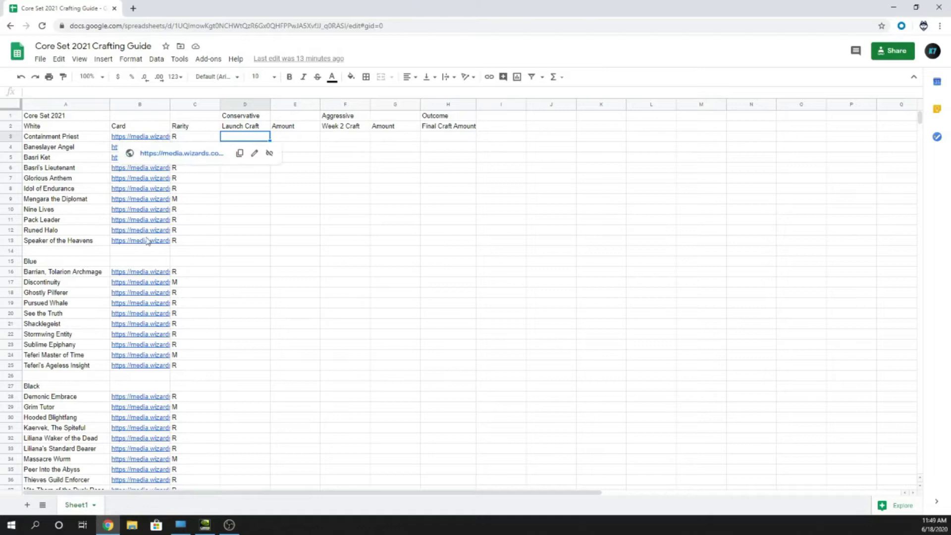
Look through the card list by section, from White and Blue down to Artifact and Land.
scroll(228, 262, "down", 1)
scroll(228, 263, "up", 1)
scroll(231, 269, "down", 2)
scroll(199, 248, "up", 2)
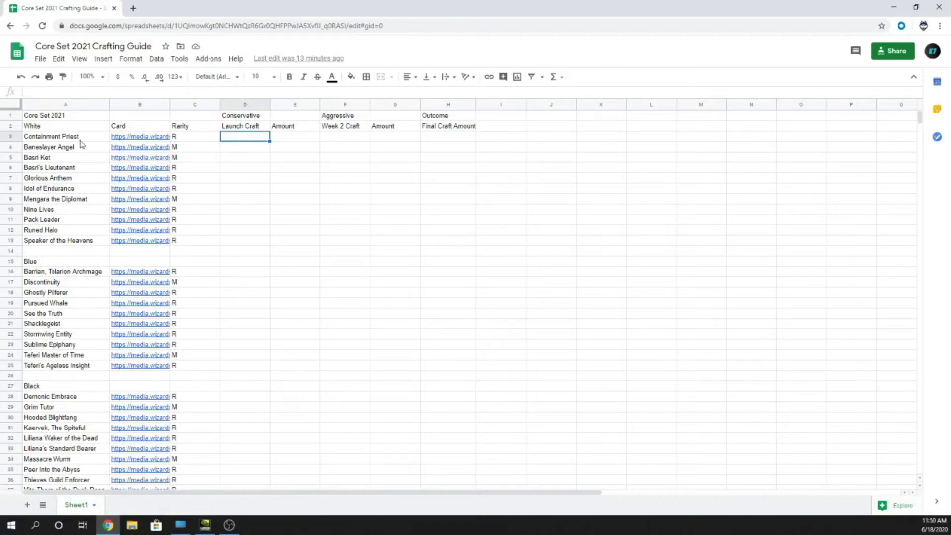
left_click(59, 120)
left_click(62, 129)
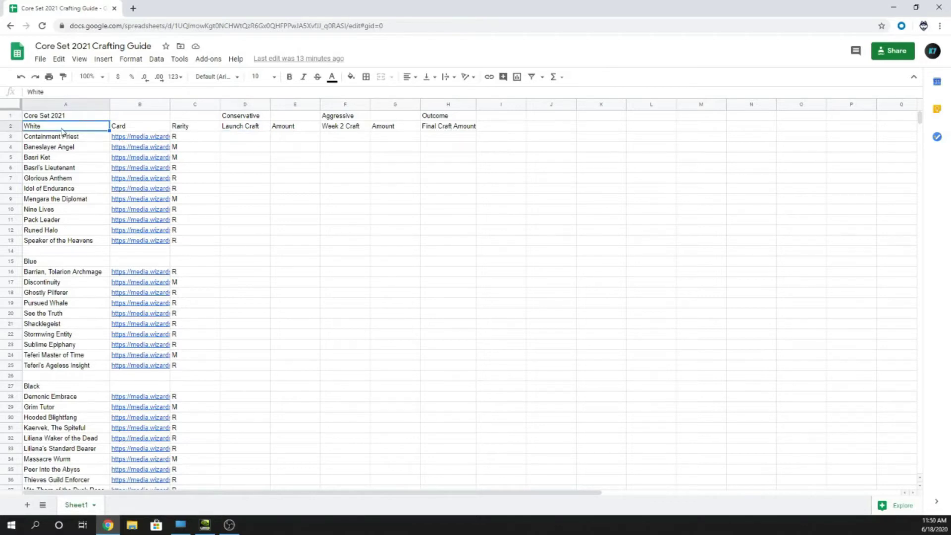
left_click(66, 263)
scroll(73, 298, "down", 5)
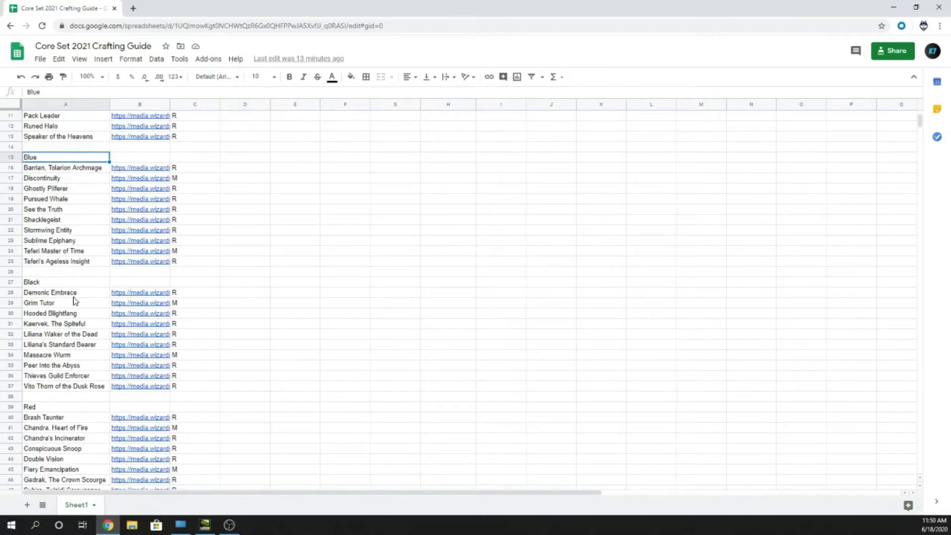
scroll(74, 297, "down", 7)
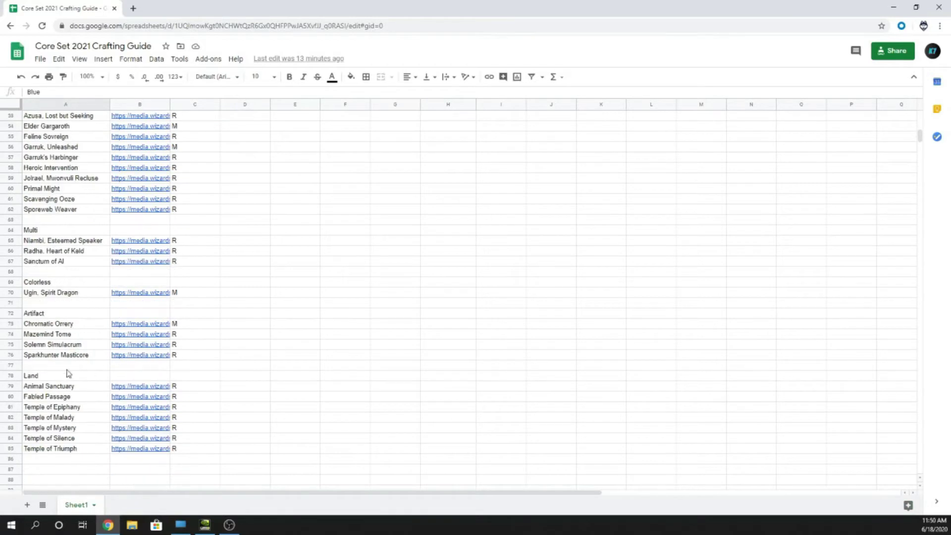
scroll(80, 237, "up", 1)
scroll(79, 238, "up", 11)
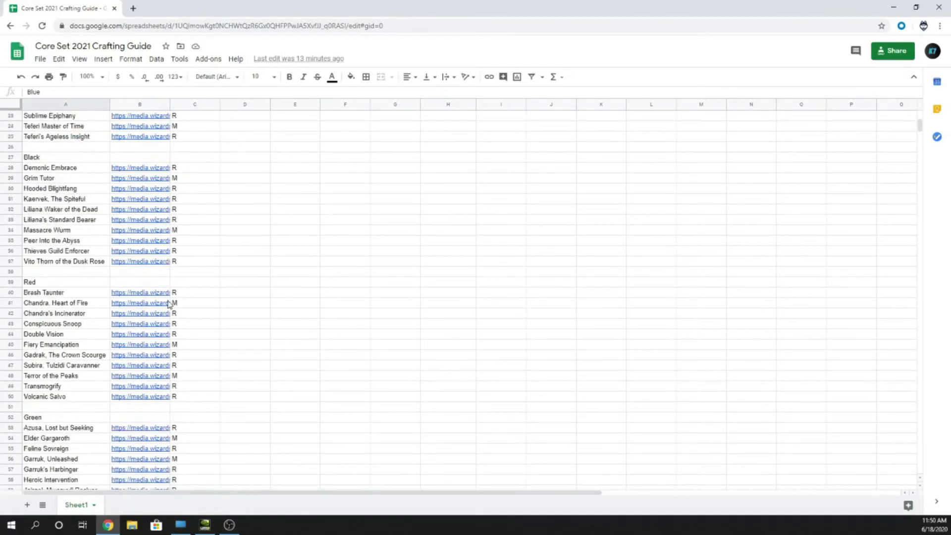
scroll(295, 310, "up", 1)
Review the Conservative, Aggressive and Outcome columns, from Launch Craft through Final Craft Amount.
left_click(246, 139)
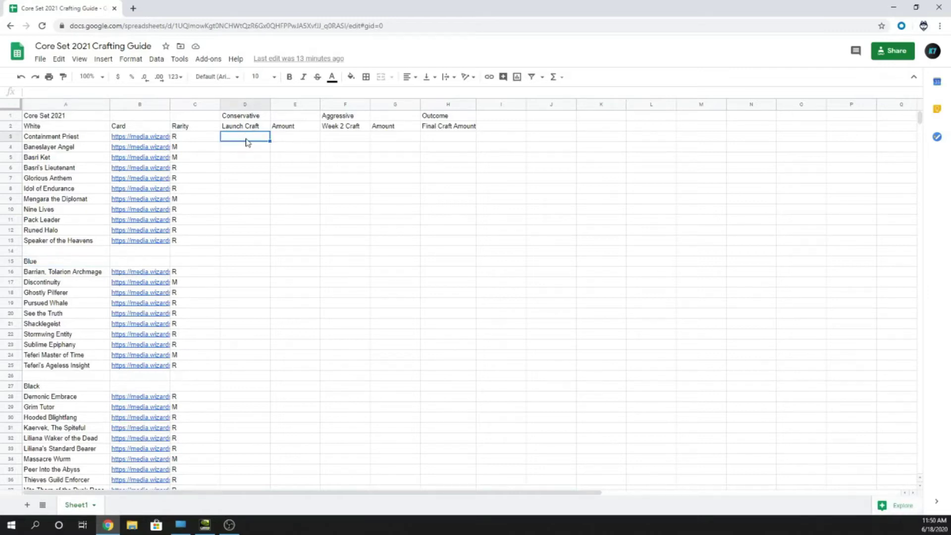
left_click(299, 137)
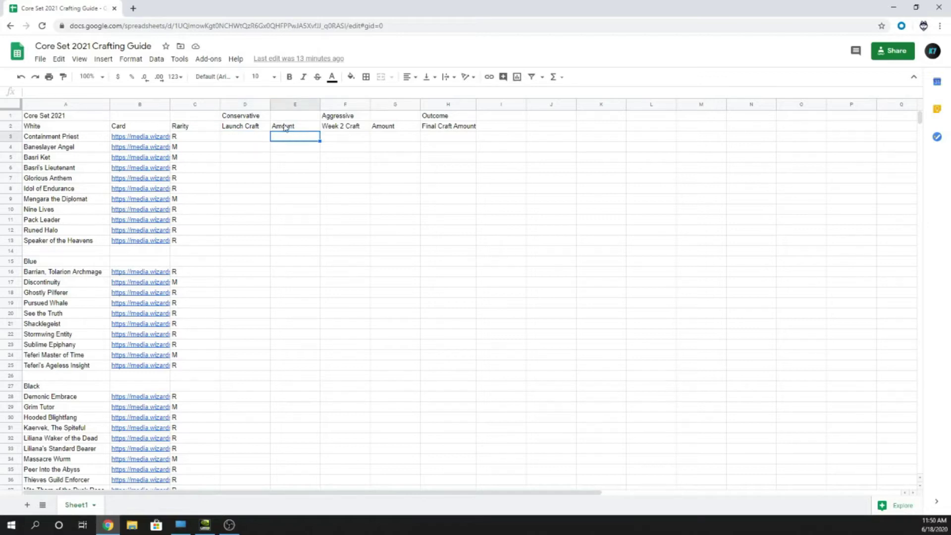
left_click(344, 140)
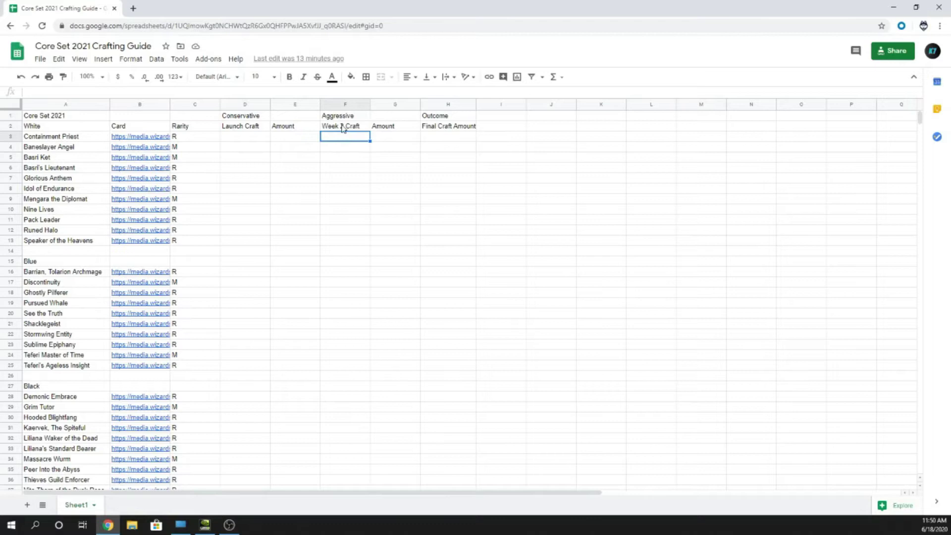
left_click(397, 128)
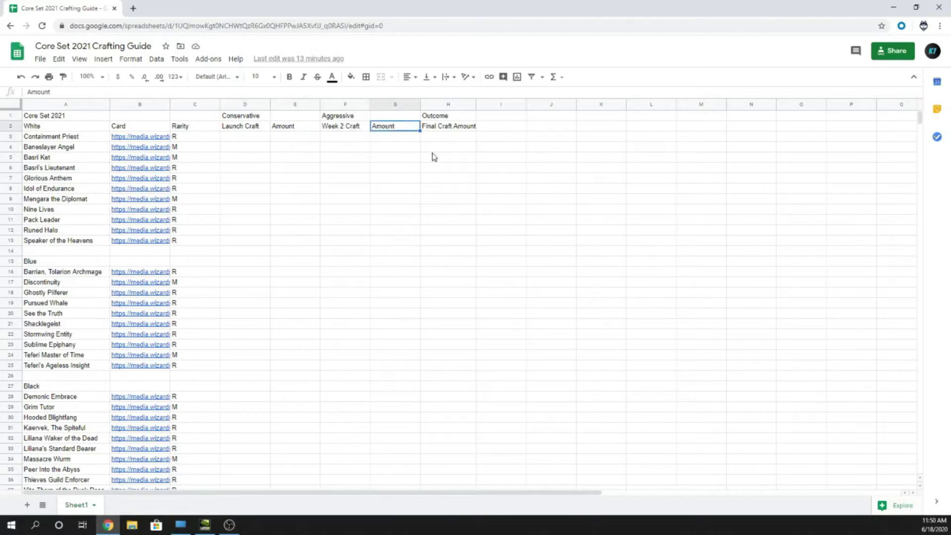
left_click(447, 127)
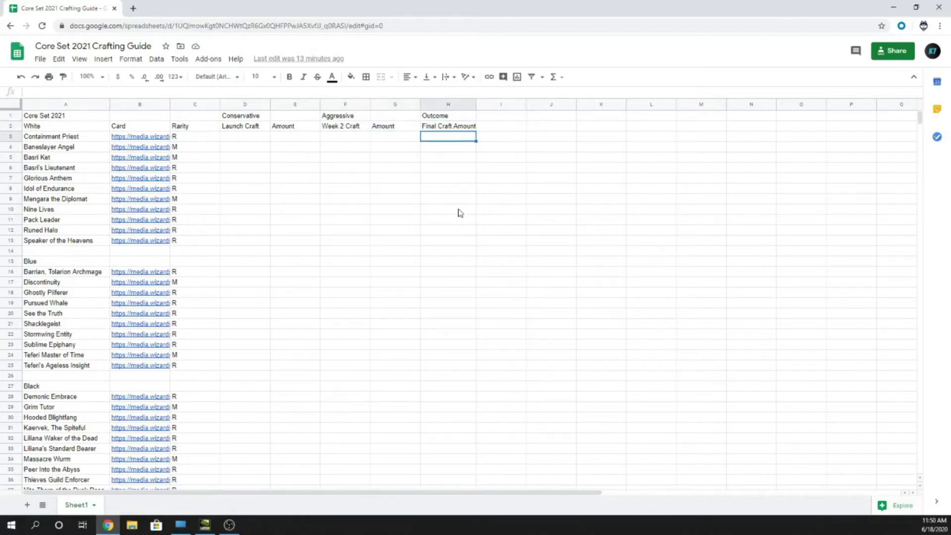
left_click(442, 117)
left_click_drag(442, 117, 456, 248)
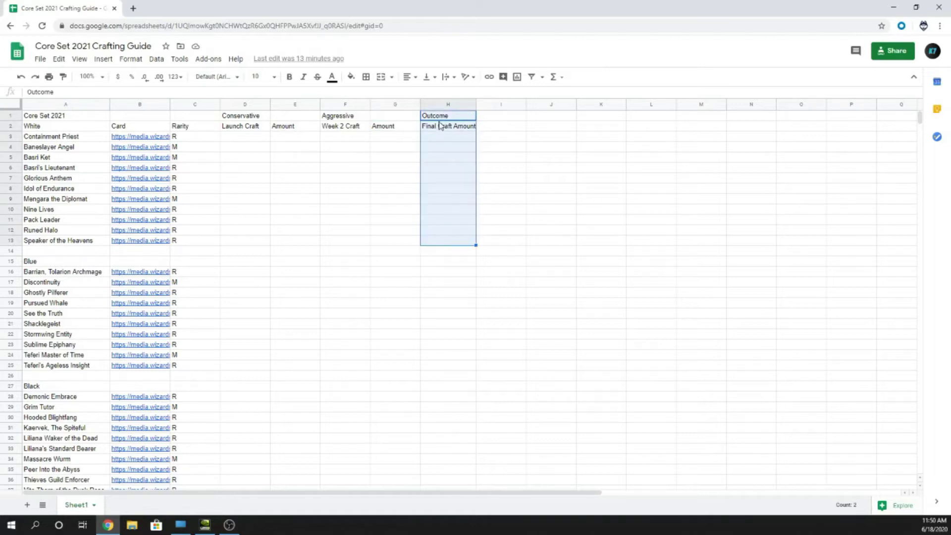
left_click(445, 141)
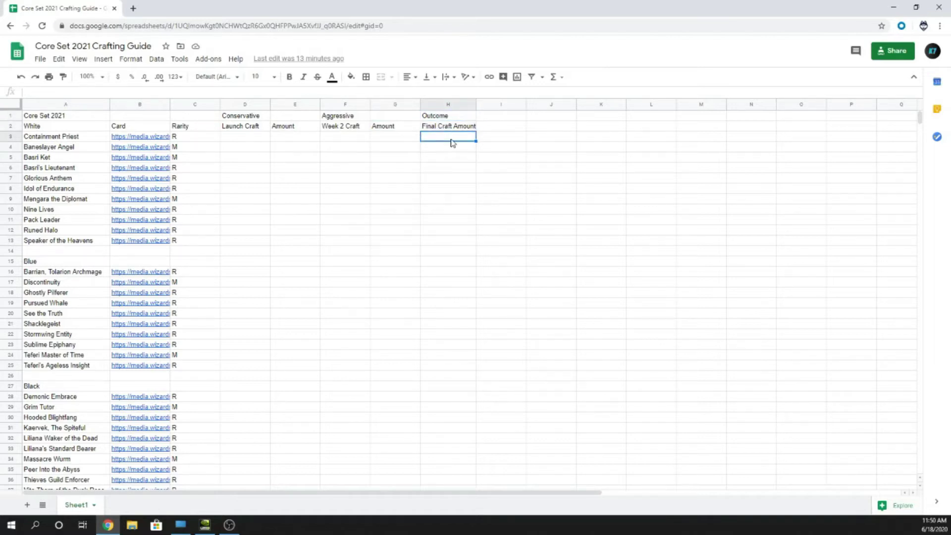
View the linked Containment Priest card image, close it and enter 0 as the card's Launch Craft value.
left_click(256, 140)
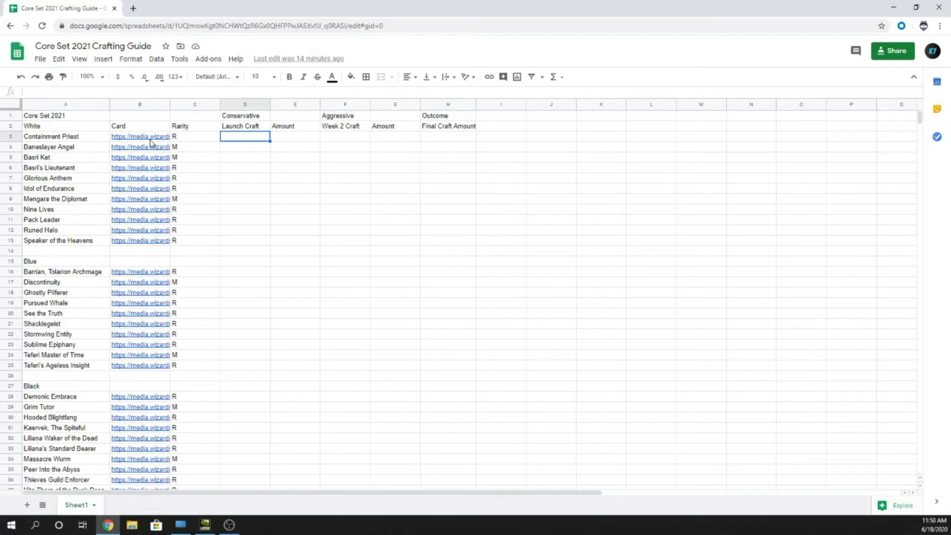
left_click(159, 153)
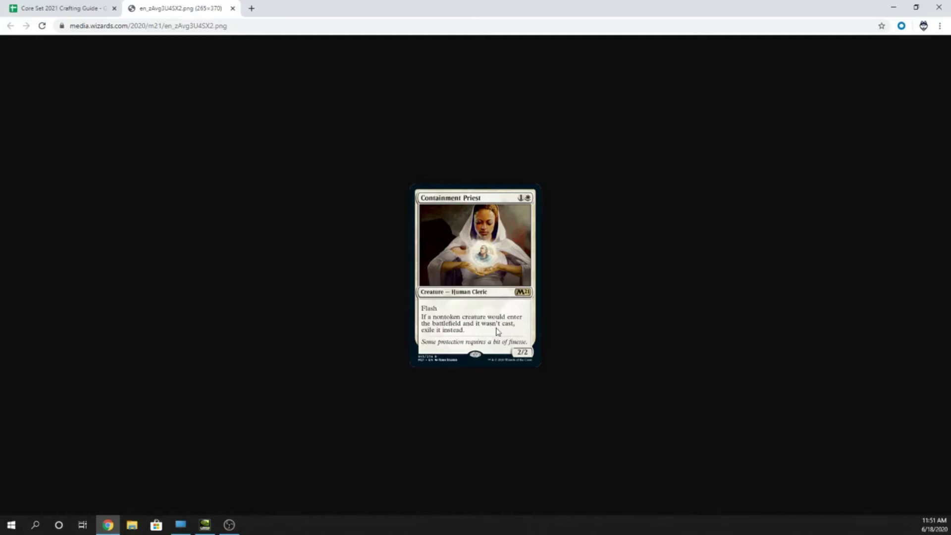
left_click(232, 9)
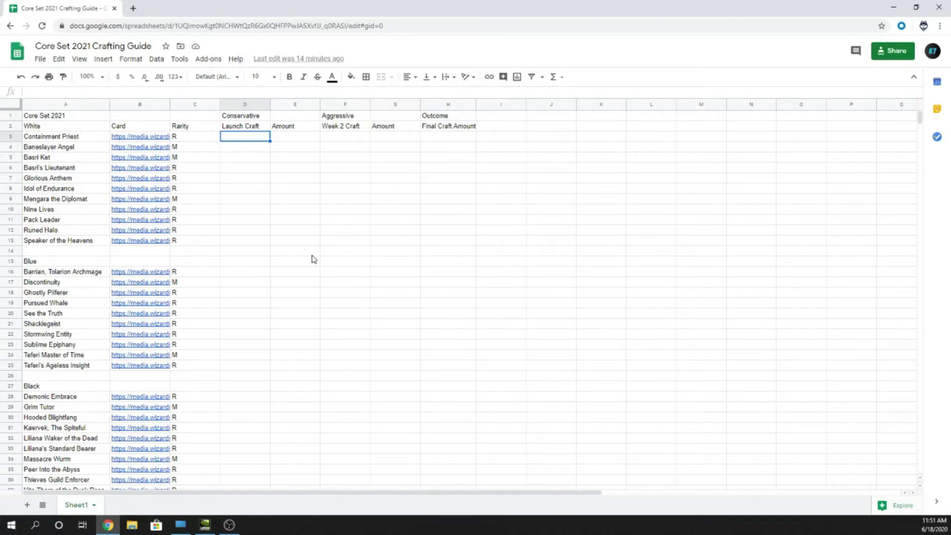
type("0")
key("Return")
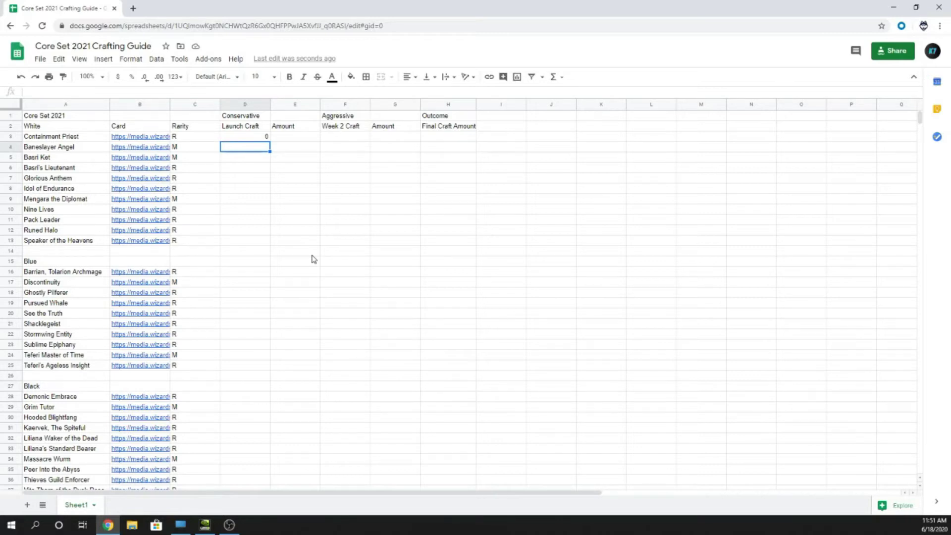
View the linked Baneslayer Angel card image, close it and enter 0 as the card's Launch Craft value.
mouse_move(152, 155)
left_click(152, 148)
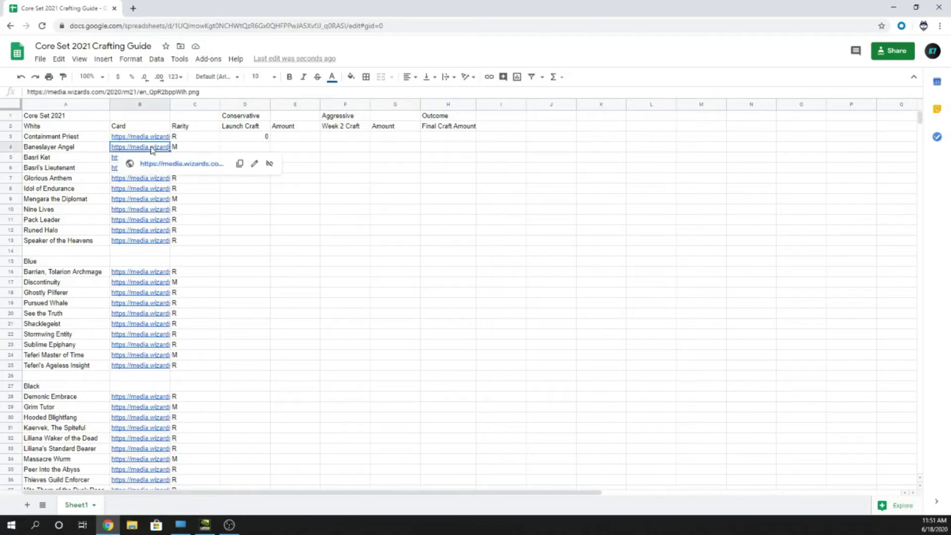
left_click(175, 165)
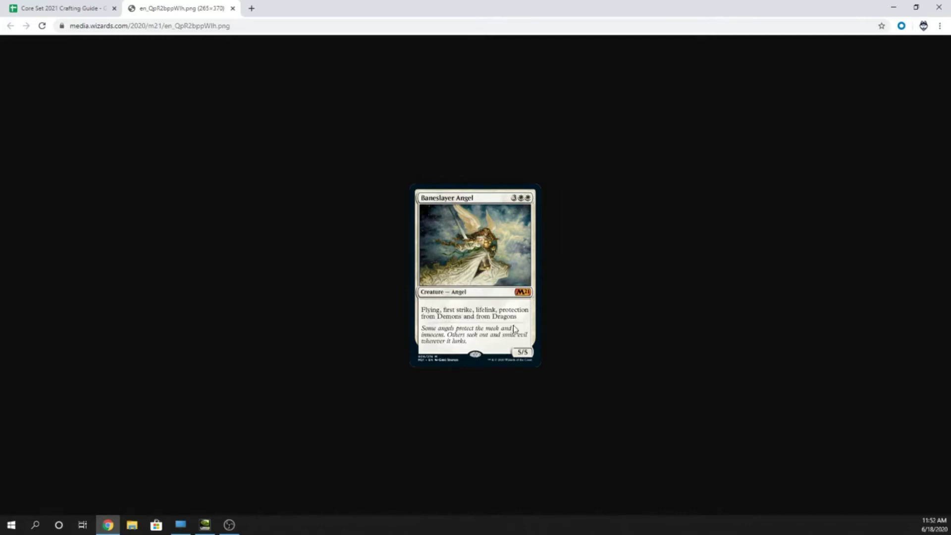
left_click(232, 10)
left_click(248, 148)
type("0")
key("Return")
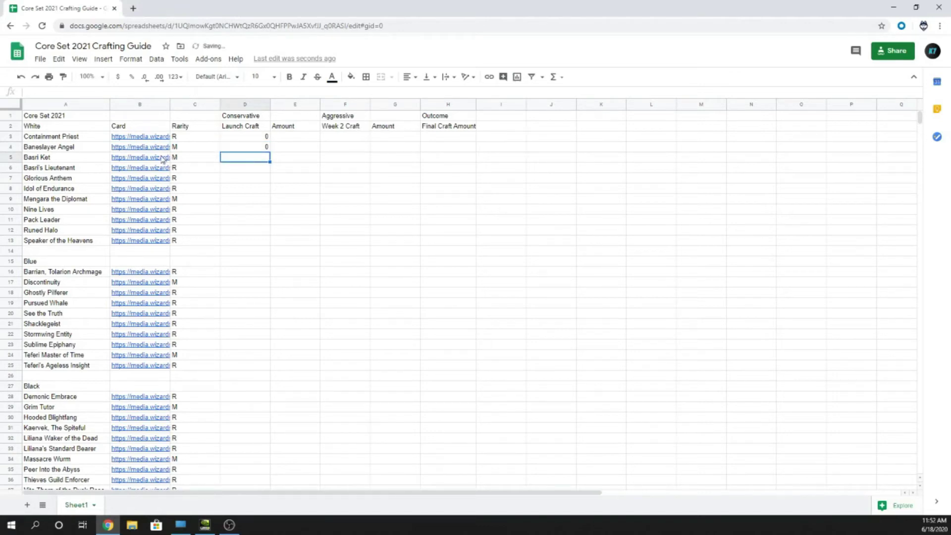
View the linked Basri Ket card image, close it and enter 1 as the card's Launch Craft value.
mouse_move(164, 165)
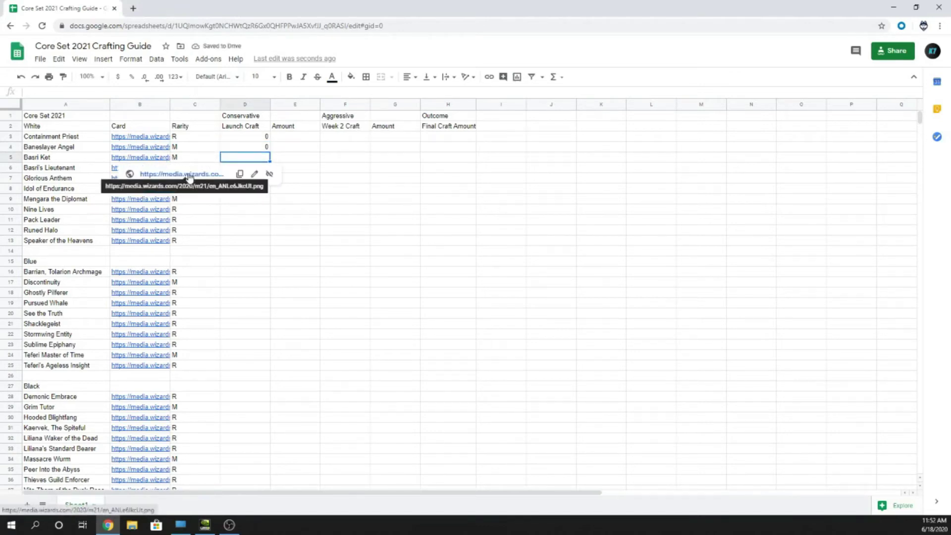
left_click(188, 174)
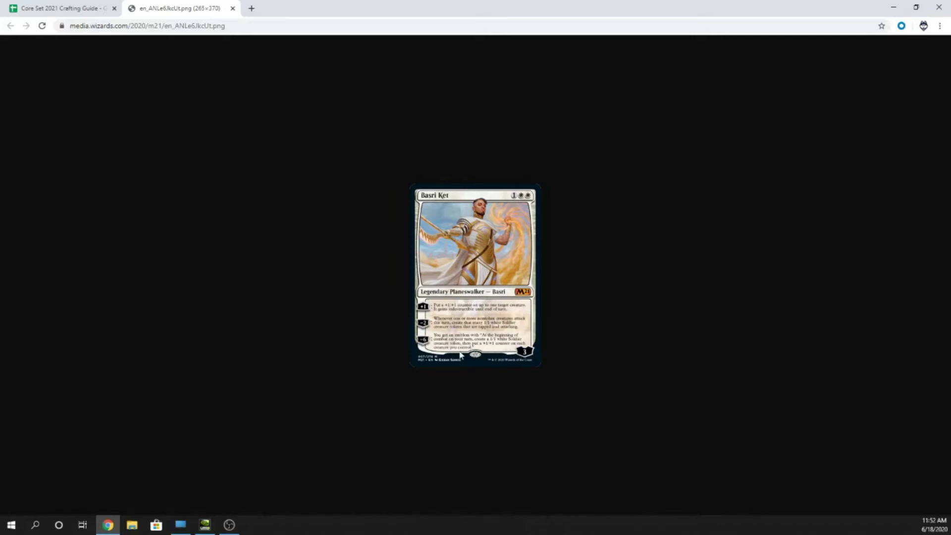
left_click(232, 8)
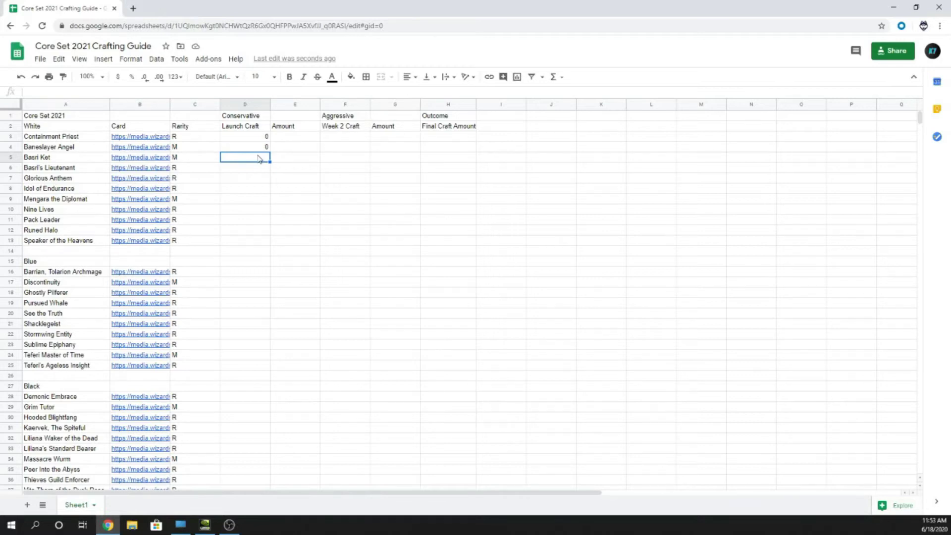
type("1")
key("Return")
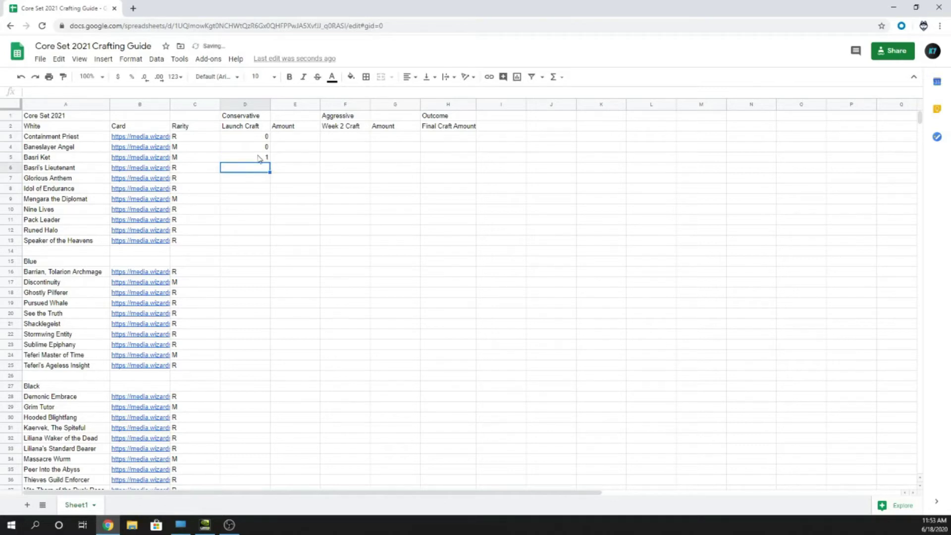
left_click(258, 159)
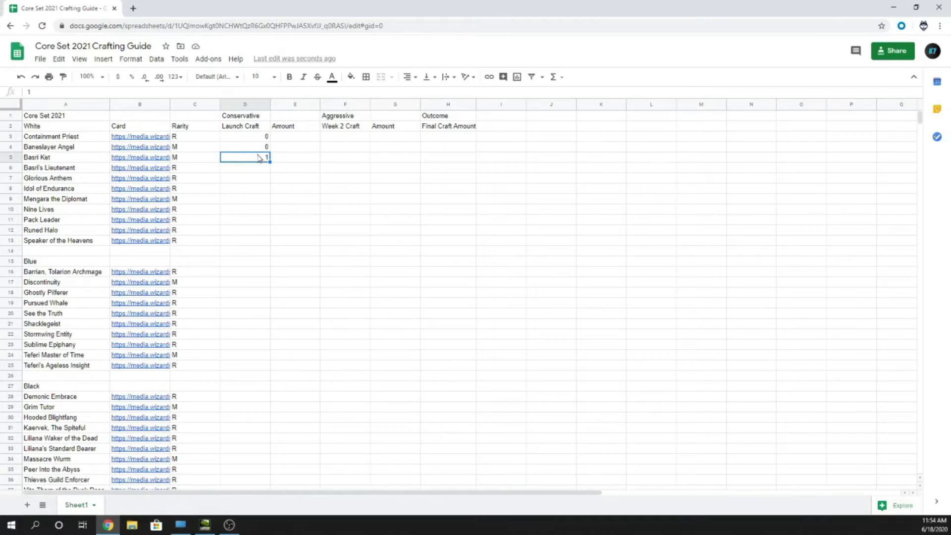
View the linked Basri's Lieutenant card image, close it and enter 1 as the card's Launch Craft value.
left_click(134, 169)
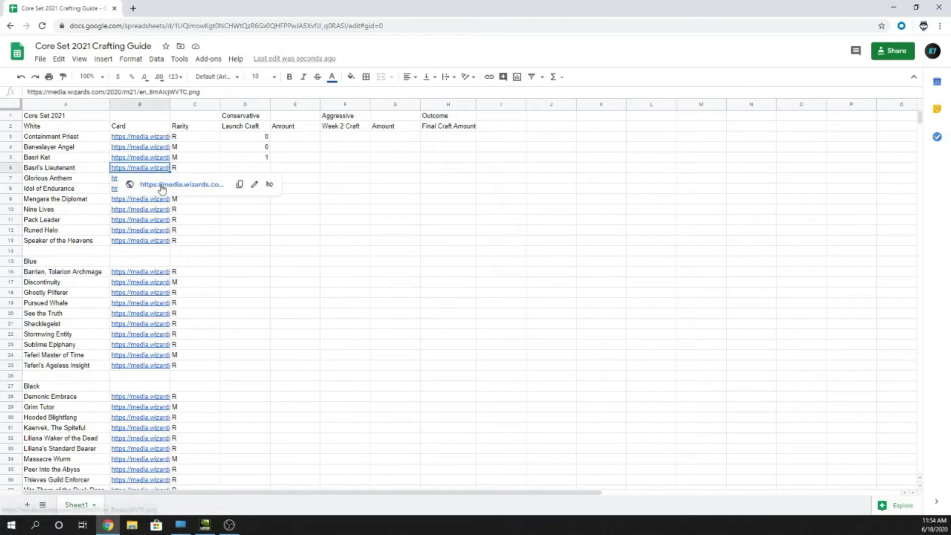
left_click(152, 186)
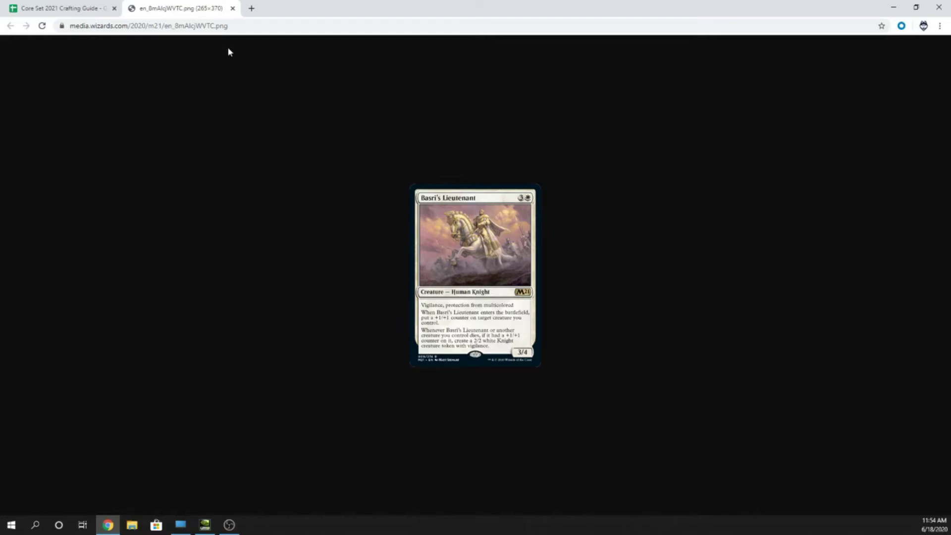
left_click(232, 8)
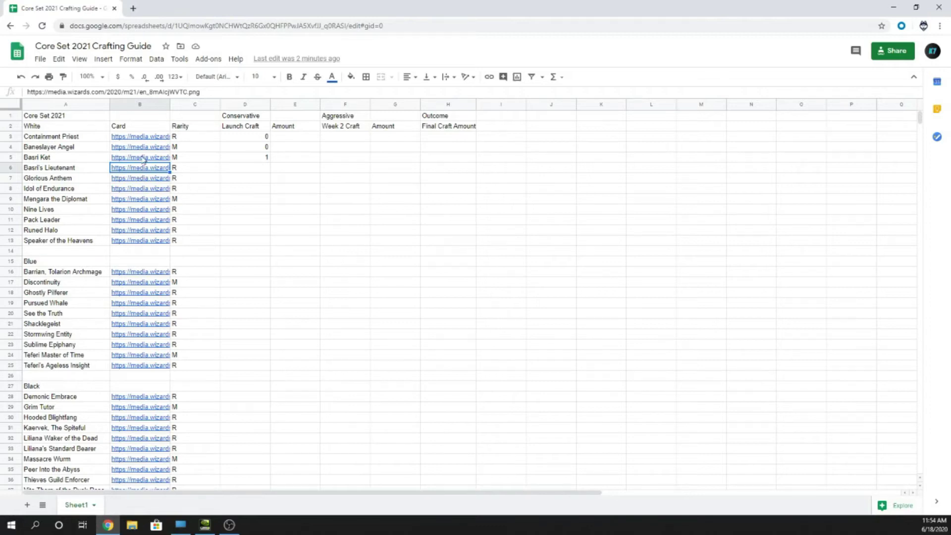
left_click(255, 168)
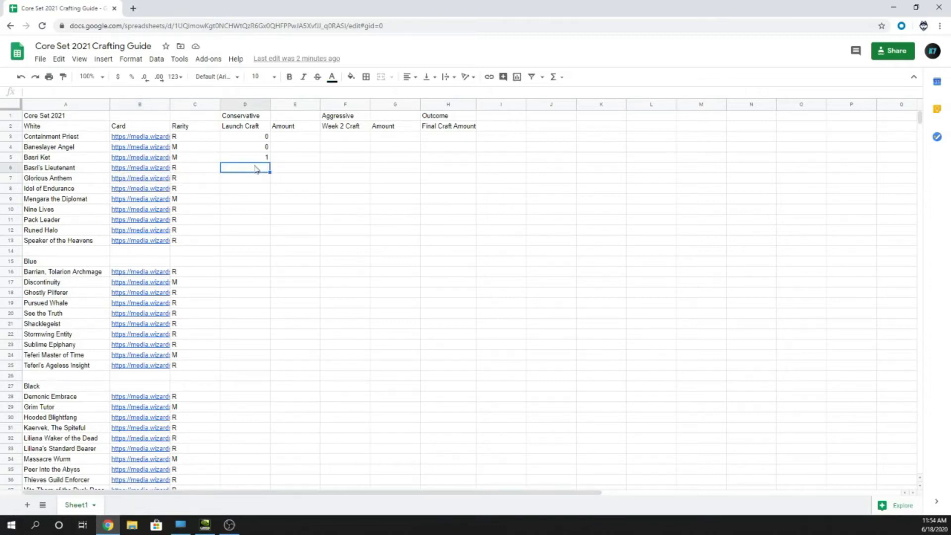
left_click(149, 170)
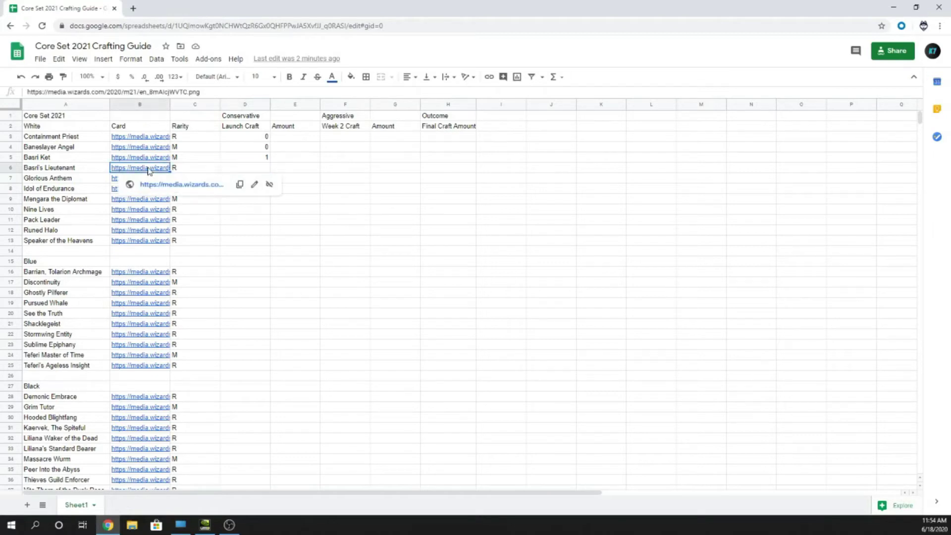
left_click(257, 167)
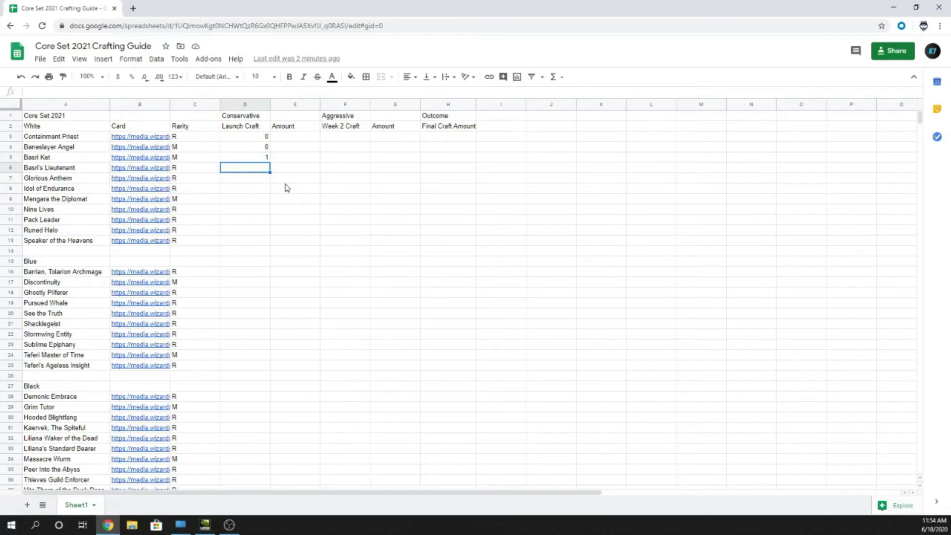
type("1")
key("Return")
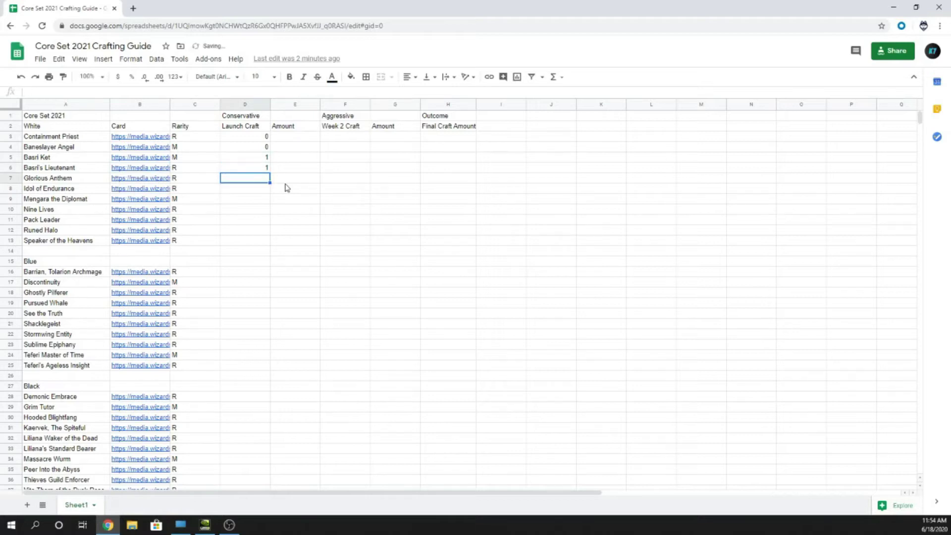
left_click(245, 157)
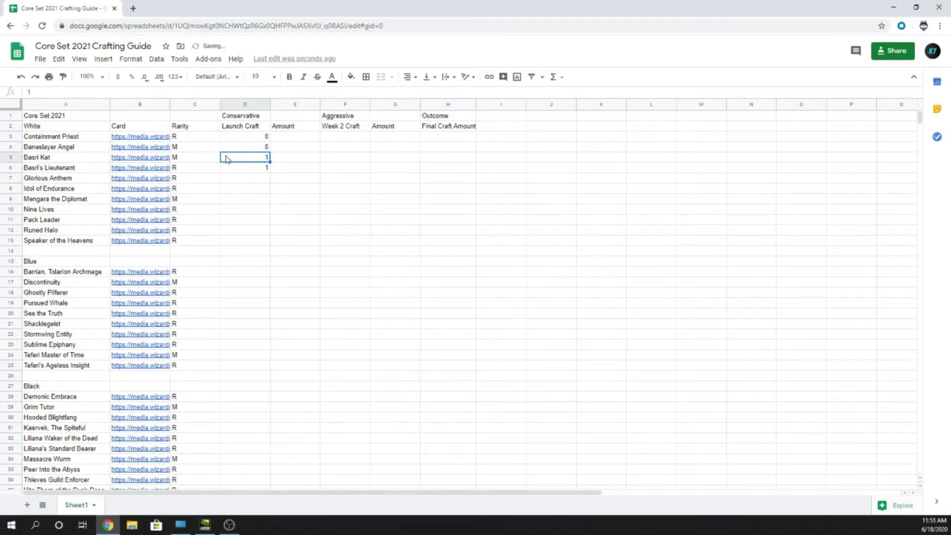
key("Left")
key("Left")
key("Left")
left_click(251, 166)
left_click(72, 174)
Change the Launch Craft value for Basri's Lieutenant to 0-1 and right-align the cell.
left_click(258, 172)
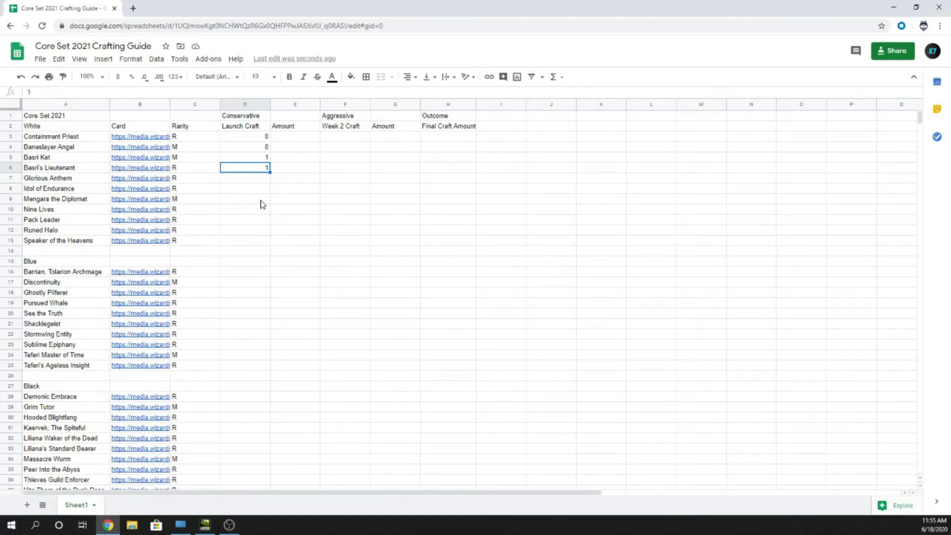
type("0-1")
key("Return")
key("Up")
left_click(408, 77)
left_click(431, 93)
left_click(253, 178)
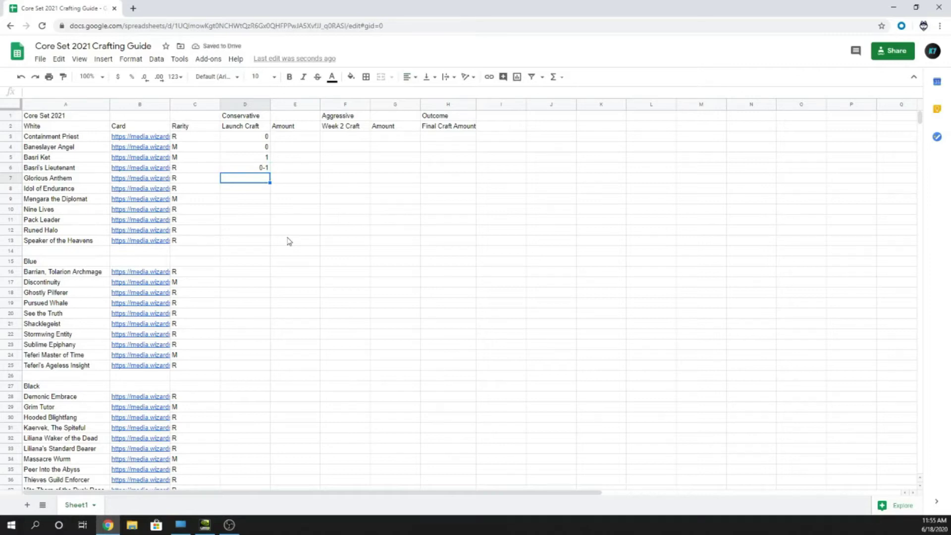
left_click(60, 157)
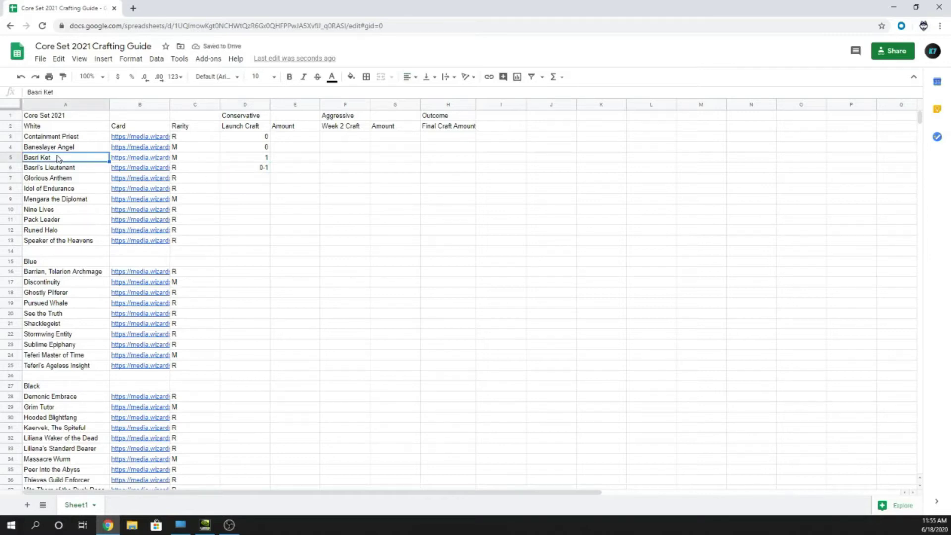
View the linked Glorious Anthem card image, close it and enter 1 as the card's Launch Craft value.
left_click(73, 169)
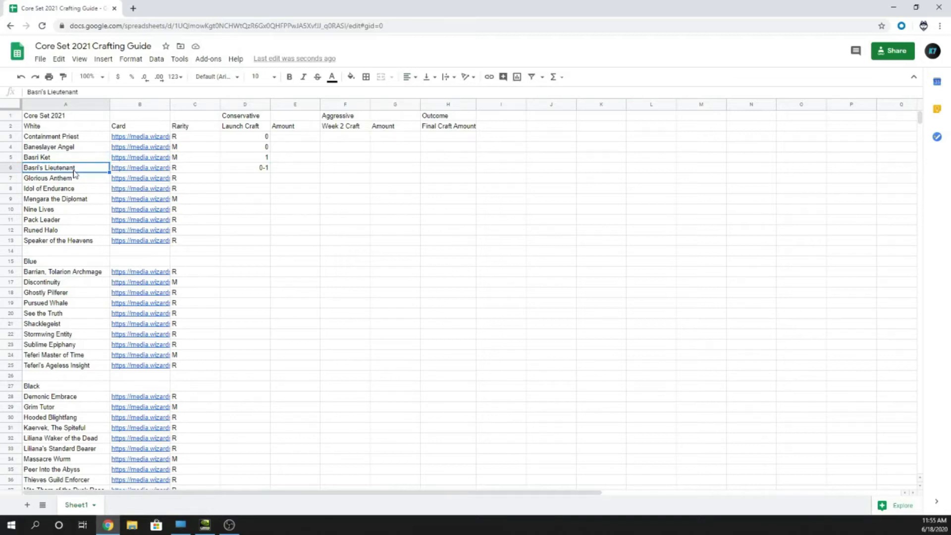
left_click(247, 181)
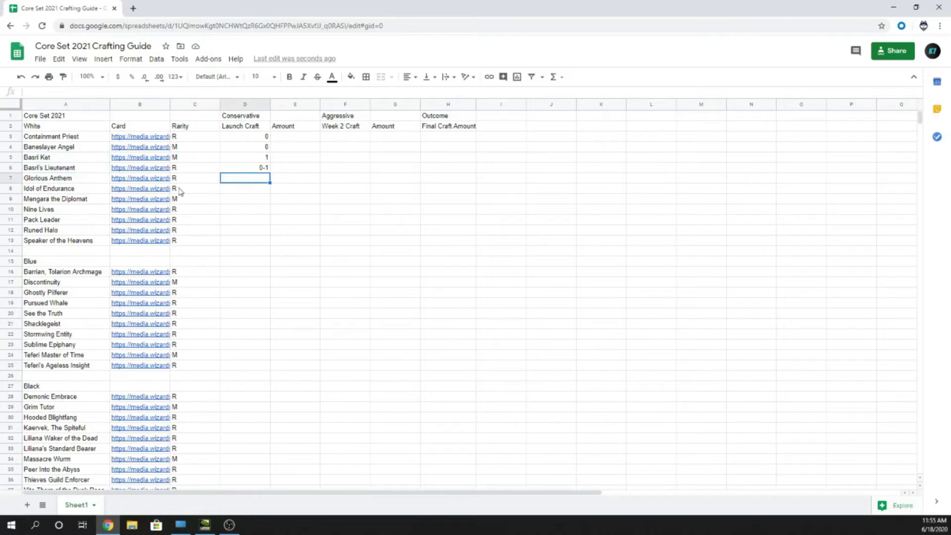
left_click(136, 182)
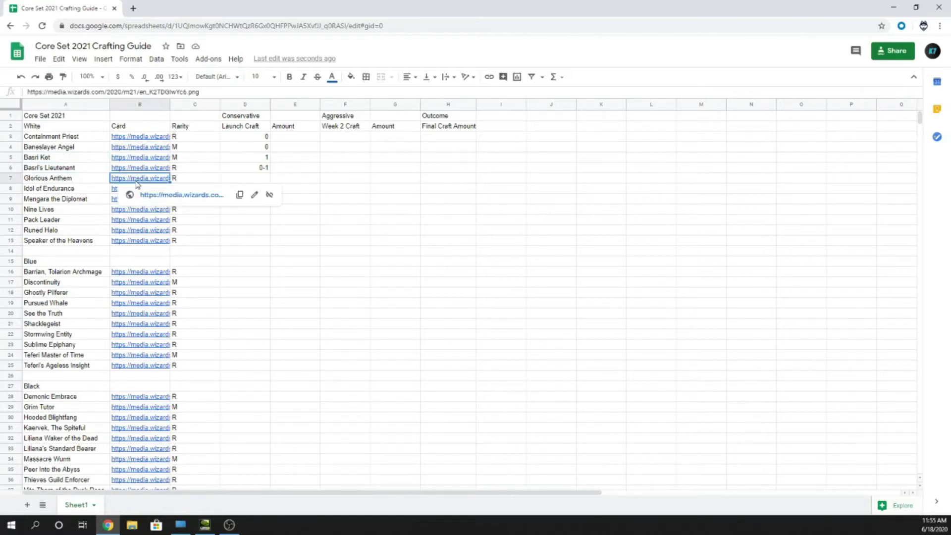
left_click(161, 198)
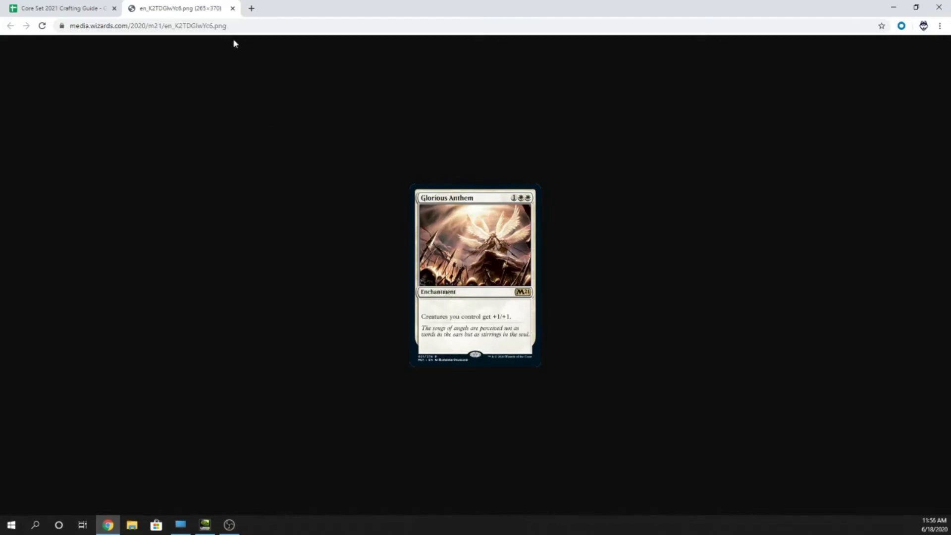
left_click(233, 9)
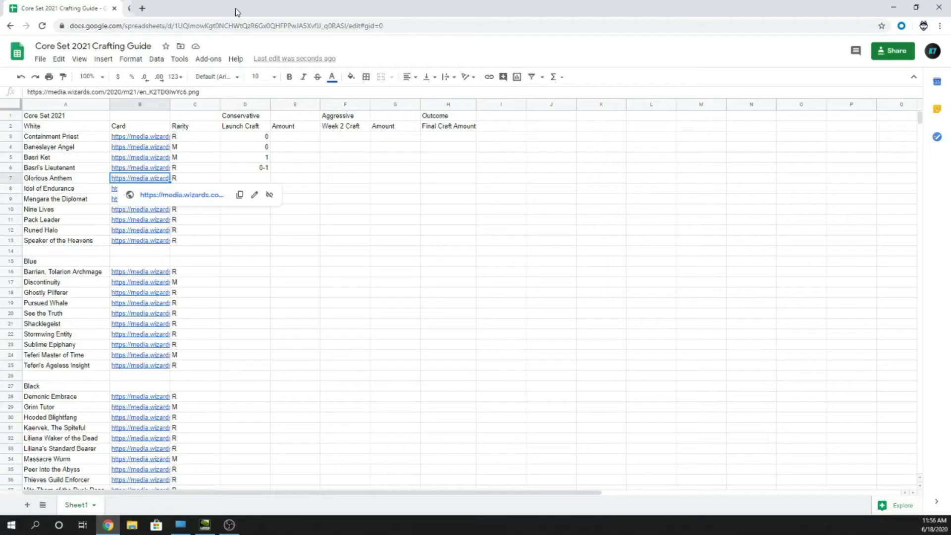
left_click(261, 170)
left_click(257, 179)
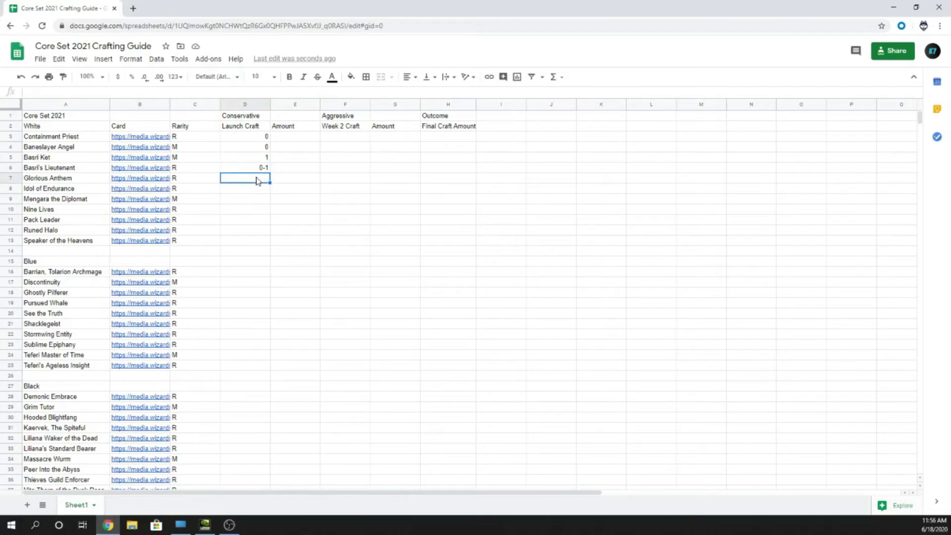
type("1")
key("Return")
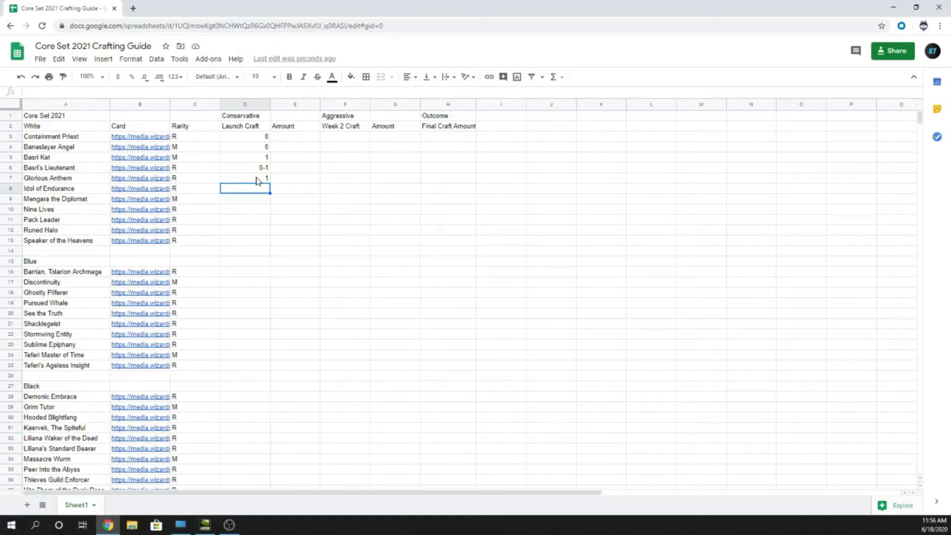
left_click_drag(263, 157, 266, 182)
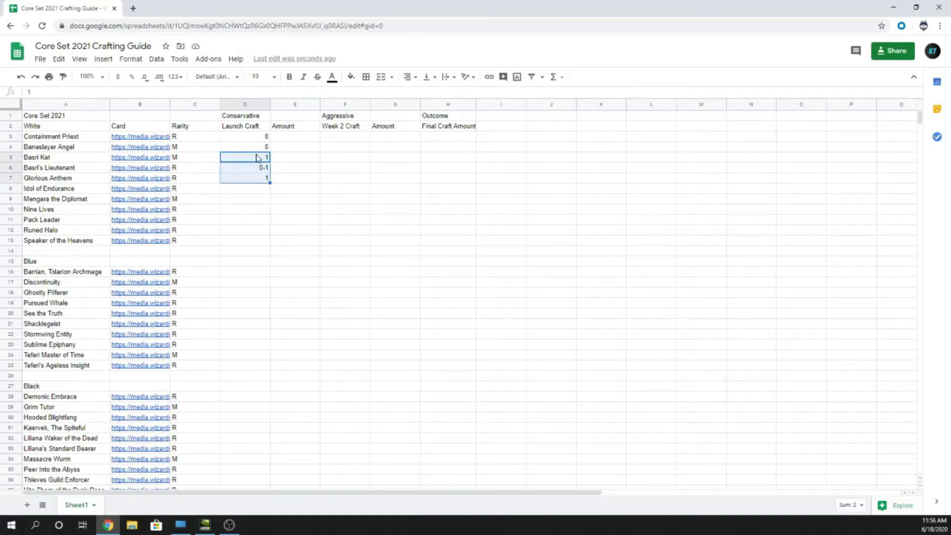
left_click(244, 190)
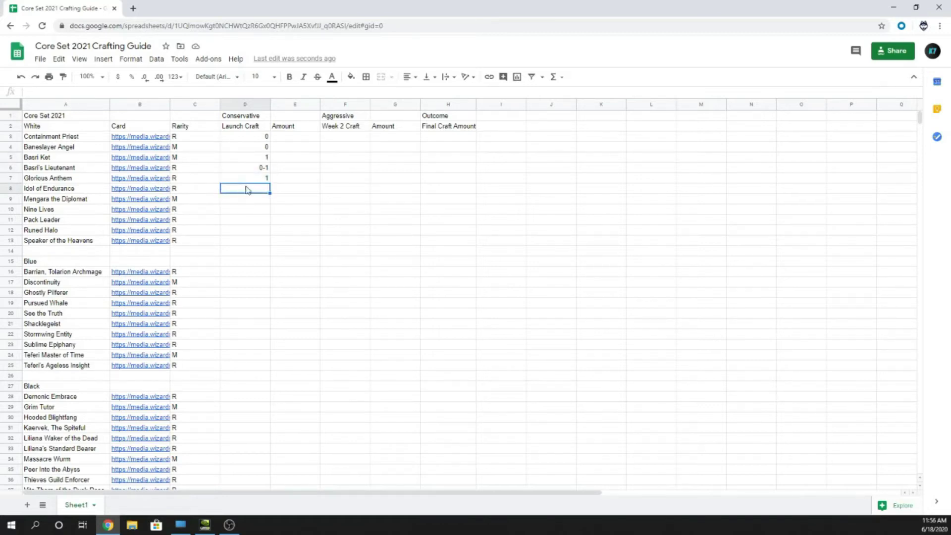
left_click_drag(255, 157, 262, 179)
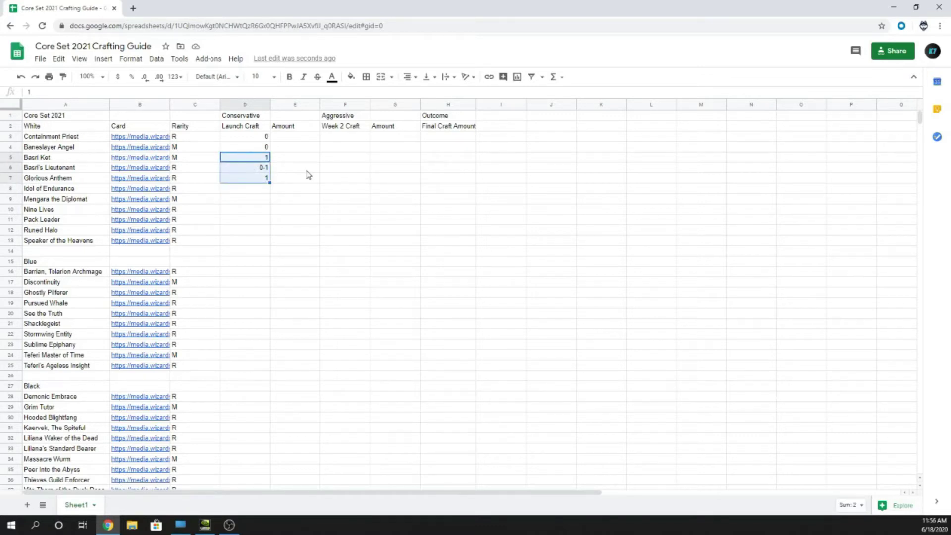
left_click(262, 190)
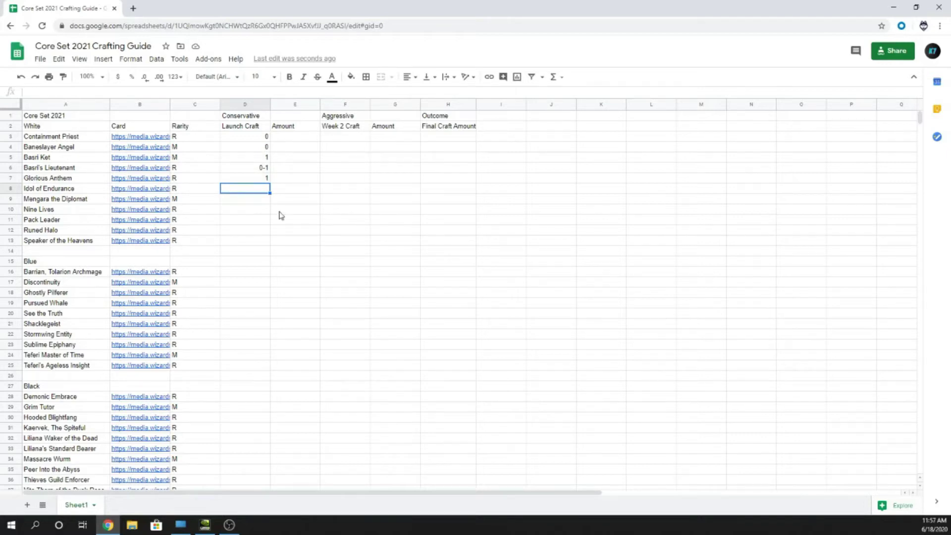
View the linked Idol of Endurance card image, enter 0 as the card's Launch Craft value and close the image.
left_click(135, 191)
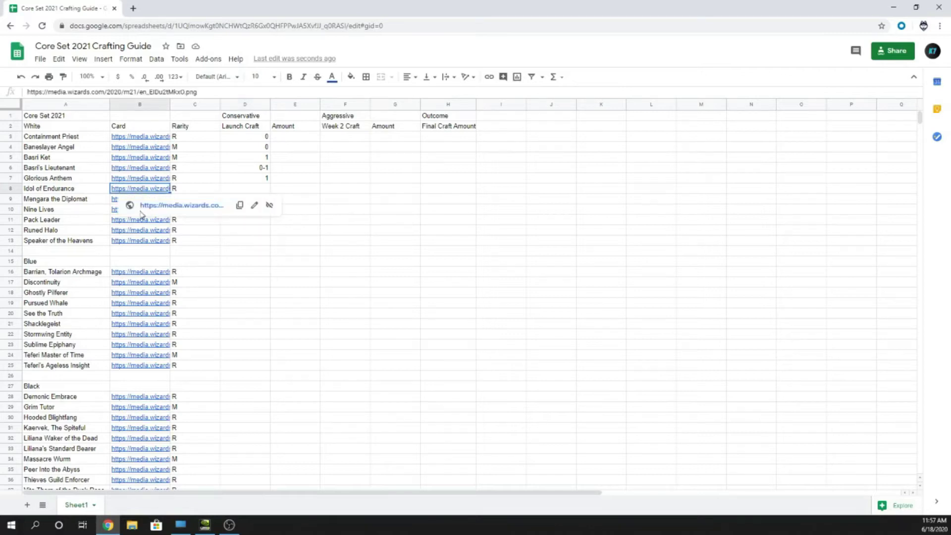
left_click(147, 206)
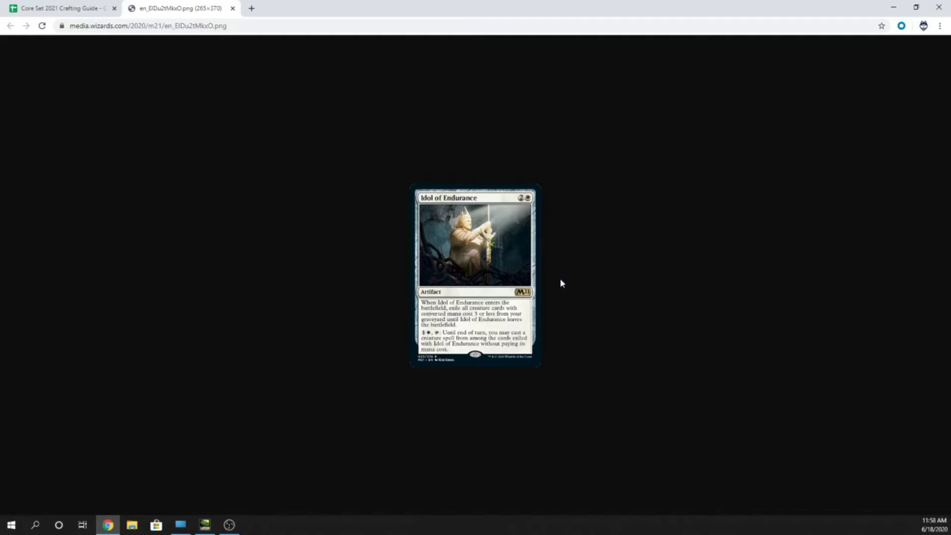
left_click(99, 10)
left_click(263, 190)
type("0")
key("Return")
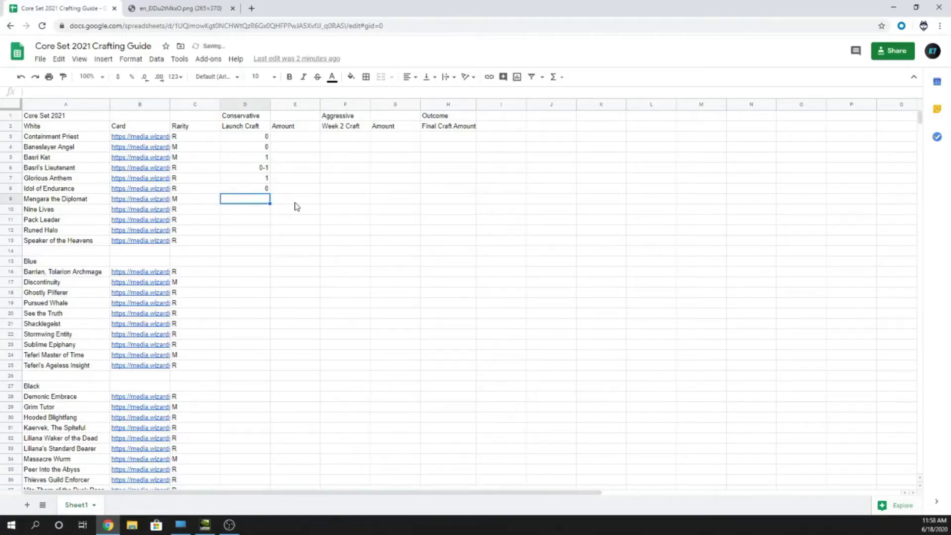
left_click(183, 8)
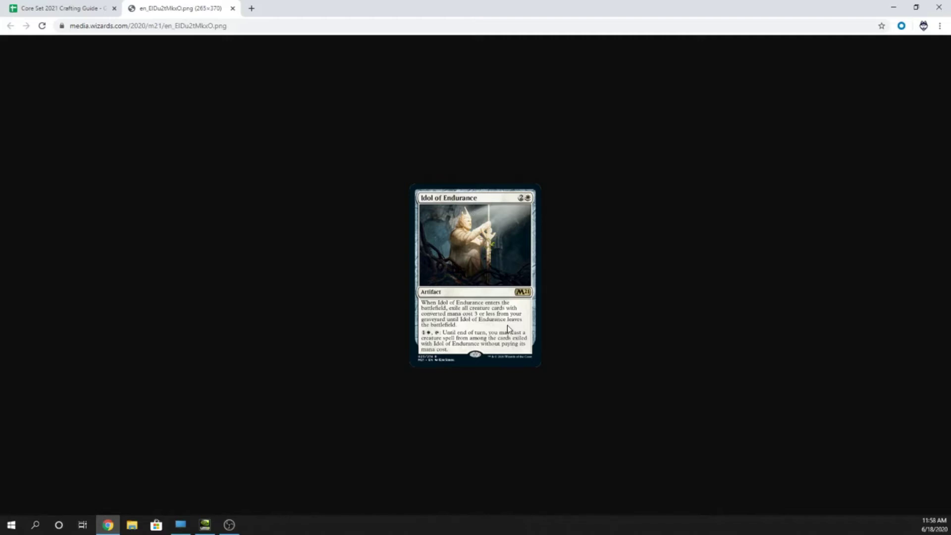
left_click(232, 8)
left_click(263, 189)
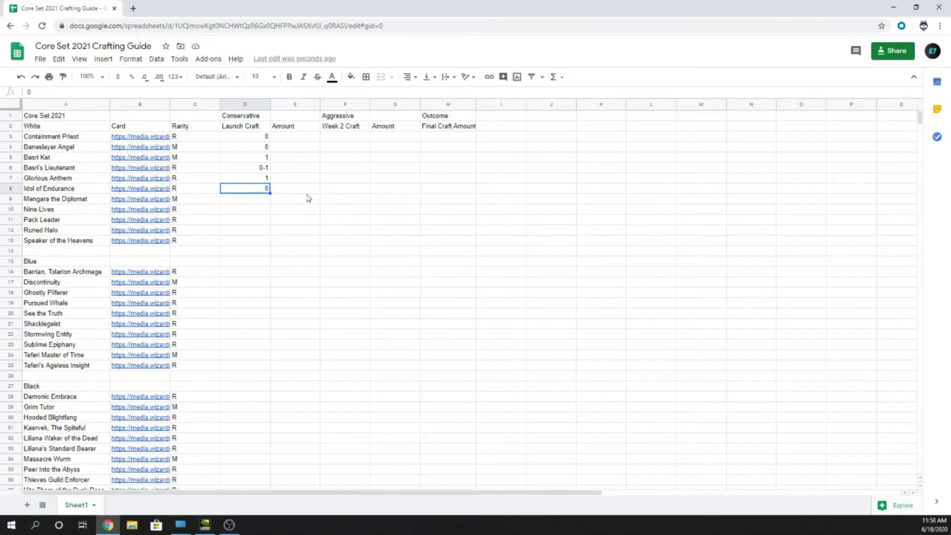
Add a "Notes" header beside Final Craft Amount and enter "Because Lurrus, this could change" as the note for Idol of Endurance.
left_click(495, 126)
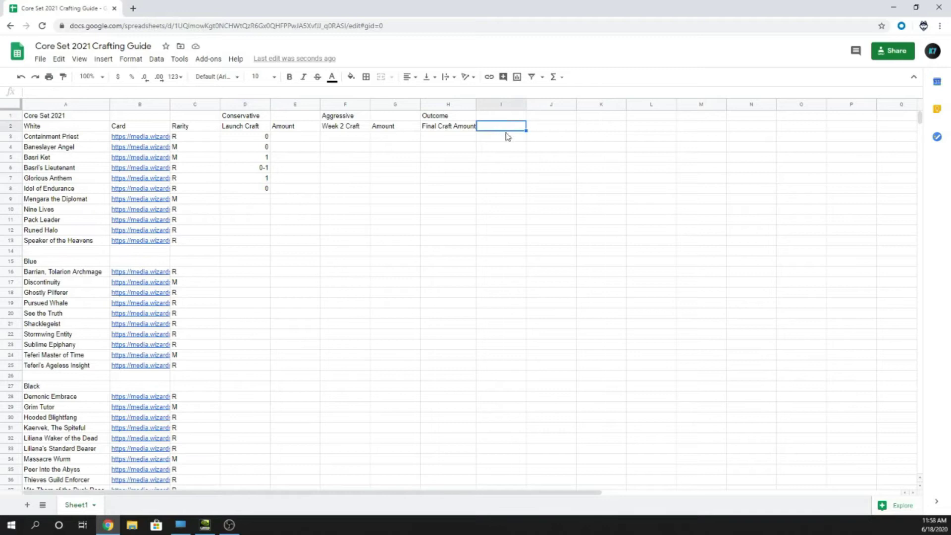
type("Notes")
key("Return")
key("Down")
key("Down")
key("Down")
key("Down")
key("Down")
type("Because Lurrus, this ")
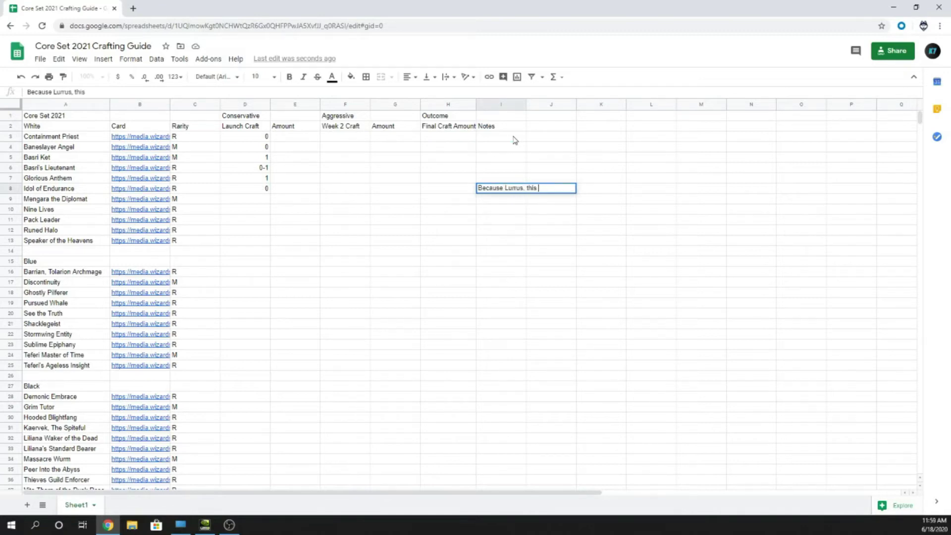
type("could change")
key("Return")
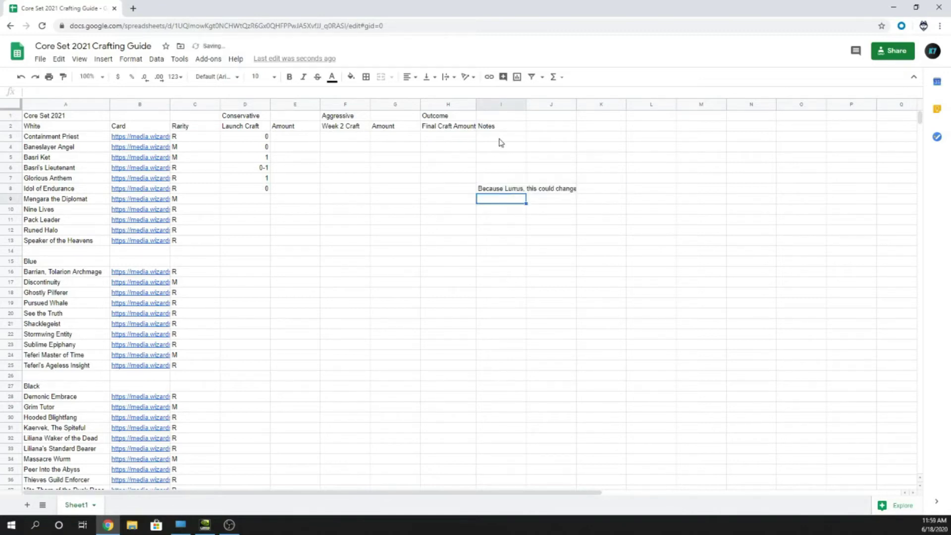
Open the linked Mengara the Diplomat card image, read its abilities and return to the crafting guide.
left_click(251, 200)
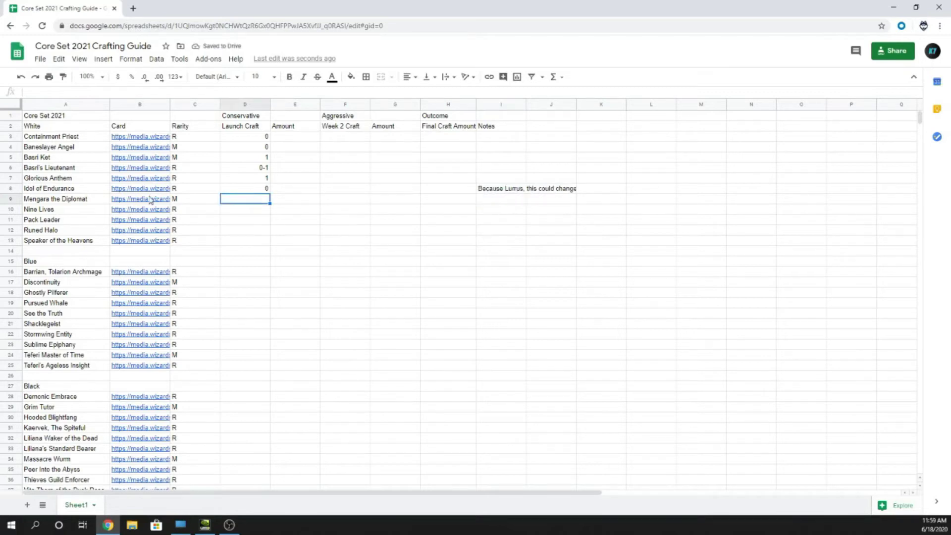
mouse_move(151, 200)
left_click(156, 216)
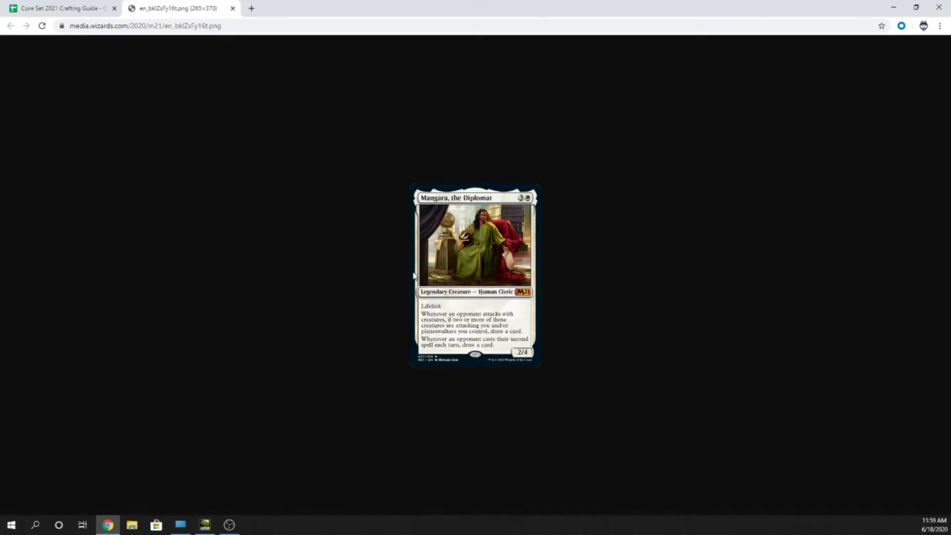
left_click(92, 15)
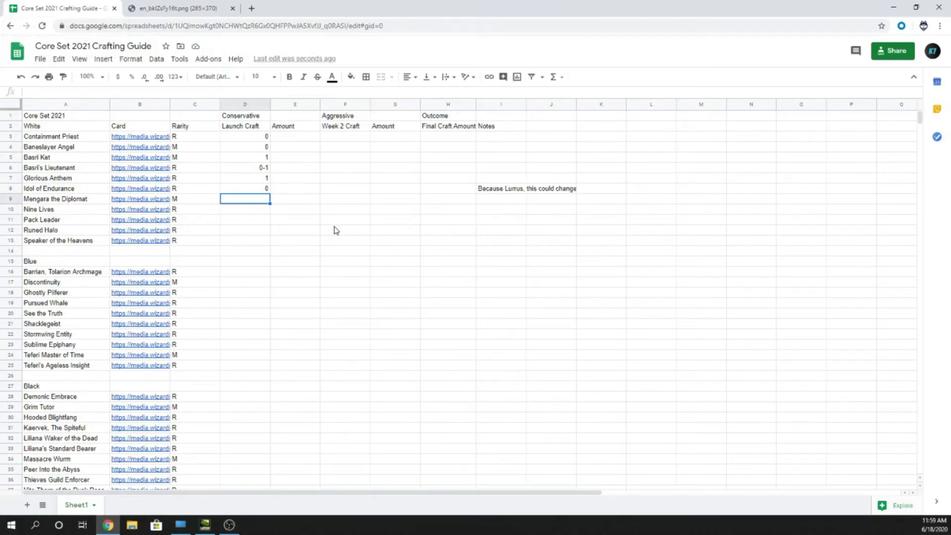
left_click(143, 9)
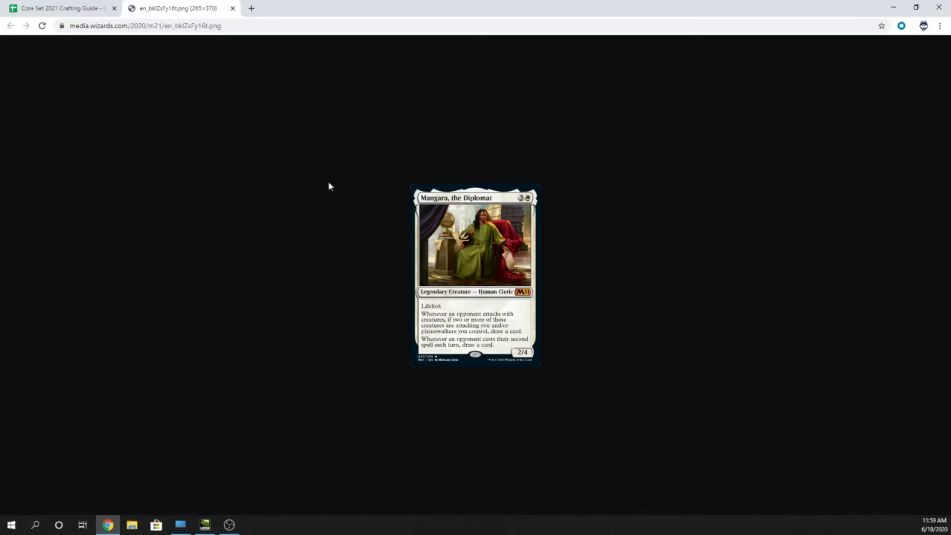
left_click(82, 8)
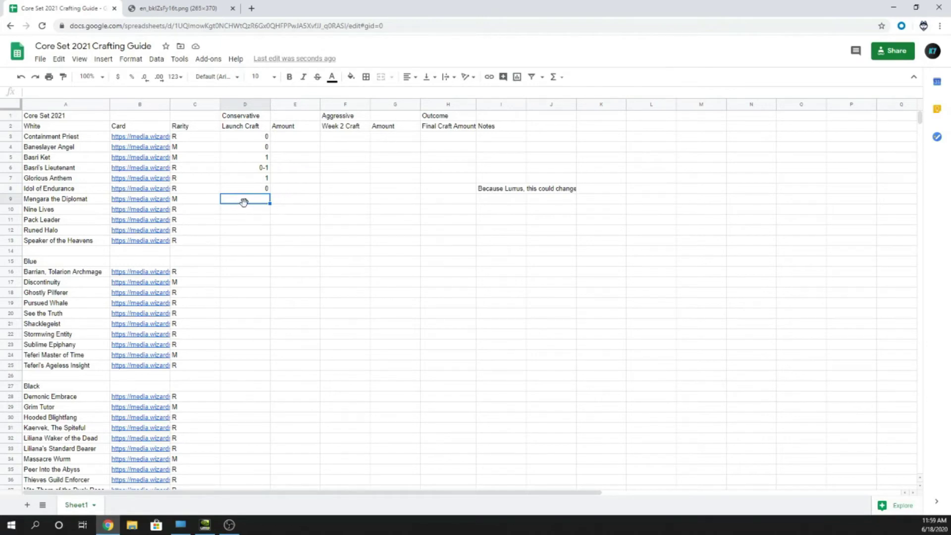
Enter 1 as the Launch Craft value for Mengara the Diplomat after rechecking the card image, and close the image.
type("0")
left_click(144, 14)
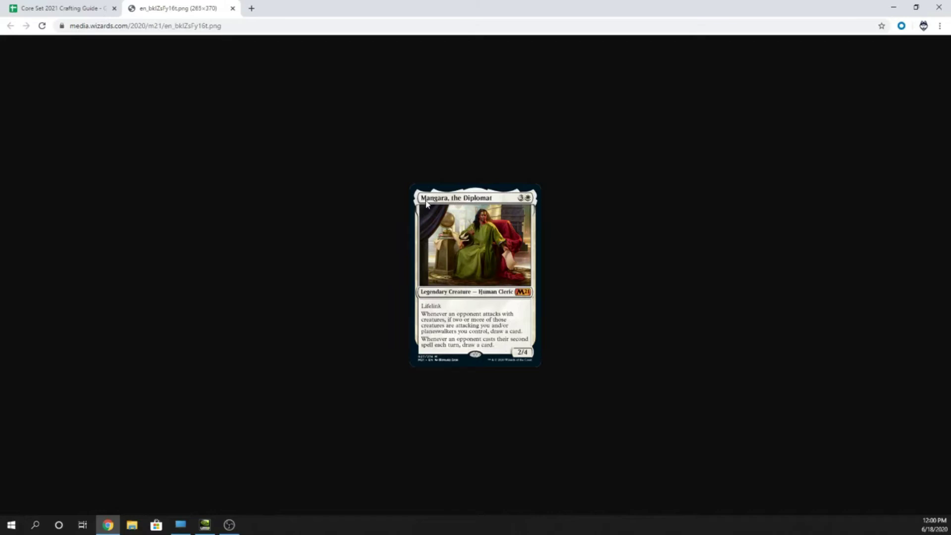
left_click(101, 7)
type("1")
key("Return")
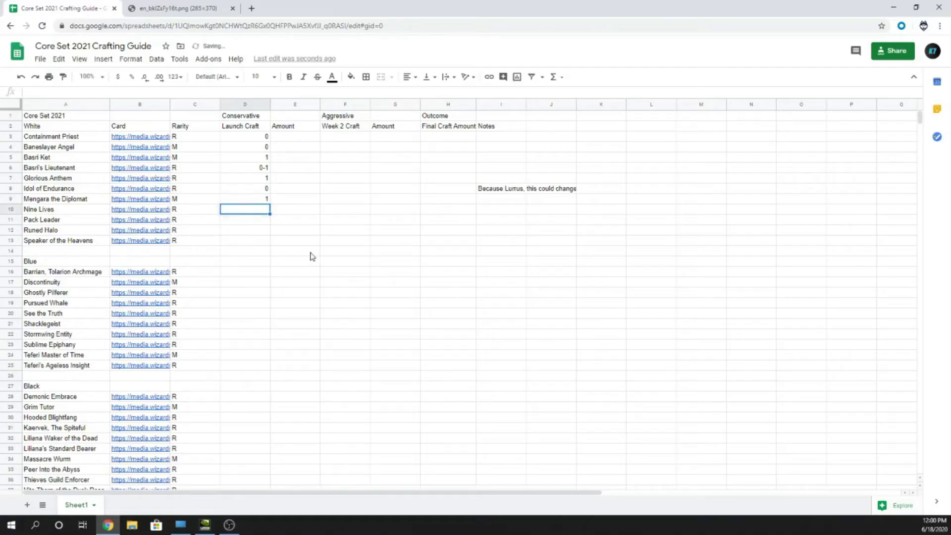
left_click(210, 14)
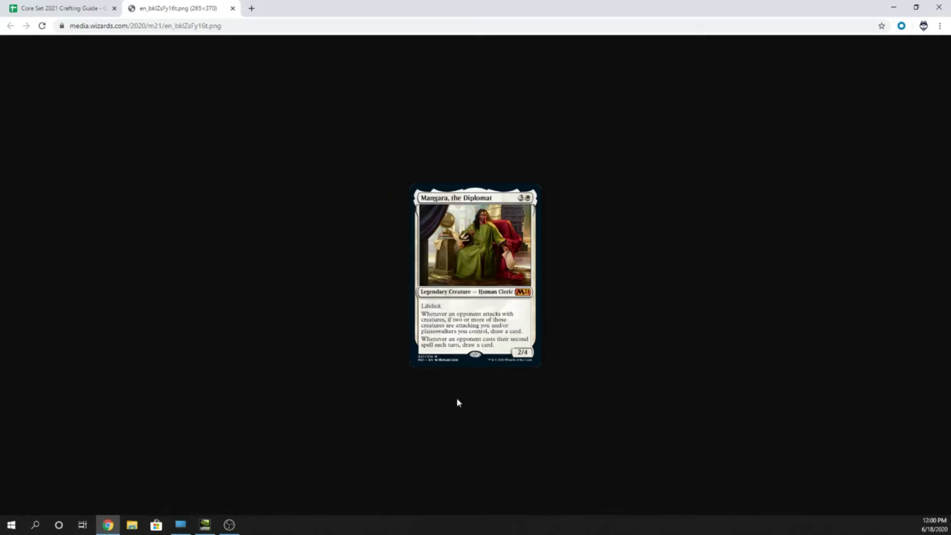
left_click(234, 9)
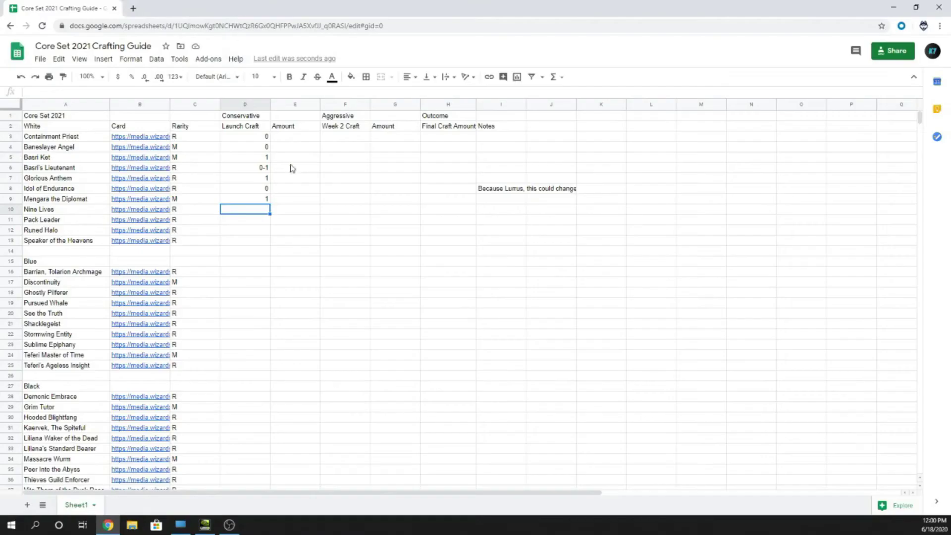
Change the Launch Craft value for Mengara the Diplomat to 0-1 and right-align the cell.
left_click(241, 202)
left_click(250, 212)
left_click(259, 203)
type("0-1")
key("Return")
left_click(260, 202)
left_click(409, 77)
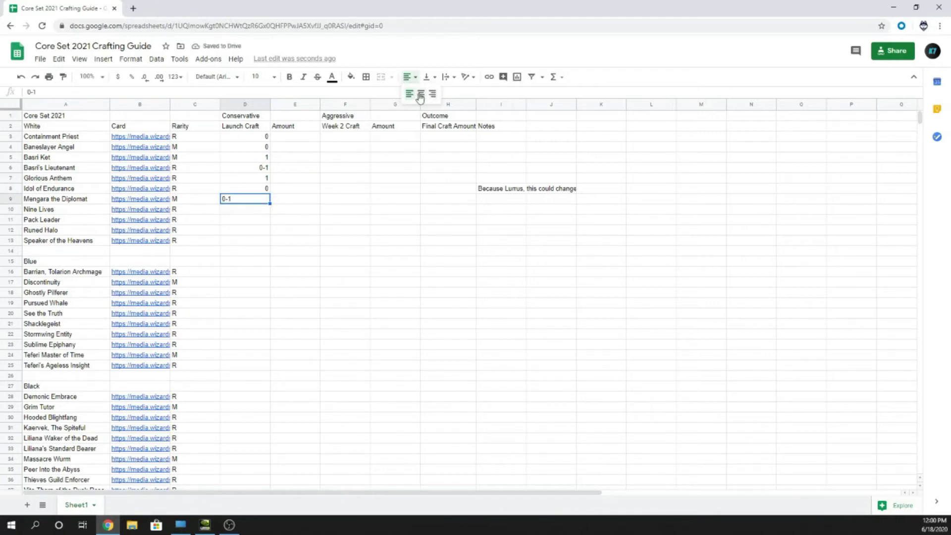
left_click(432, 94)
left_click(263, 211)
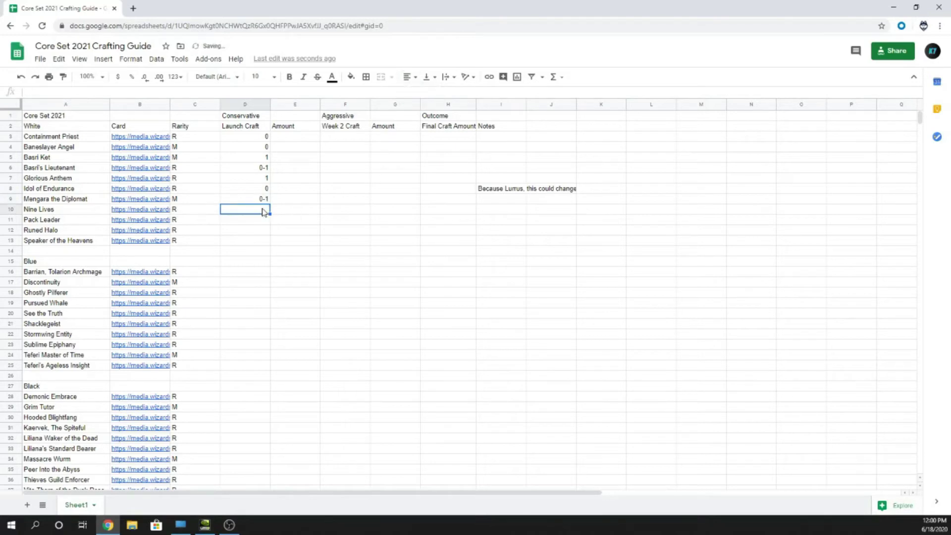
left_click(249, 201)
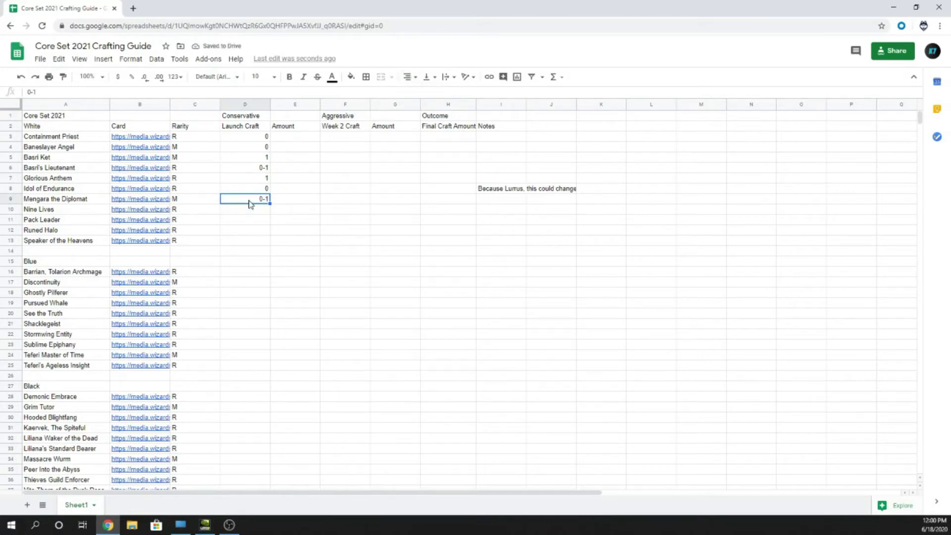
left_click(252, 211)
left_click(250, 201)
View the linked Nine Lives card image, close it and enter 1 as the card's Launch Craft value.
left_click(249, 211)
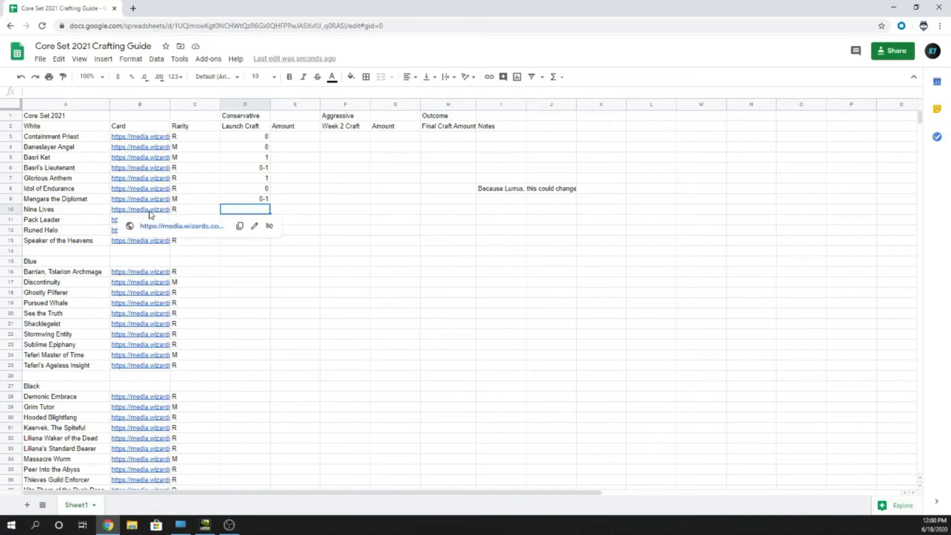
left_click(154, 228)
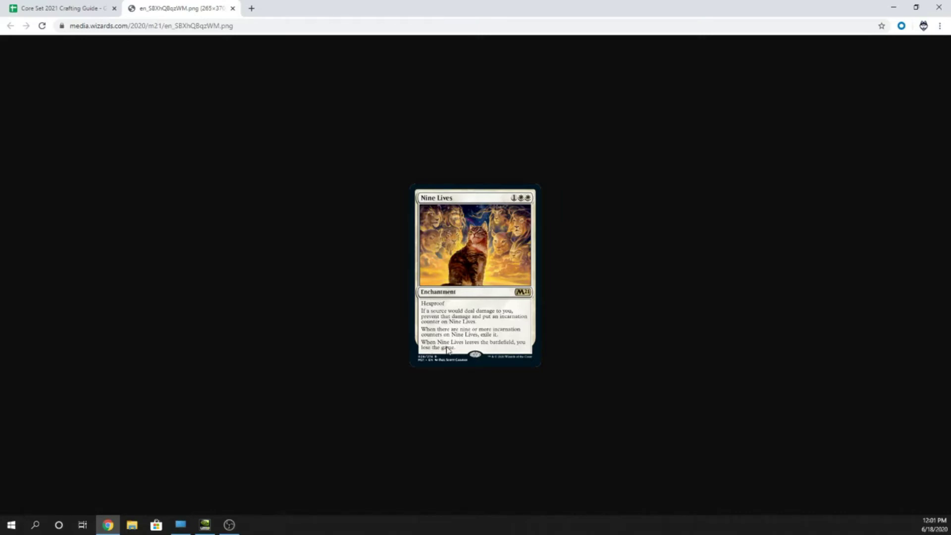
left_click(233, 8)
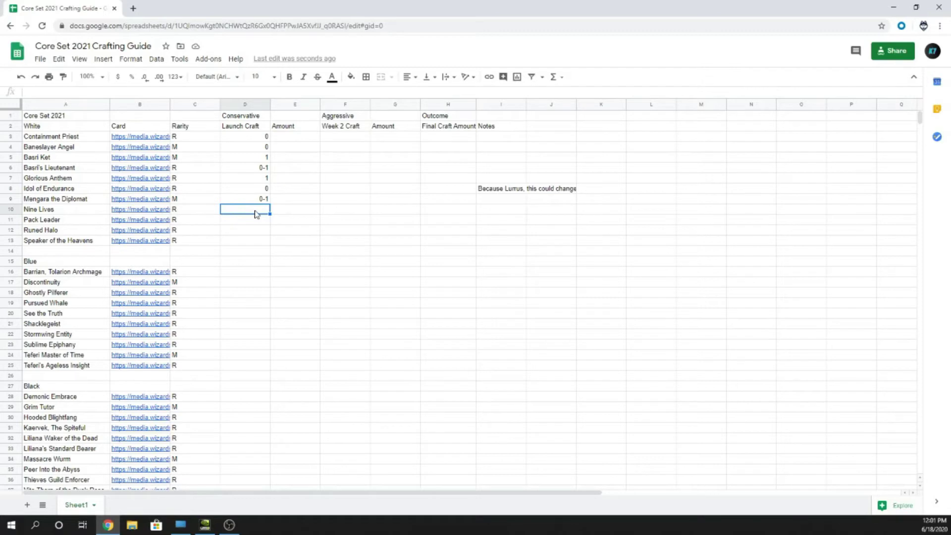
type("1")
key("Return")
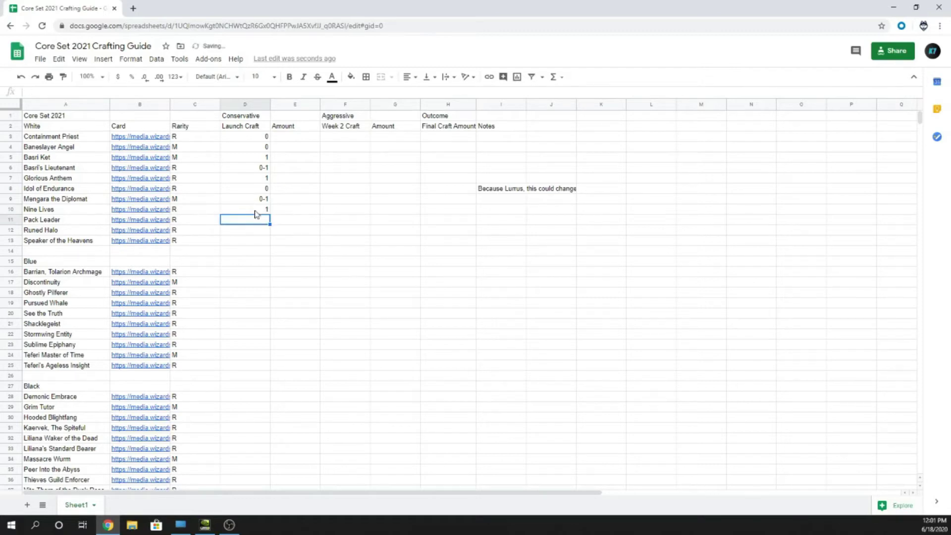
left_click(258, 211)
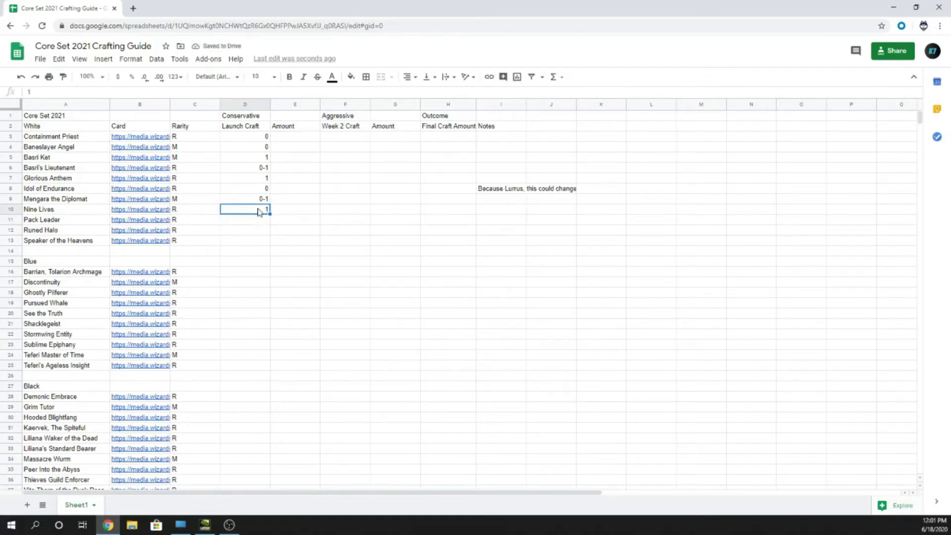
left_click(251, 229)
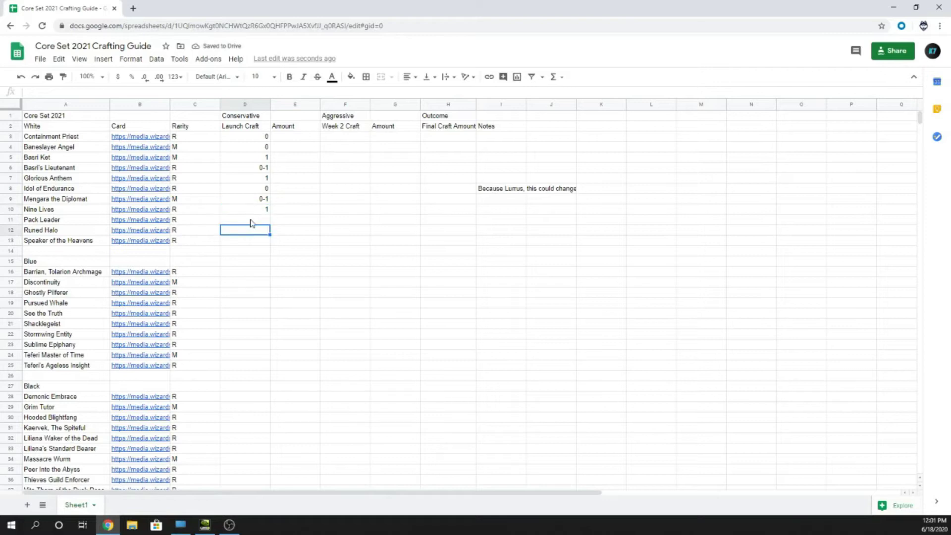
left_click(332, 214)
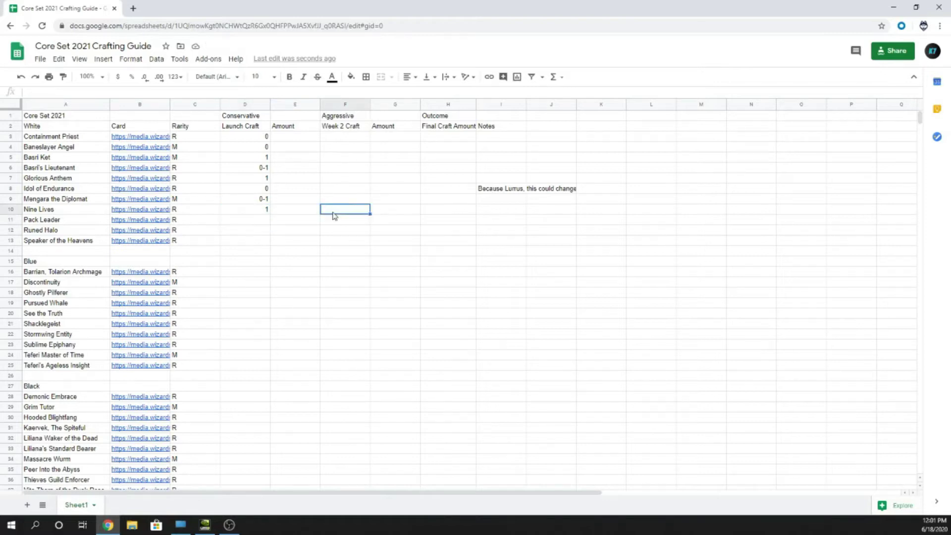
View the linked Pack Leader card image, close it and enter 0 as the card's Launch Craft value.
left_click(259, 221)
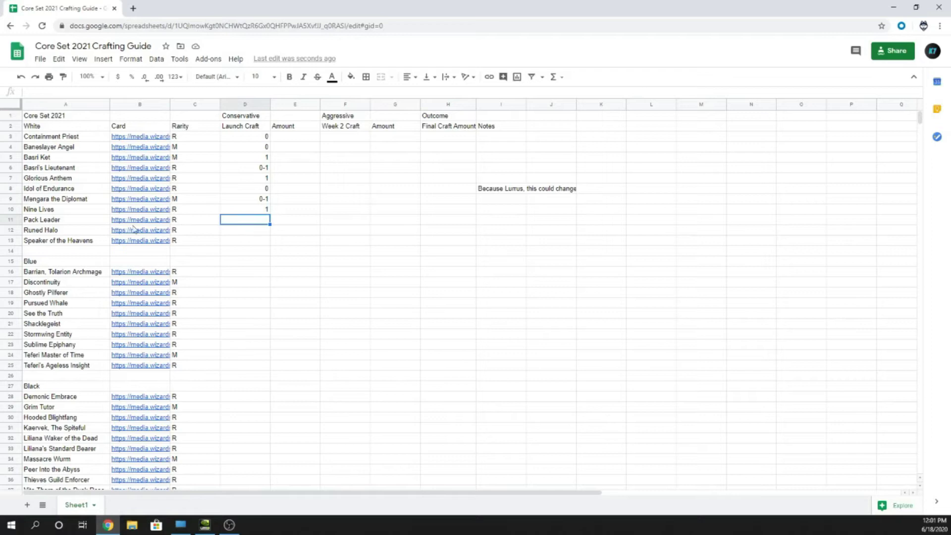
mouse_move(139, 223)
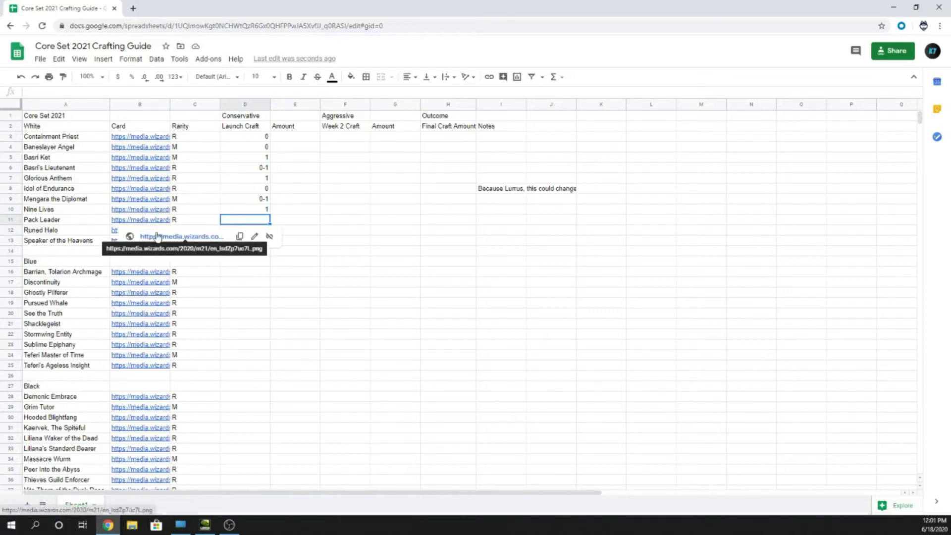
left_click(156, 236)
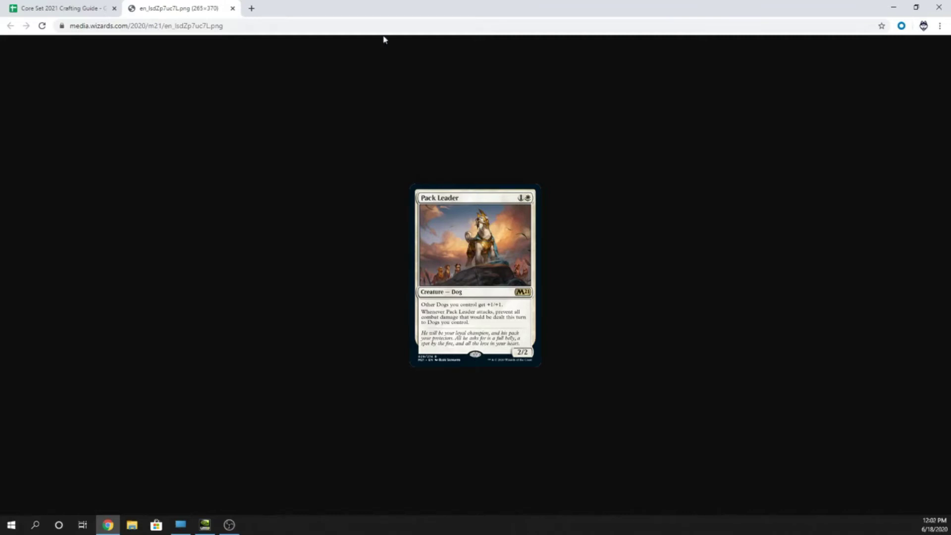
left_click(231, 10)
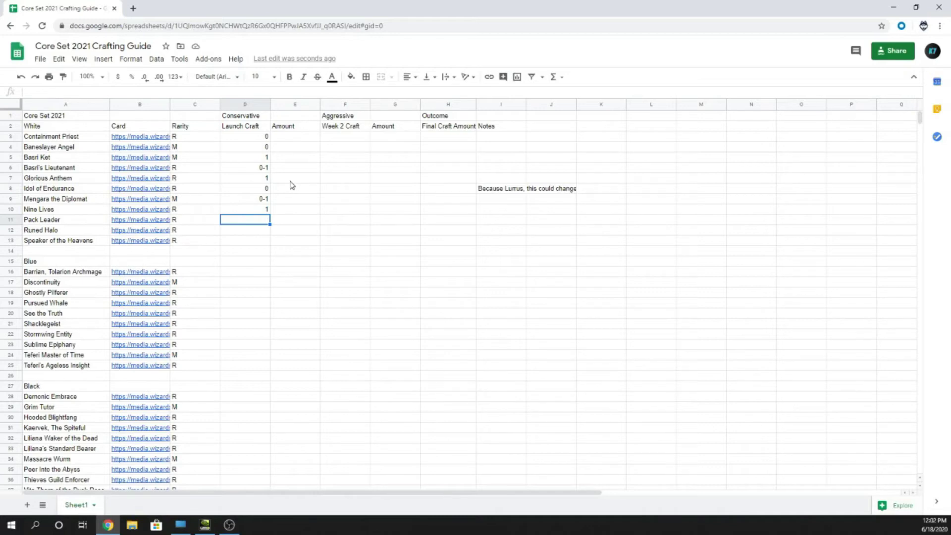
type("0")
key("Return")
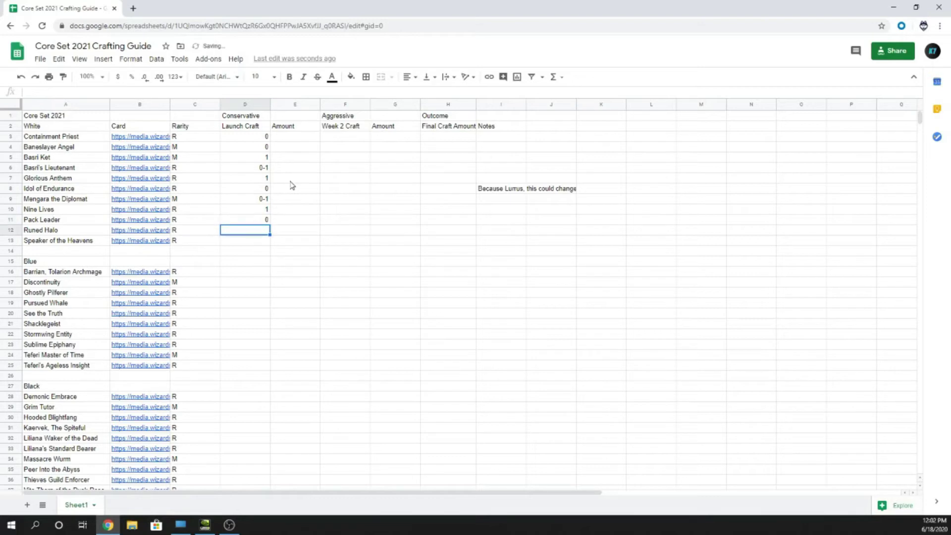
Add the note "Unless you go dog tribal" for Pack Leader in the Notes column.
left_click(508, 219)
type("Unless you")
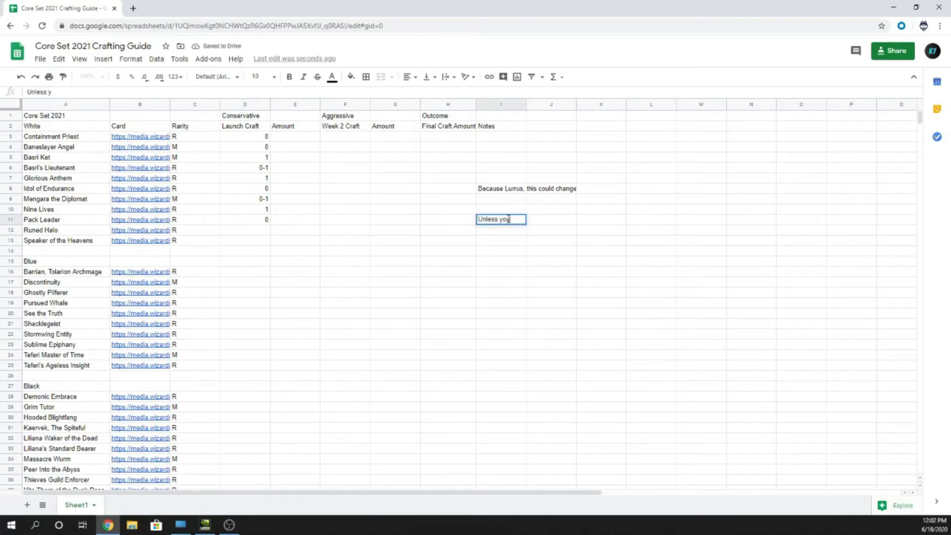
type(" go dog tribal")
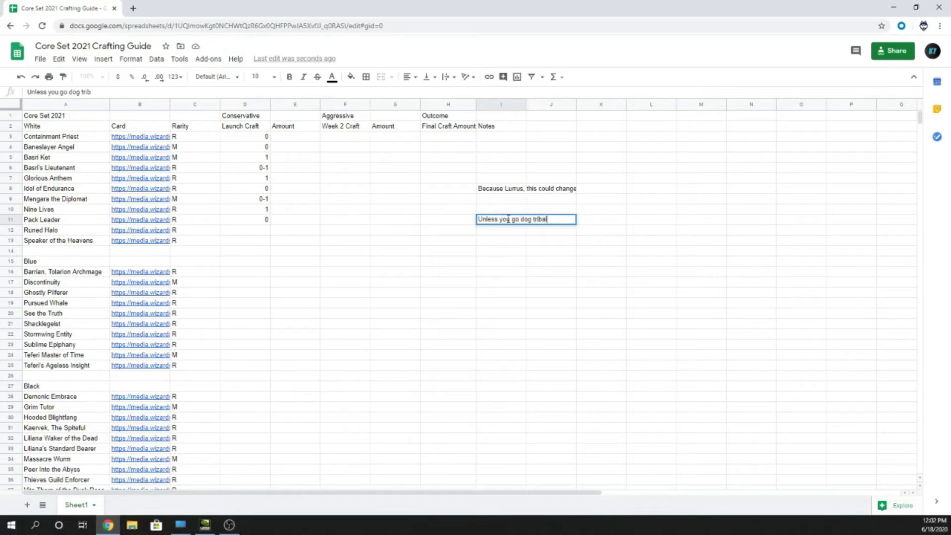
key("Return")
View the linked Runed Halo card image, close it and enter 1 as the card's Launch Craft value.
left_click(262, 231)
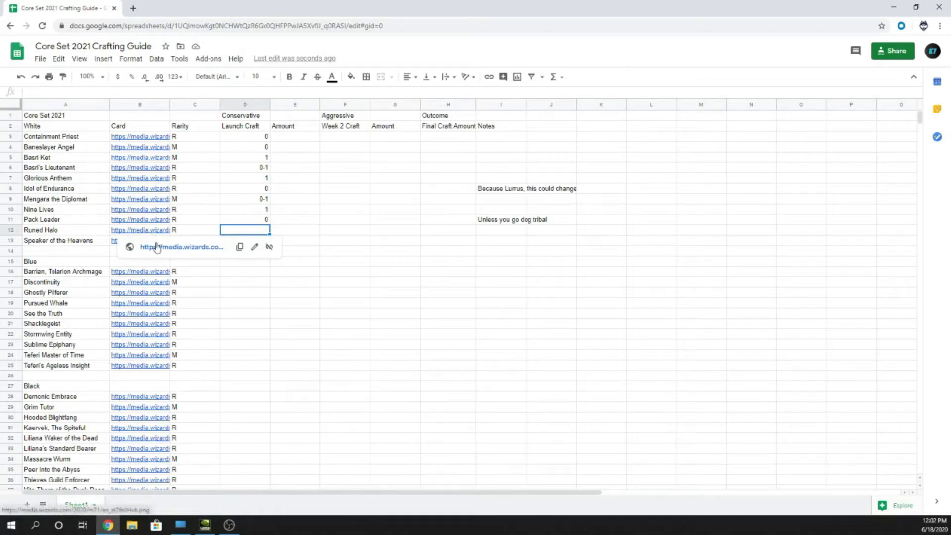
left_click(157, 247)
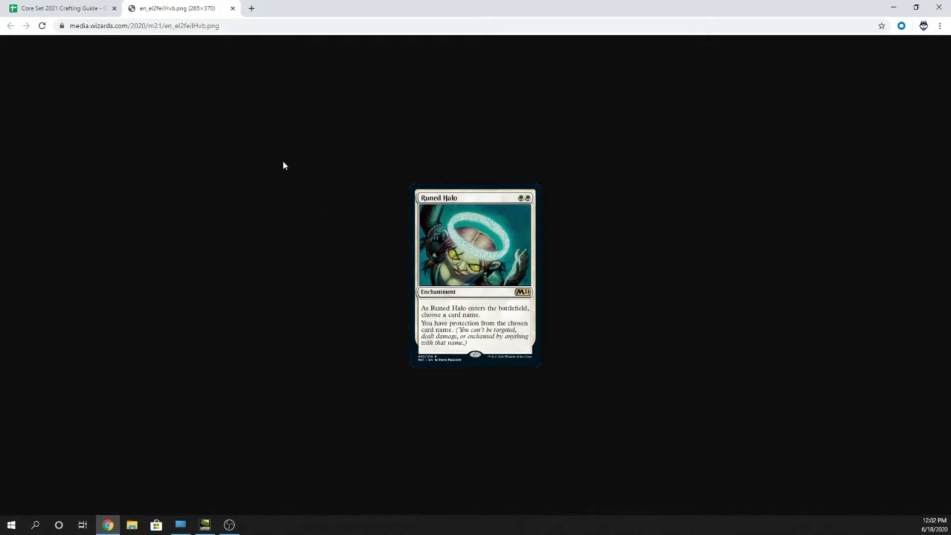
left_click(232, 8)
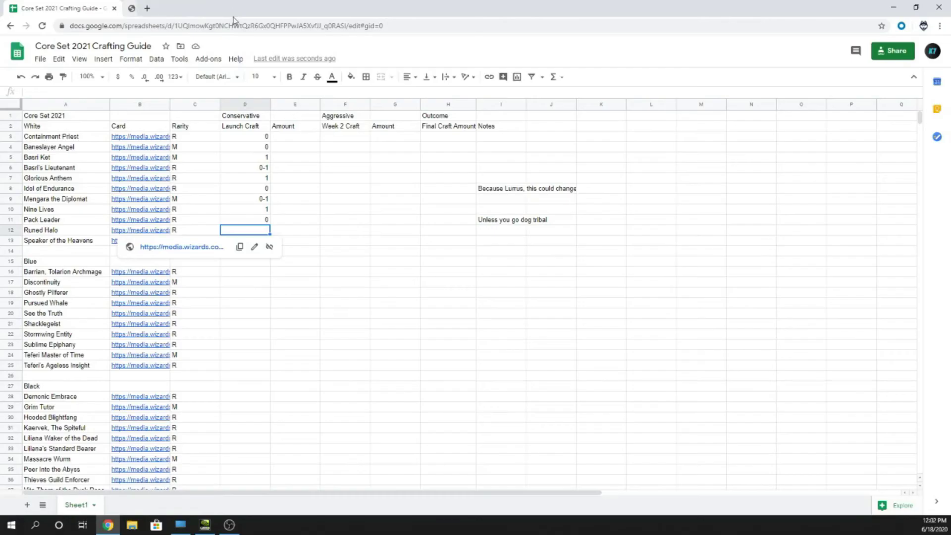
type("1")
key("Return")
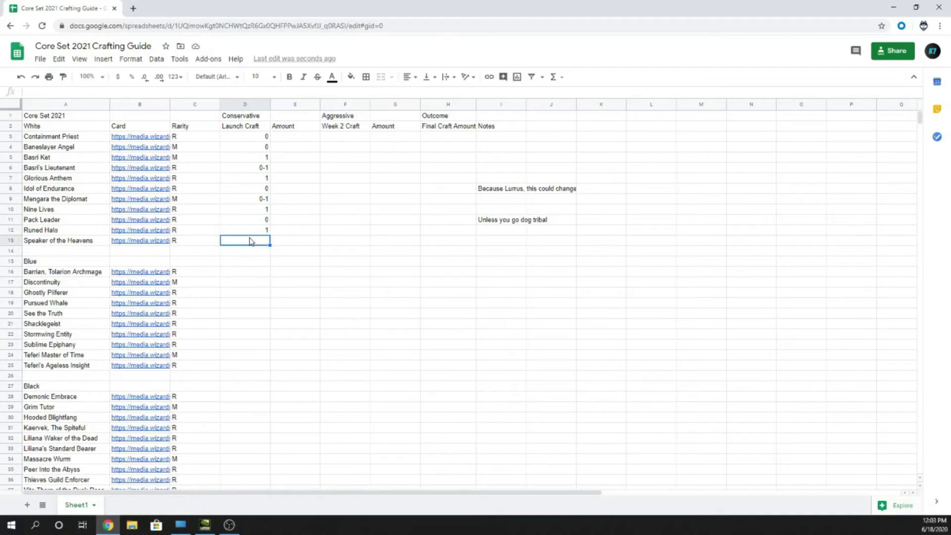
Change the Launch Craft value for Runed Halo to 2.
left_click(249, 231)
type("2")
key("Return")
mouse_move(127, 233)
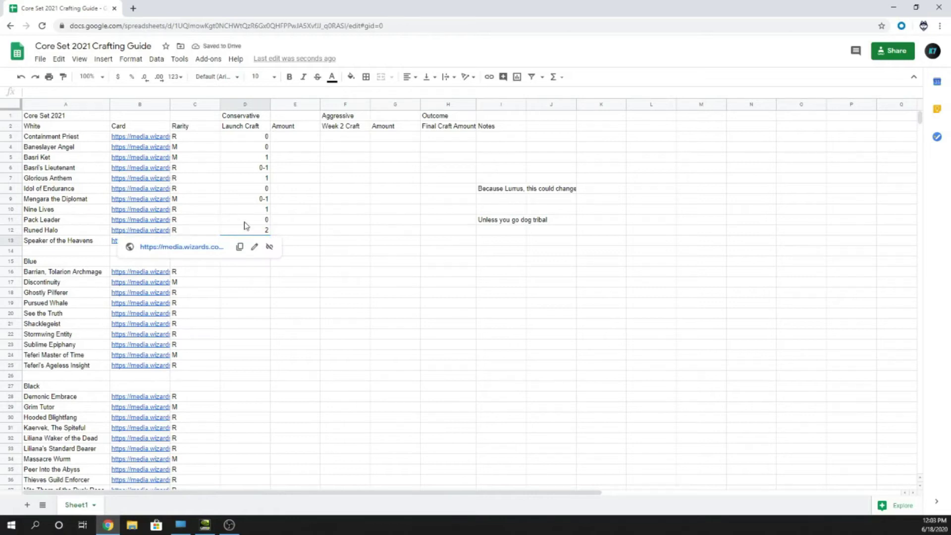
left_click(338, 267)
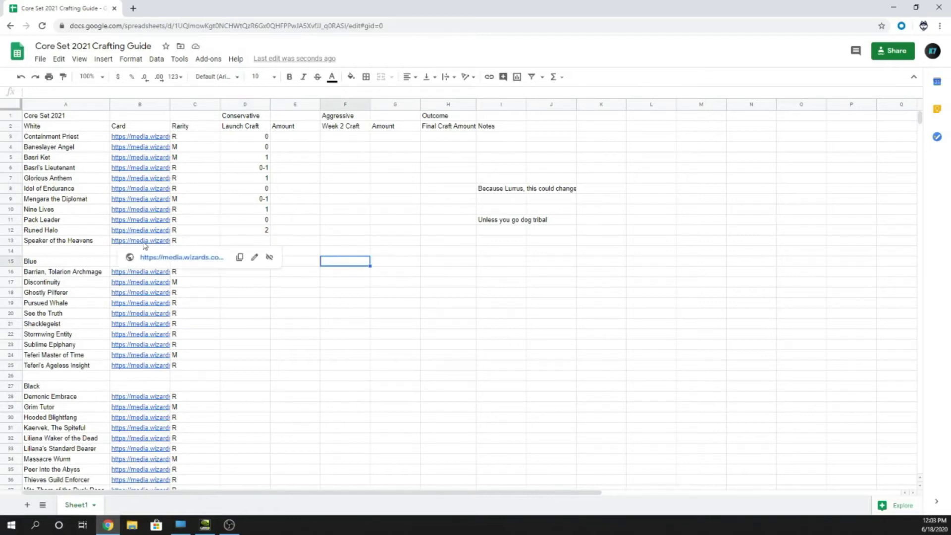
left_click(263, 237)
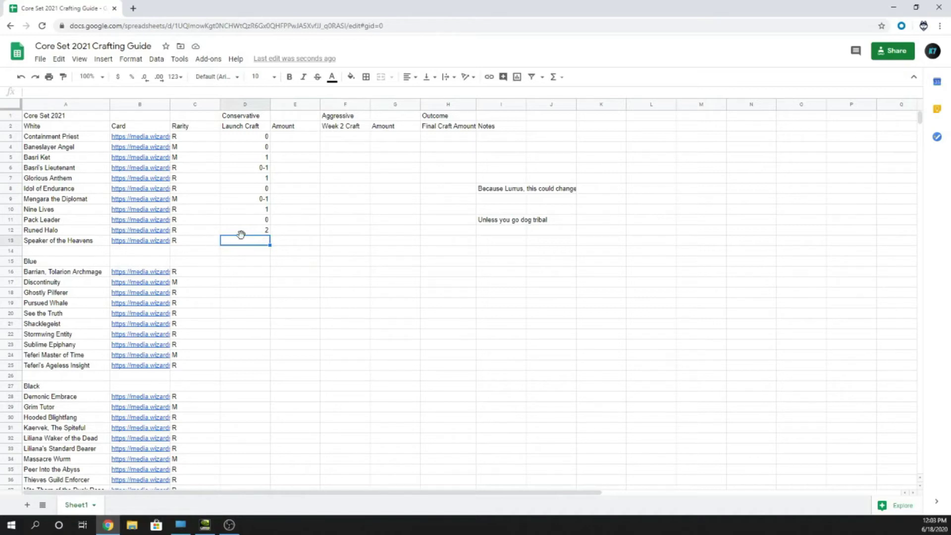
View the linked Speaker of the Heavens card image, close it and enter 0 as the card's Launch Craft value.
mouse_move(139, 242)
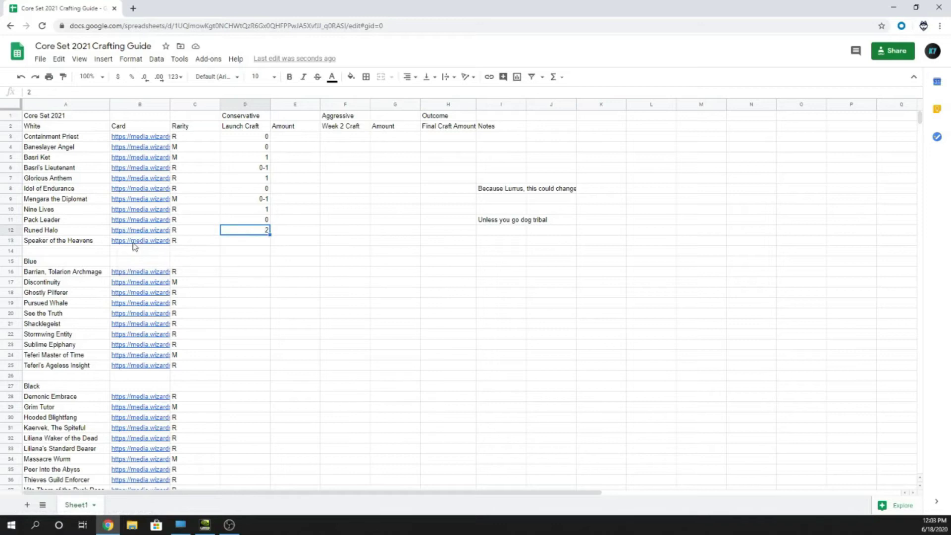
left_click(138, 243)
left_click(146, 256)
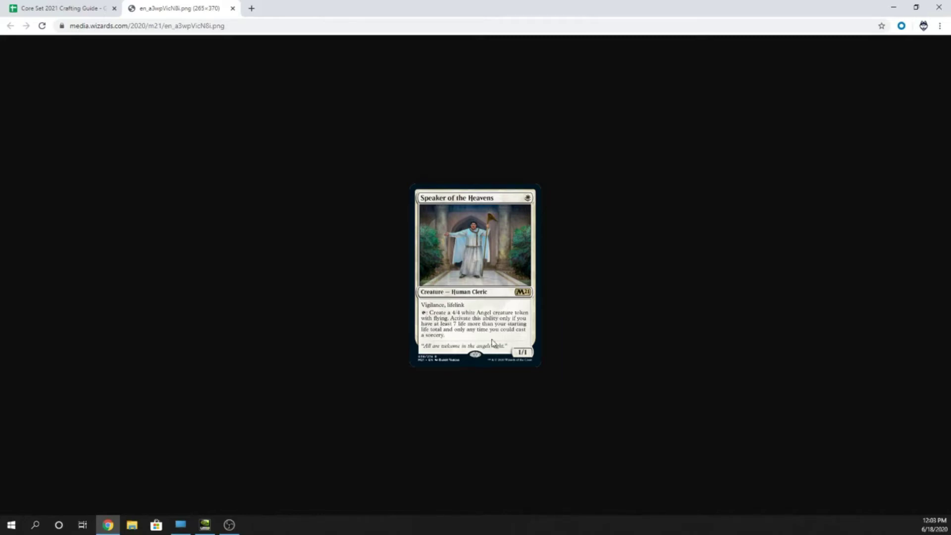
left_click(232, 9)
left_click(265, 241)
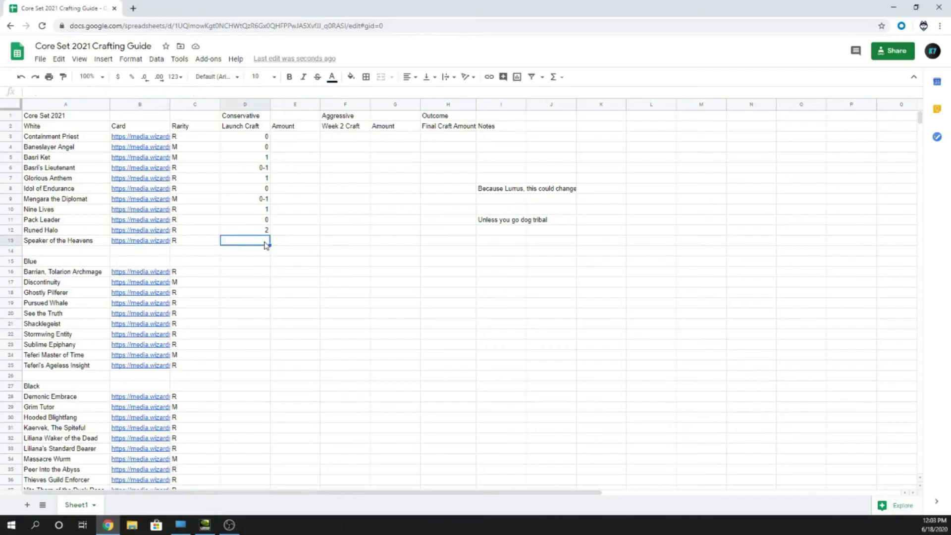
type("0")
key("Return")
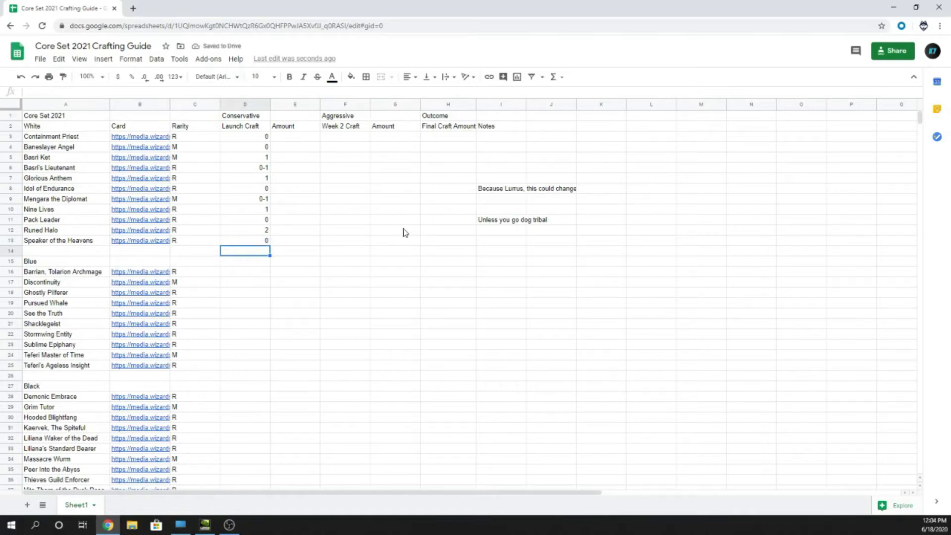
View the linked card image for Barrian, Tolarion Archmage, close it and enter 3 as the card's Launch Craft value.
left_click(263, 272)
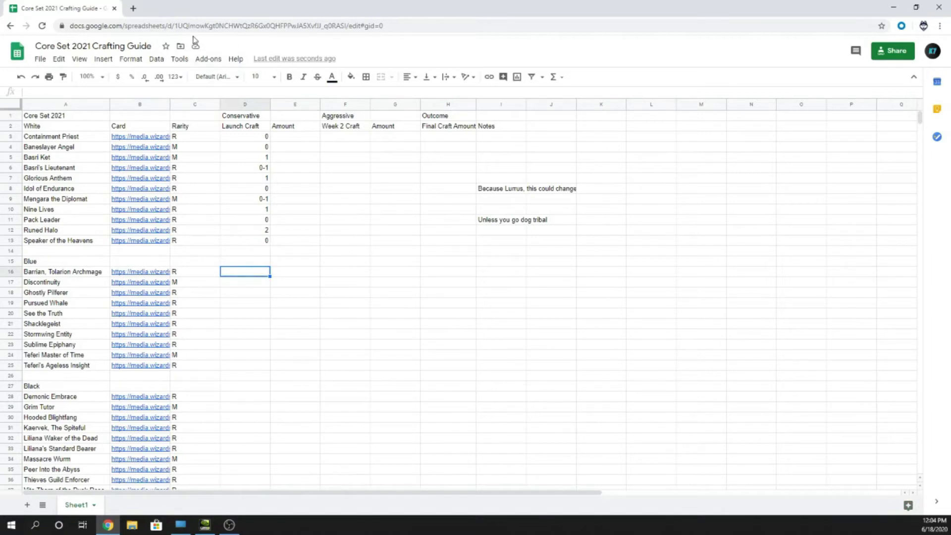
mouse_move(146, 279)
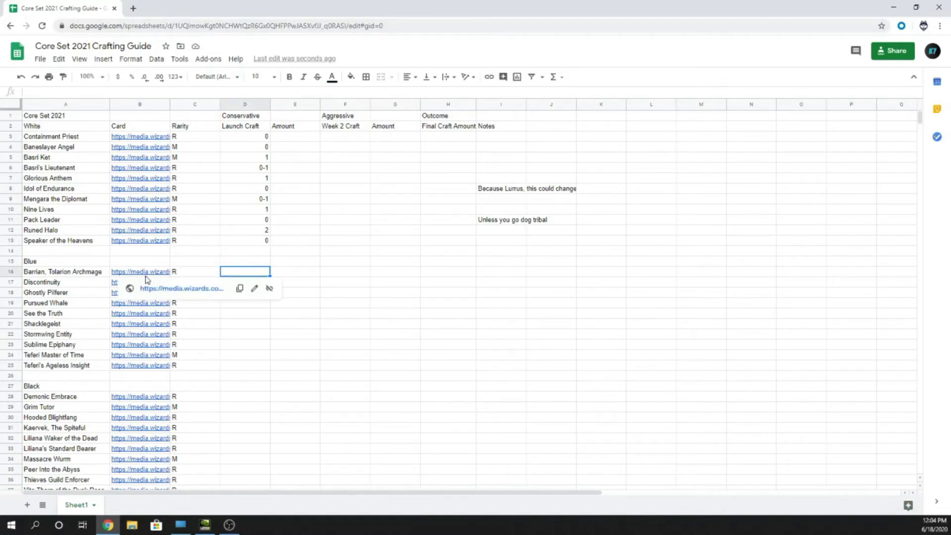
left_click(159, 288)
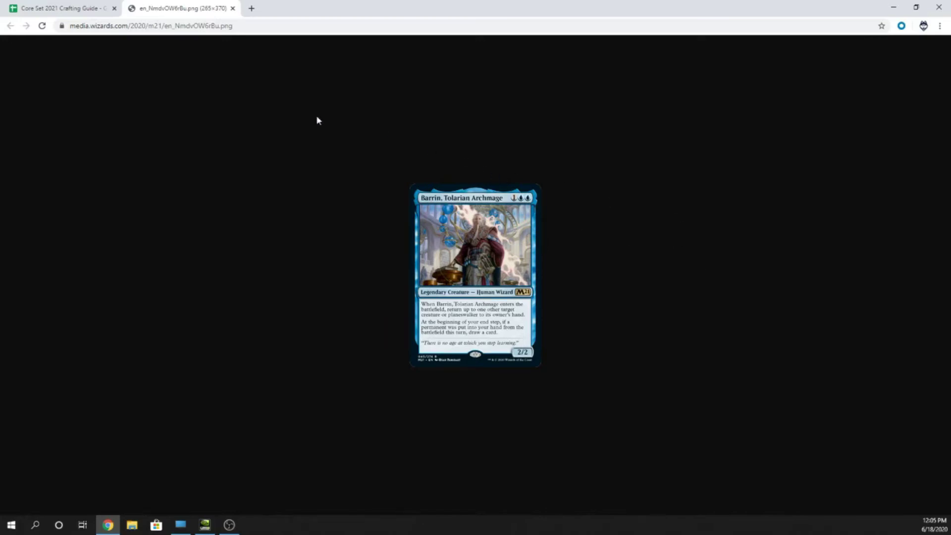
left_click(232, 8)
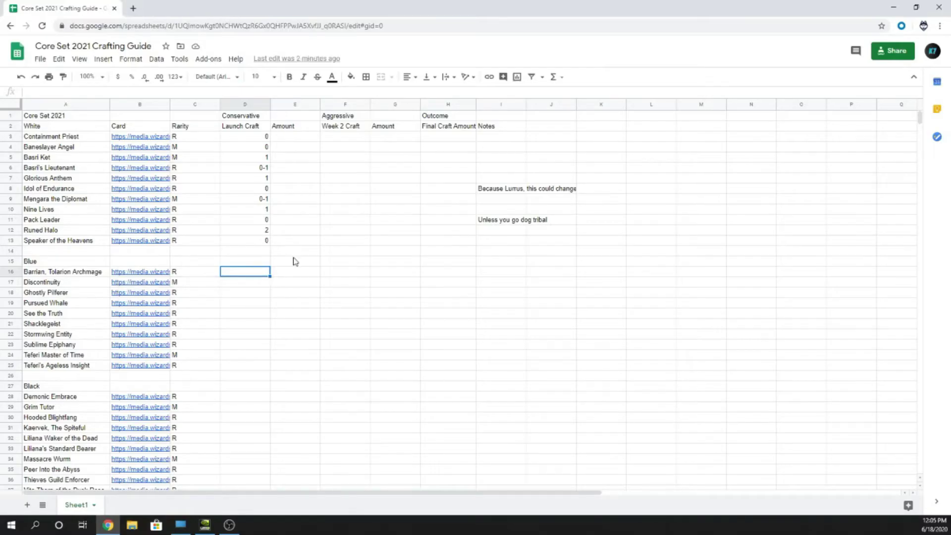
type("3")
key("Return")
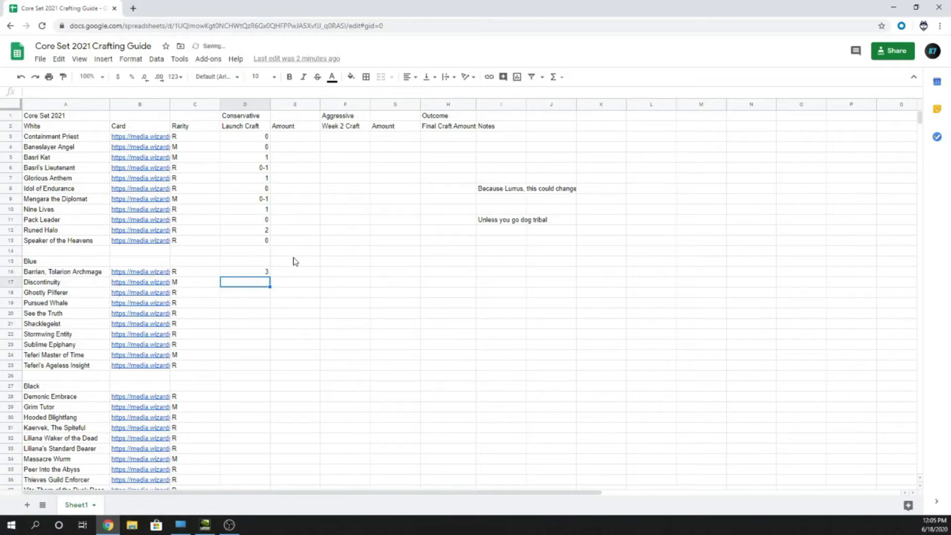
key("Up")
key("Down")
key("Up")
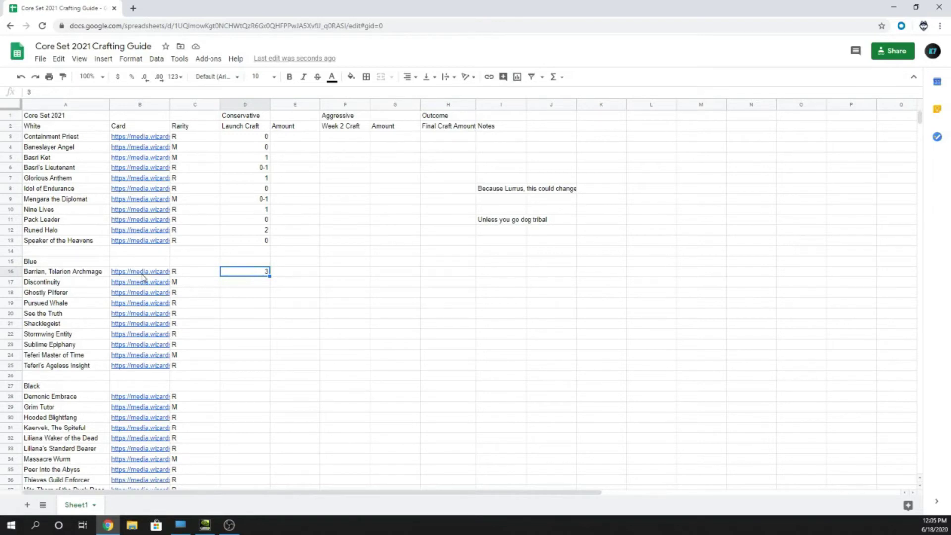
mouse_move(143, 283)
type("4")
key("Escape")
key("Down")
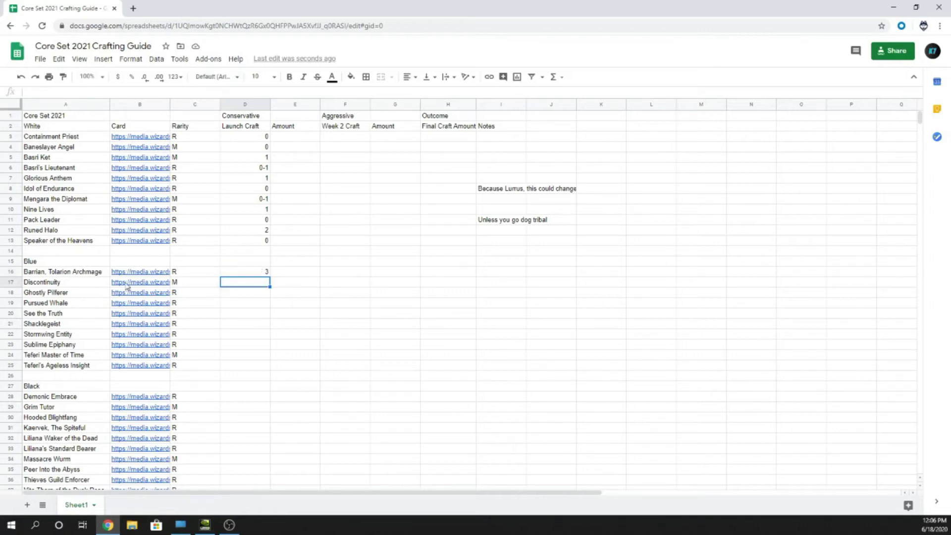
Reopen the linked card image for Barrian, Tolarion Archmage, reread its abilities and return to the crafting guide.
left_click(164, 272)
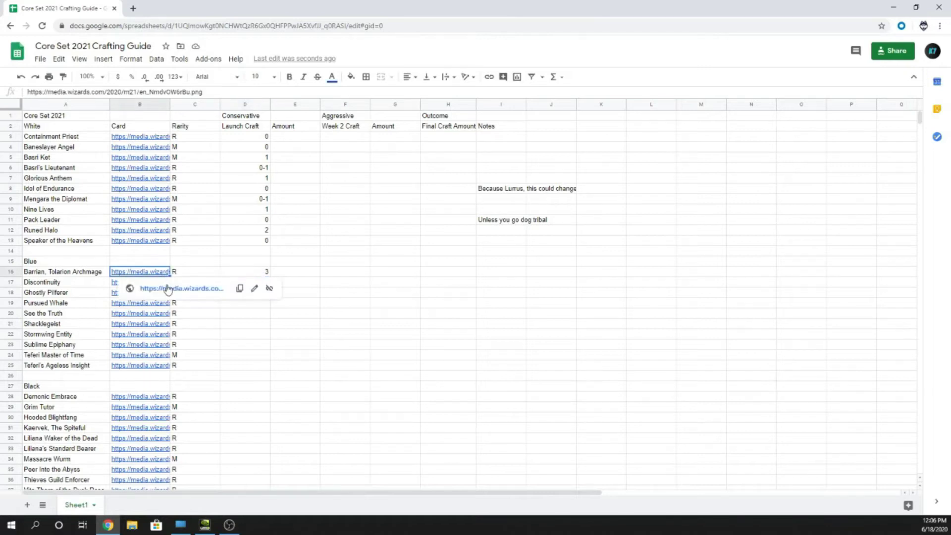
left_click(168, 288)
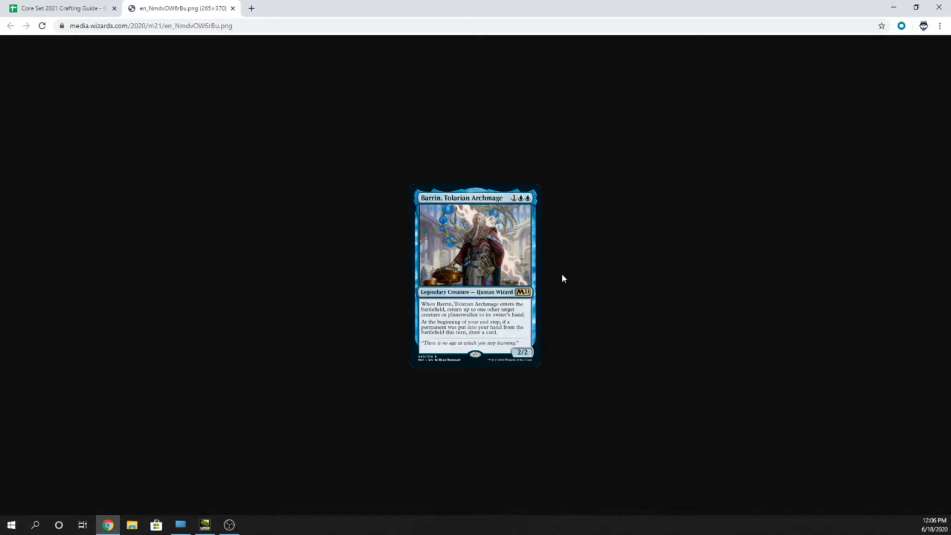
left_click(233, 9)
View the linked Discontinuity card image, close it and enter 2 as the card's Launch Craft value.
left_click(275, 284)
left_click(257, 285)
left_click(166, 283)
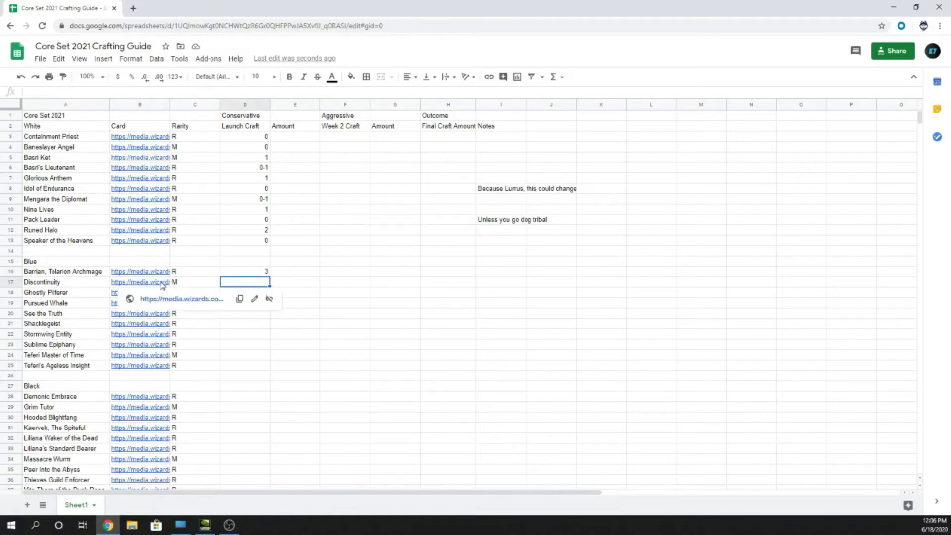
left_click(169, 303)
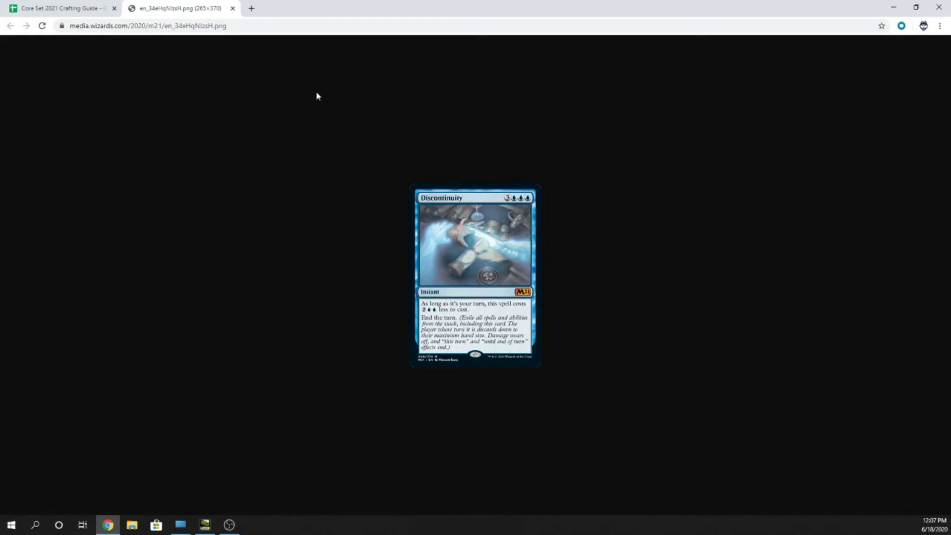
left_click(233, 8)
left_click(264, 283)
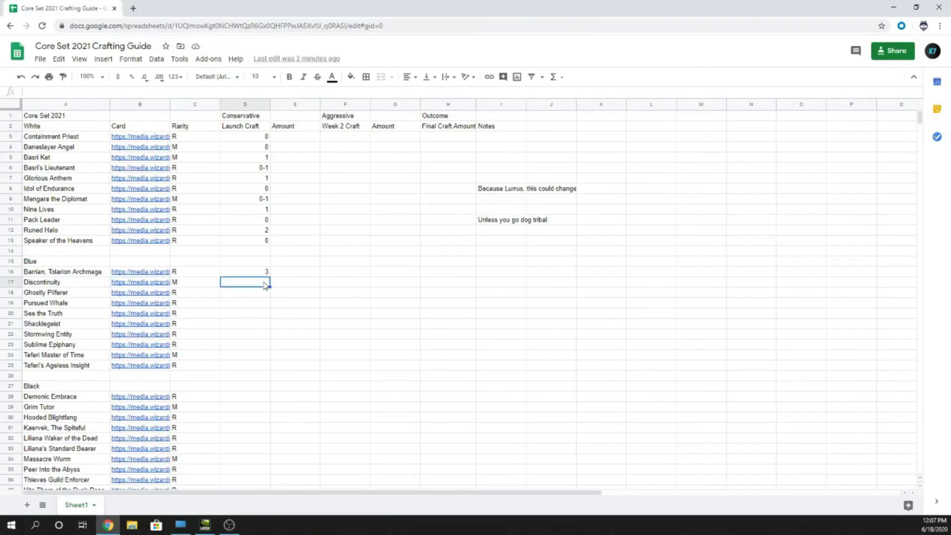
type("2")
key("Return")
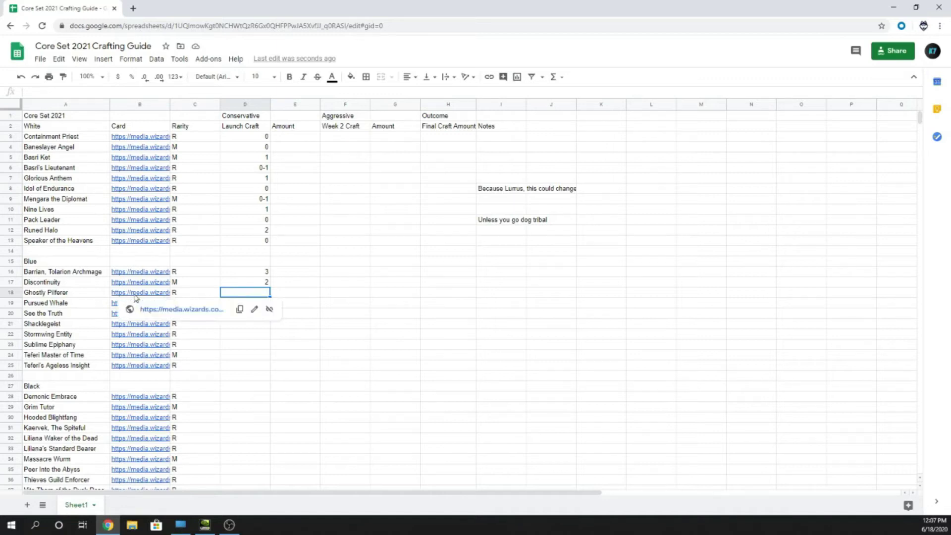
View the linked Ghostly Pilferer card image, return to the crafting guide and enter 1 as the card's Launch Craft value.
left_click(148, 309)
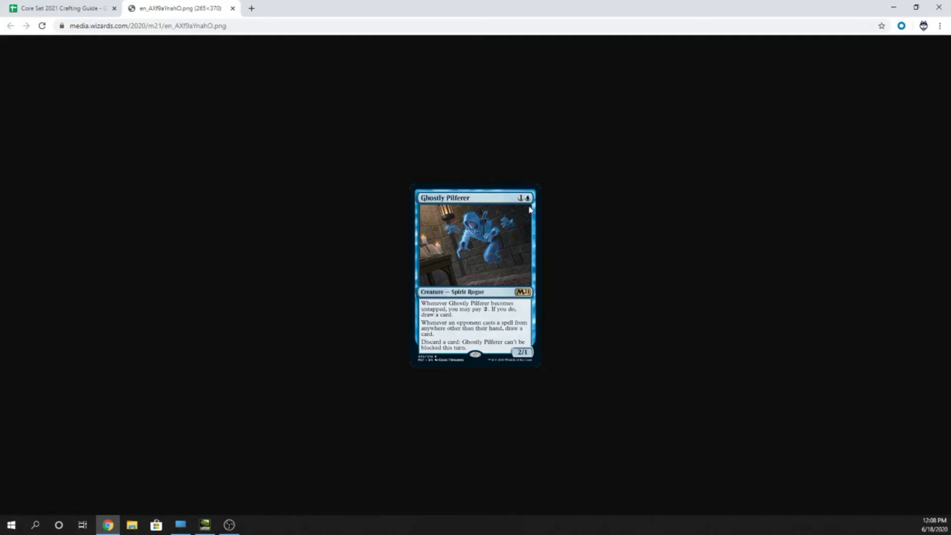
left_click(67, 8)
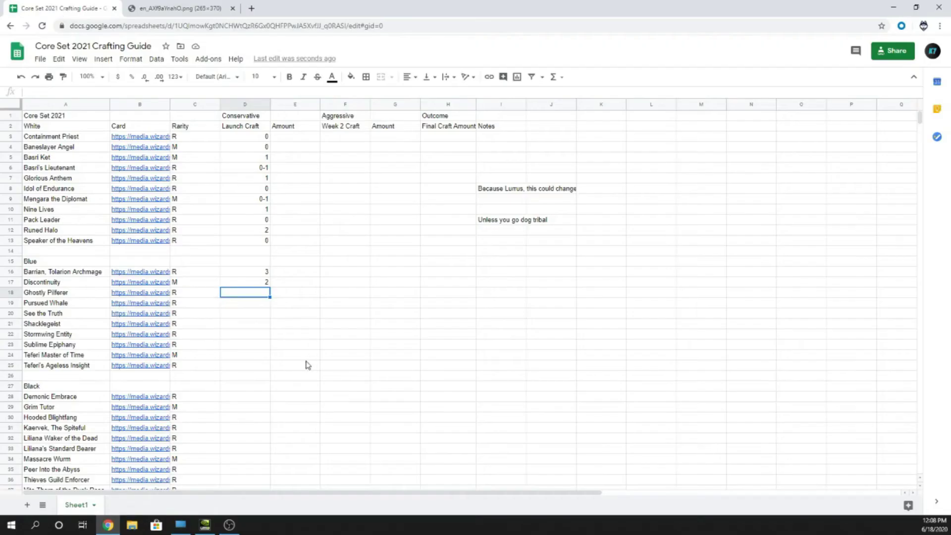
type("1")
key("Return")
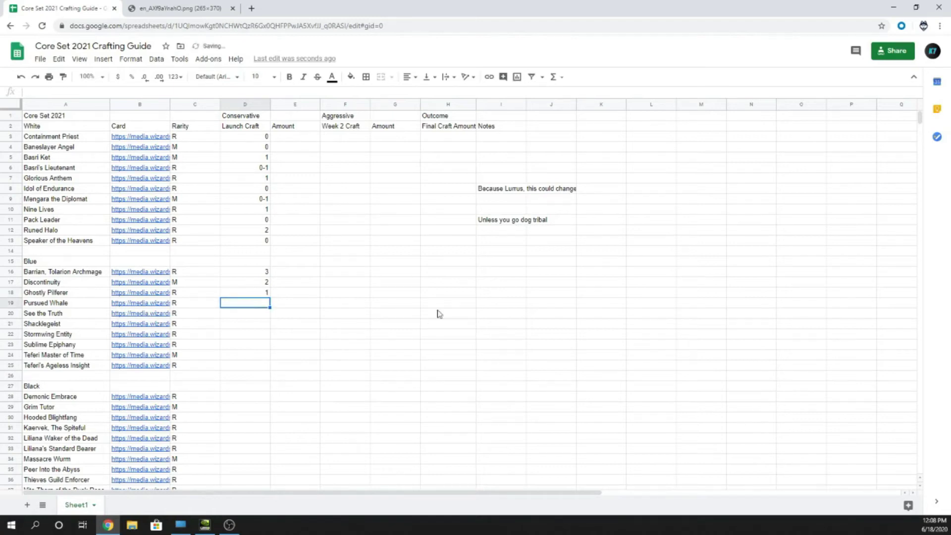
Add the note "This could be even better" to the Discontinuity row.
left_click(518, 286)
type("Th")
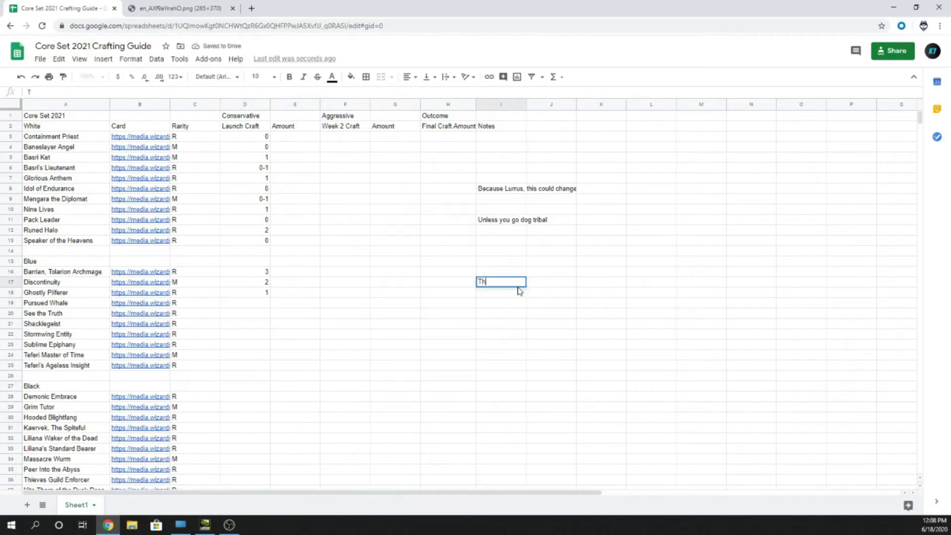
type("is could be even better")
key("Return")
left_click(516, 285)
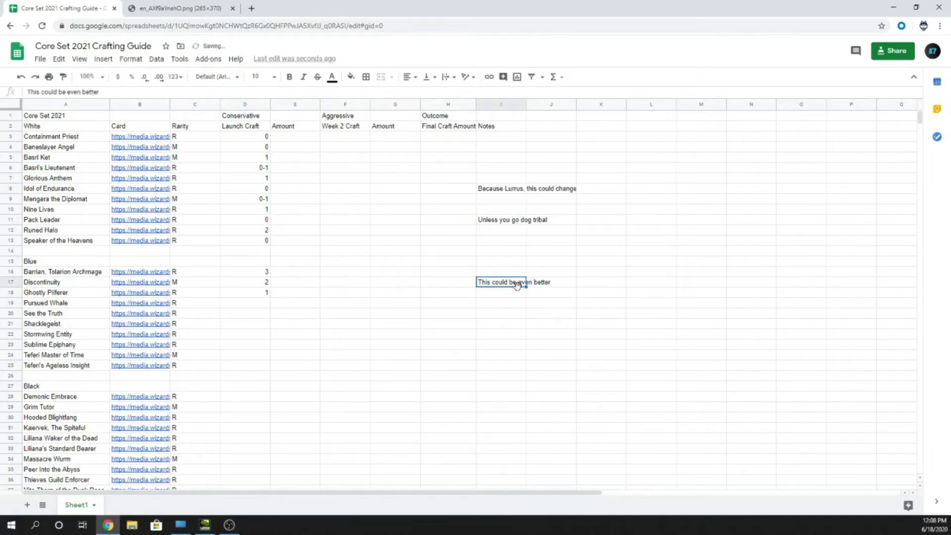
left_click(244, 304)
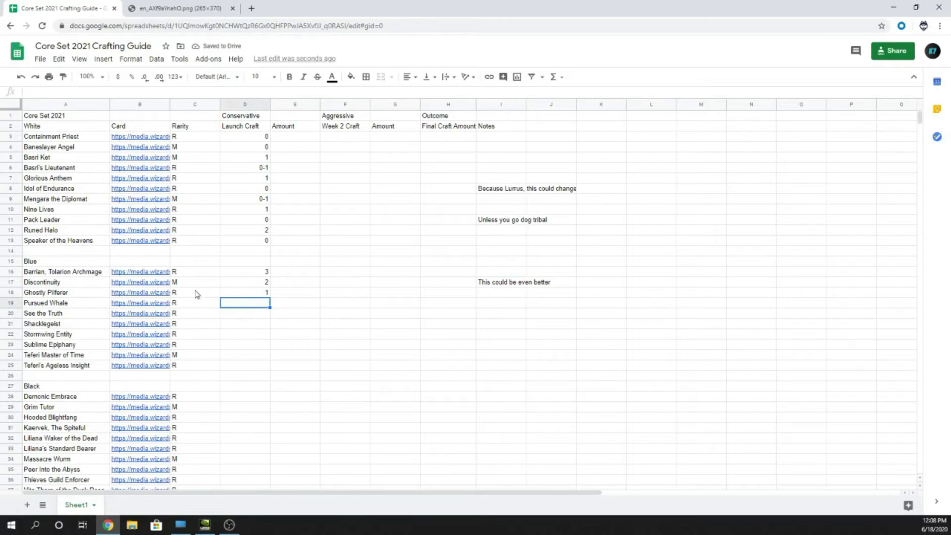
Close the open Ghostly Pilferer card image and clear the card's Launch Craft value in the guide.
left_click(195, 9)
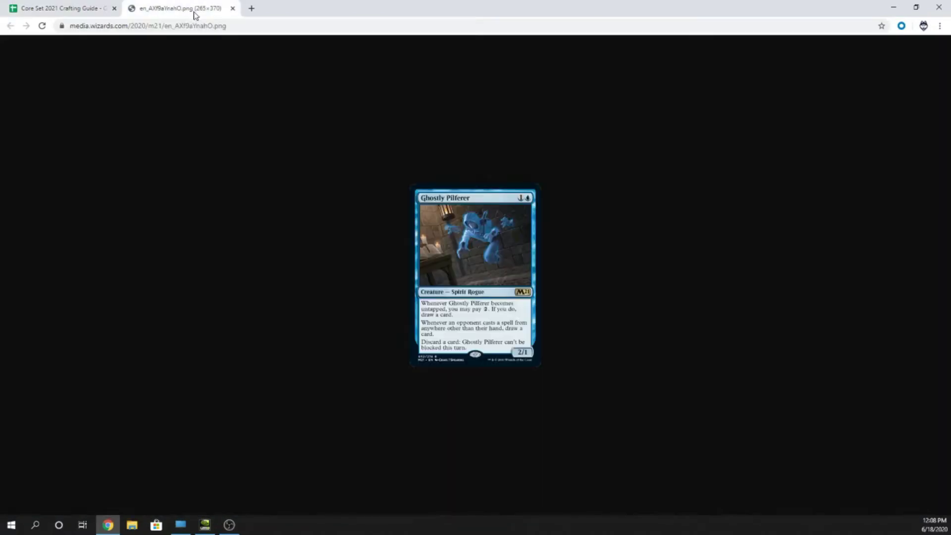
left_click(232, 9)
left_click(244, 296)
key("Delete")
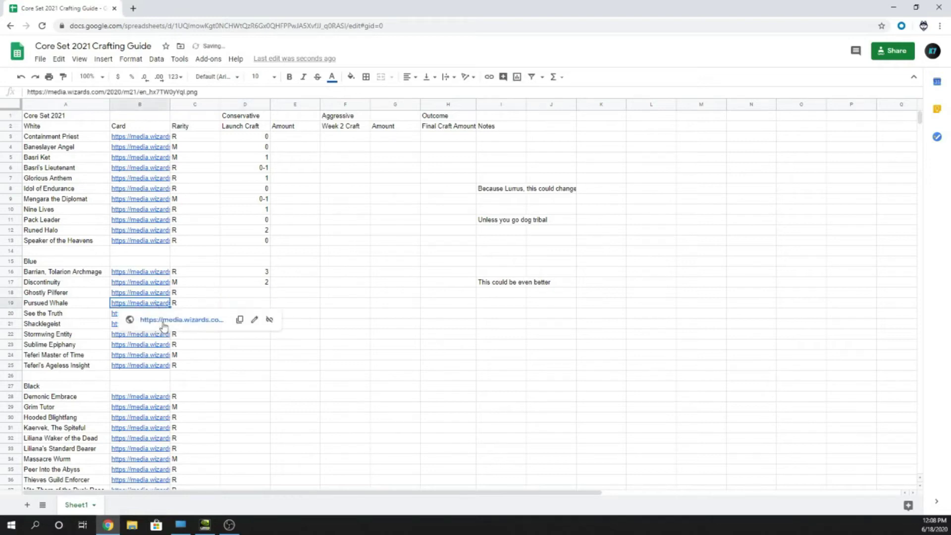
View the linked Pursued Whale card image, reading its abilities, and return to the crafting guide.
left_click(163, 320)
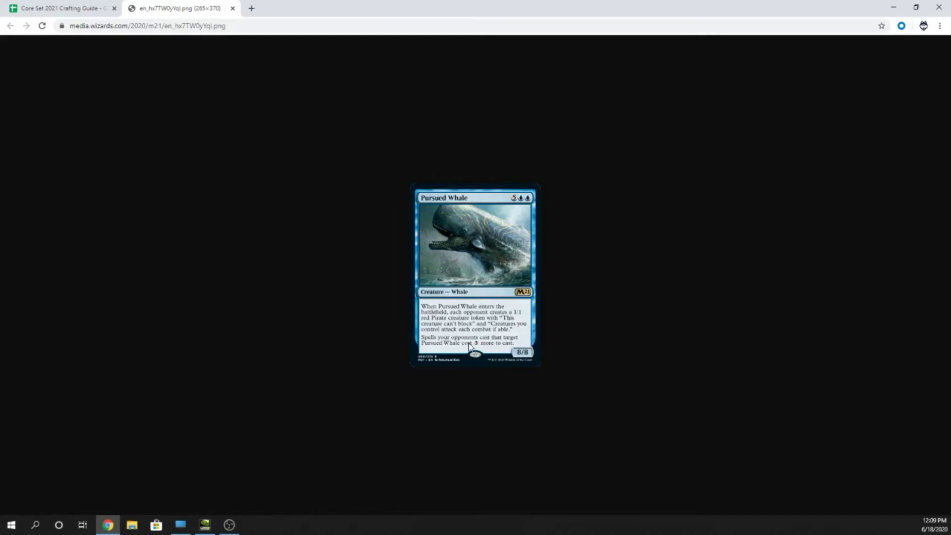
left_click(233, 9)
left_click(256, 302)
Delete the note from the Discontinuity row.
left_click(260, 293)
key("Up")
key("Right")
key("Right")
key("Right")
key("Right")
key("Right")
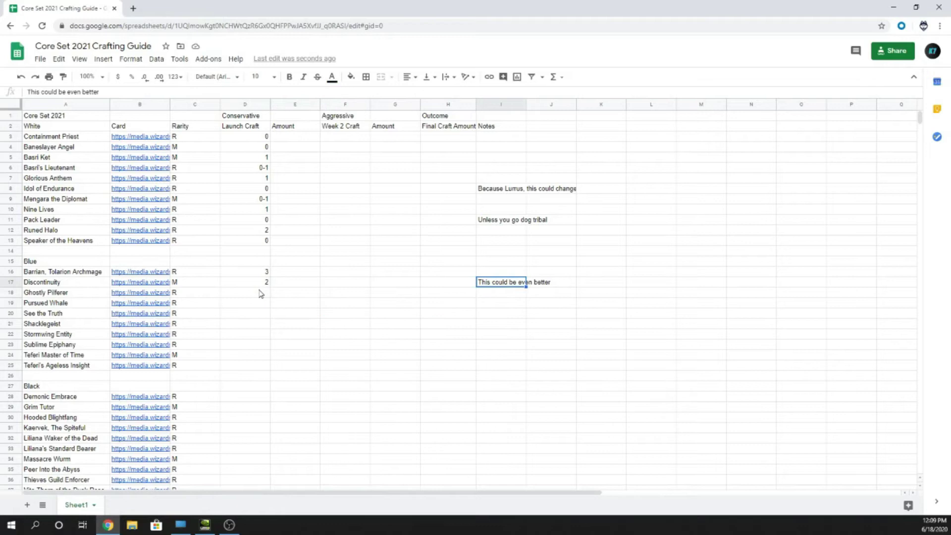
key("BackSpace")
Add the note "Could craft more in the future" to the Ghostly Pilferer row.
key("Return")
type("Coul")
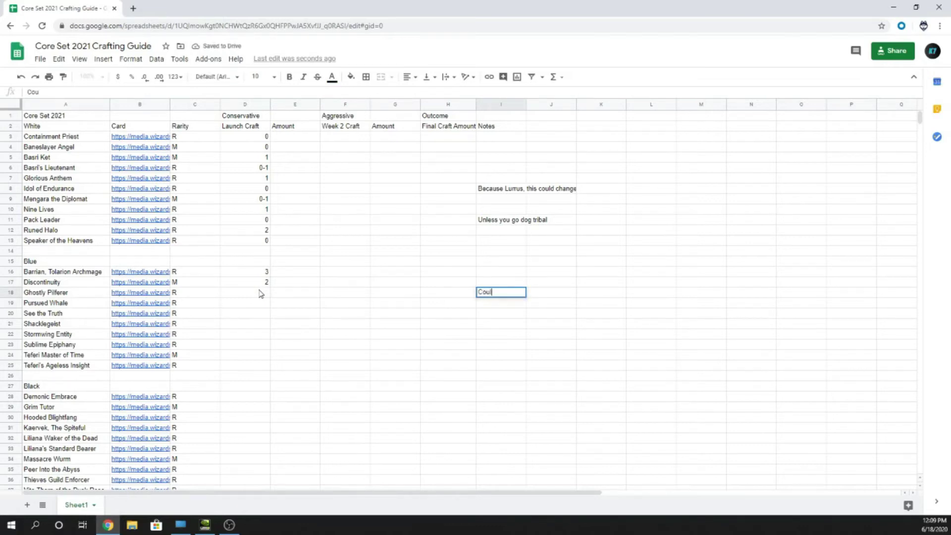
type("d be")
key("BackSpace")
key("BackSpace")
type("craft more in the future")
key("Return")
Enter 1 as the Launch Craft value for both Ghostly Pilferer and Pursued Whale.
key("Up")
key("Left")
key("Left")
key("Left")
key("Left")
key("Left")
type("1")
key("Return")
type("1")
key("Return")
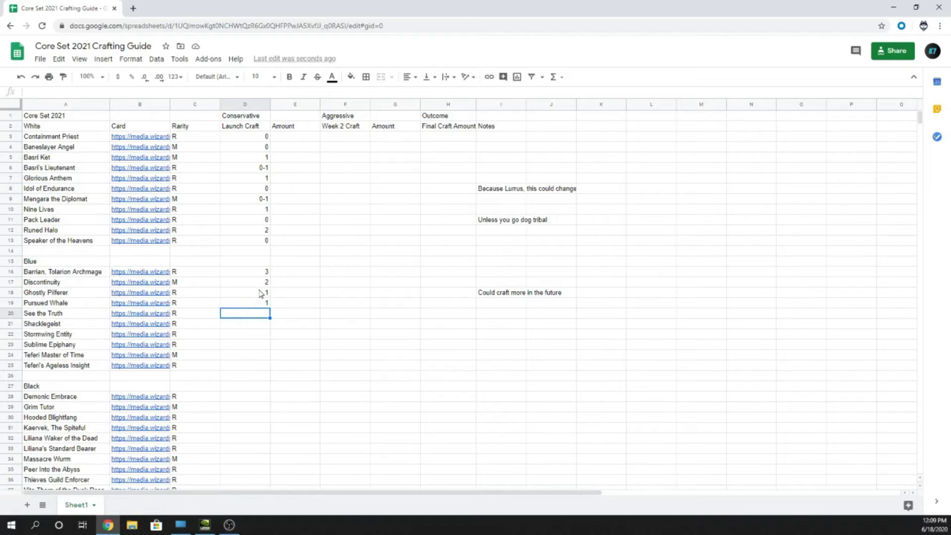
View the linked See the Truth card image, close it and enter 0 as the card's Launch Craft value.
mouse_move(150, 317)
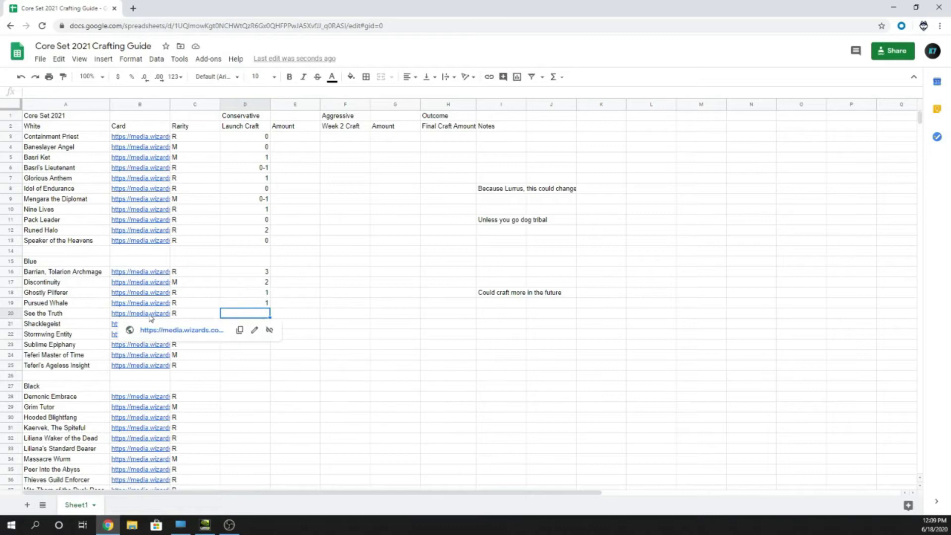
left_click(266, 304)
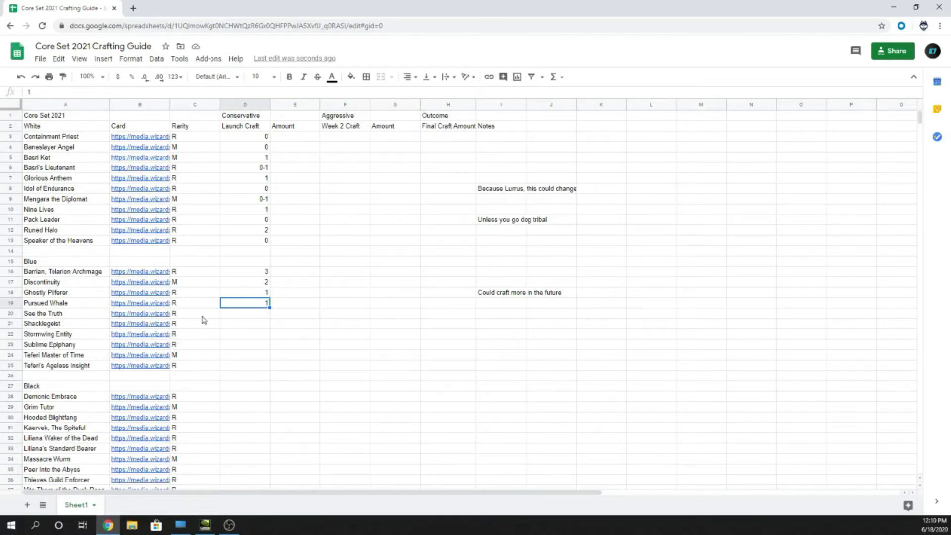
mouse_move(138, 315)
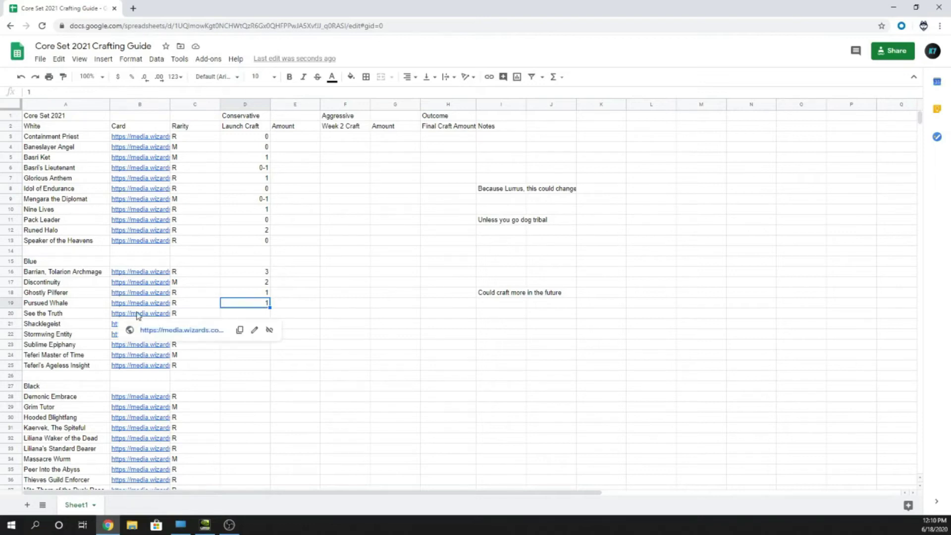
left_click(170, 330)
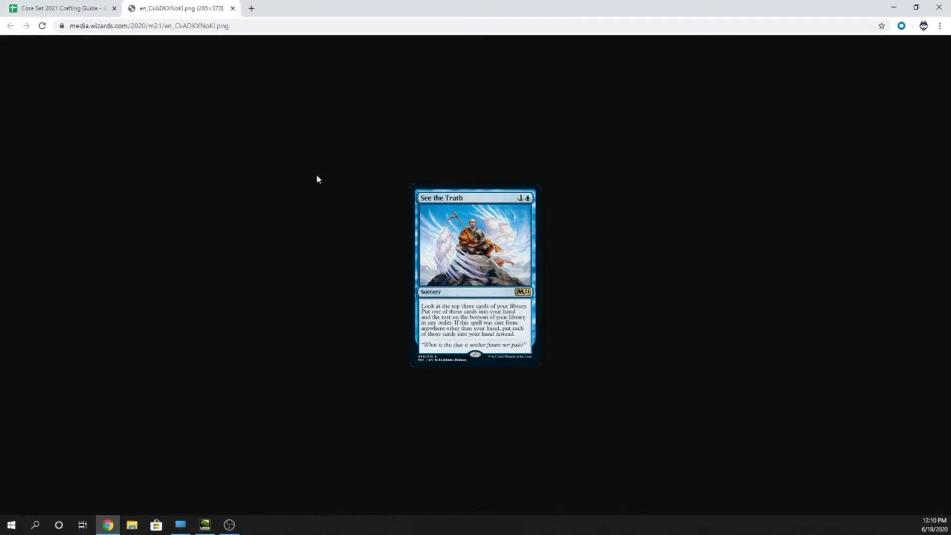
left_click(232, 9)
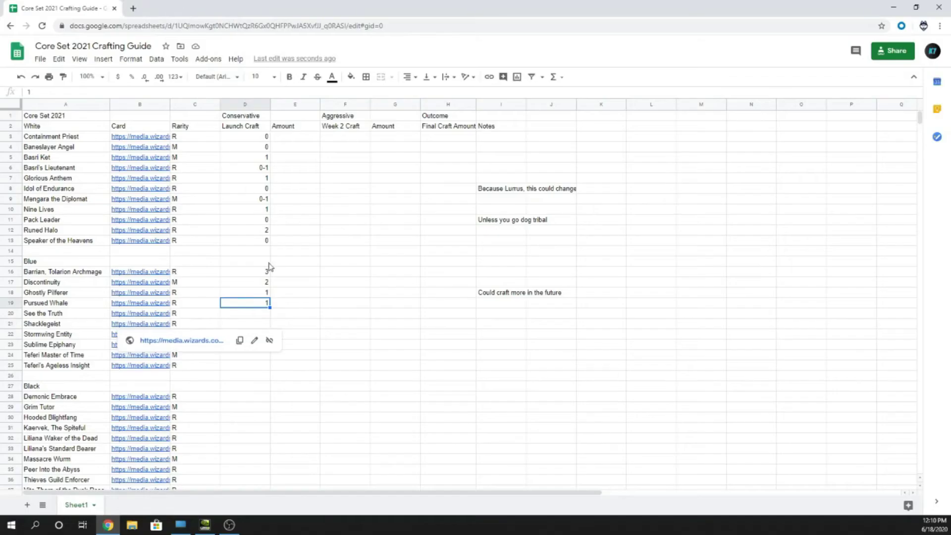
left_click(253, 316)
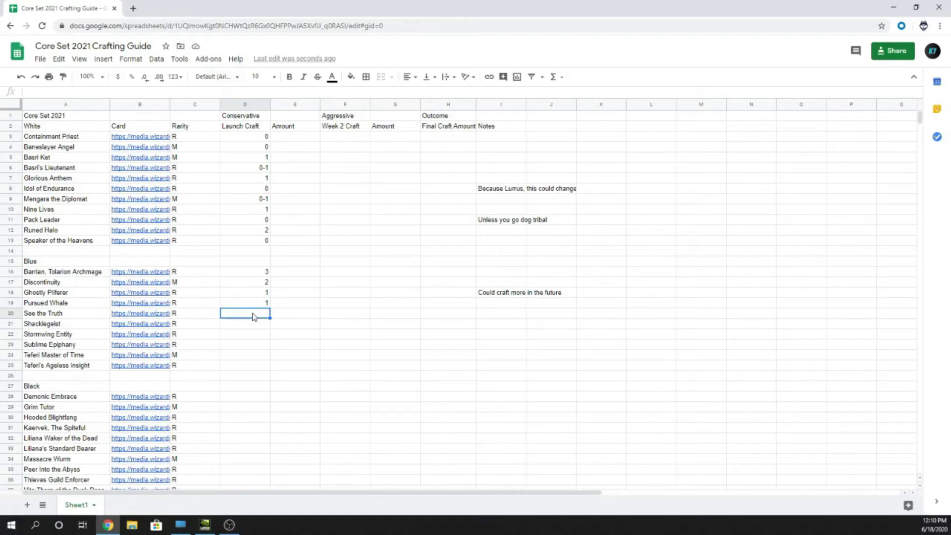
type("0")
key("Tab")
key("Tab")
key("Tab")
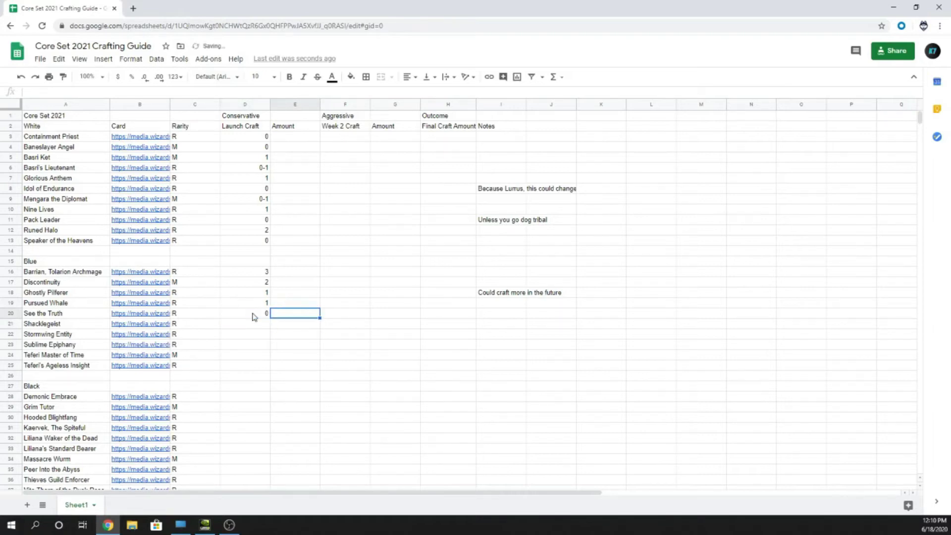
left_click(252, 317)
key("Down")
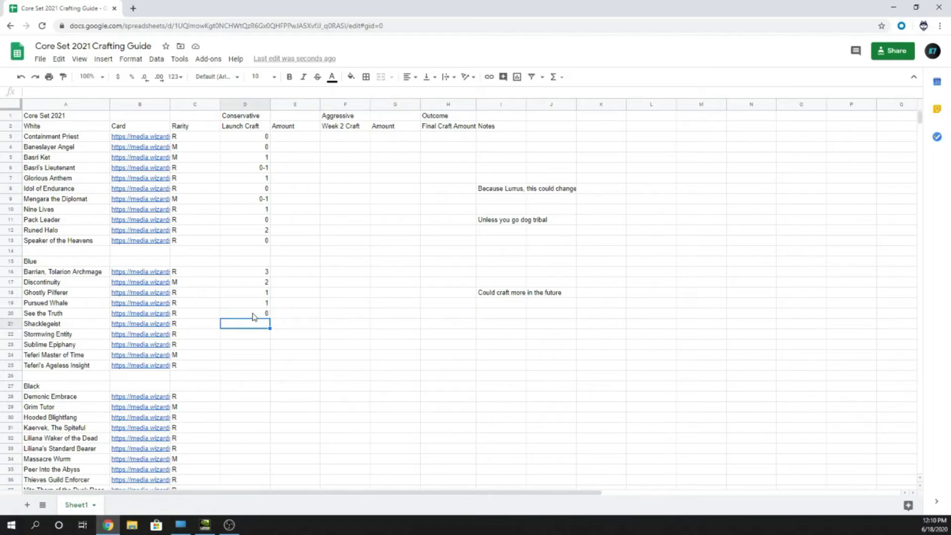
Reopen the linked See the Truth card image, look it over and return to the crafting guide.
mouse_move(155, 327)
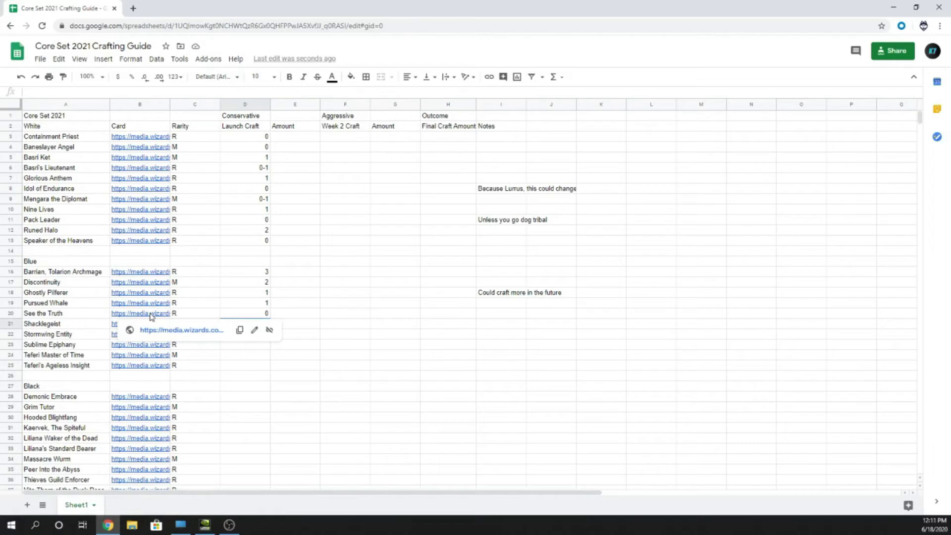
left_click(324, 346)
left_click(237, 324)
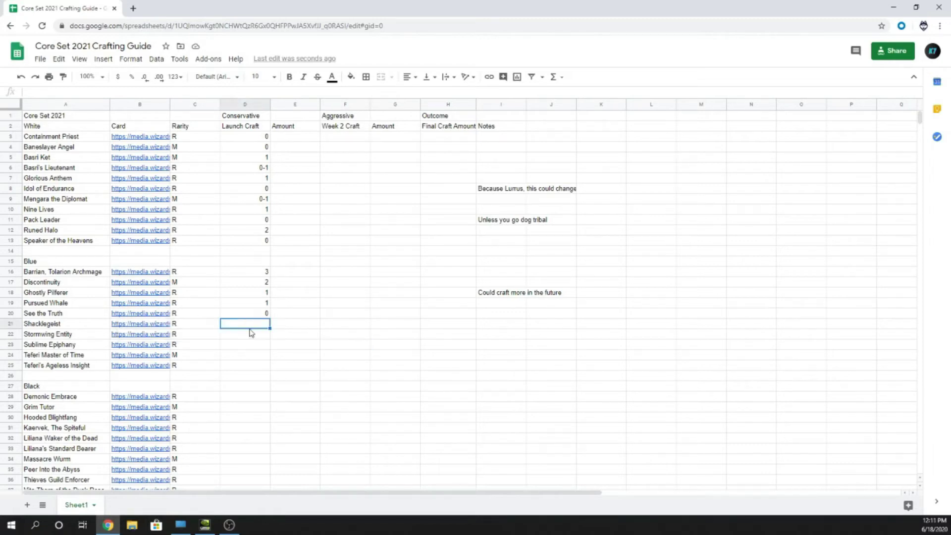
left_click(147, 311)
left_click(155, 329)
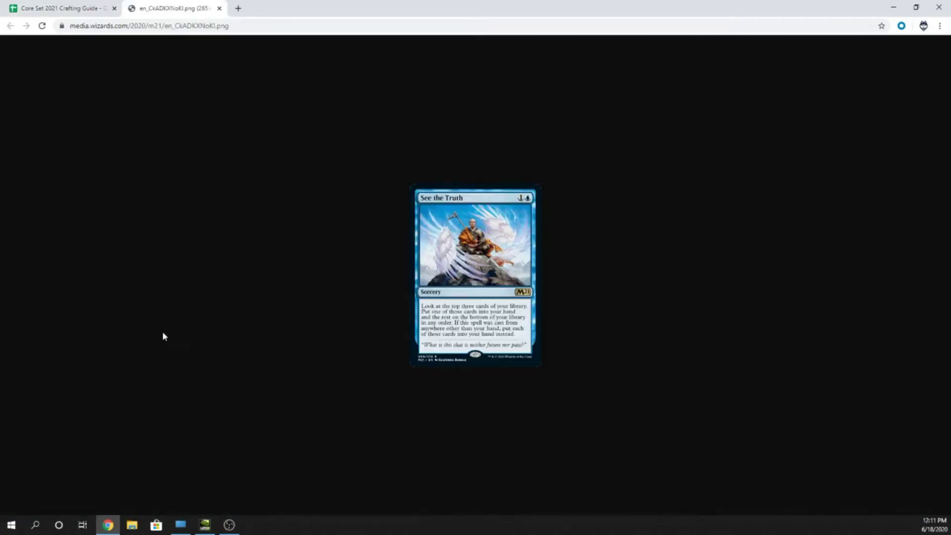
left_click(220, 8)
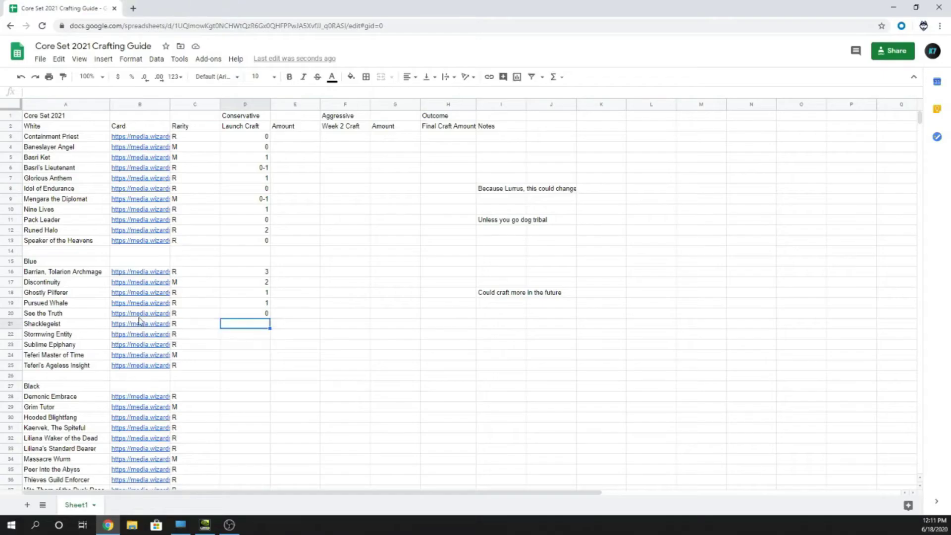
View the linked Shacklegeist card image, close it and enter 0 as the card's Launch Craft value.
left_click(140, 323)
left_click(153, 341)
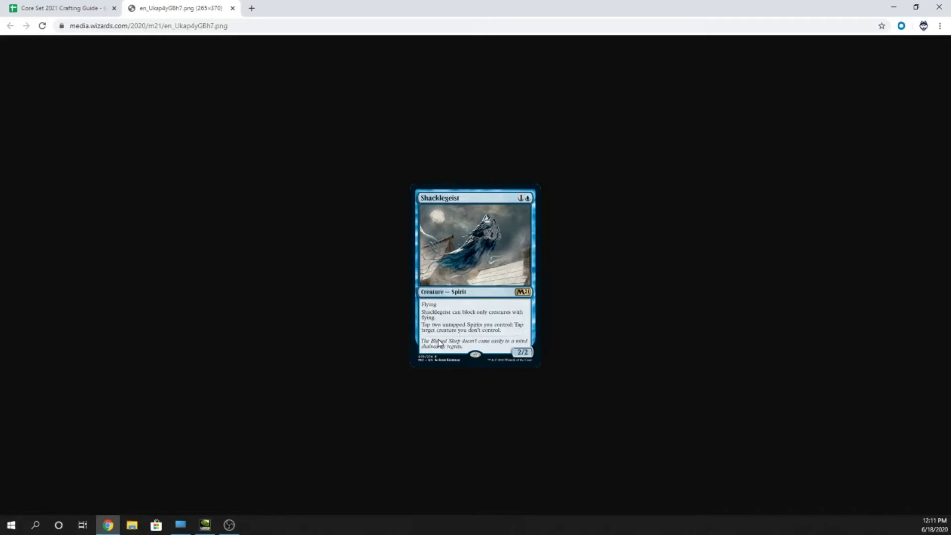
left_click(233, 9)
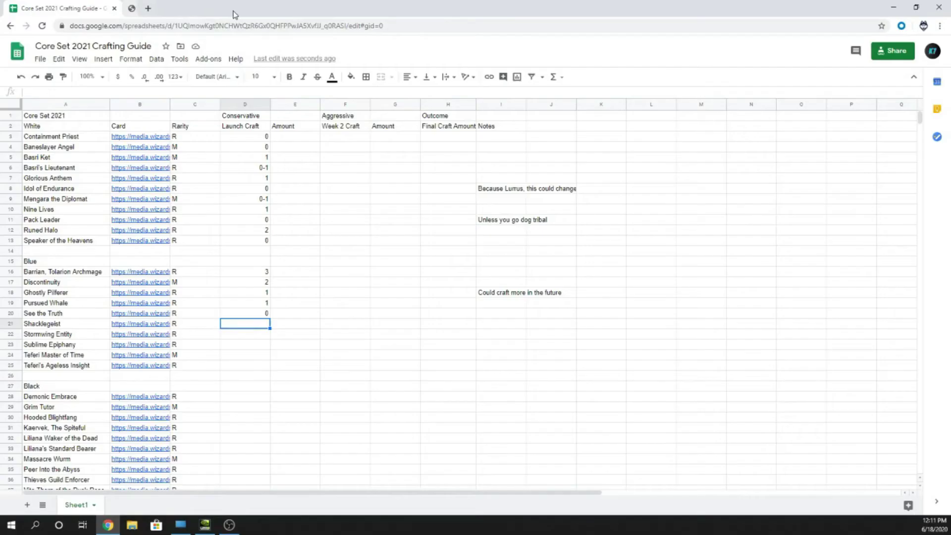
type("0")
key("Return")
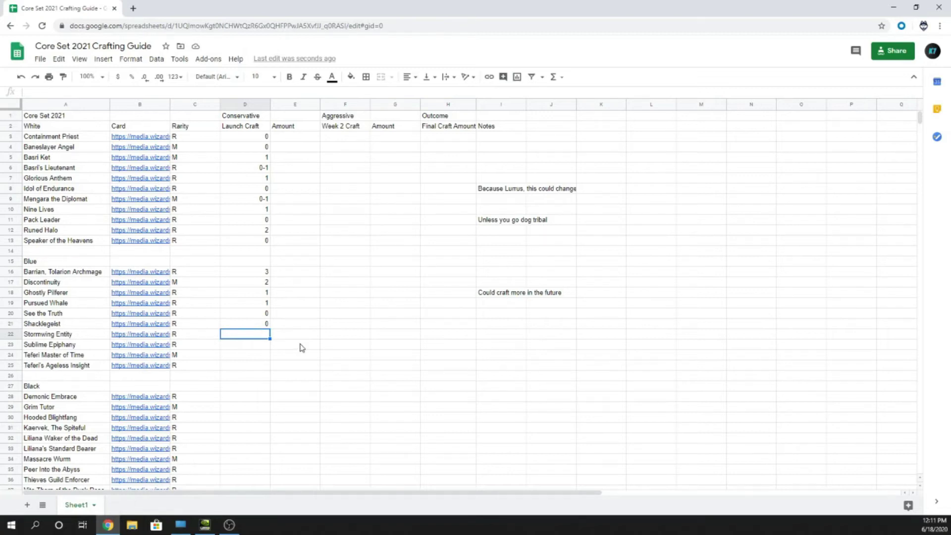
View the linked Stormwing Entity card image, close it and enter 0 as the card's Launch Craft value.
scroll(299, 346, "down", 6)
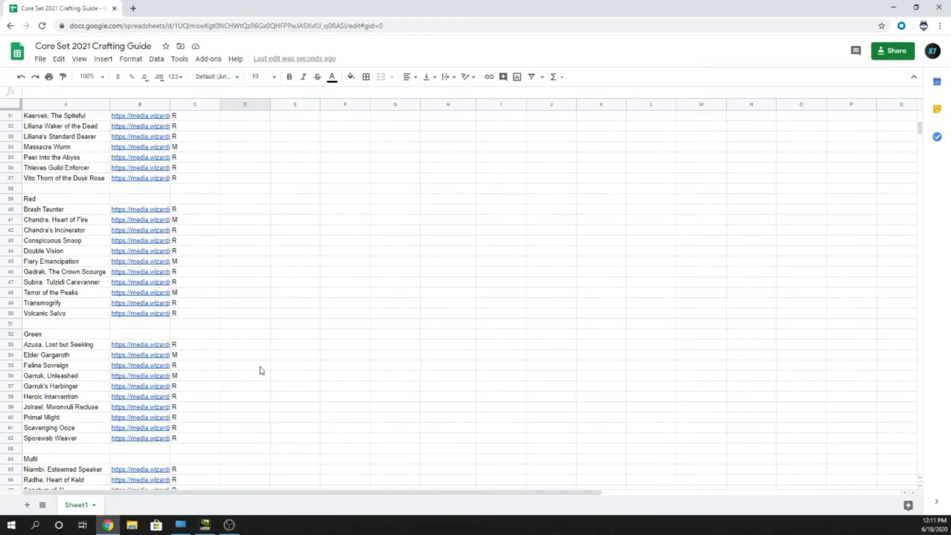
scroll(65, 374, "down", 3)
scroll(240, 373, "up", 9)
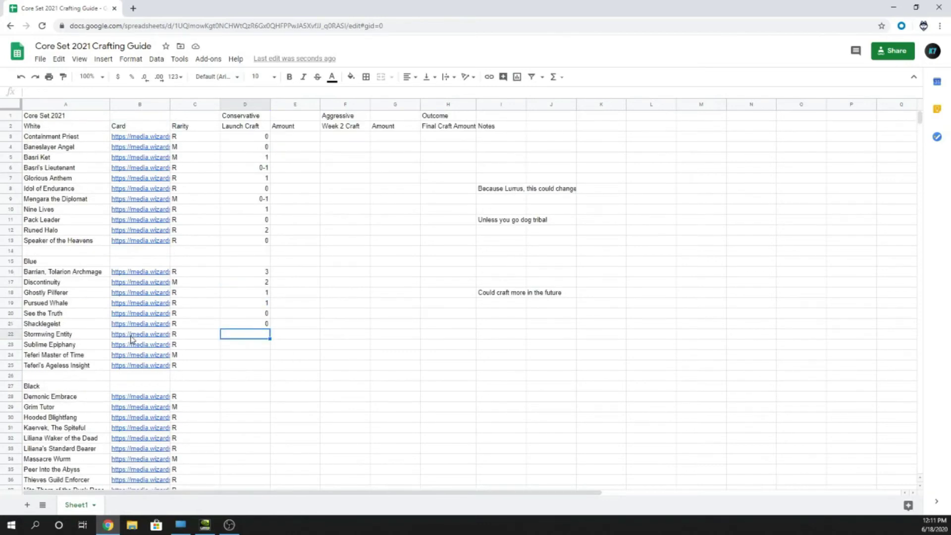
mouse_move(132, 343)
left_click(164, 352)
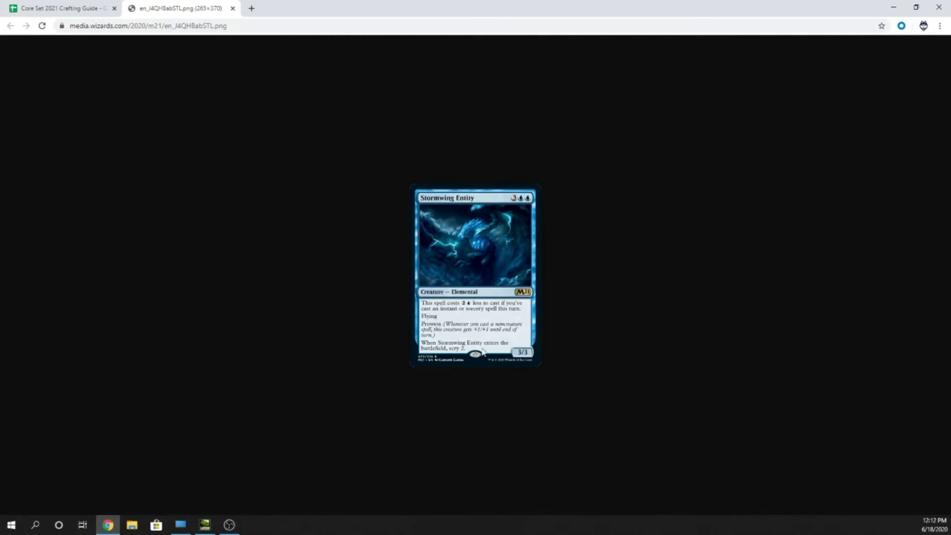
left_click(232, 9)
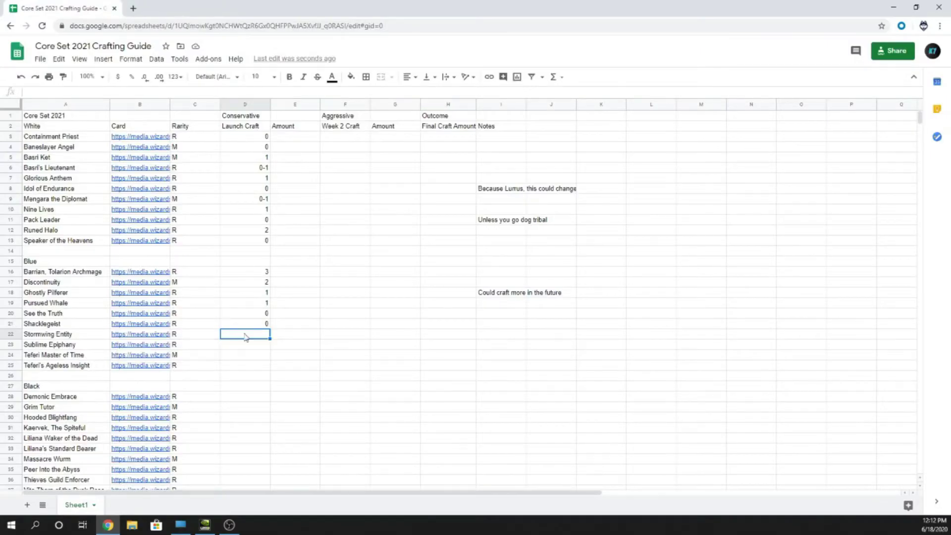
type("0")
key("Return")
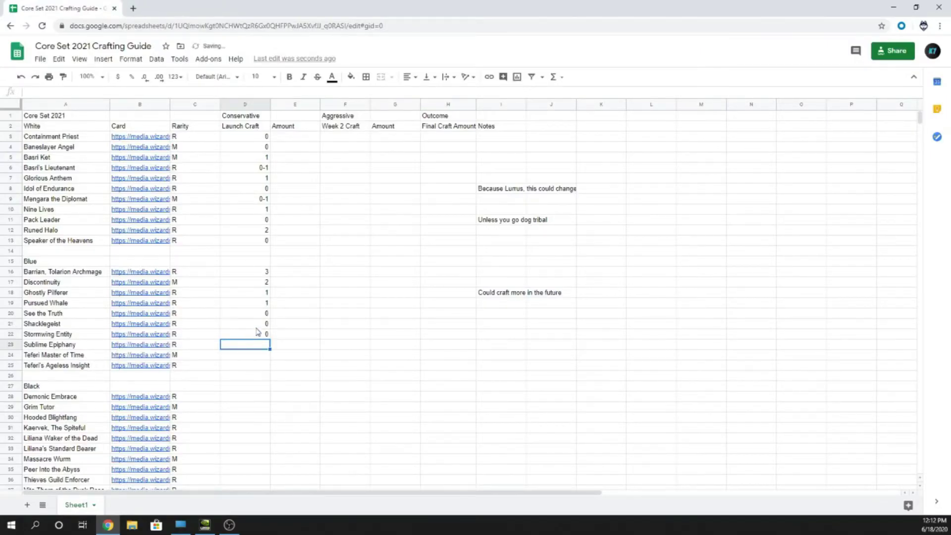
Add the note "Izzet prowess?" to the Stormwing Entity row.
left_click(71, 335)
left_click_drag(254, 338, 484, 338)
left_click(484, 337)
type("Izzet pro")
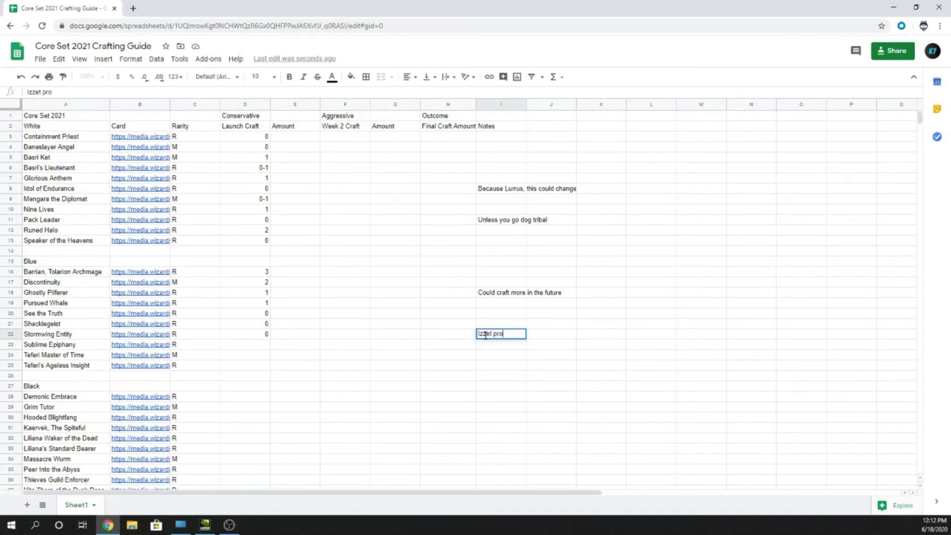
type("wess?")
key("Return")
left_click(484, 335)
Recheck Stormwing Entity's Launch Craft value and note, and select the Launch Craft cell for Sublime Epiphany.
left_click(248, 337)
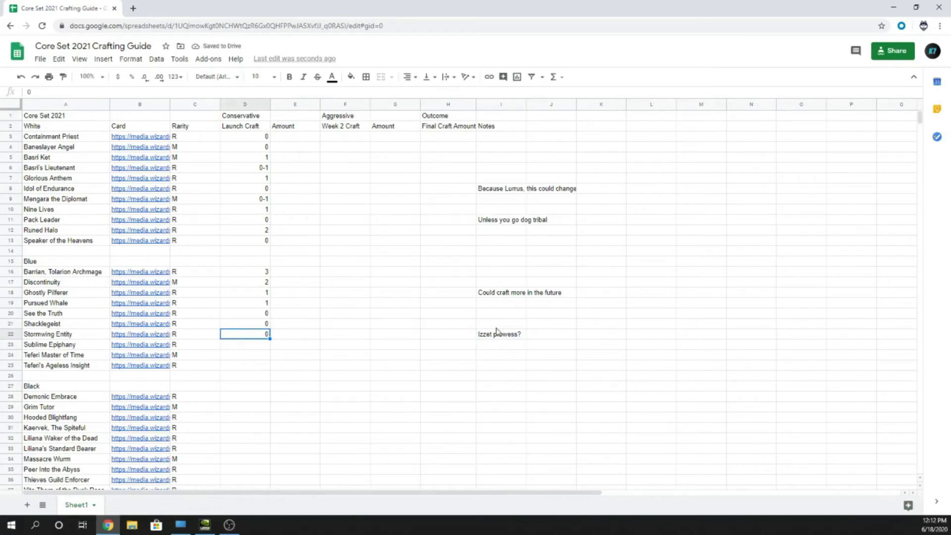
left_click(495, 329)
left_click(253, 338)
left_click(510, 338)
left_click(256, 337)
left_click(251, 345)
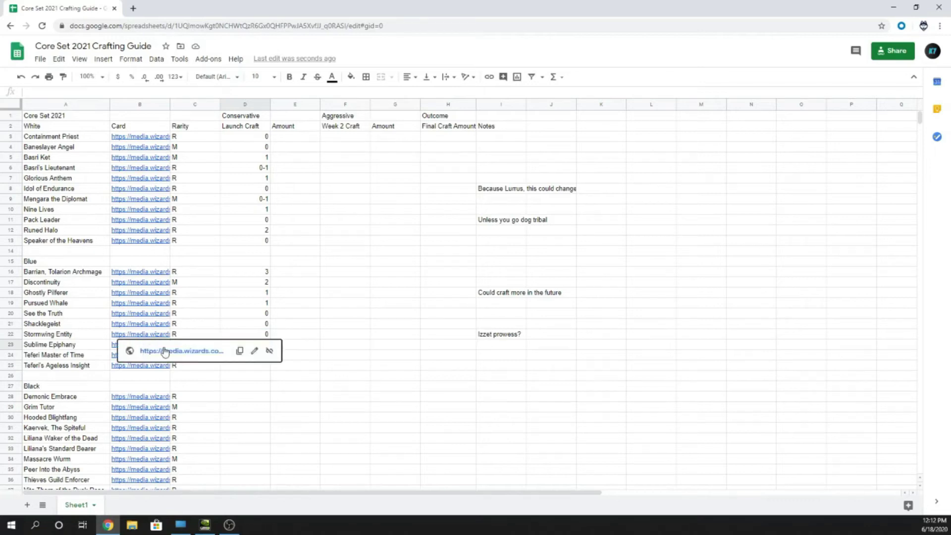
Recheck the Stormwing Entity card image, view the linked Sublime Epiphany image and enter 2 as Sublime Epiphany's Launch Craft value.
left_click(166, 351)
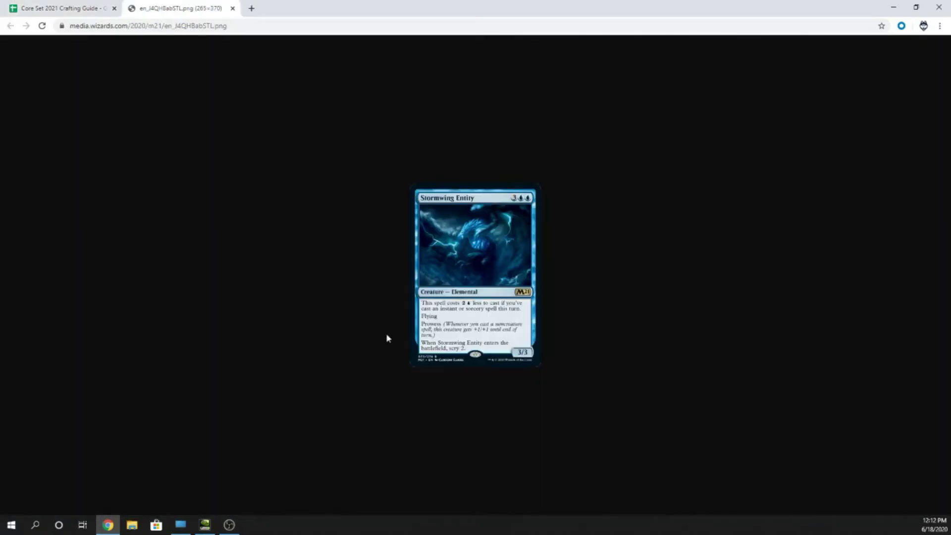
left_click(232, 8)
mouse_move(125, 349)
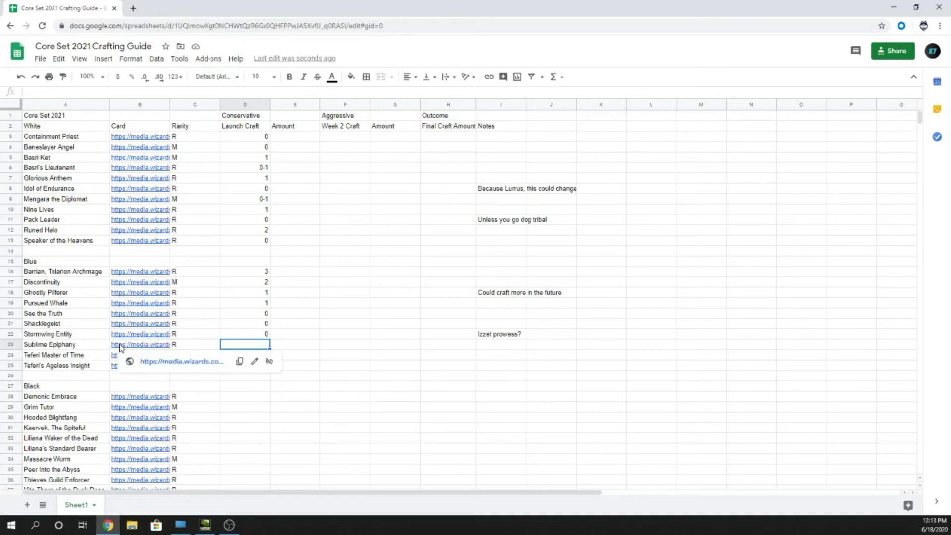
left_click(159, 362)
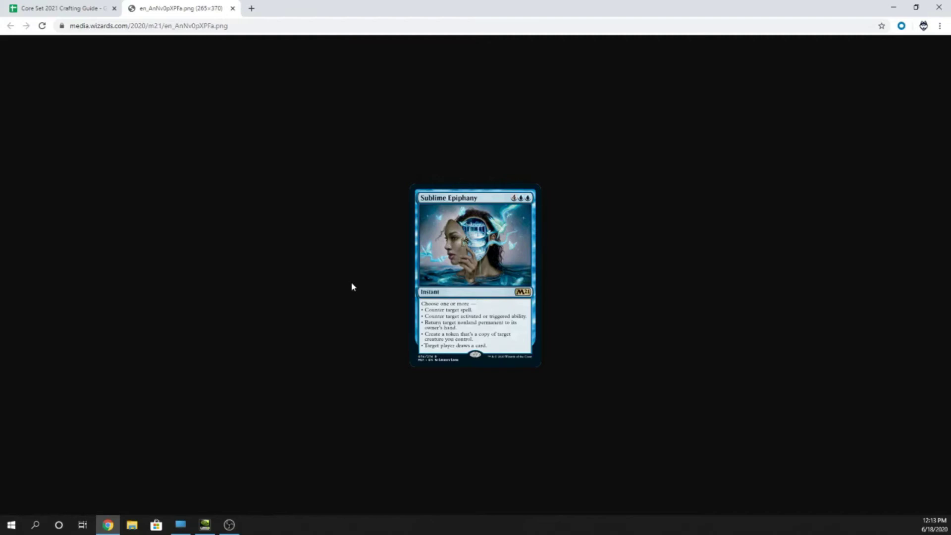
left_click(233, 8)
type("4")
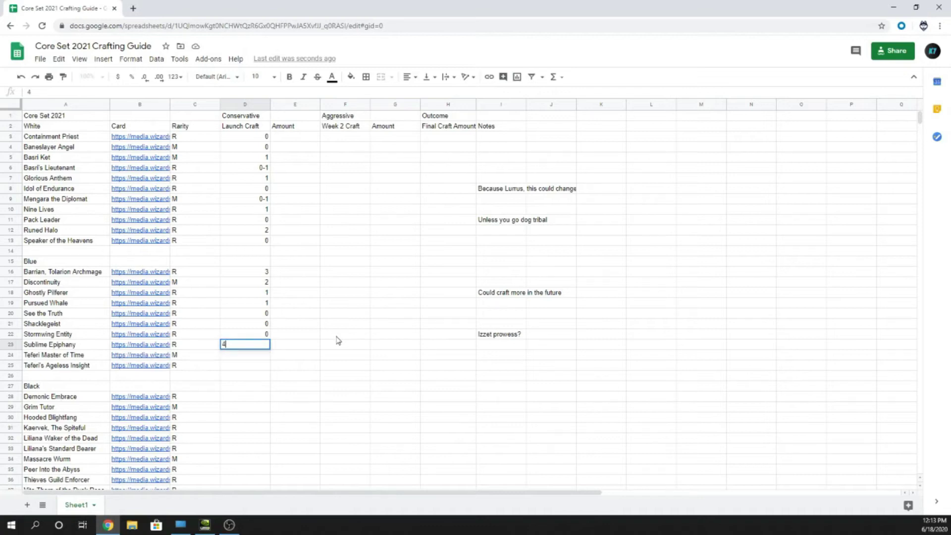
key("Escape")
type("2")
key("Return")
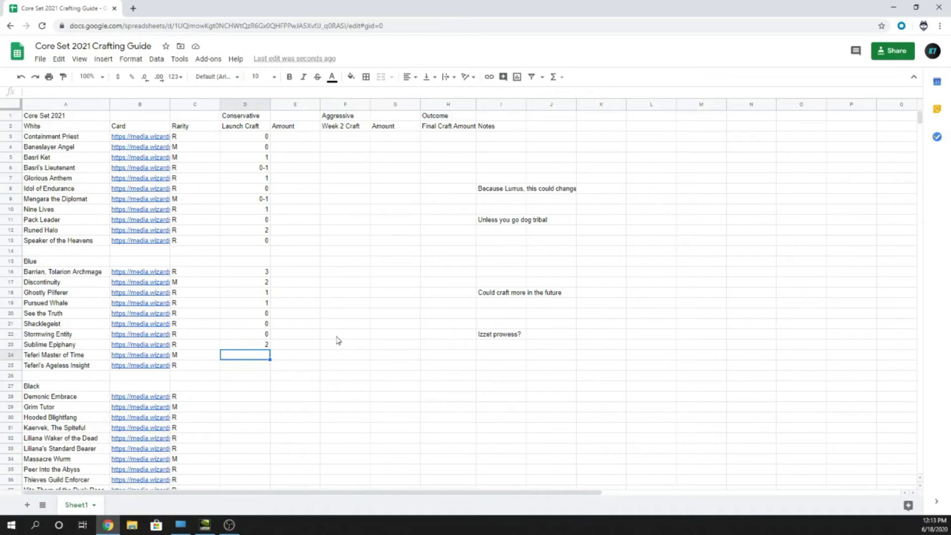
View the linked Teferi Master of Time card image, close it and enter 1 as the card's Launch Craft value.
key("Up")
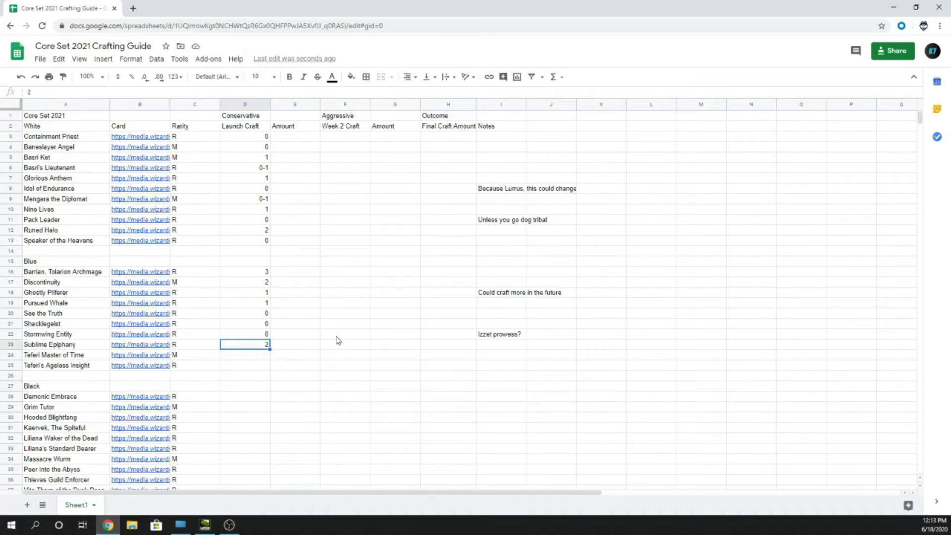
key("Down")
key("Up")
key("Down")
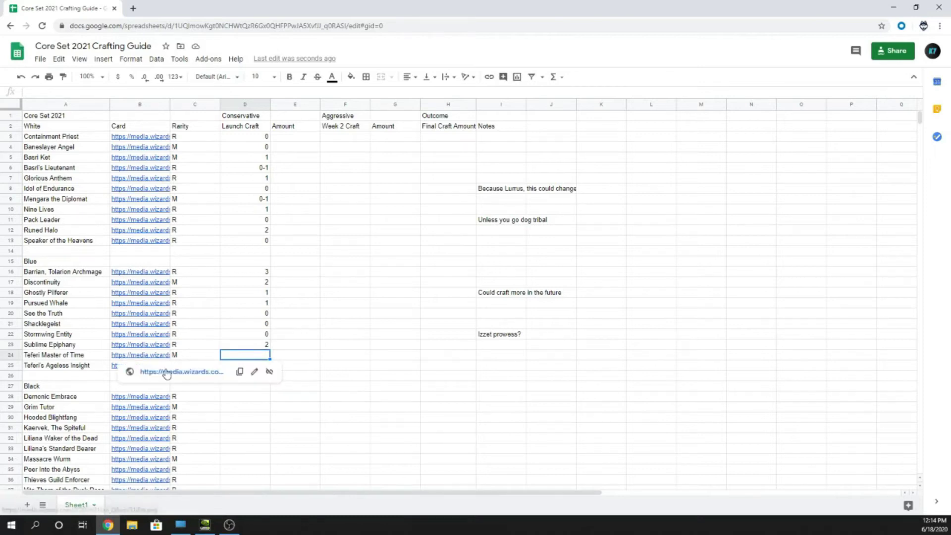
left_click(166, 369)
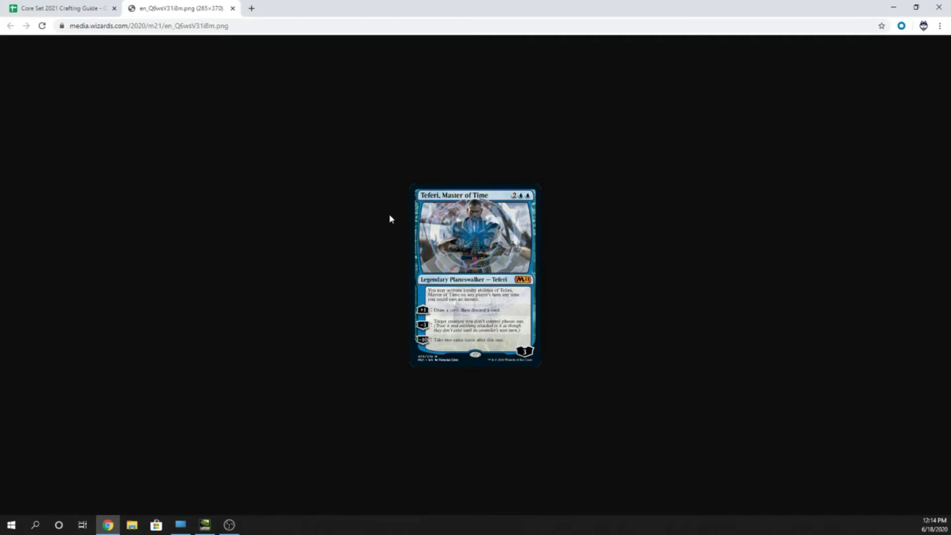
left_click(232, 8)
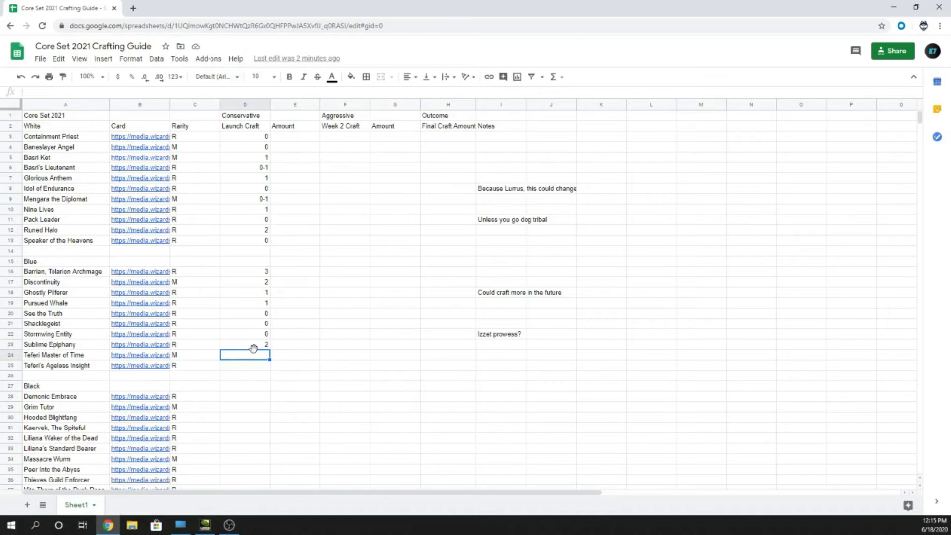
type("1")
key("Return")
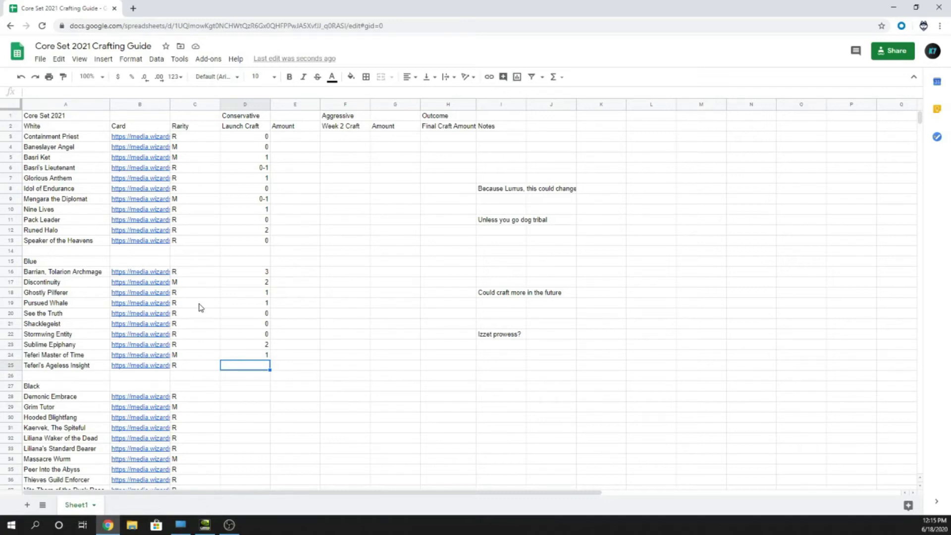
Add the note "Post rotation could be huge" to the Teferi Master of Time row.
left_click(495, 356)
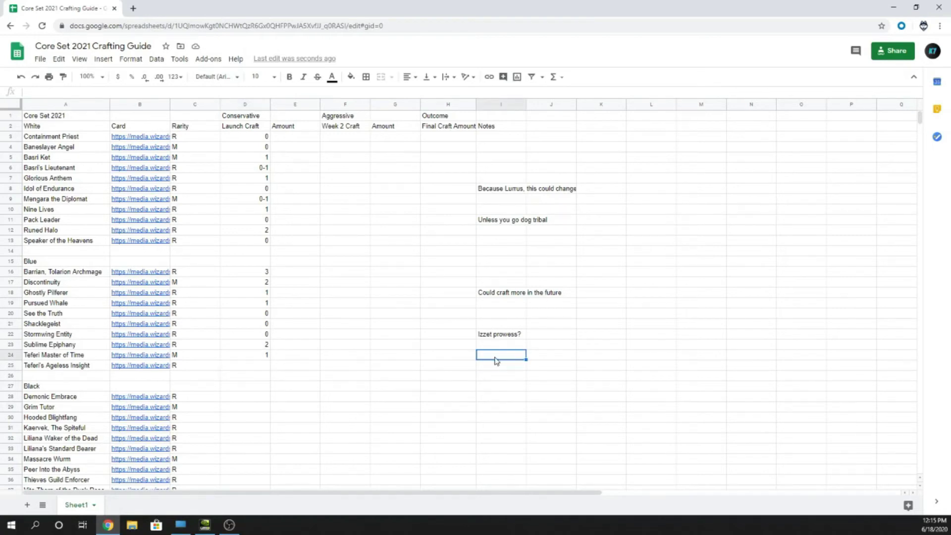
type("Post rotation could be huge")
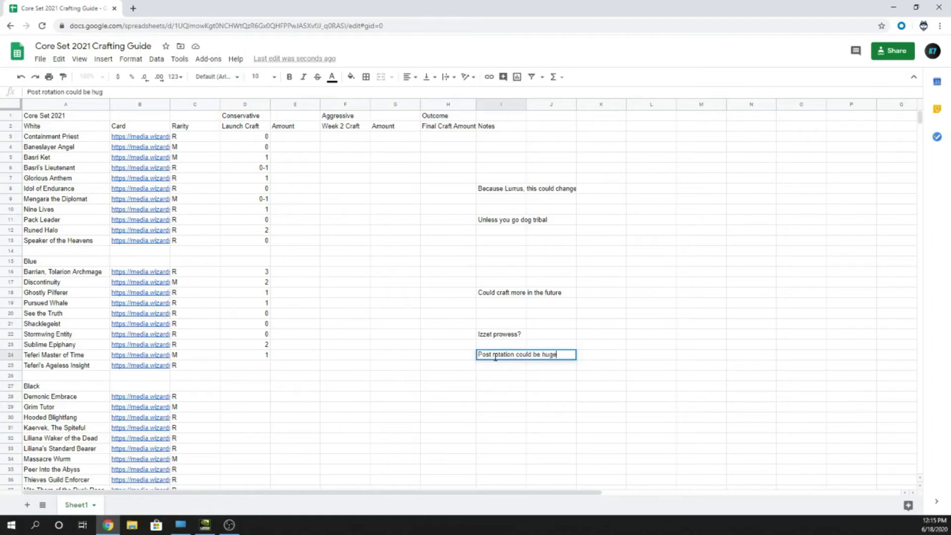
key("Return")
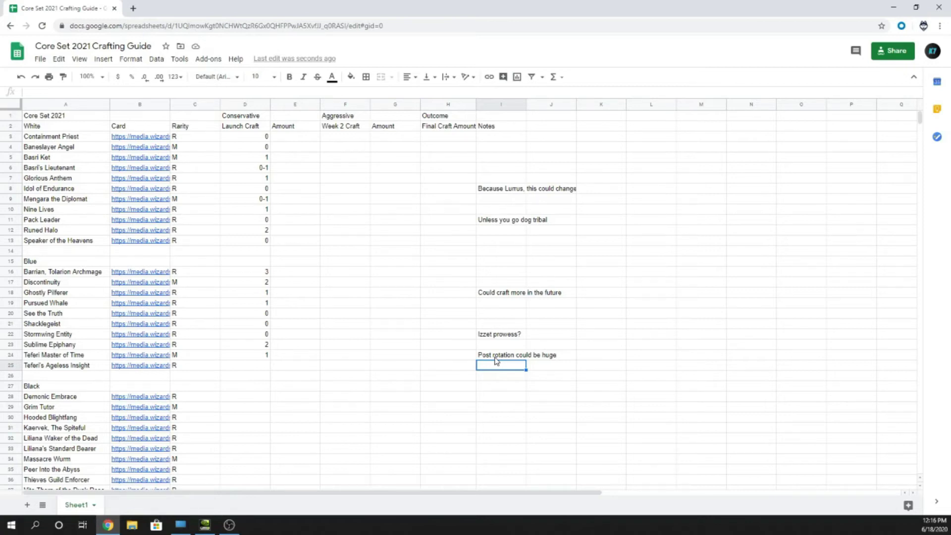
View the linked Teferi's Ageless Insight card image, close it and enter 0 as the card's Launch Craft value.
key("Left")
key("Left")
key("Left")
key("Left")
key("Left")
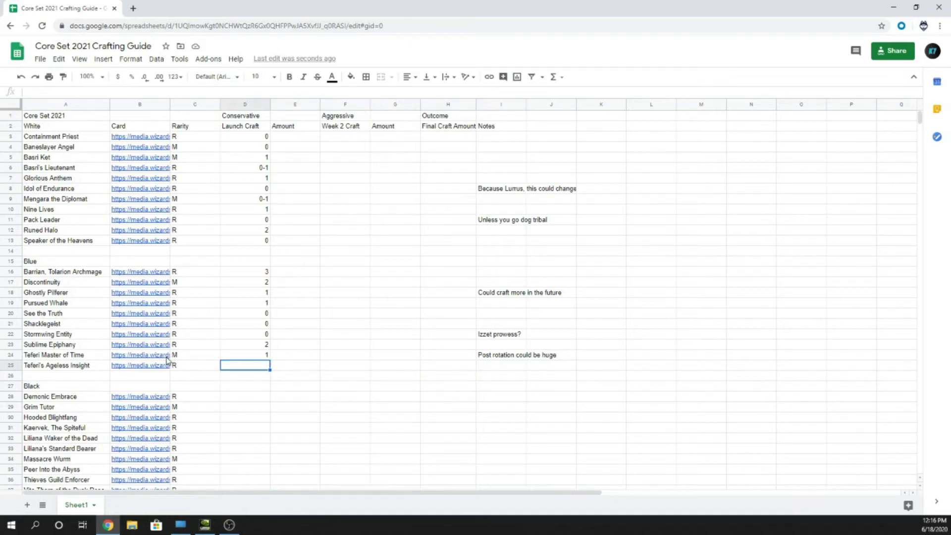
mouse_move(159, 367)
left_click(182, 383)
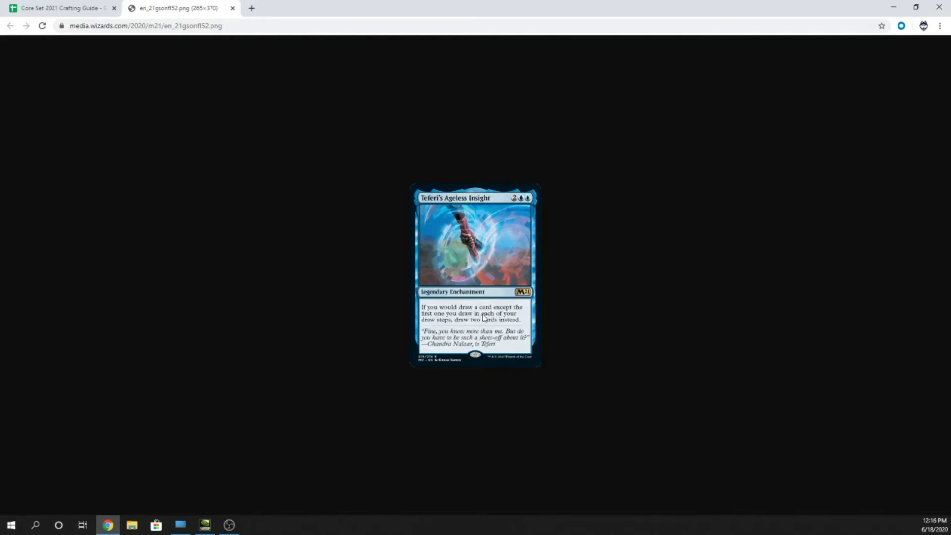
left_click(232, 8)
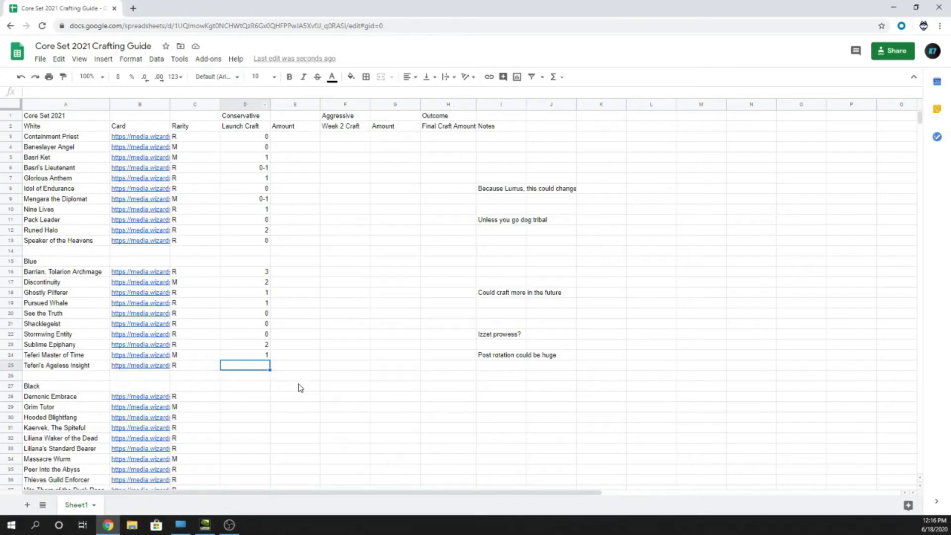
type("0")
key("Return")
Review the Teferi's Ageless Insight card image again and compare its row with the Teferi Master of Time row.
key("Down")
key("Down")
key("Up")
key("Down")
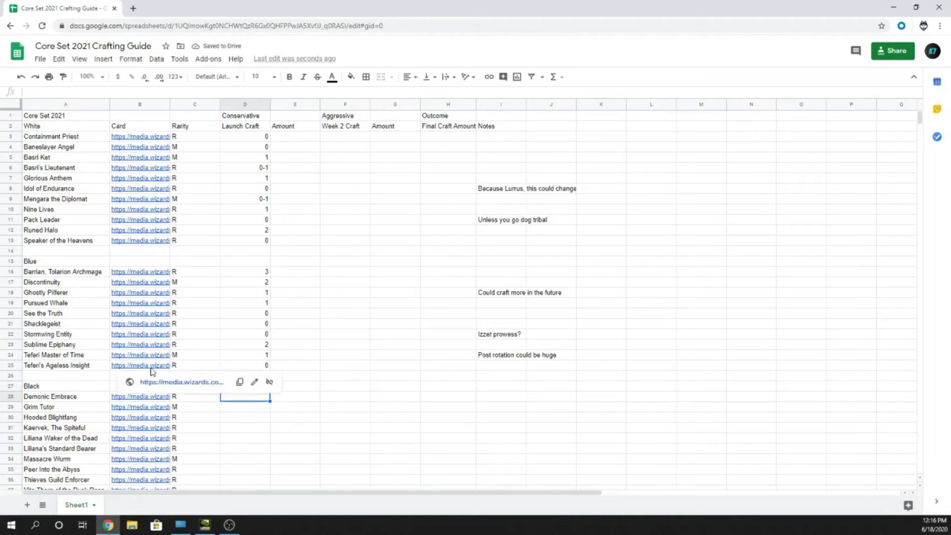
left_click(164, 382)
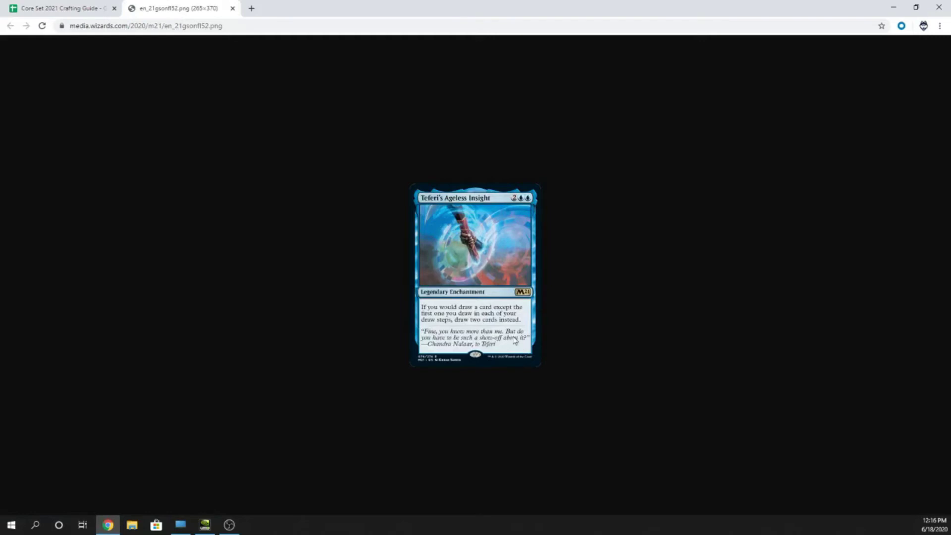
left_click(233, 8)
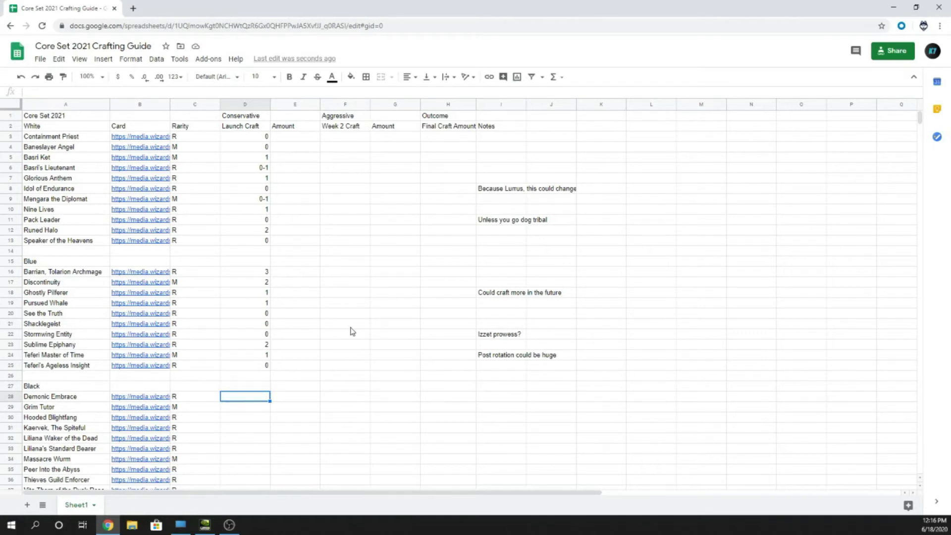
scroll(352, 331, "down", 1)
left_click(80, 316)
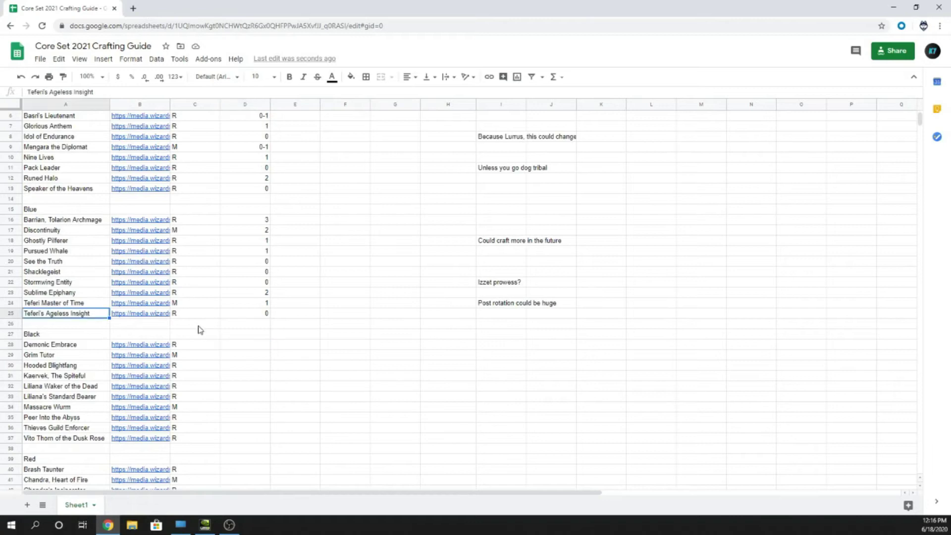
left_click(67, 303)
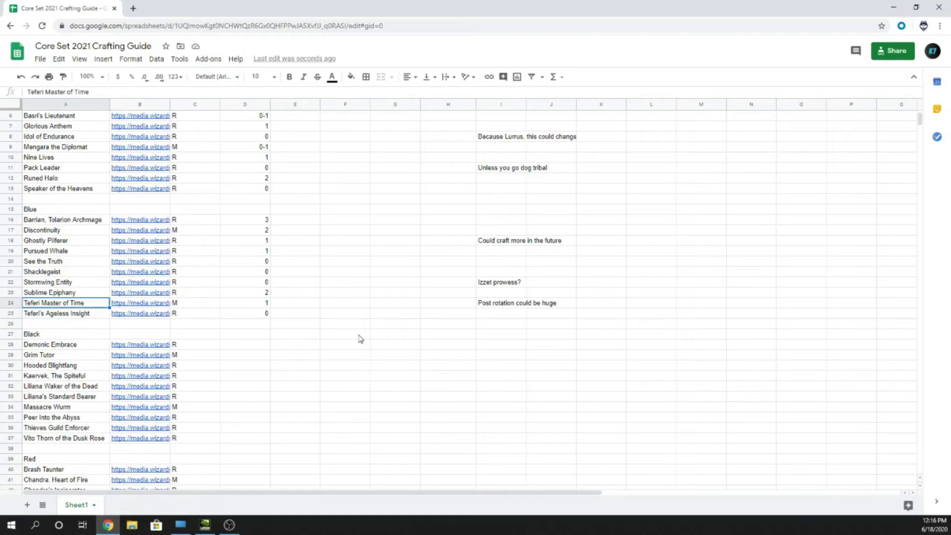
left_click(98, 316)
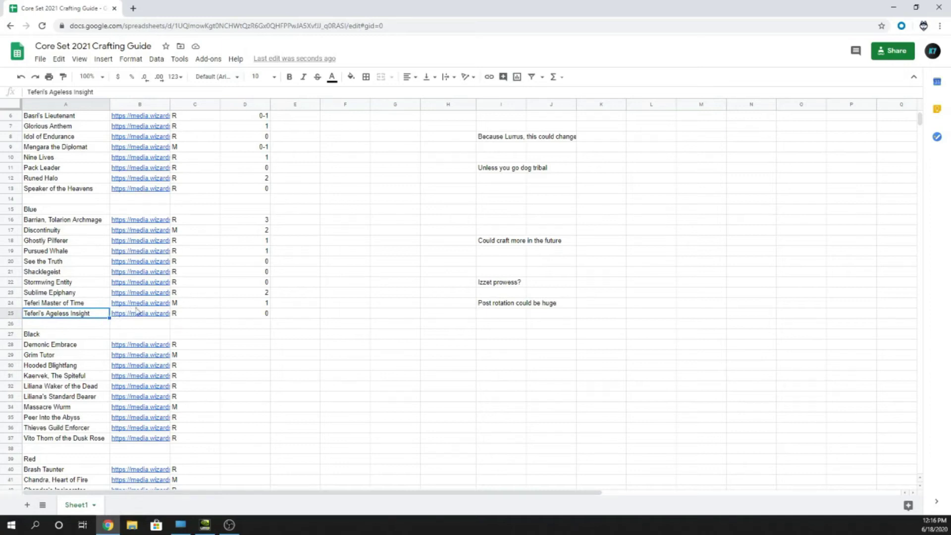
scroll(220, 311, "down", 1)
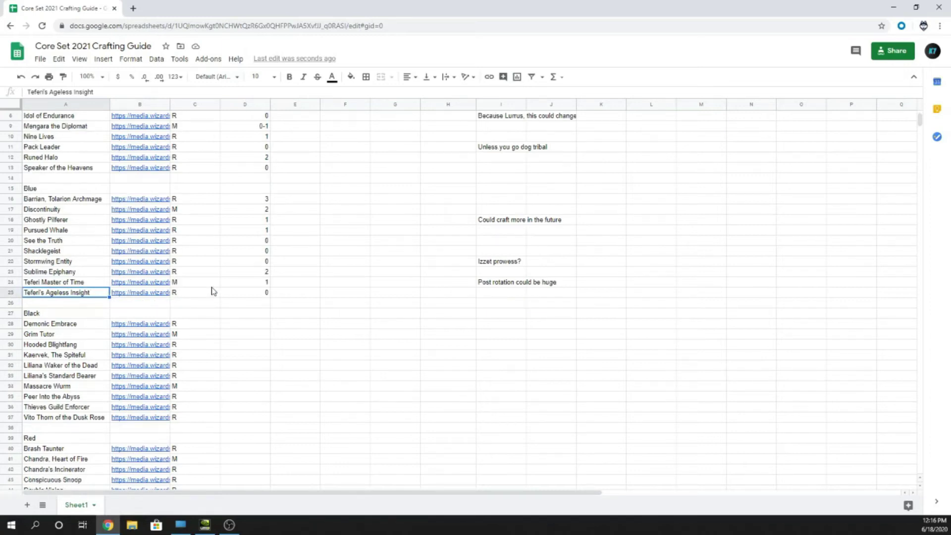
scroll(286, 307, "down", 1)
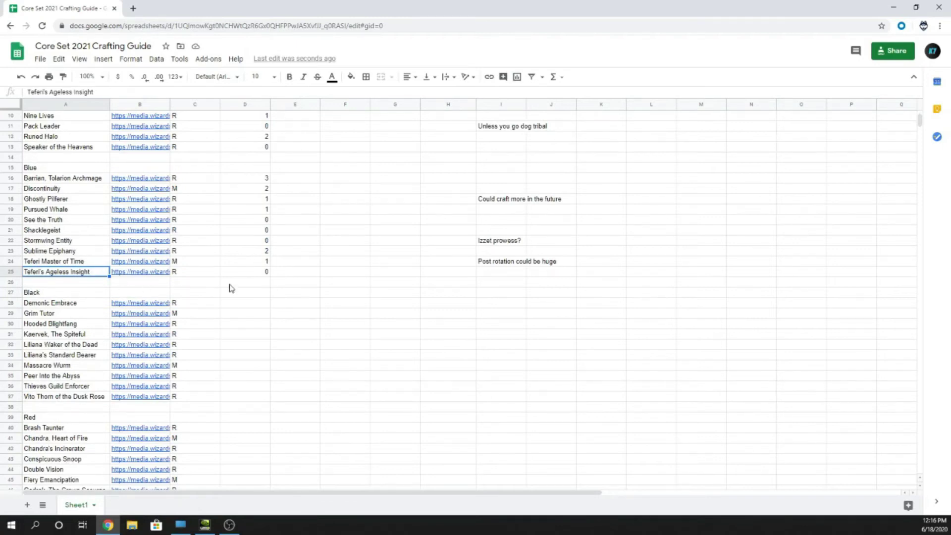
View the linked Demonic Embrace card image, close it and enter 0 as the card's Launch Craft value.
left_click(248, 304)
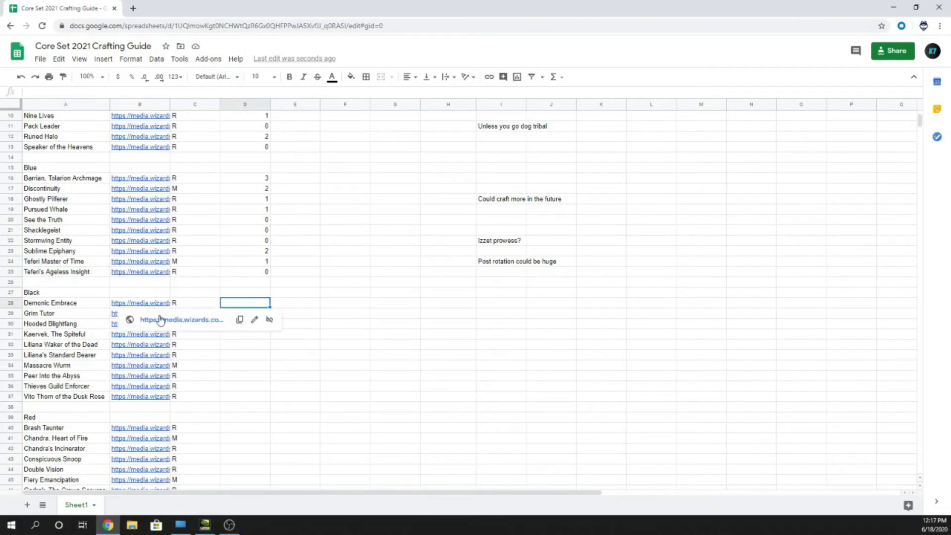
left_click(186, 293)
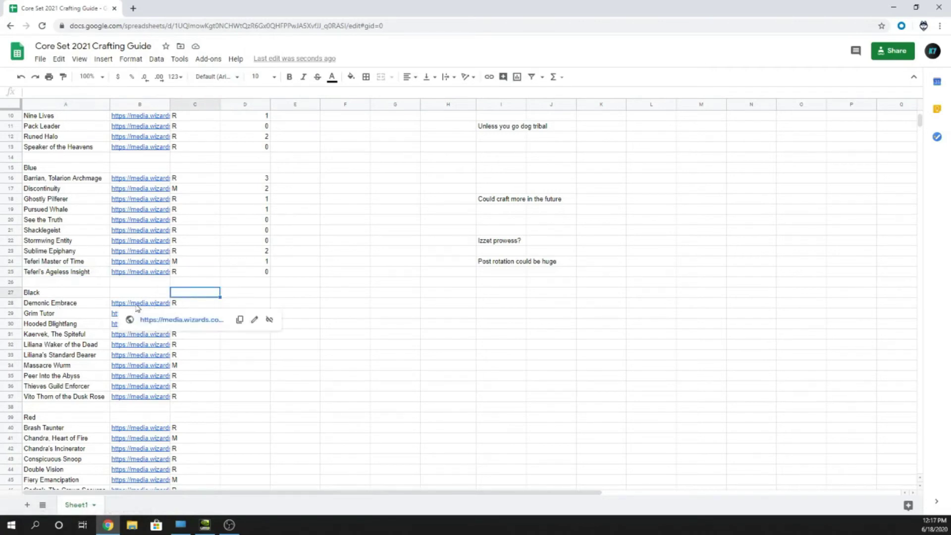
left_click(151, 320)
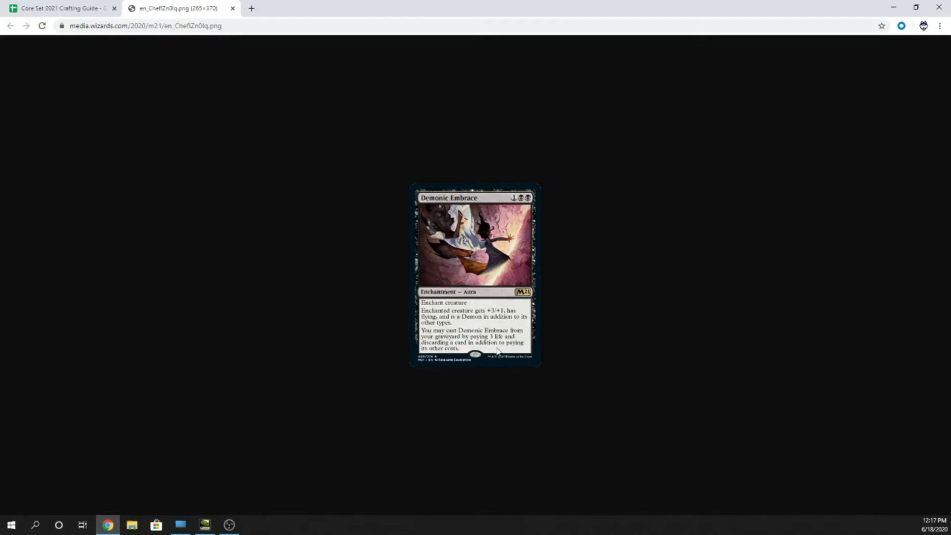
left_click(232, 8)
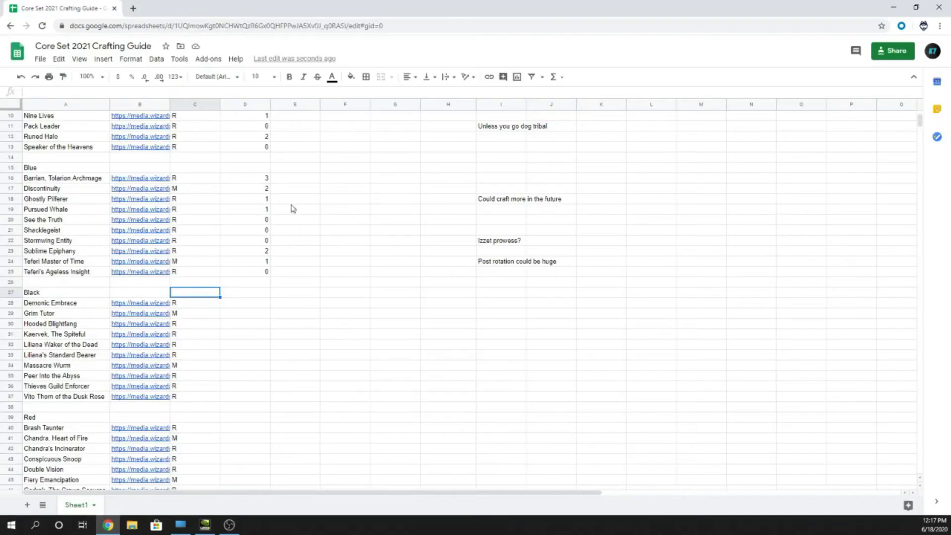
left_click(250, 295)
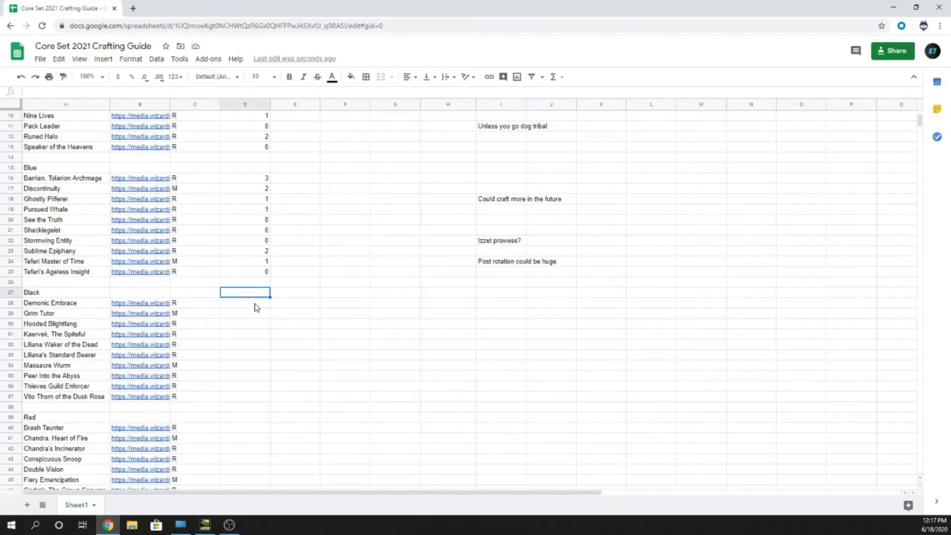
left_click(255, 304)
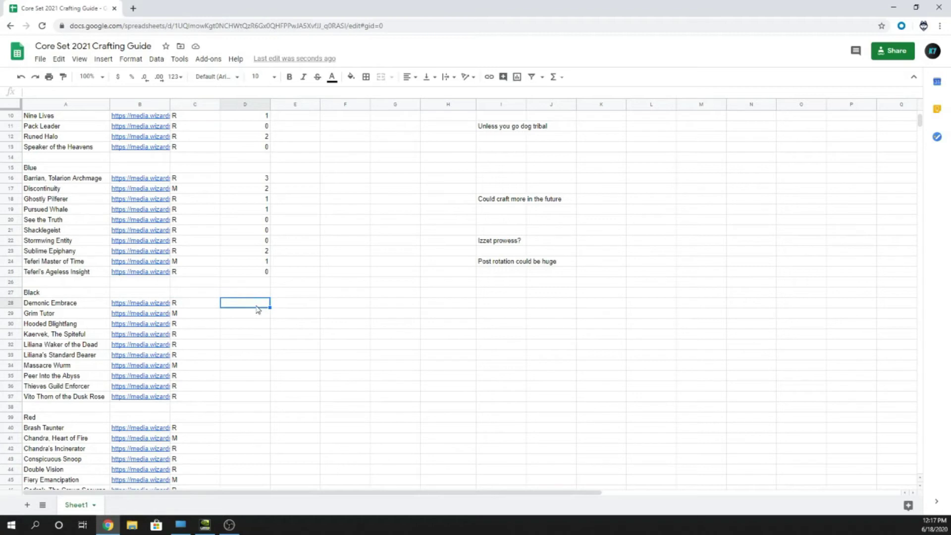
type("0")
key("Tab")
key("Tab")
key("Tab")
key("Tab")
key("Tab")
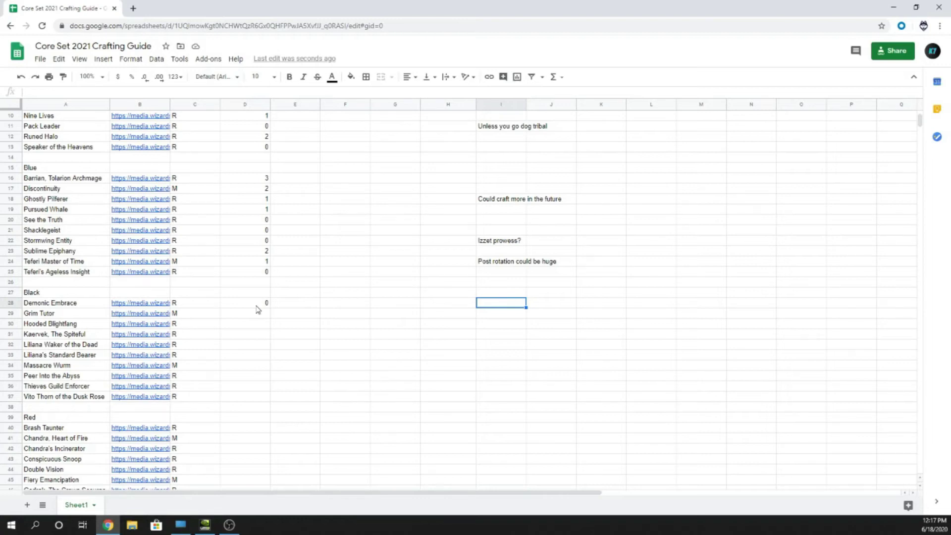
key("Left")
key("Left")
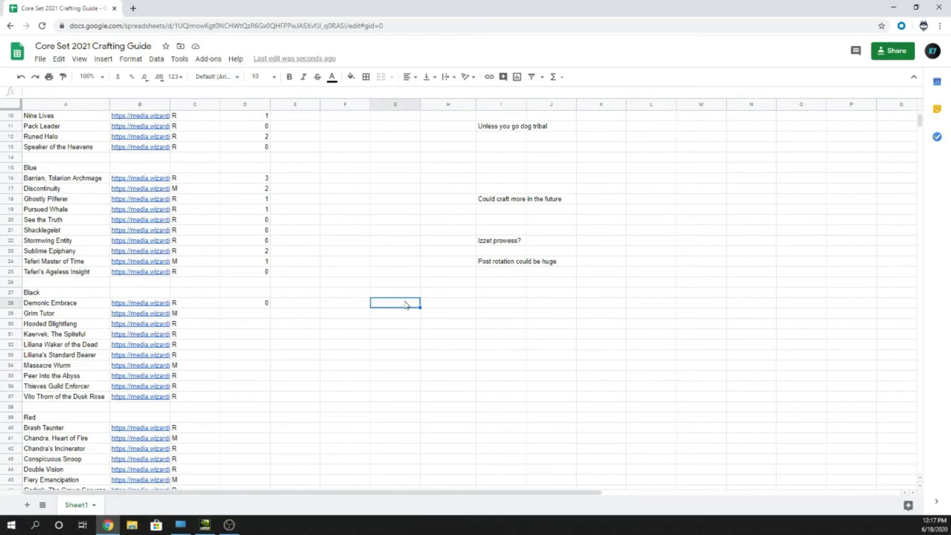
left_click(260, 304)
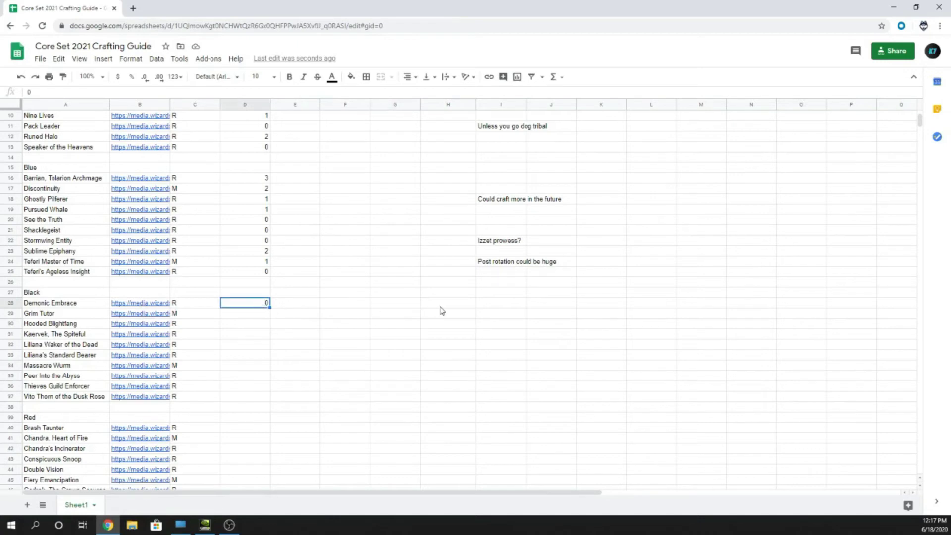
View the linked Grim Tutor card image, close it and enter 0 as the card's Launch Craft value.
left_click(243, 315)
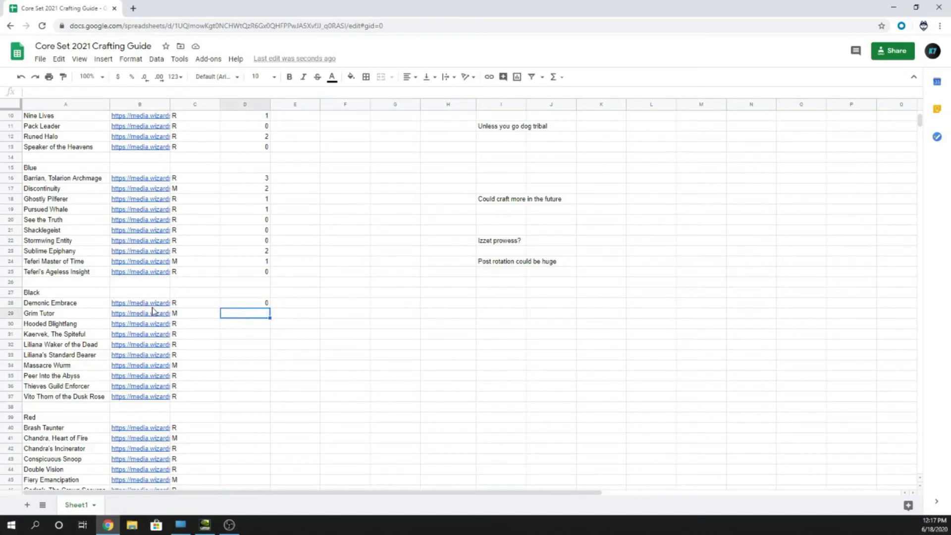
left_click(159, 329)
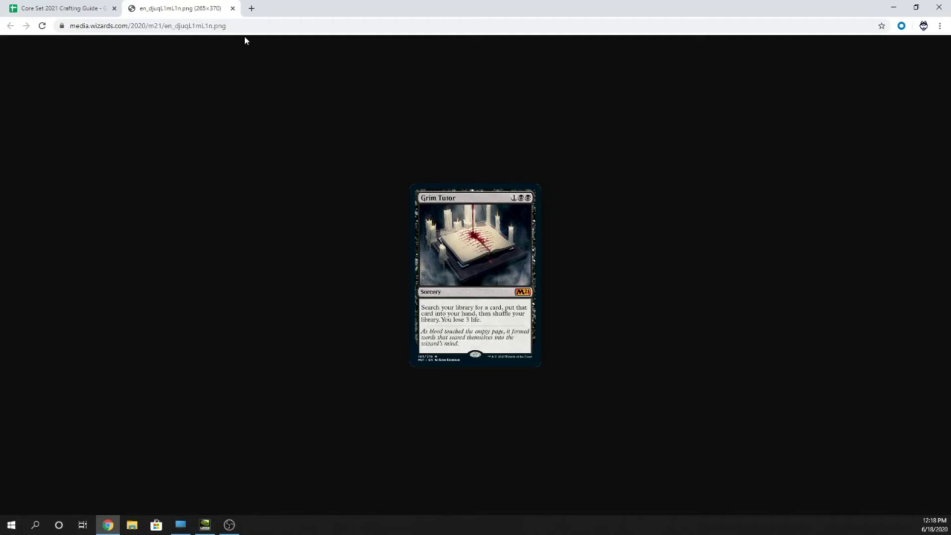
left_click(233, 9)
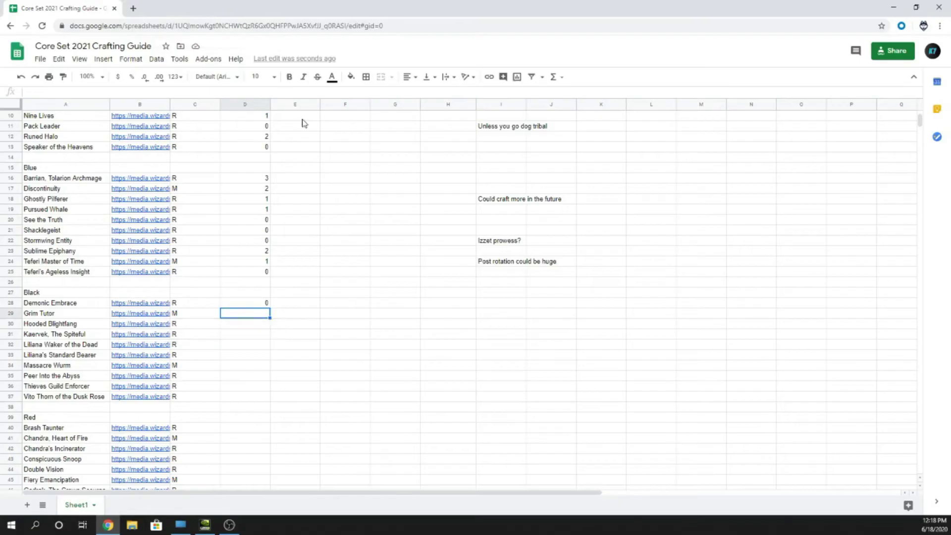
left_click(90, 315)
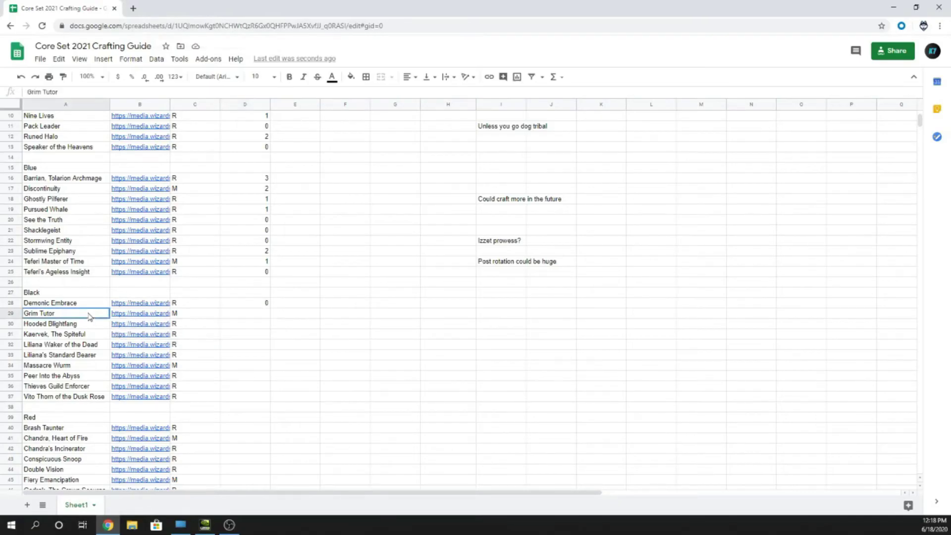
left_click(262, 315)
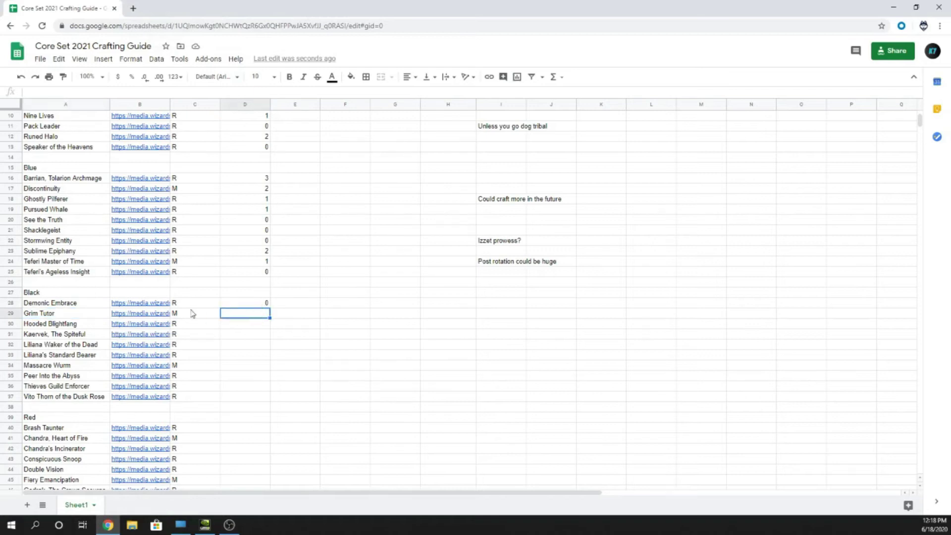
left_click(66, 319)
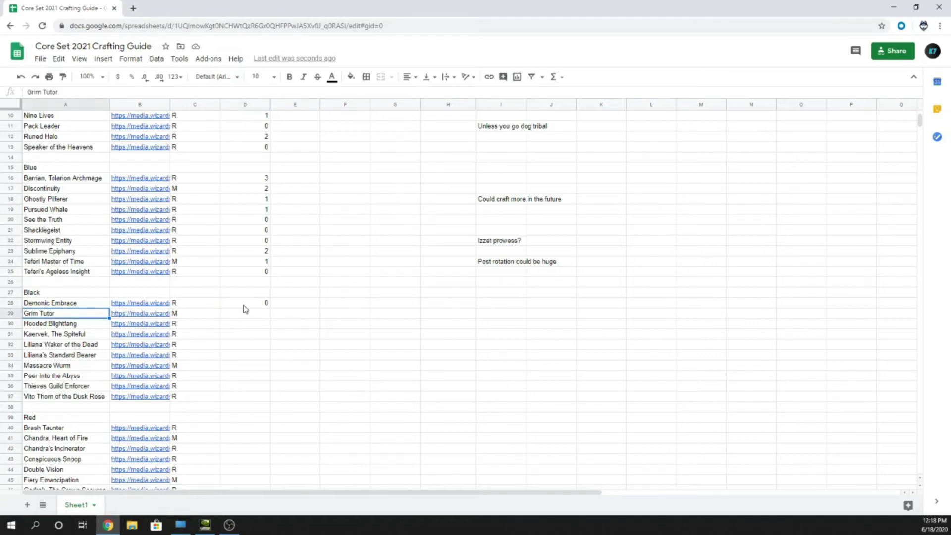
left_click(252, 314)
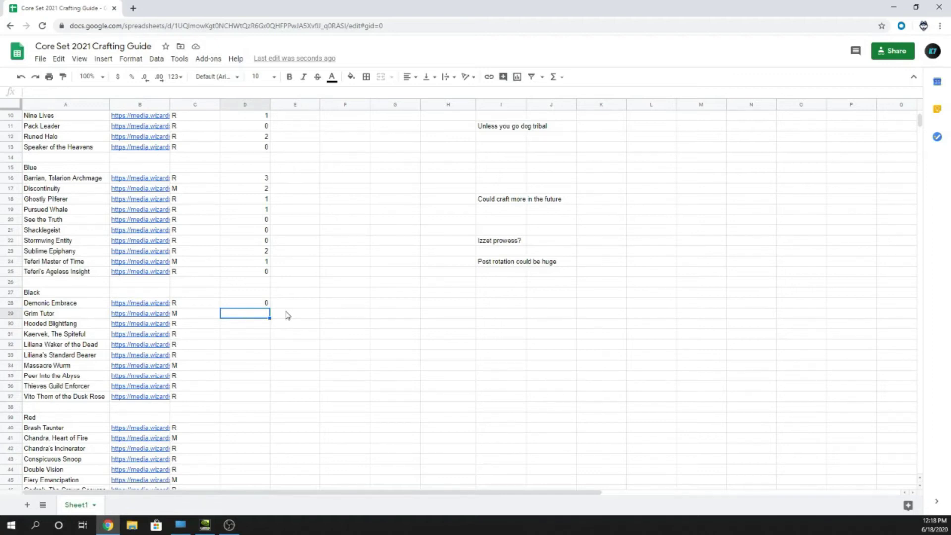
type("0")
key("Return")
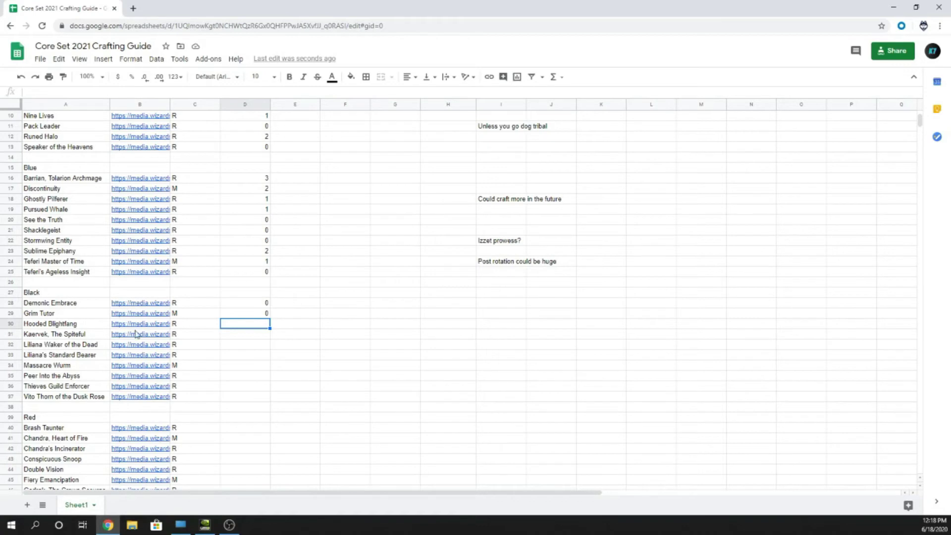
Review the Grim Tutor row's name and Launch Craft value against the Demonic Embrace row.
left_click(74, 314)
left_click(251, 314)
left_click(78, 314)
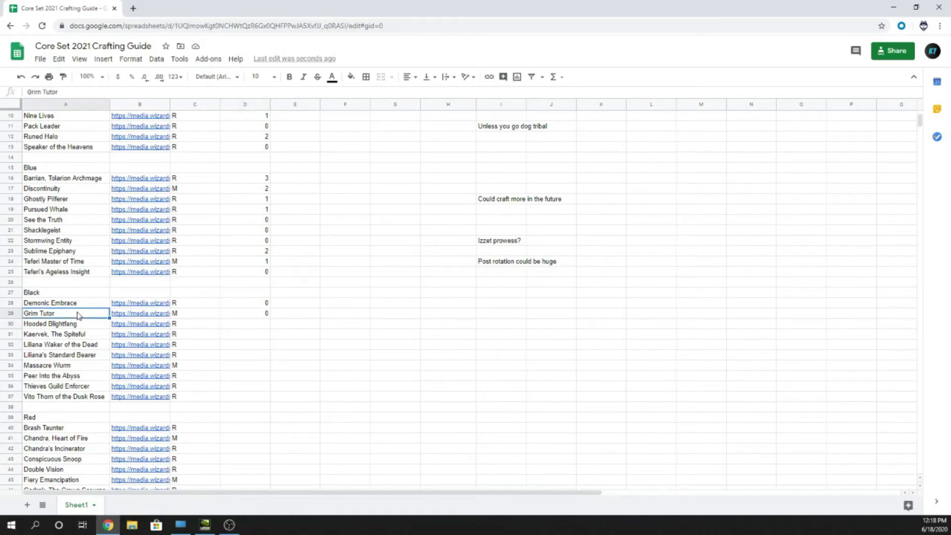
left_click(239, 317)
left_click(69, 316)
left_click(268, 315)
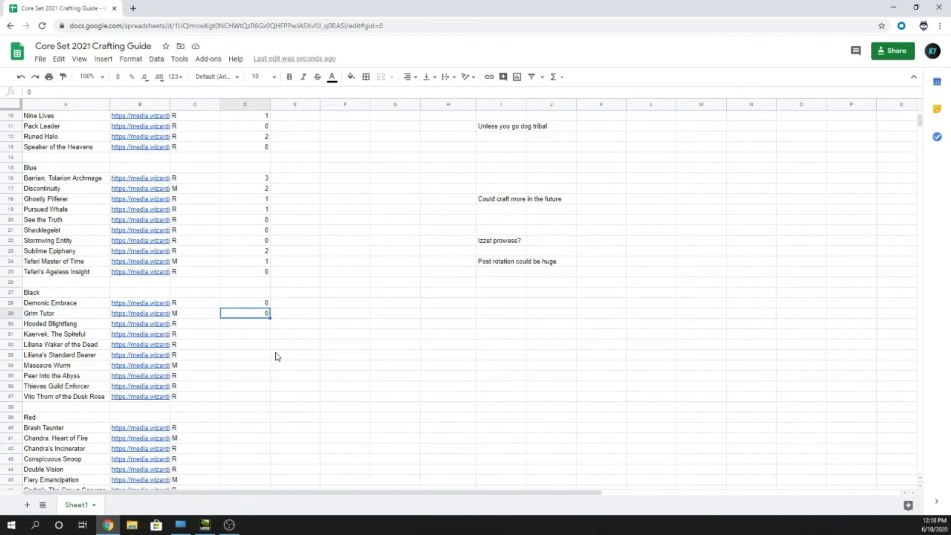
left_click(85, 306)
left_click(97, 315)
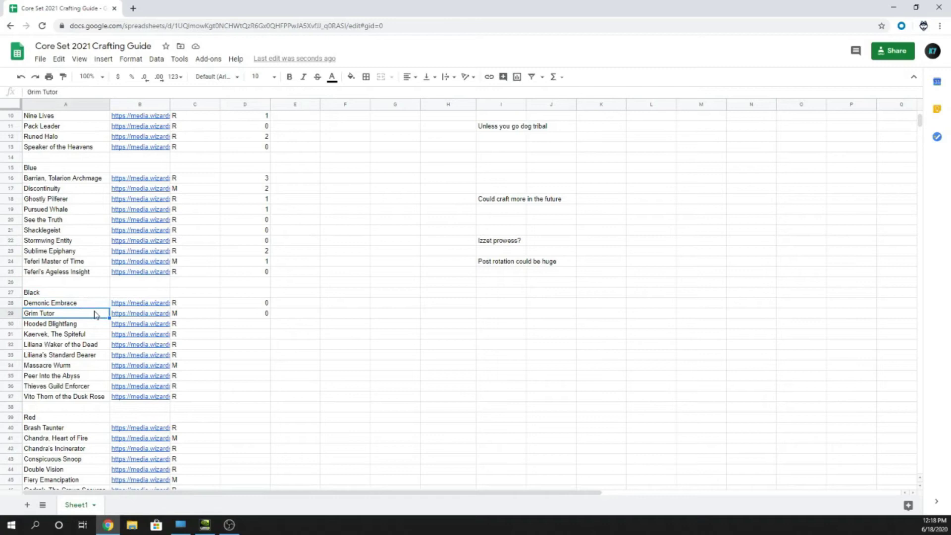
left_click(251, 305)
left_click(250, 315)
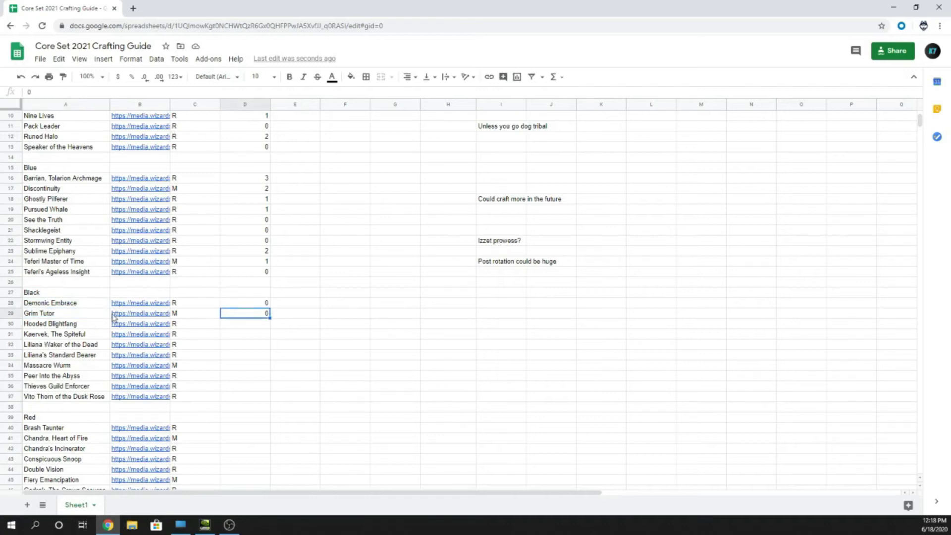
left_click(97, 306)
left_click(97, 315)
left_click(246, 317)
left_click(80, 319)
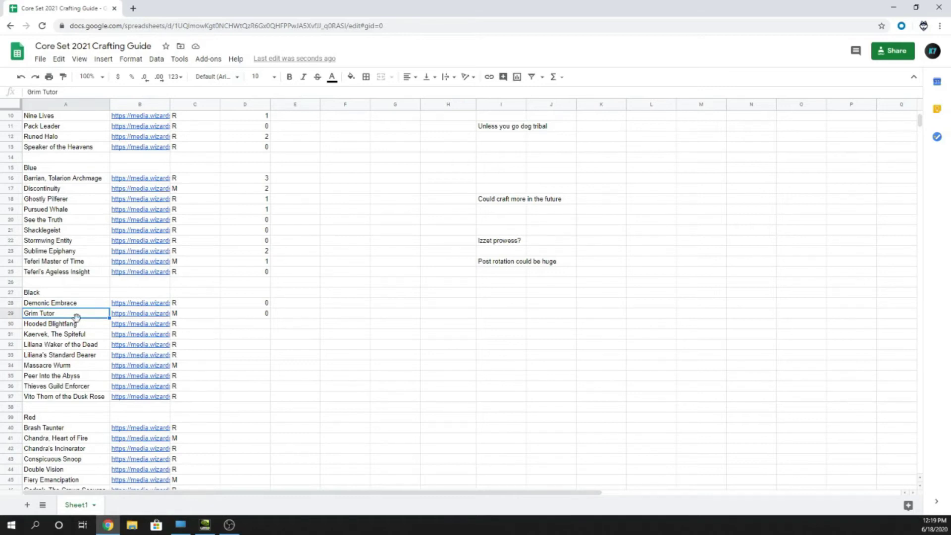
left_click(244, 313)
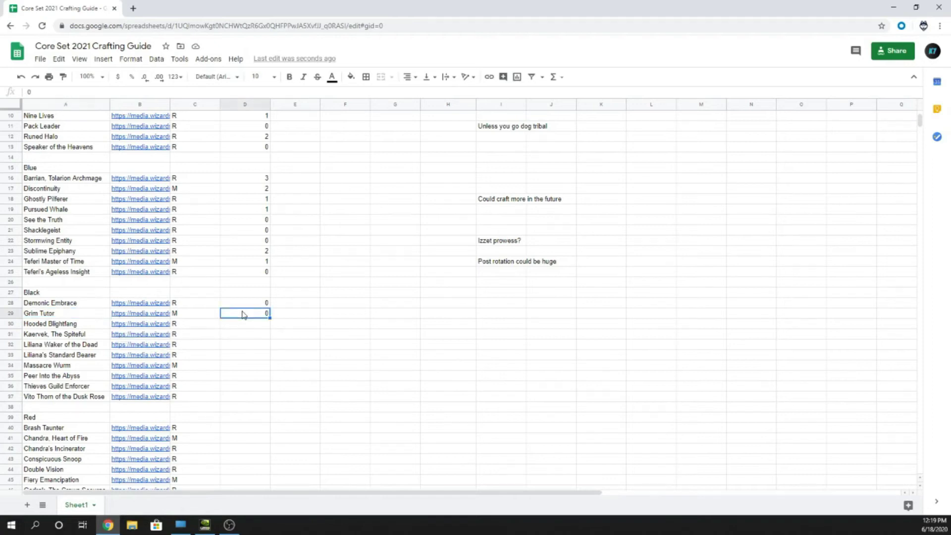
View the linked Hooded Blightfang card image, close it and enter 0 as the card's Launch Craft value.
left_click(139, 323)
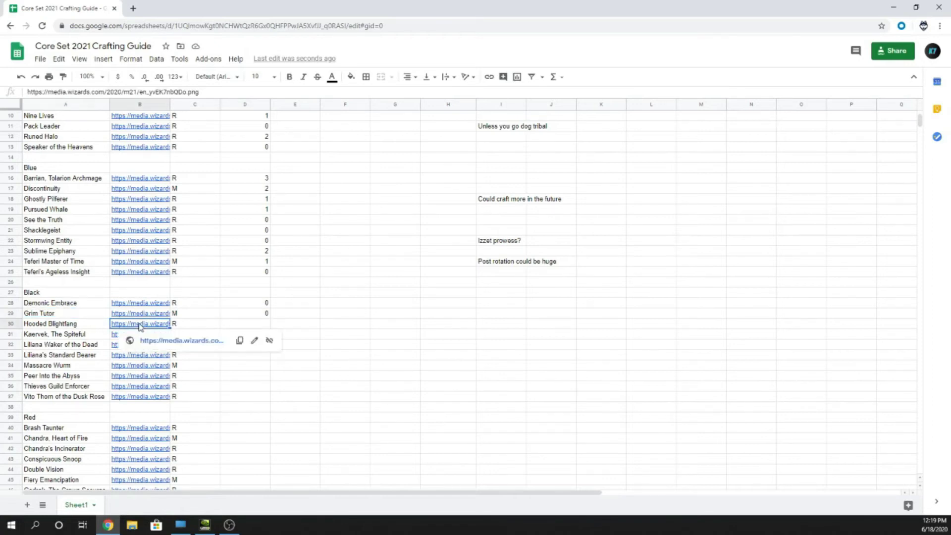
left_click(154, 341)
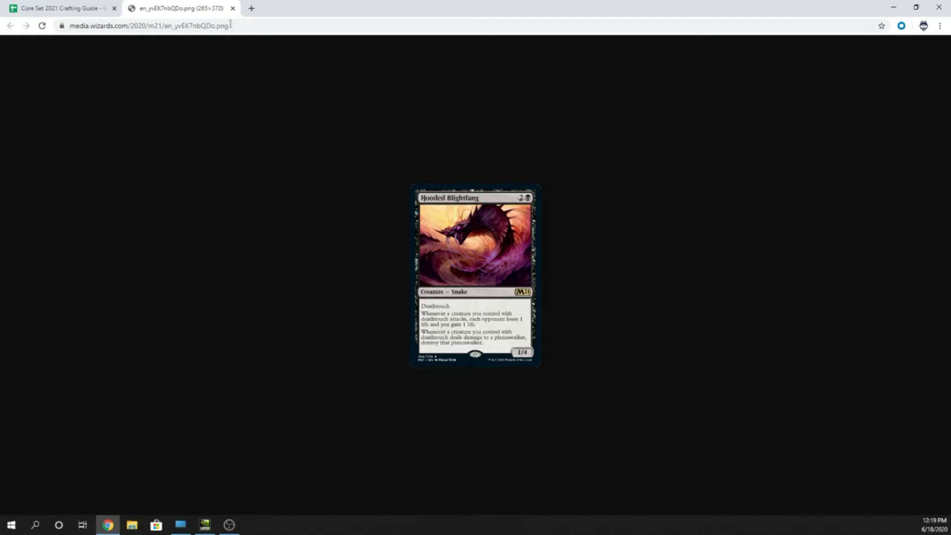
left_click(233, 8)
left_click(252, 317)
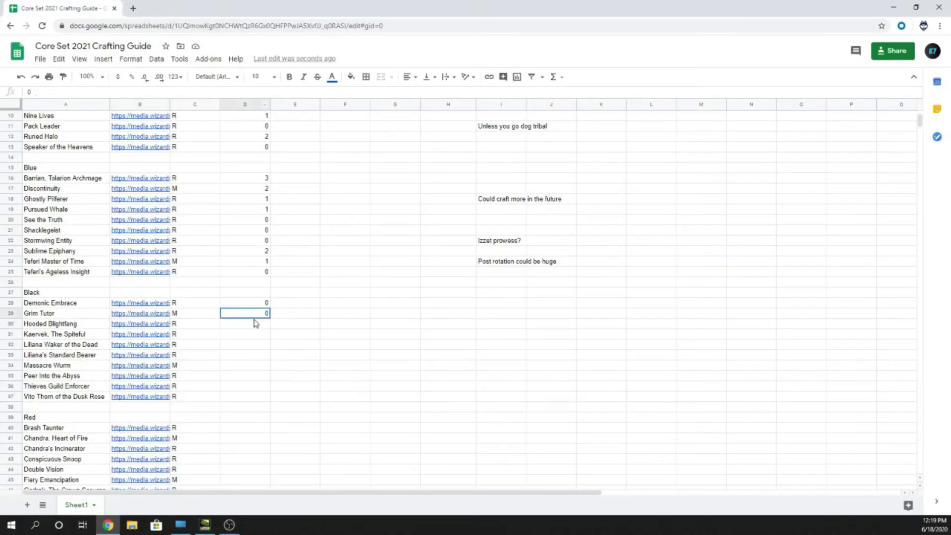
left_click(252, 323)
type("0")
key("Return")
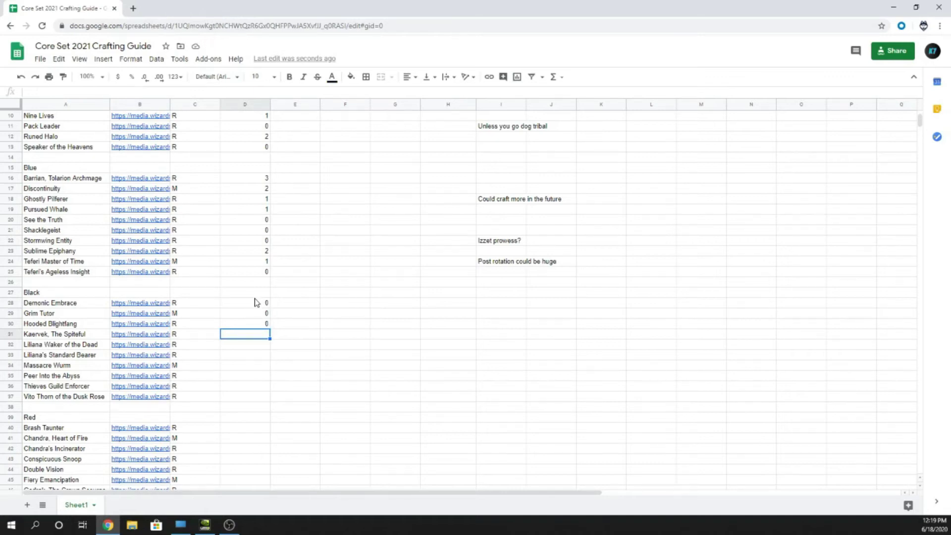
left_click(255, 321)
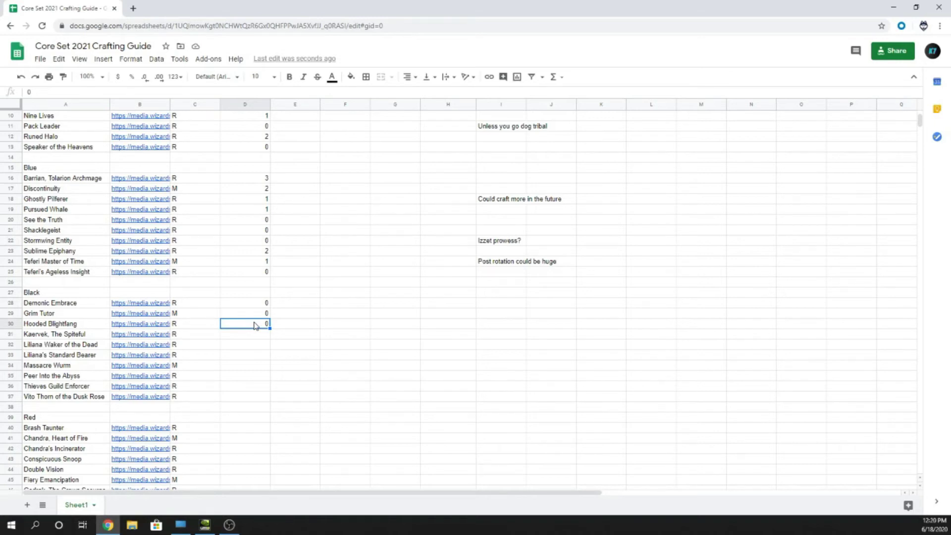
View the linked Kaervek, The Spiteful card image, close it and enter 0 as the card's Launch Craft value.
key("Down")
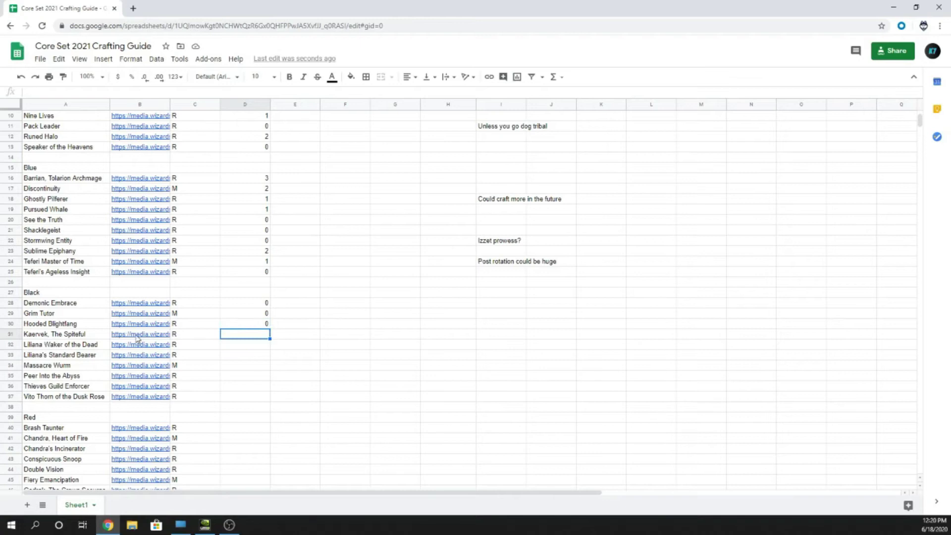
left_click(147, 350)
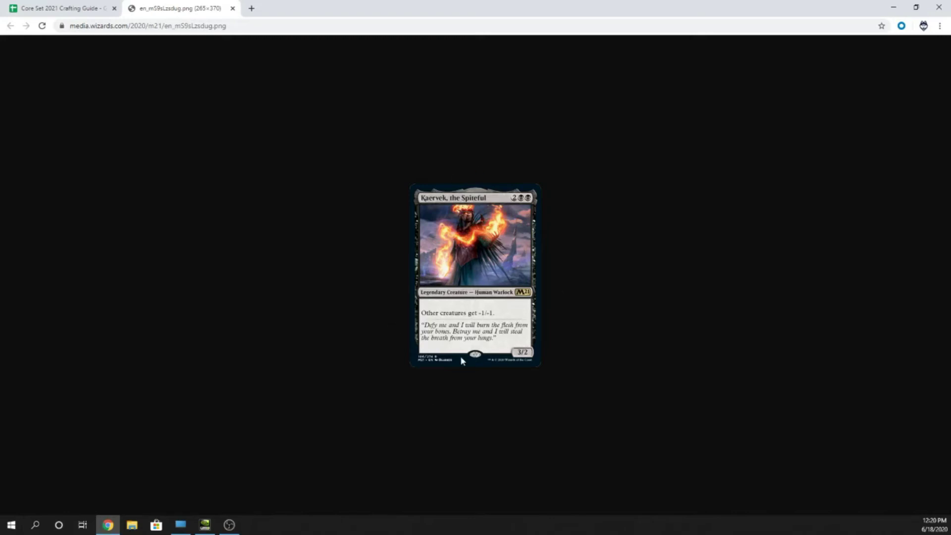
left_click(233, 8)
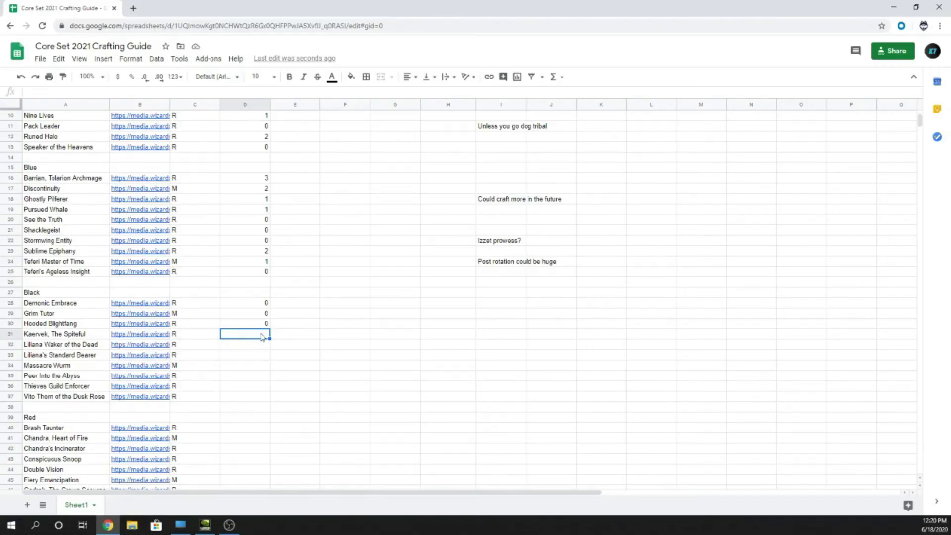
type("0")
key("Return")
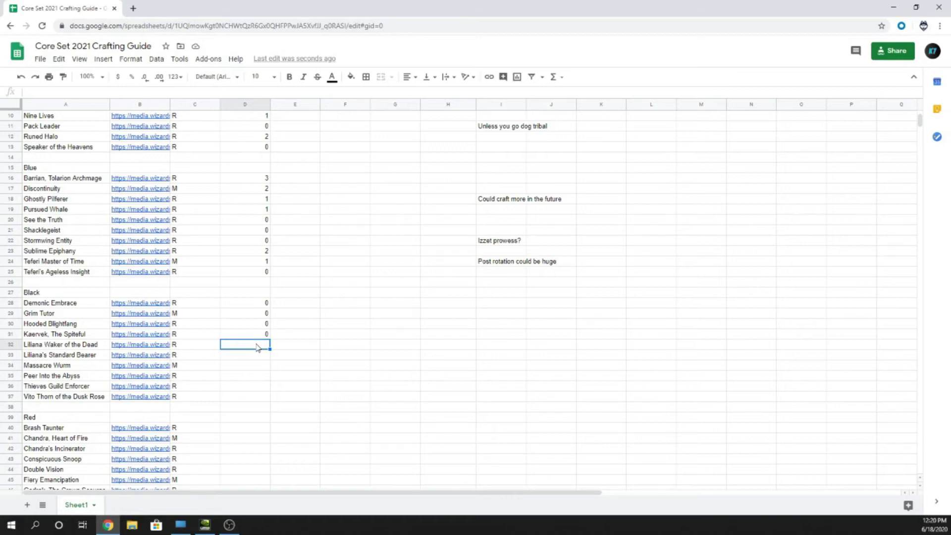
left_click(243, 339)
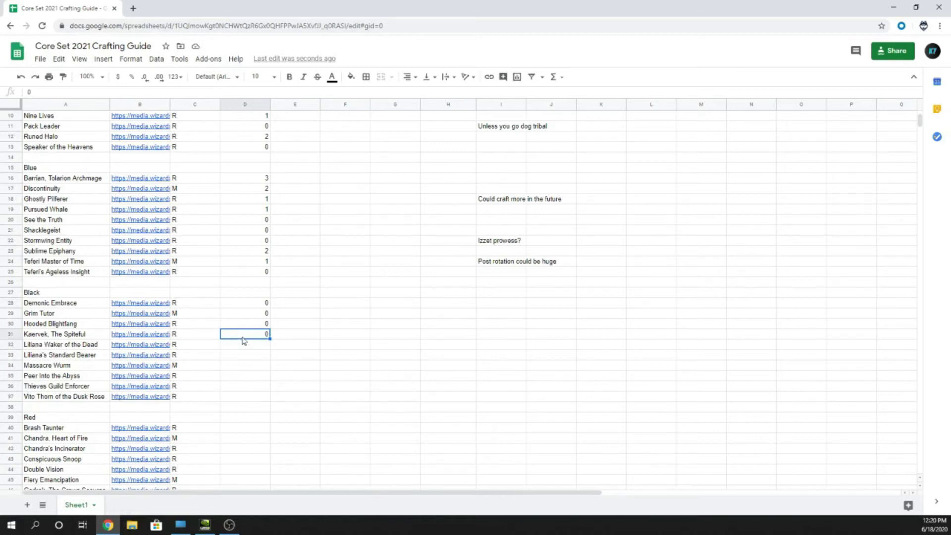
View the linked Liliana Waker of the Dead card image, close it and enter 1 as the card's Launch Craft value.
left_click(244, 346)
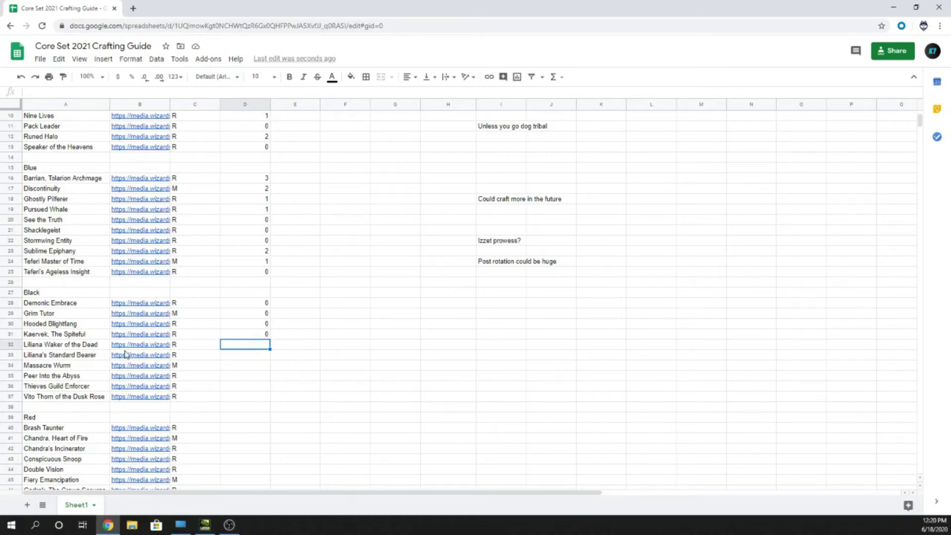
mouse_move(136, 346)
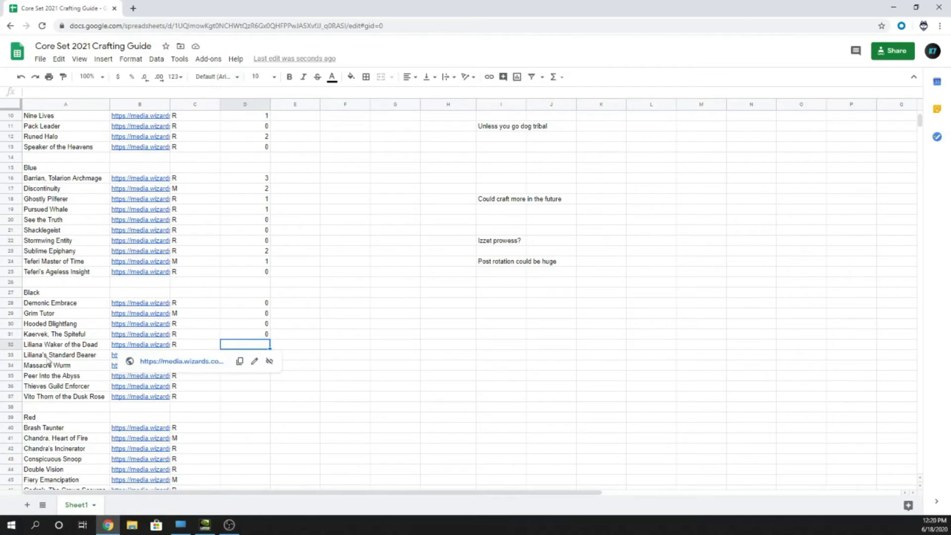
left_click(181, 361)
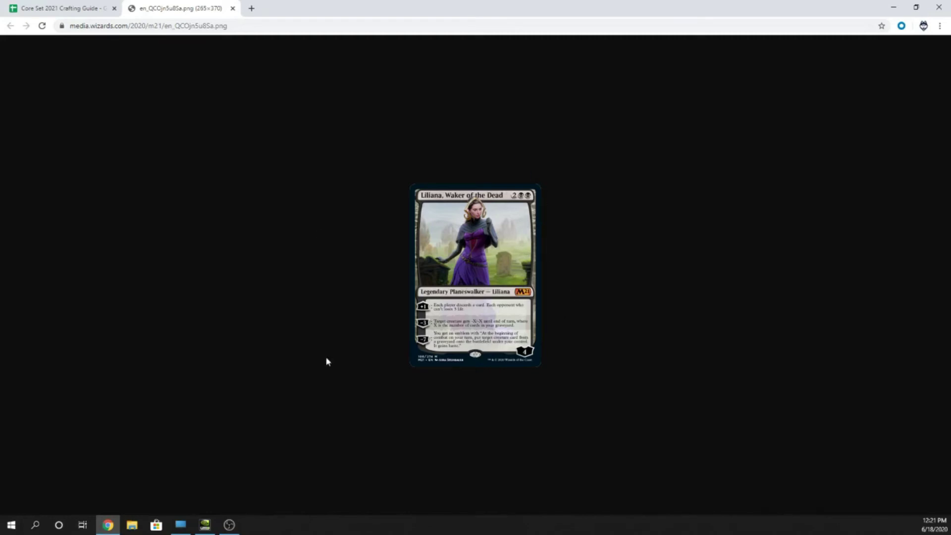
left_click(232, 9)
type("1")
key("Return")
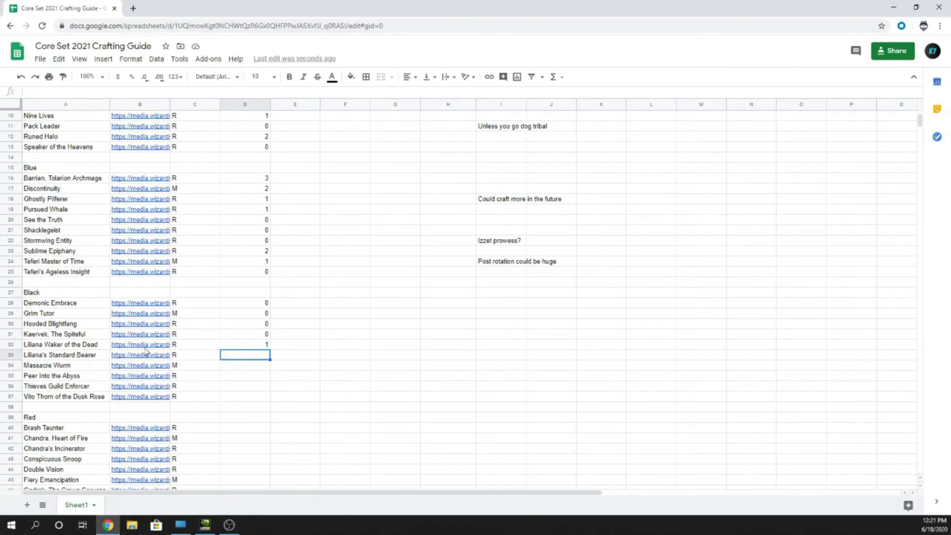
View the linked Liliana's Standard Bearer card image, close it and enter 0 as the card's Launch Craft value.
mouse_move(147, 357)
left_click(165, 372)
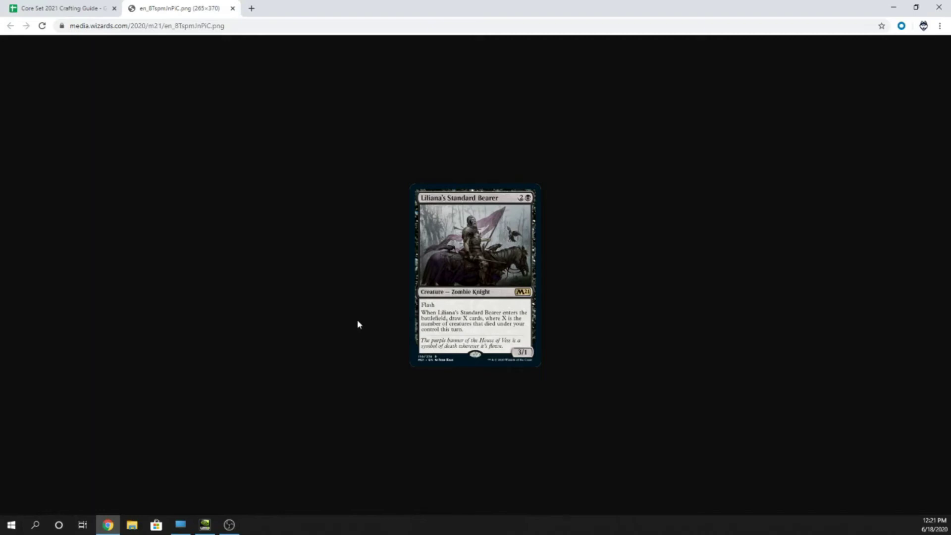
left_click(232, 9)
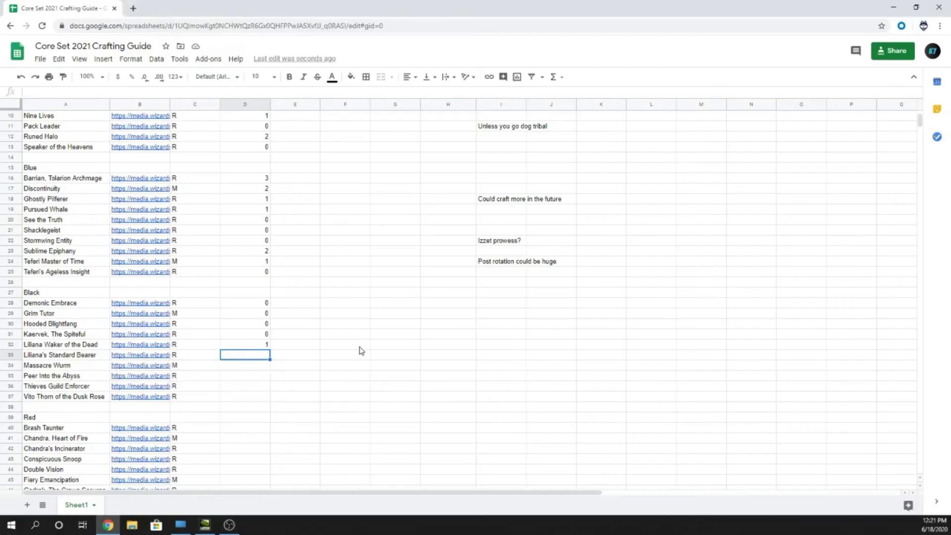
type("0")
key("Return")
left_click(257, 356)
View the linked Massacre Wurm card image, close it and enter 1 as the card's Launch Craft value.
left_click(125, 367)
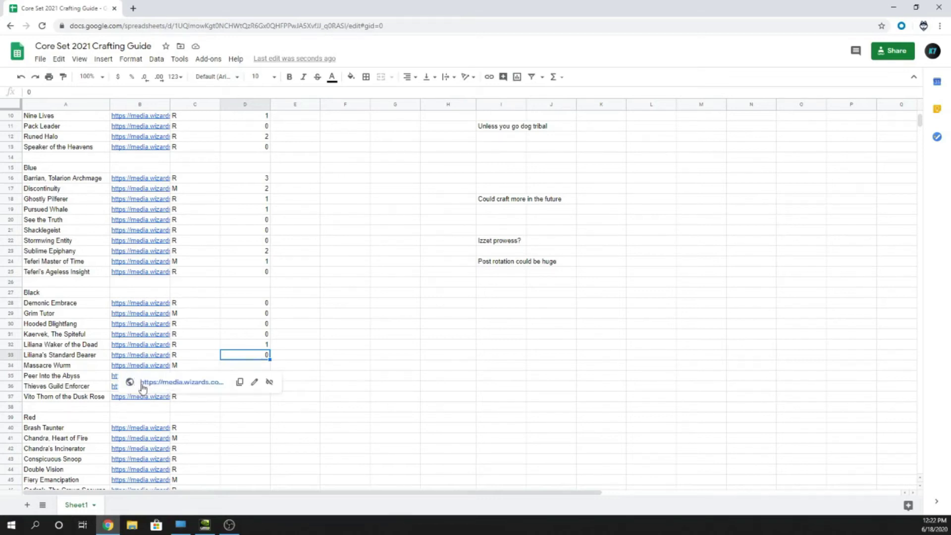
left_click(207, 378)
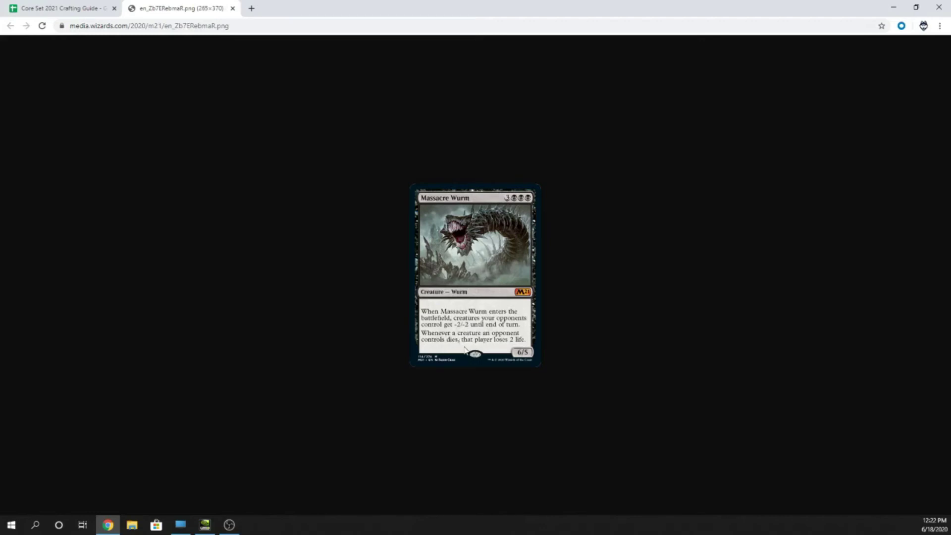
left_click(232, 8)
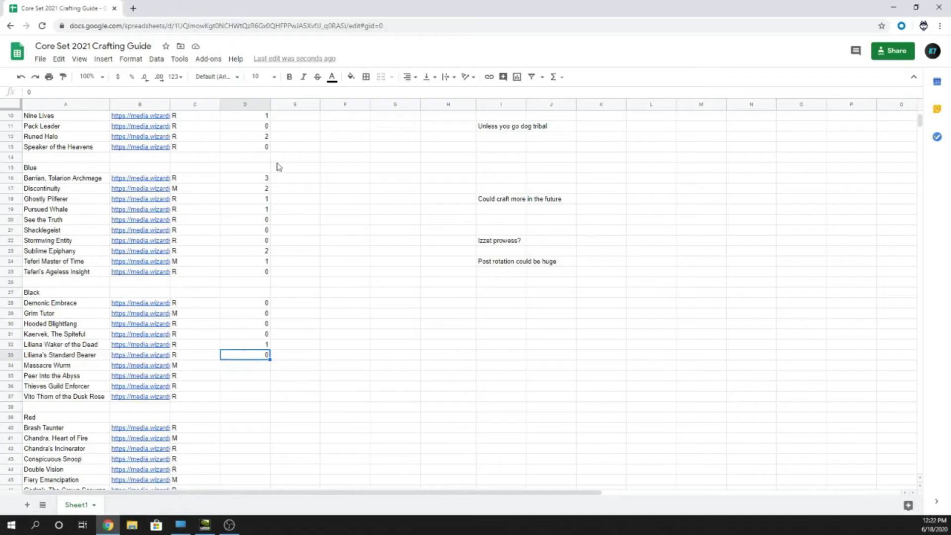
left_click(248, 369)
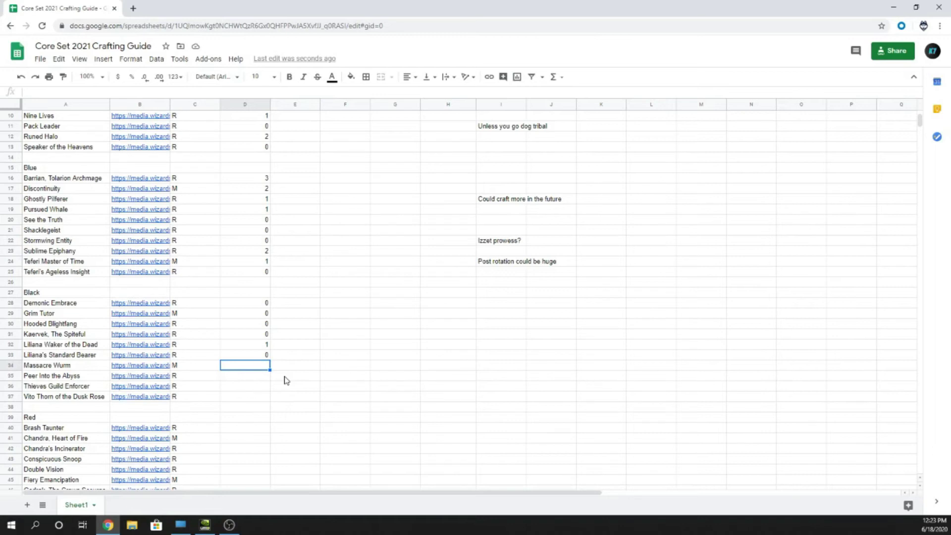
type("1")
key("Return")
scroll(286, 380, "down", 1)
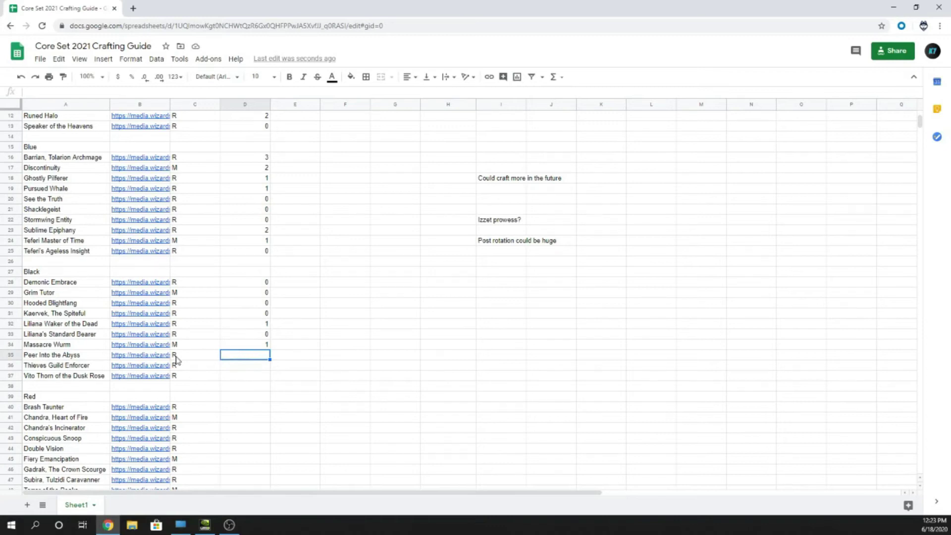
View the linked Peer Into the Abyss card image, close it and enter 0 as the card's Launch Craft value.
left_click(146, 353)
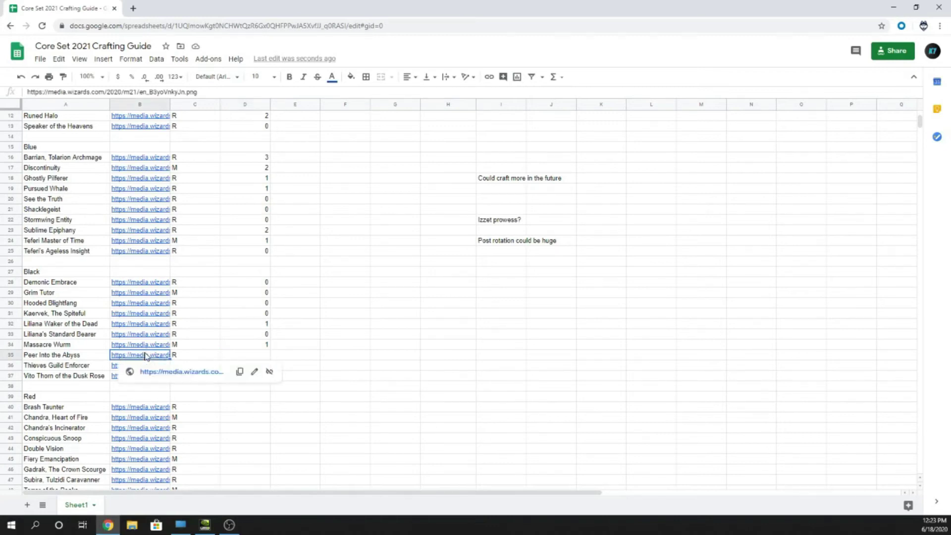
left_click(200, 348)
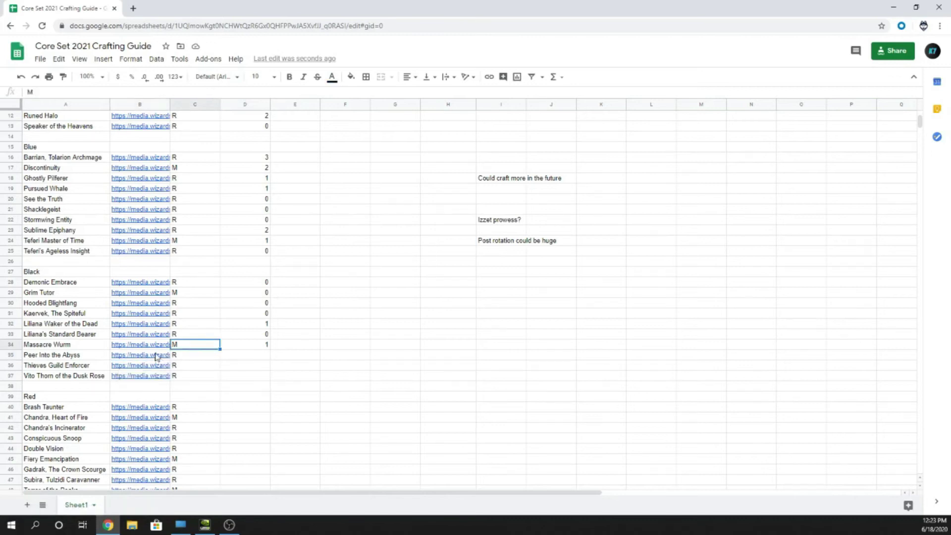
left_click(160, 372)
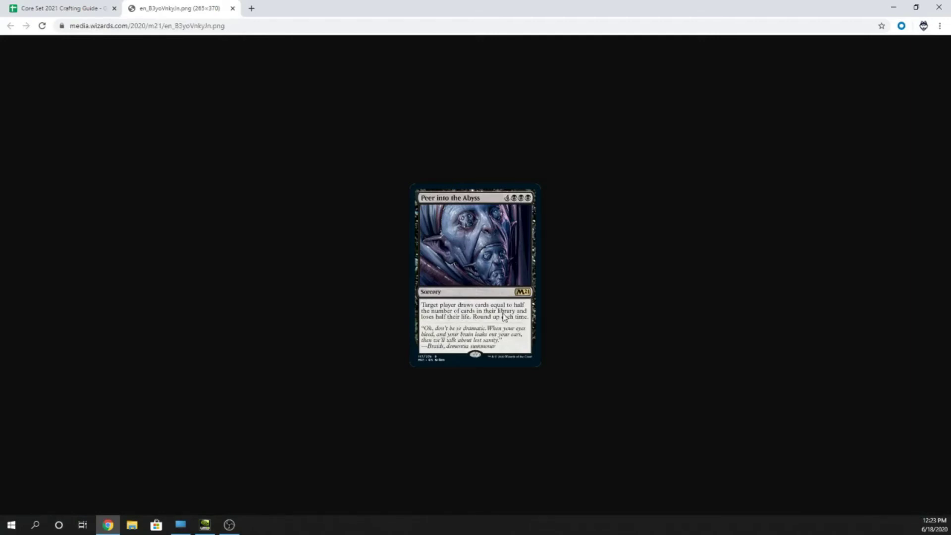
left_click(232, 8)
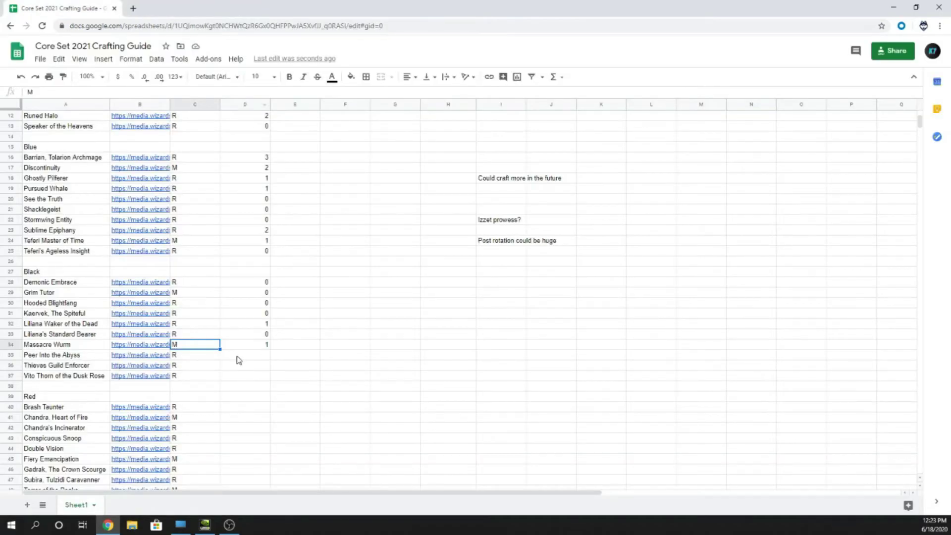
left_click(243, 356)
type("0")
key("Return")
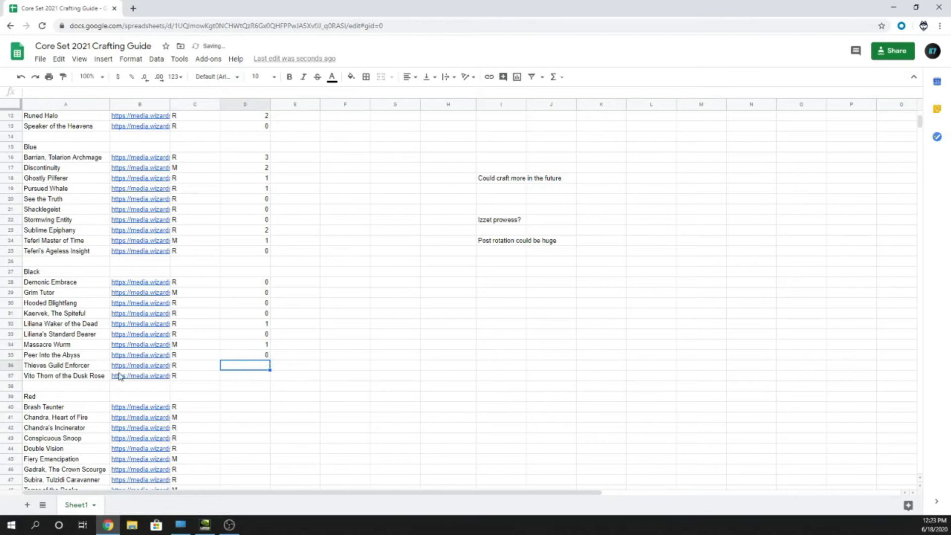
key("Up")
key("Up")
left_click(242, 355)
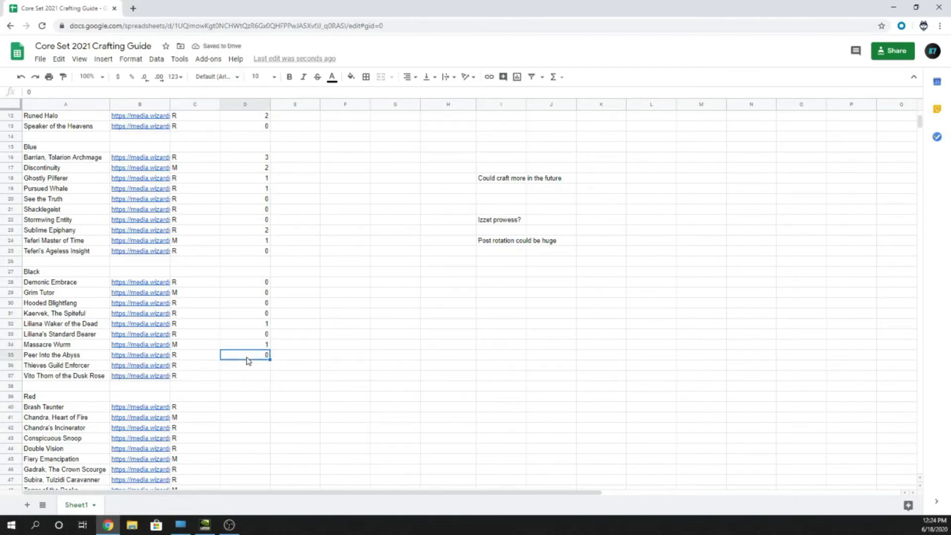
left_click(100, 356)
left_click(240, 354)
View the linked Thieves Guild Enforcer card image, close it and enter 0 as the card's Launch Craft value.
left_click(253, 366)
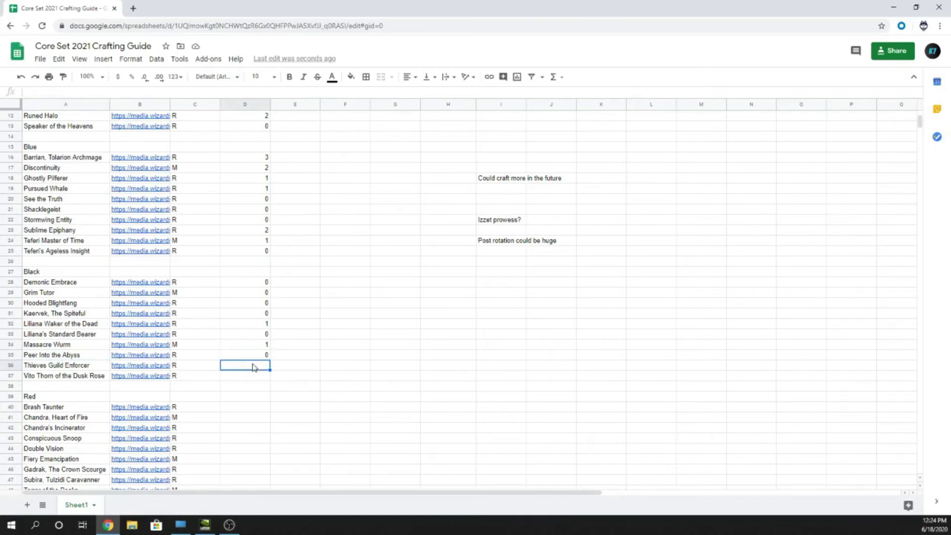
scroll(252, 366, "up", 3)
scroll(253, 366, "down", 3)
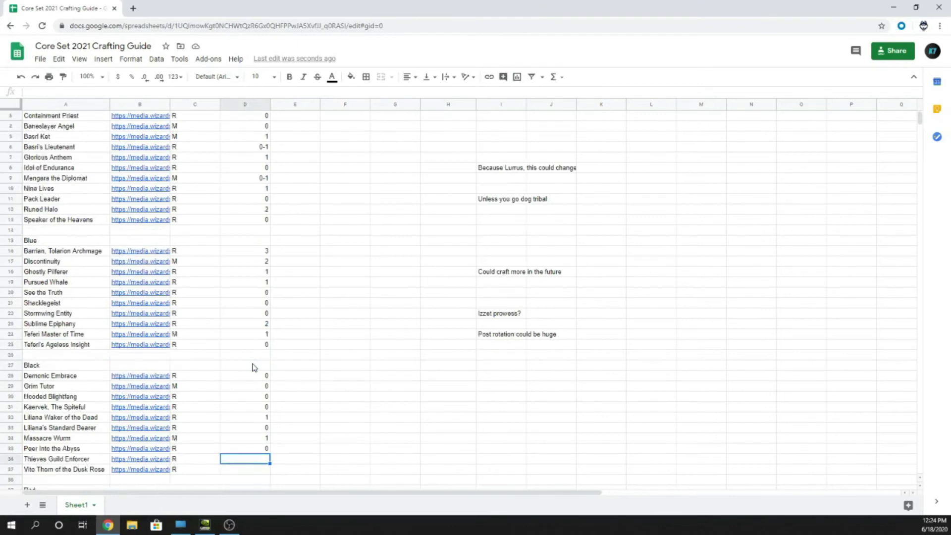
scroll(253, 367, "down", 2)
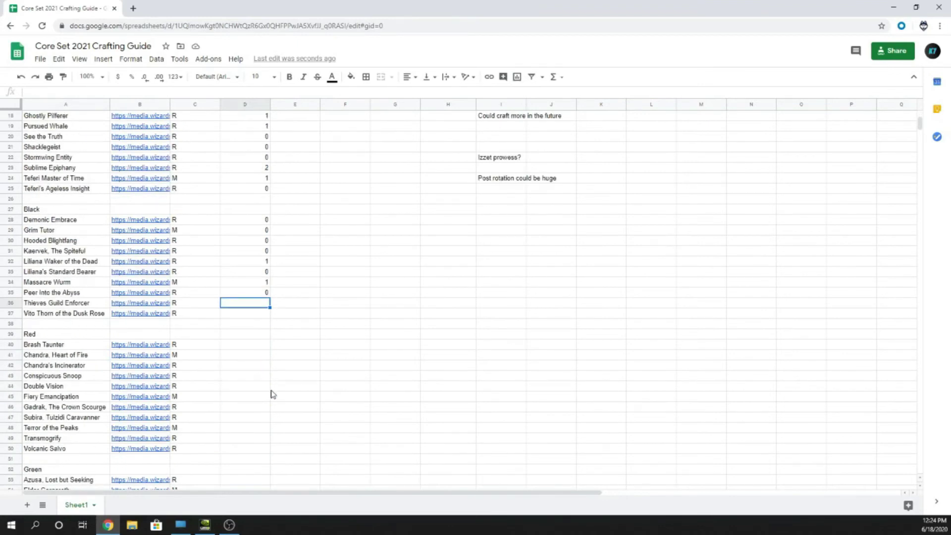
scroll(277, 376, "up", 3)
scroll(280, 377, "down", 2)
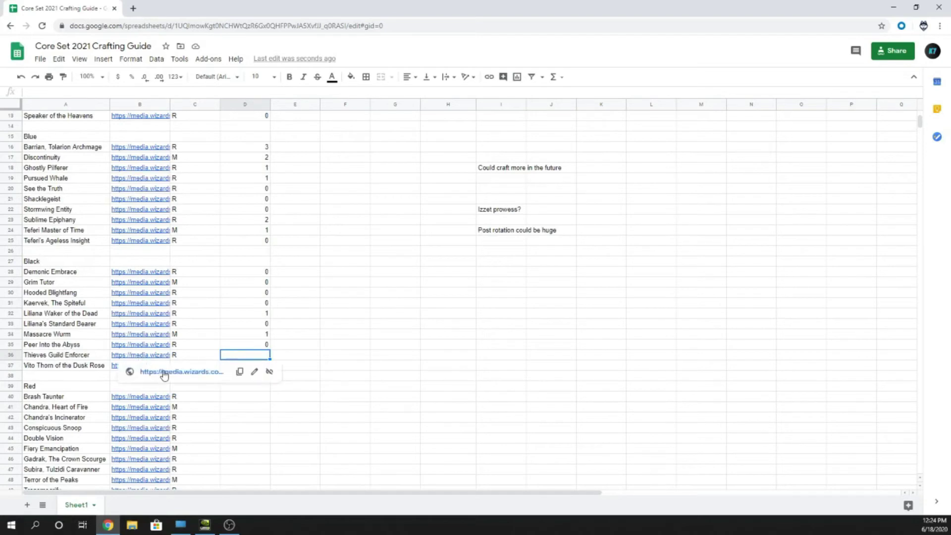
left_click(164, 373)
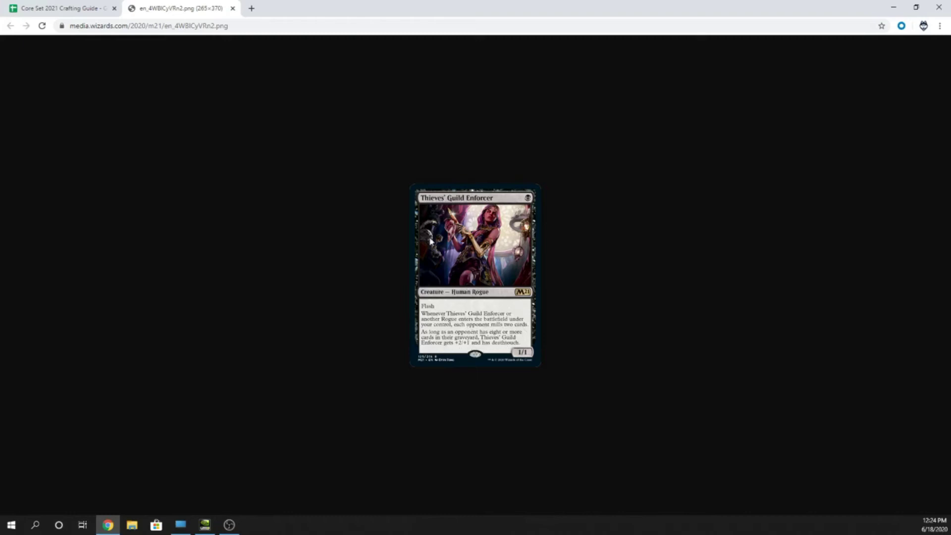
left_click(233, 7)
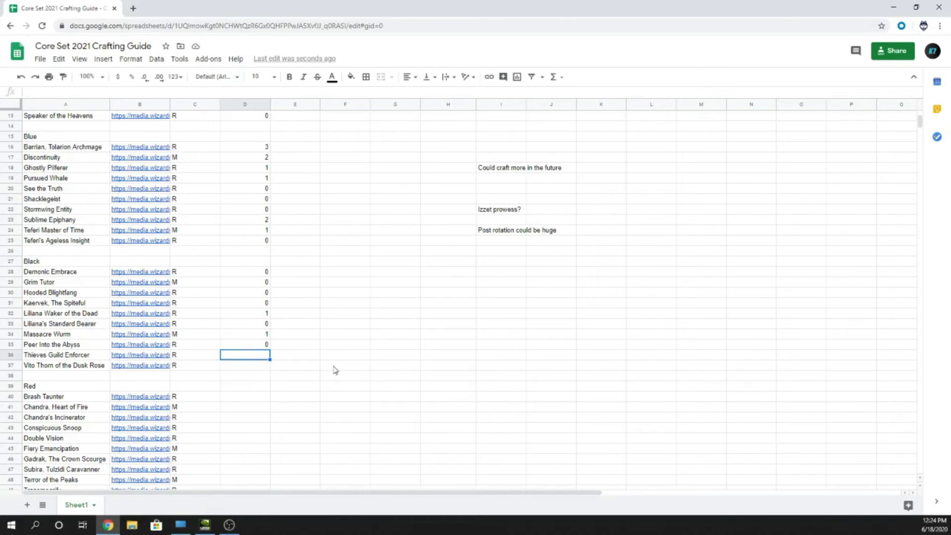
type("0")
key("Return")
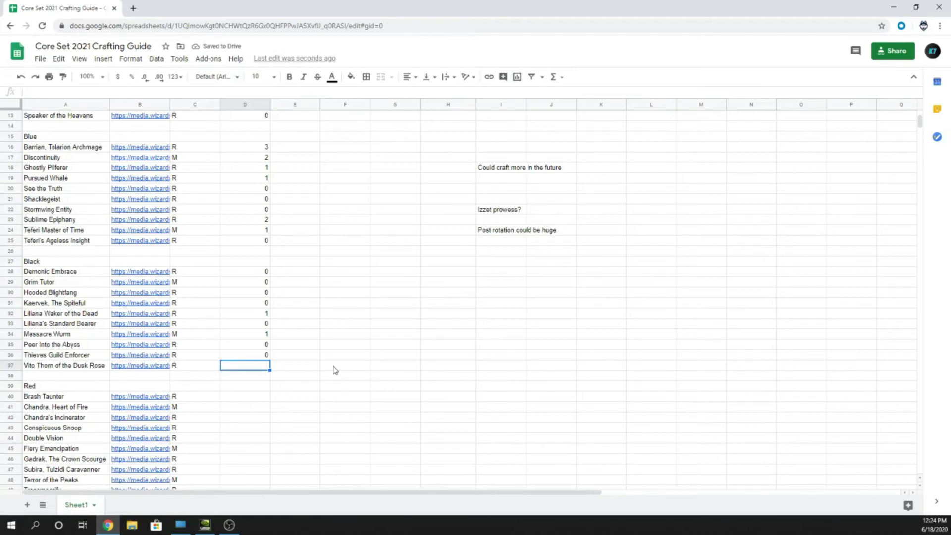
View the linked Vito Thorn of the Dusk Rose card image, close it and enter 0 as the card's Launch Craft value.
mouse_move(149, 367)
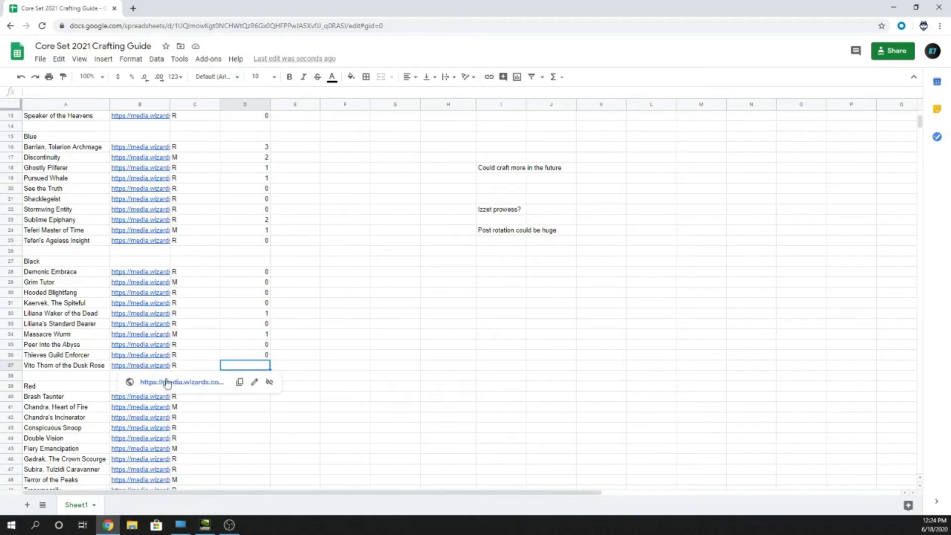
left_click(167, 382)
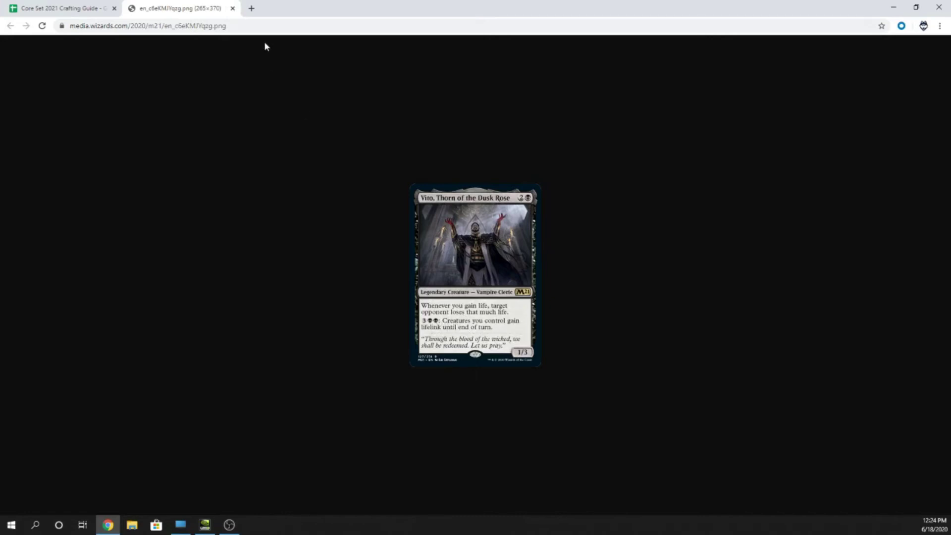
left_click(232, 9)
type("0")
key("Return")
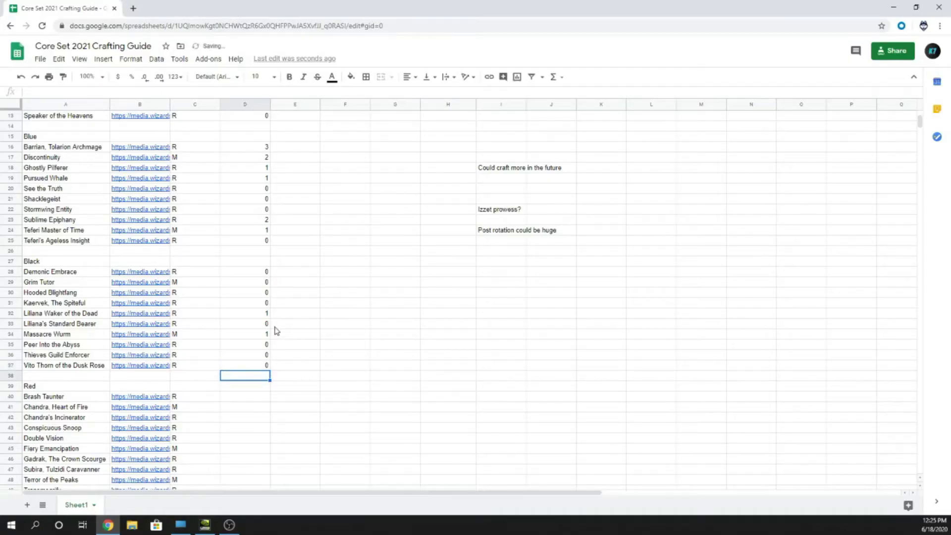
key("Up")
key("Down")
key("Down")
key("Down")
scroll(276, 331, "down", 5)
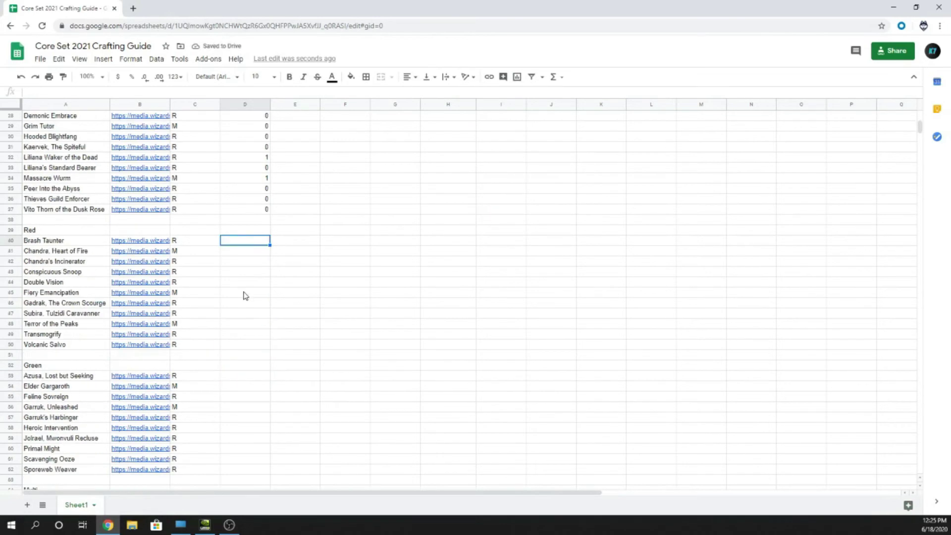
scroll(249, 275, "up", 3)
left_click(252, 283)
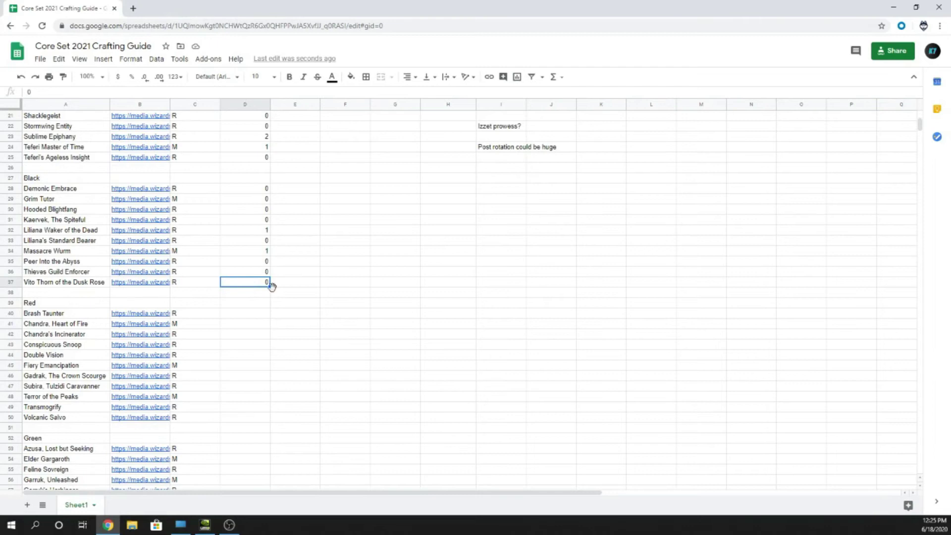
left_click(248, 304)
left_click(245, 316)
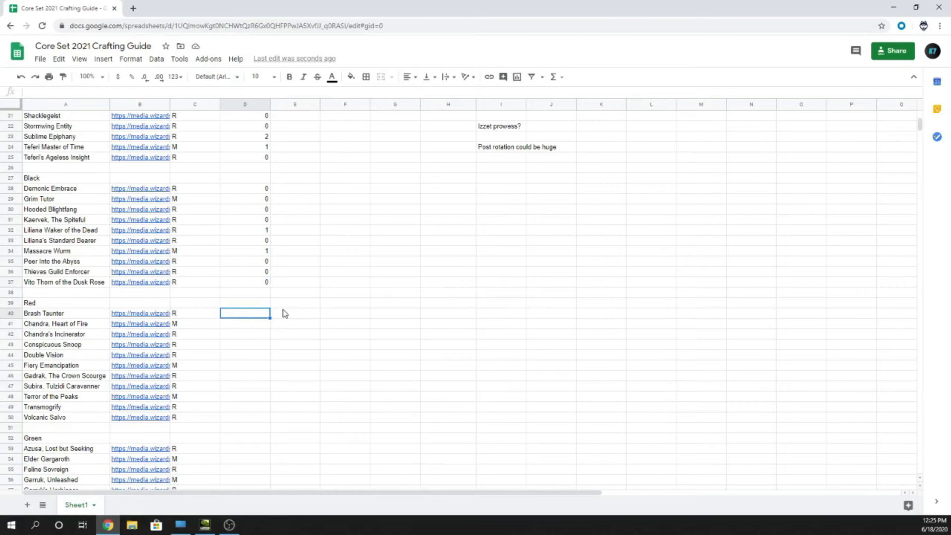
Go back to the white cards and change the Launch Craft value of Basri's Lieutenant to 0.
scroll(284, 312, "up", 3)
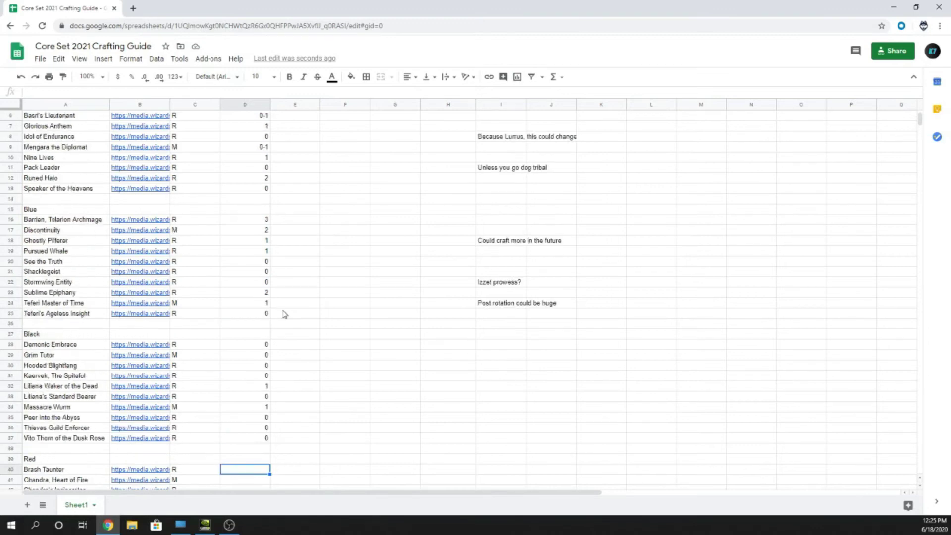
scroll(269, 312, "down", 4)
scroll(304, 289, "up", 3)
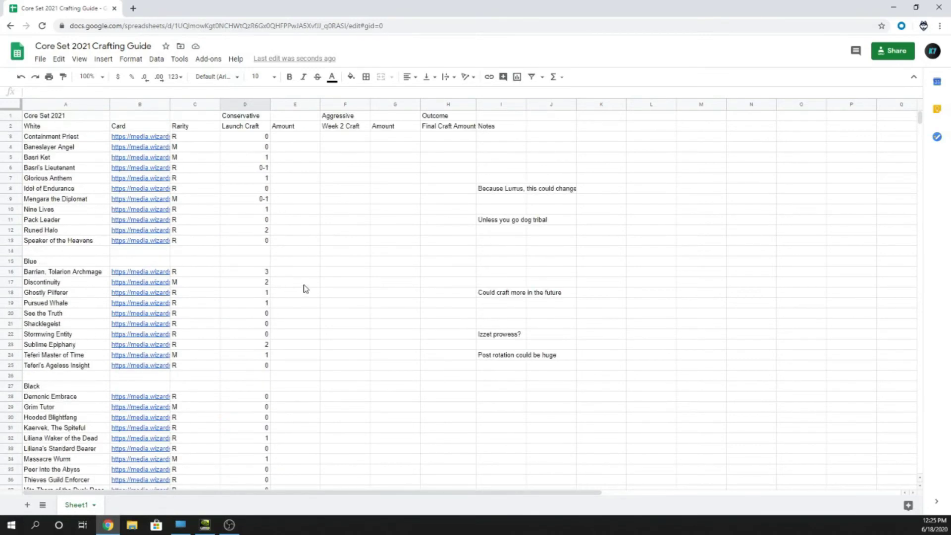
left_click(266, 157)
left_click(263, 170)
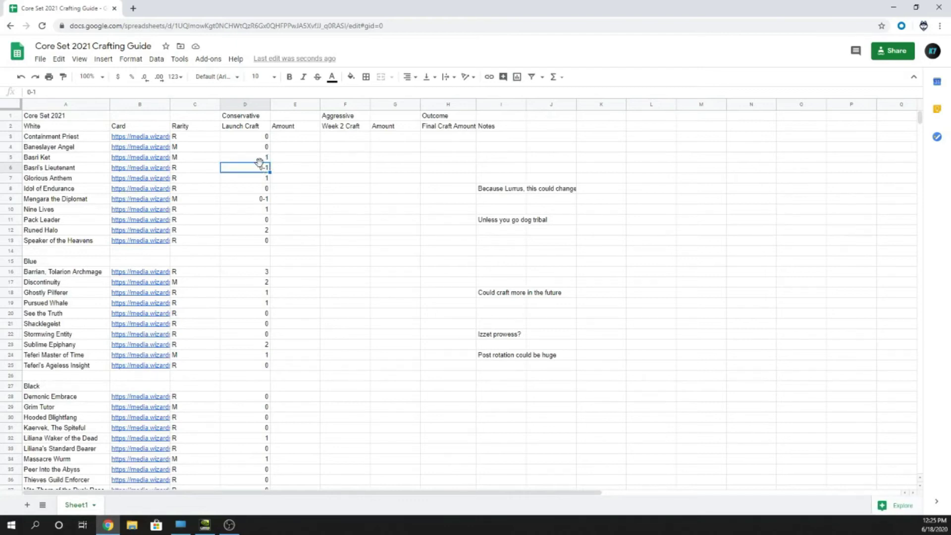
key("Up")
key("Up")
key("Down")
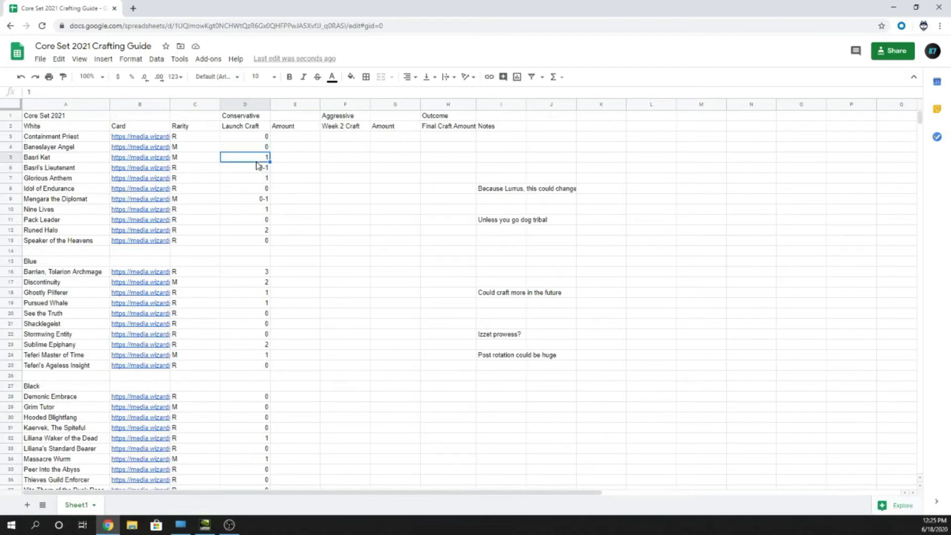
key("Down")
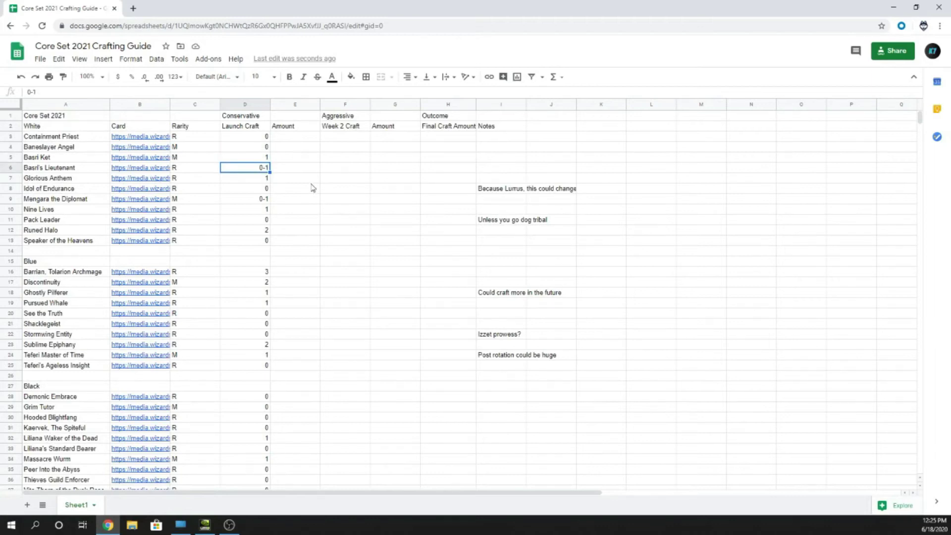
type("0")
key("Return")
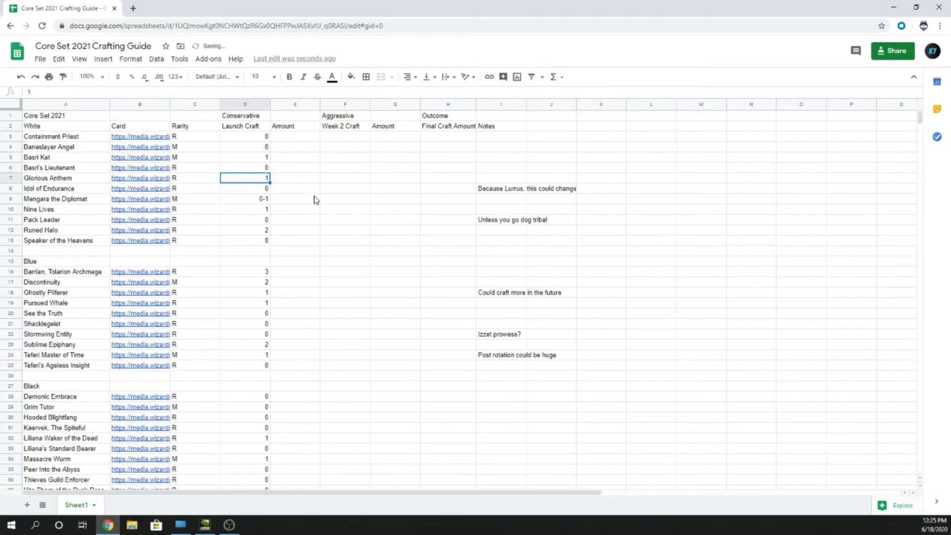
Change the Launch Craft value of Mengara the Diplomat to 0 and check the values entered so far.
left_click(248, 201)
type("1")
key("Return")
scroll(250, 210, "down", 5)
scroll(250, 210, "up", 3)
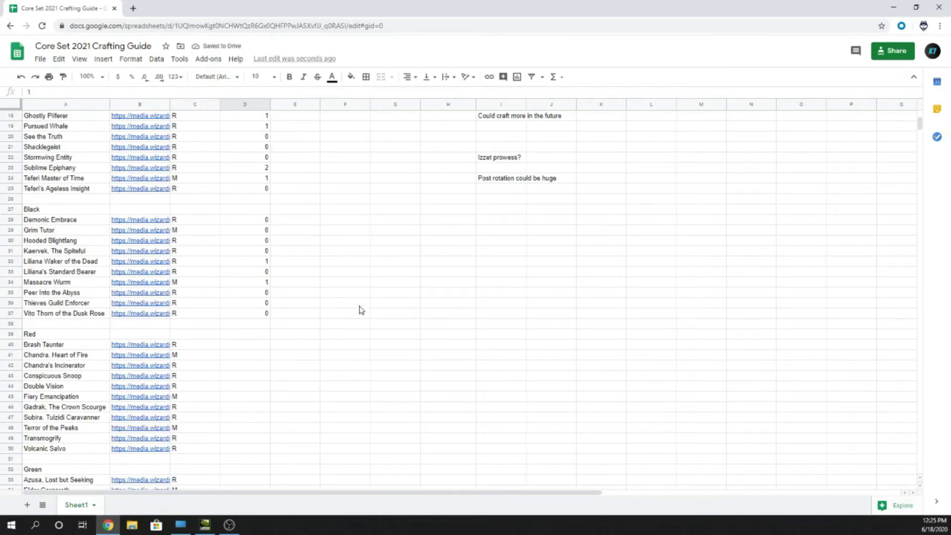
scroll(347, 341, "down", 2)
scroll(347, 342, "up", 8)
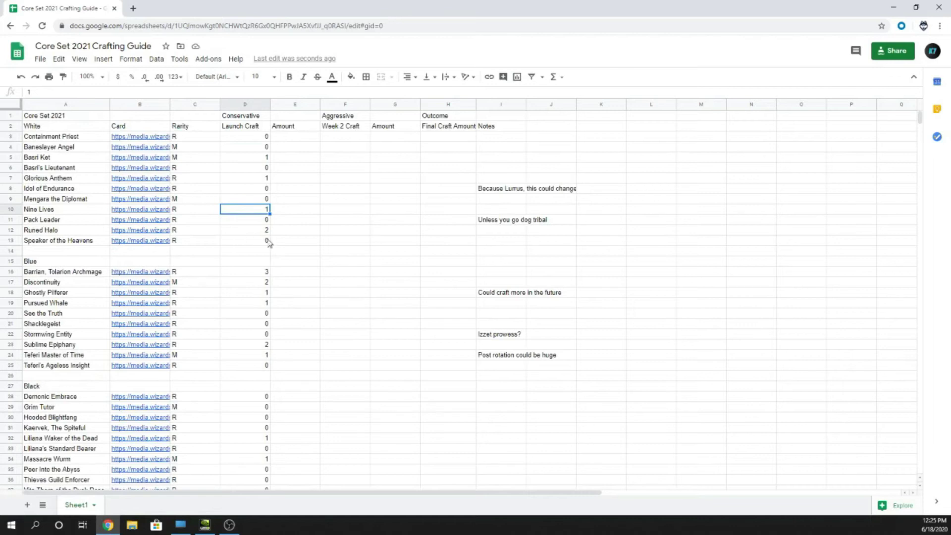
View the linked Brash Taunter card image in the red section, close it and enter 0 as the card's Launch Craft value.
scroll(268, 241, "down", 10)
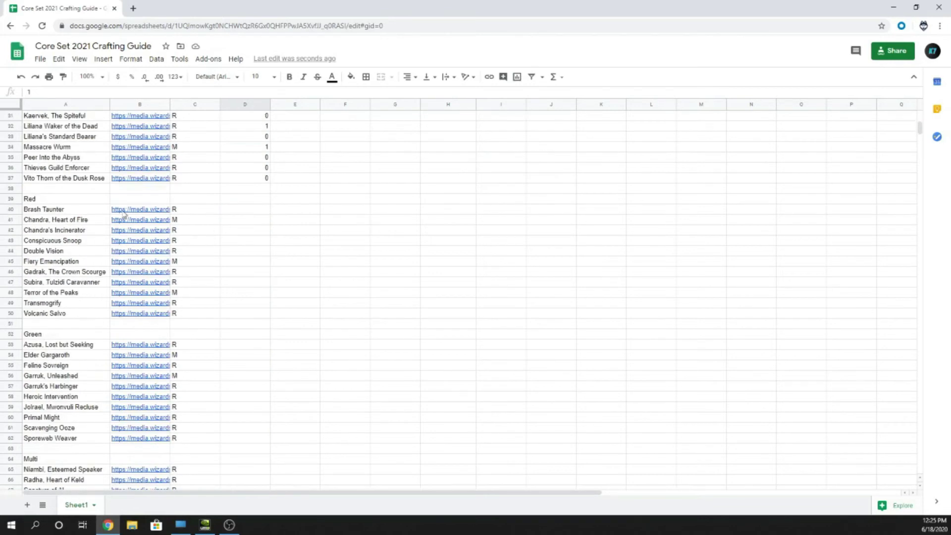
mouse_move(125, 218)
left_click(184, 226)
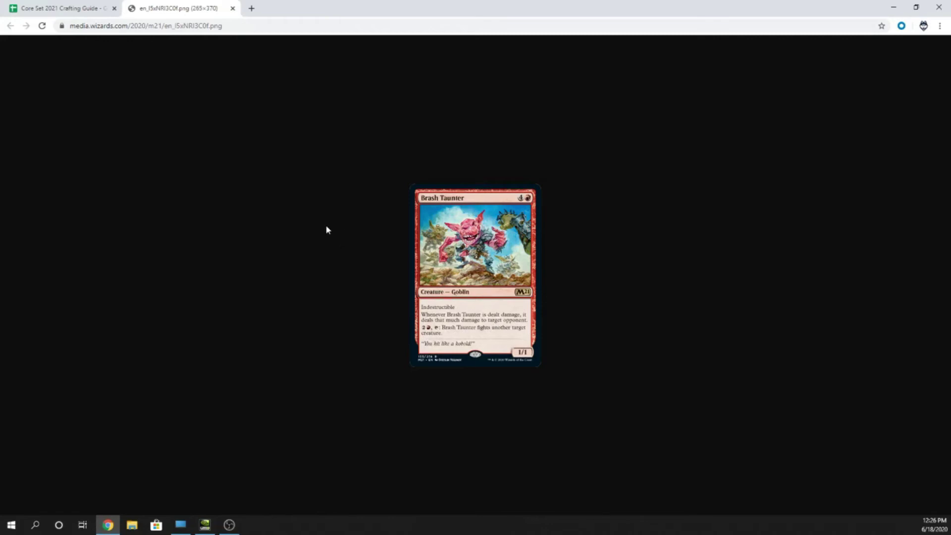
left_click(233, 9)
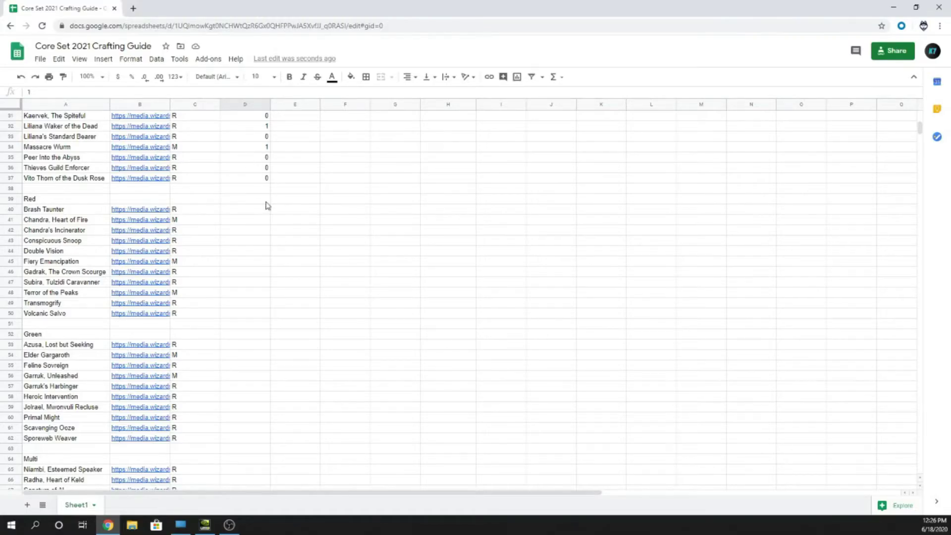
left_click(235, 208)
left_click(247, 209)
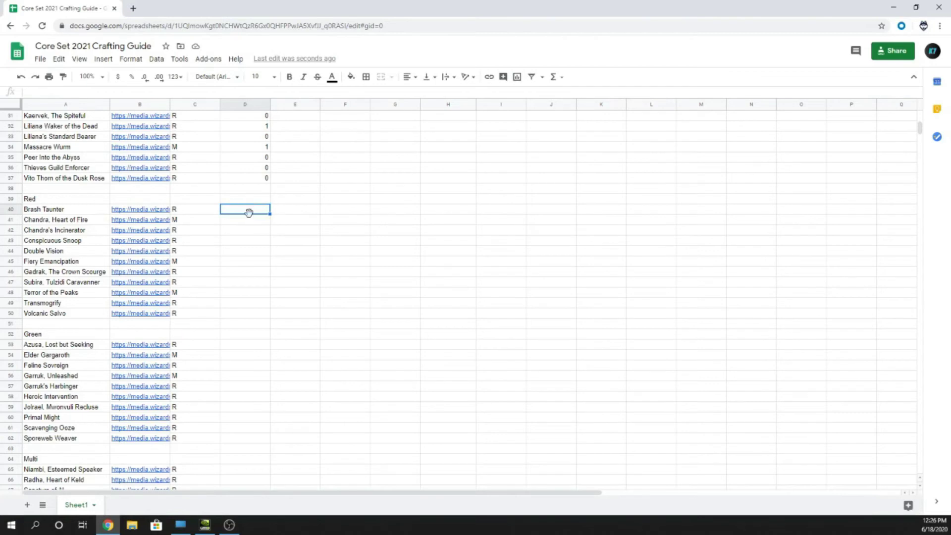
type("0")
key("Return")
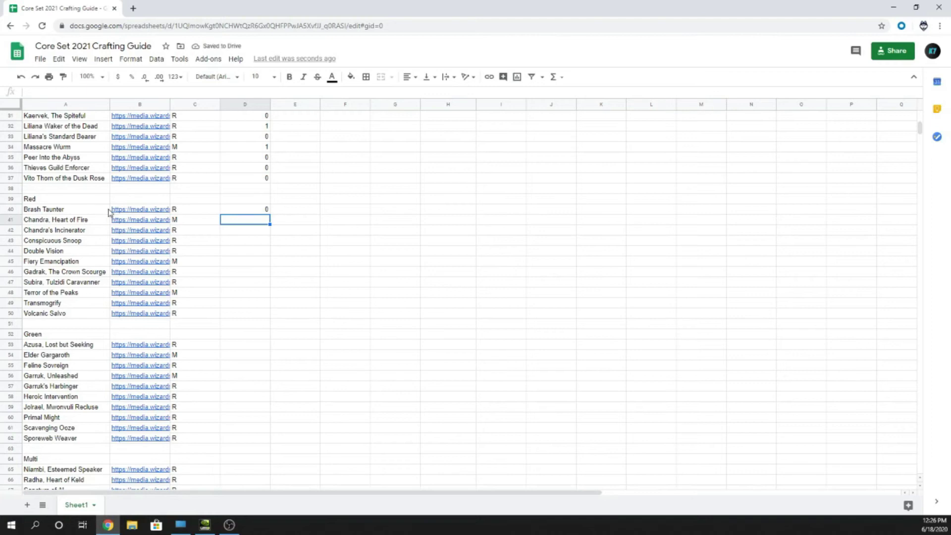
View the linked card image for Chandra, Heart of Fire in the red section and close it.
mouse_move(132, 217)
left_click(363, 226)
left_click(259, 219)
left_click(143, 220)
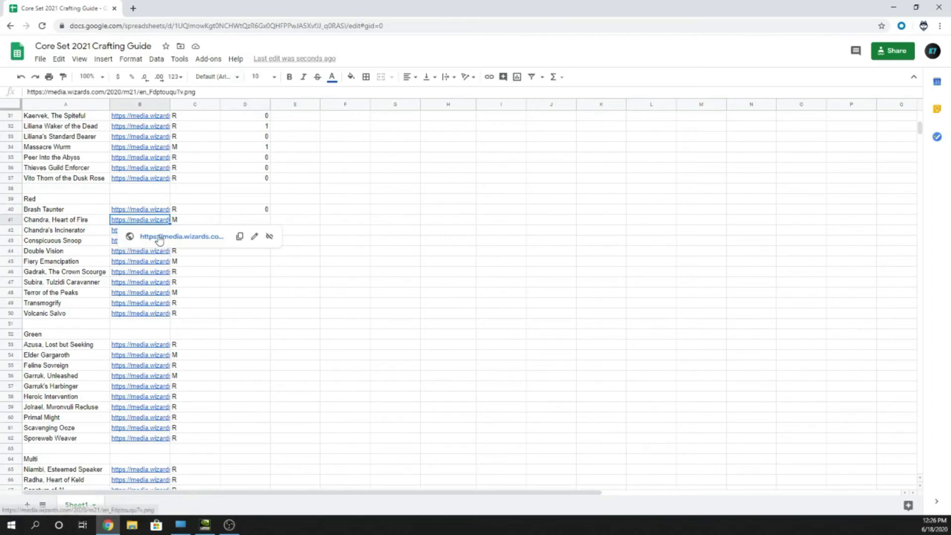
left_click(159, 238)
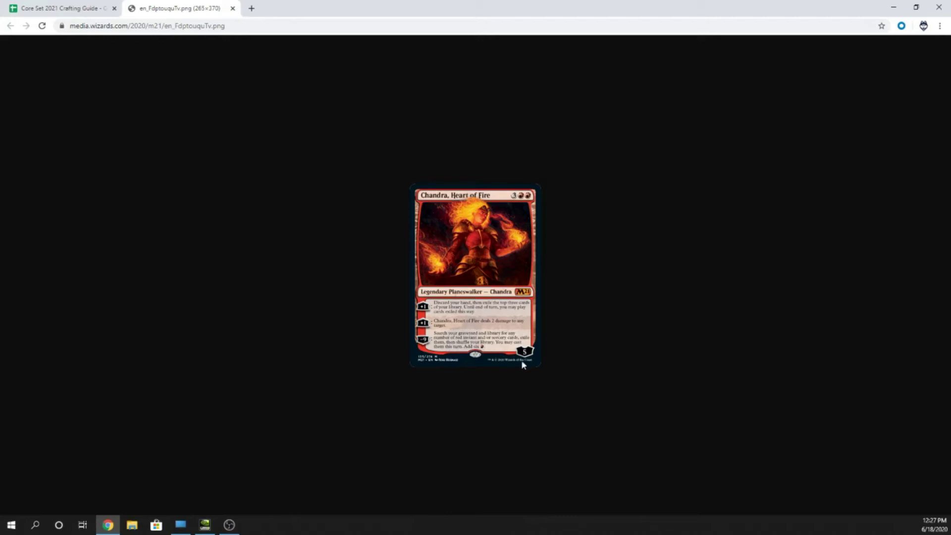
left_click(232, 8)
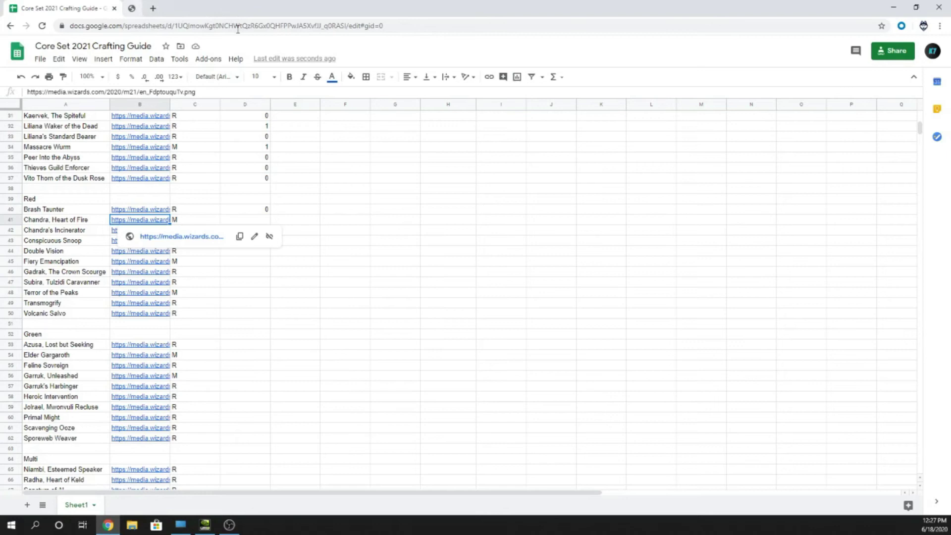
Enter 0 as the Launch Craft value of Chandra, Heart of Fire.
left_click(255, 221)
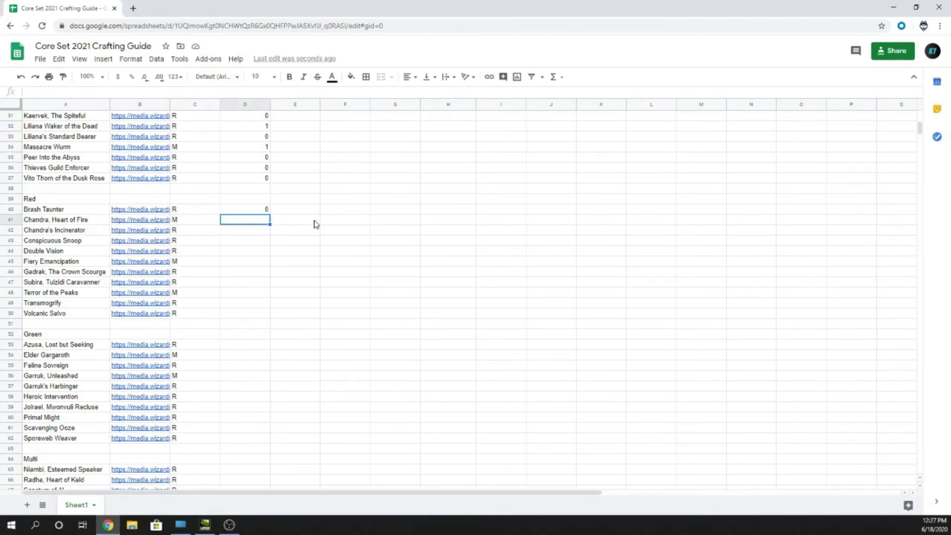
type("1")
key("Escape")
type("0")
key("Return")
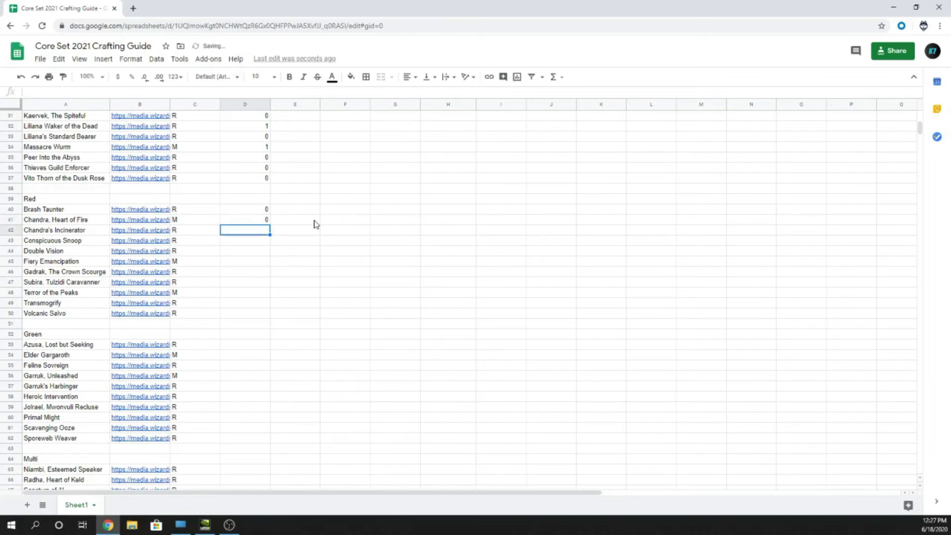
key("Up")
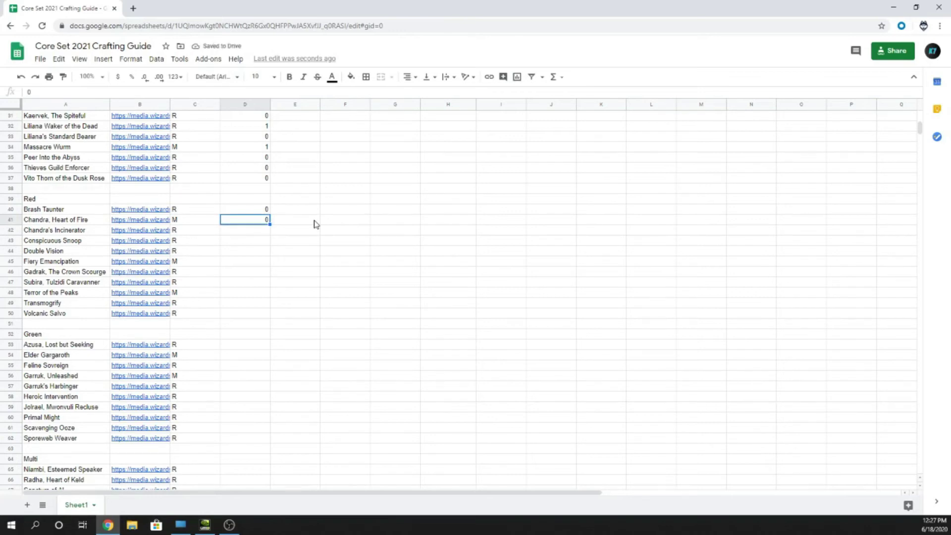
key("alt+Tab")
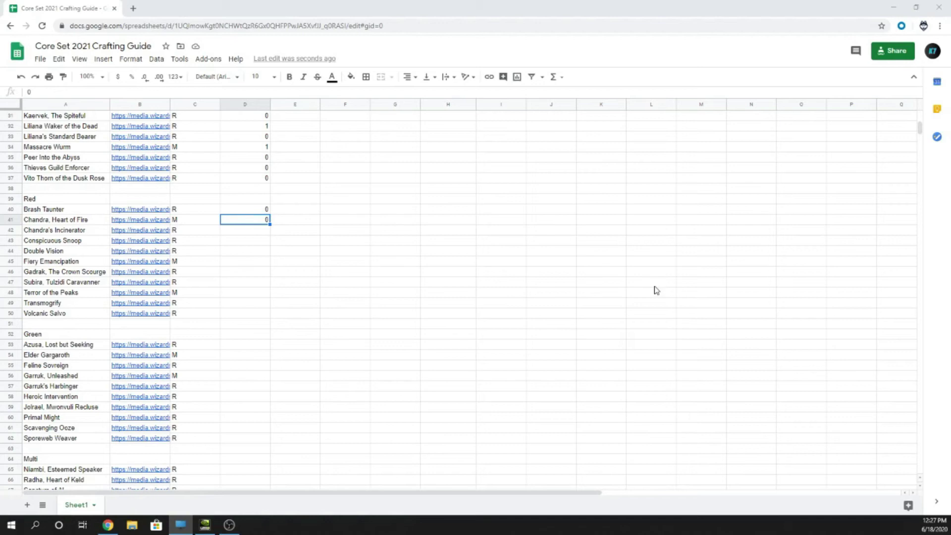
left_click(630, 274)
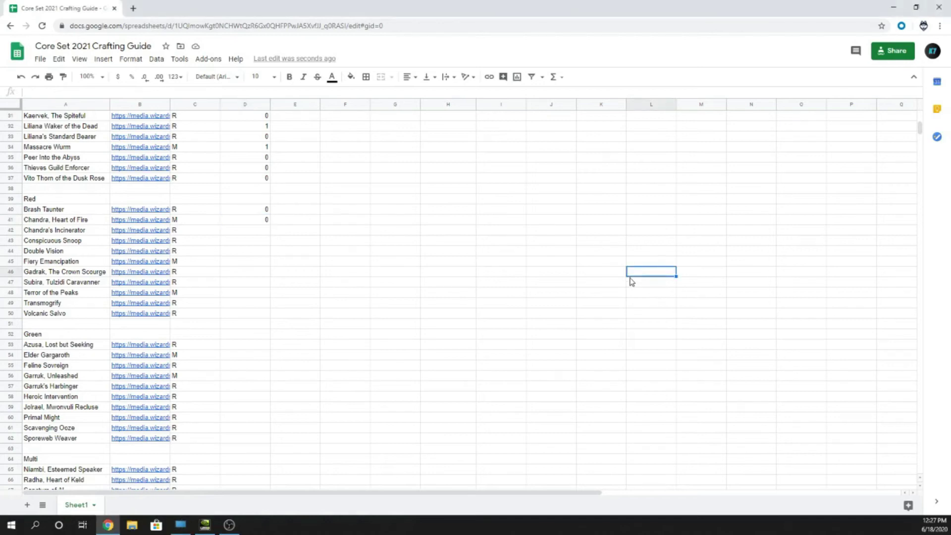
Open the linked Chandra's Incinerator card image and read the card's text.
left_click(266, 231)
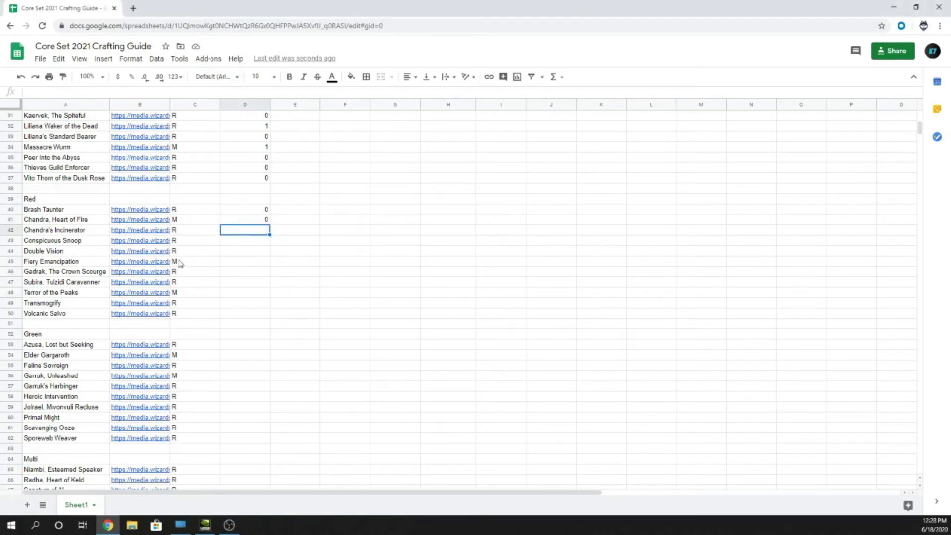
mouse_move(122, 231)
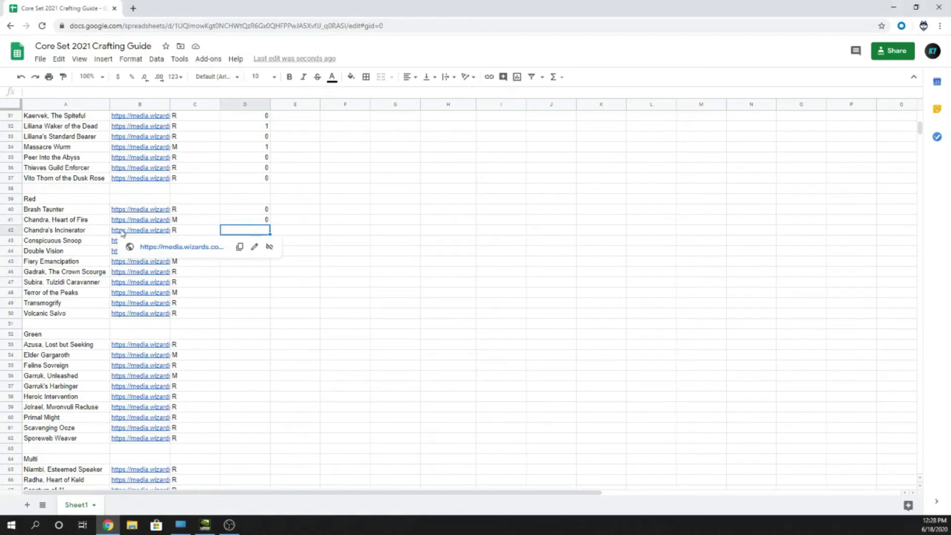
left_click(173, 247)
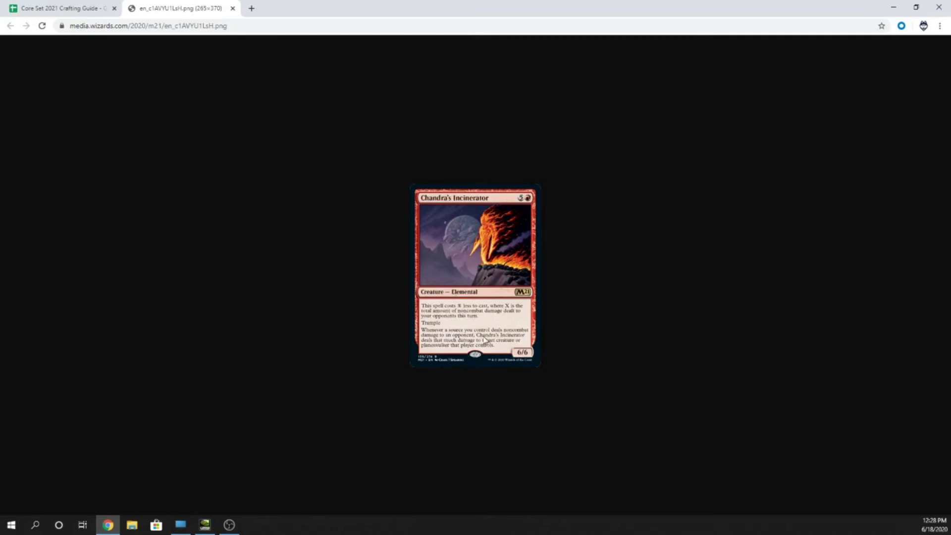
Close the Chandra's Incinerator card image and enter 0 for that card in column D of the spreadsheet.
left_click(232, 7)
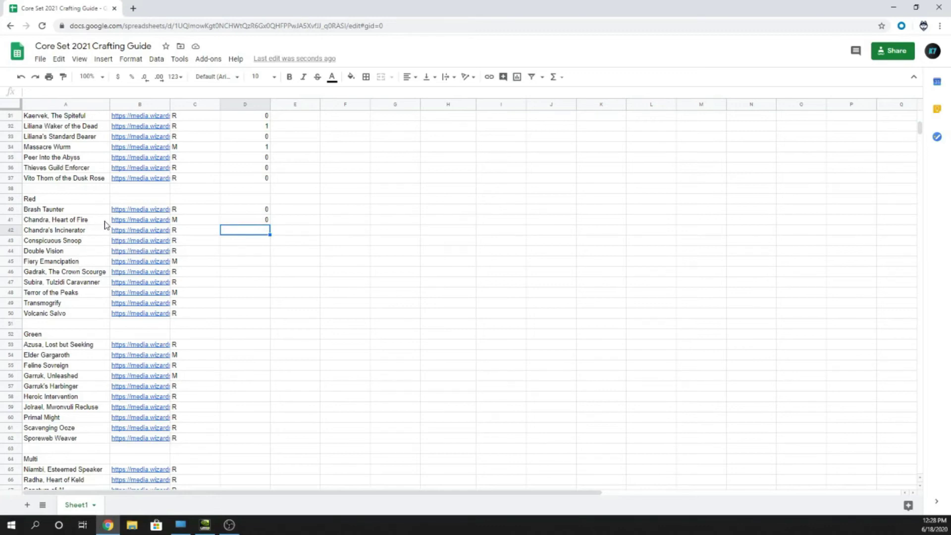
type("0")
key("Return")
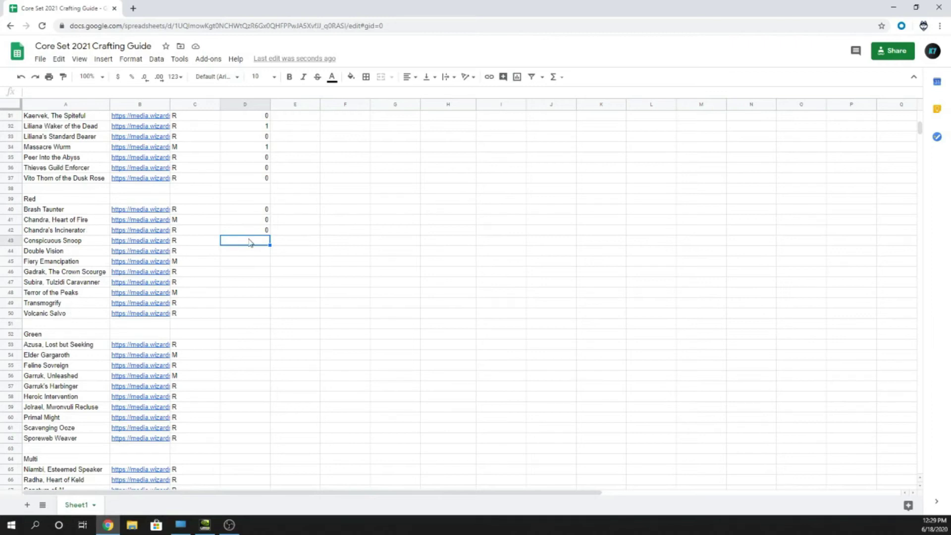
View the linked card image for Conspicuous Snoop, close it, and enter 0 for the card in column D.
mouse_move(147, 242)
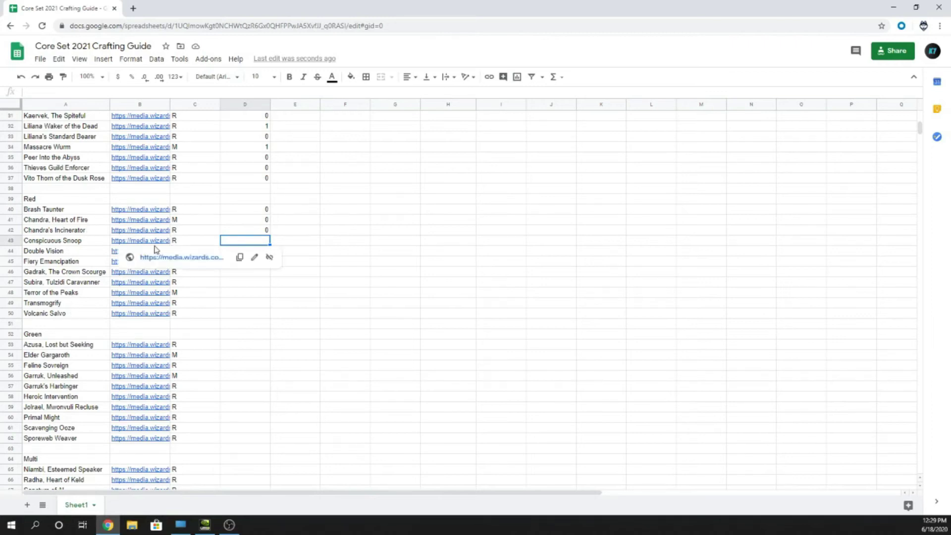
left_click(159, 257)
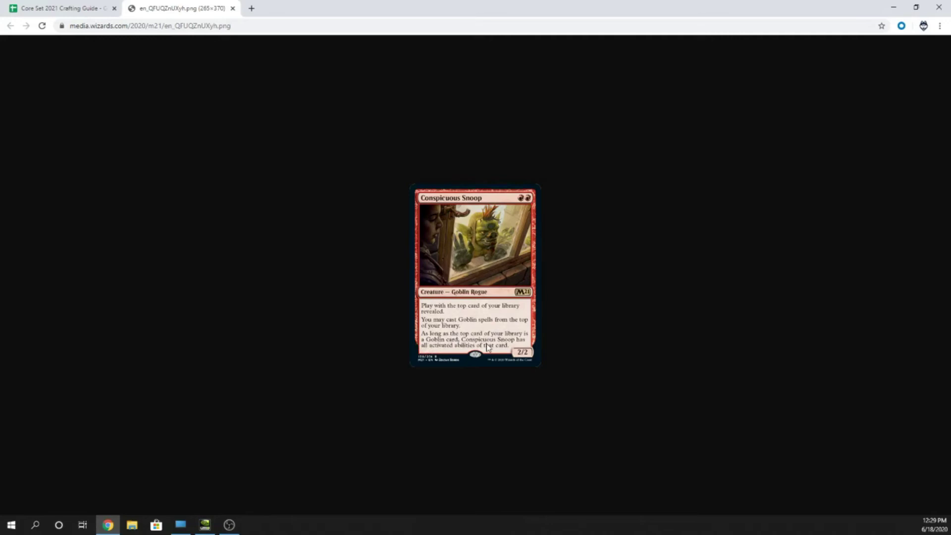
left_click(233, 8)
type("0")
key("Return")
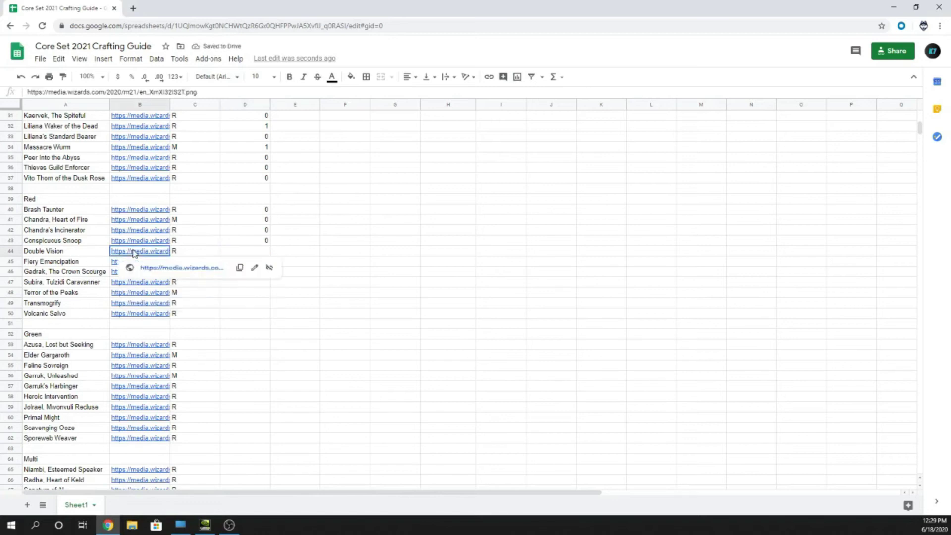
View the Double Vision card image, check it against the Stormwing Entity row, and enter 1 for Double Vision in column D.
left_click(157, 270)
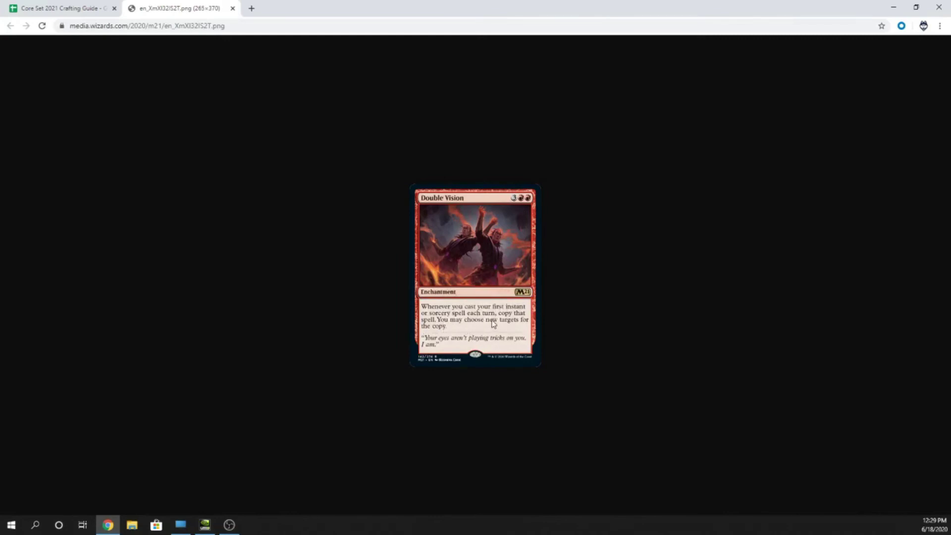
left_click(233, 8)
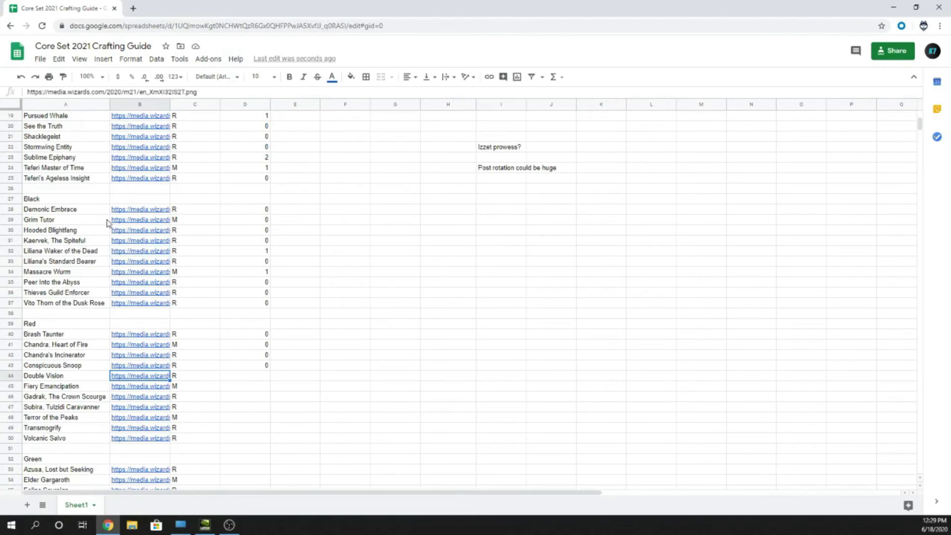
scroll(108, 223, "up", 2)
left_click(73, 200)
left_click_drag(73, 199, 259, 203)
scroll(319, 250, "down", 4)
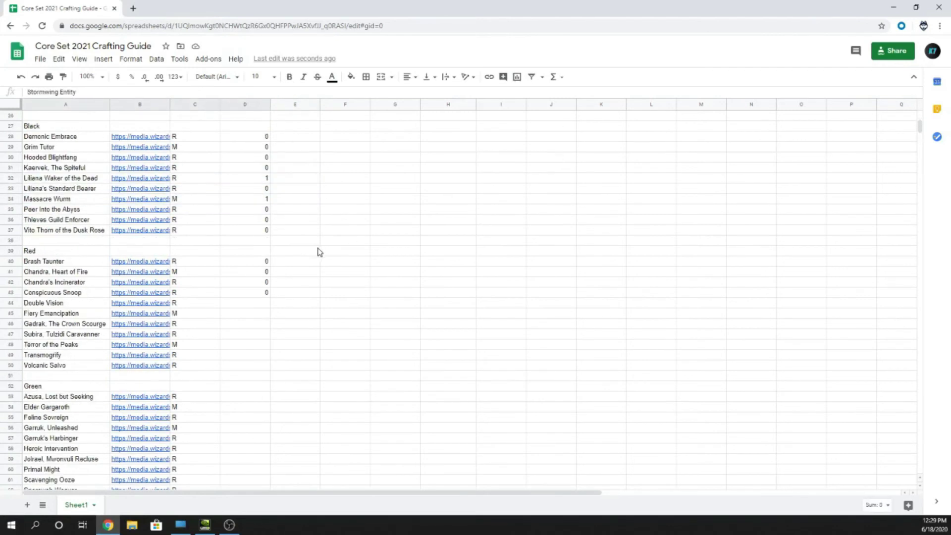
left_click(251, 296)
left_click(254, 303)
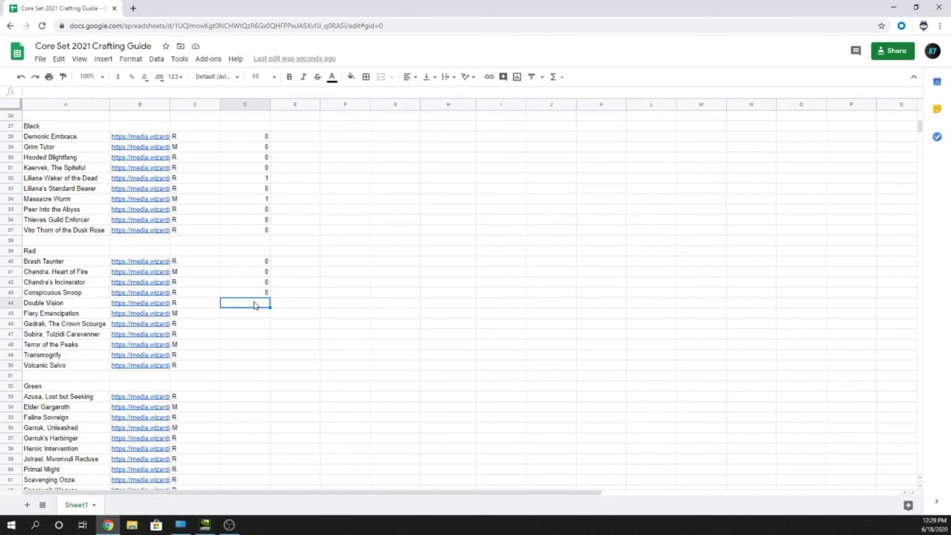
type("1")
key("Return")
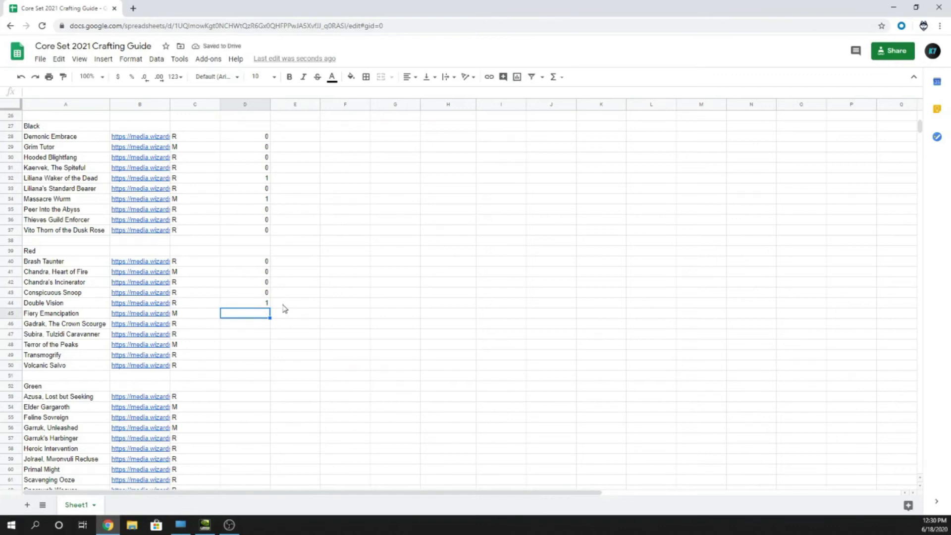
View the linked card image for Fiery Emancipation, close it, and enter 1 for the card in column D.
mouse_move(134, 313)
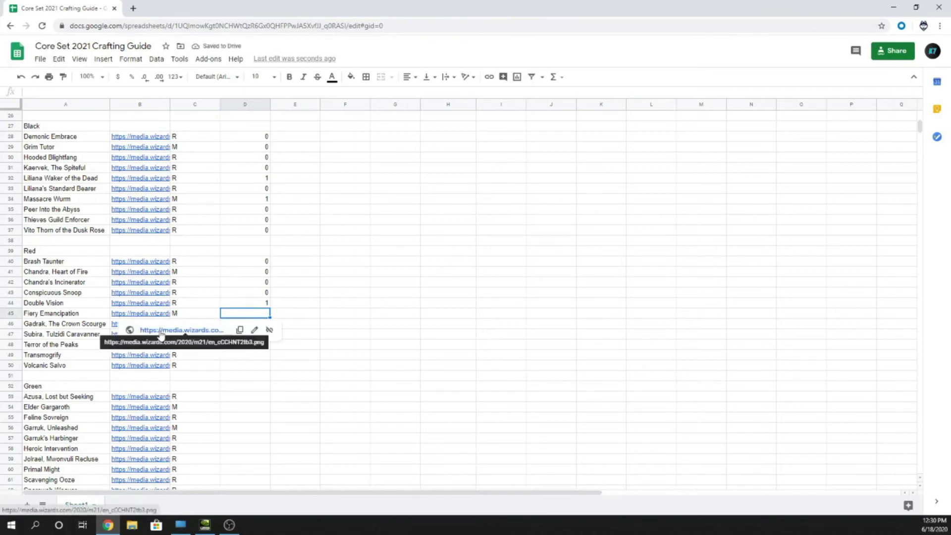
left_click(148, 329)
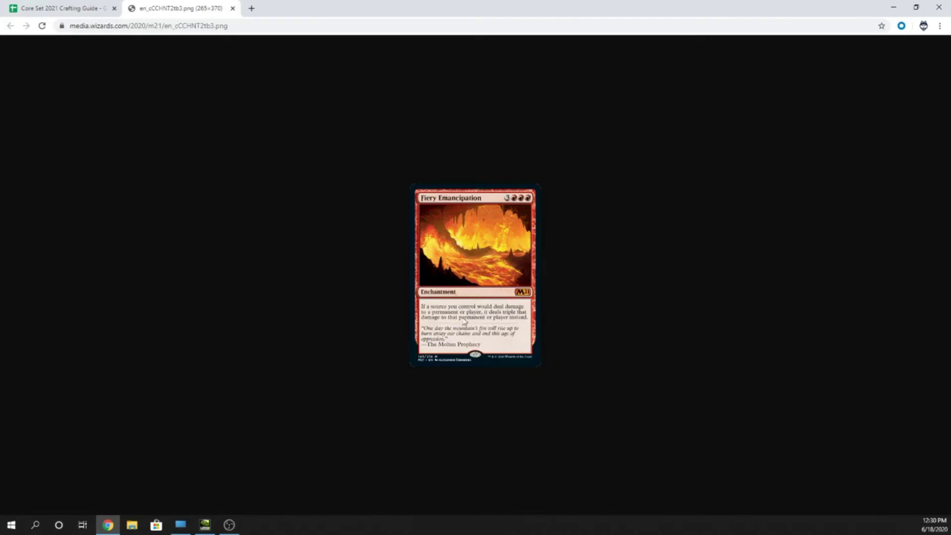
left_click(232, 7)
type("1")
key("Return")
scroll(322, 337, "up", 1)
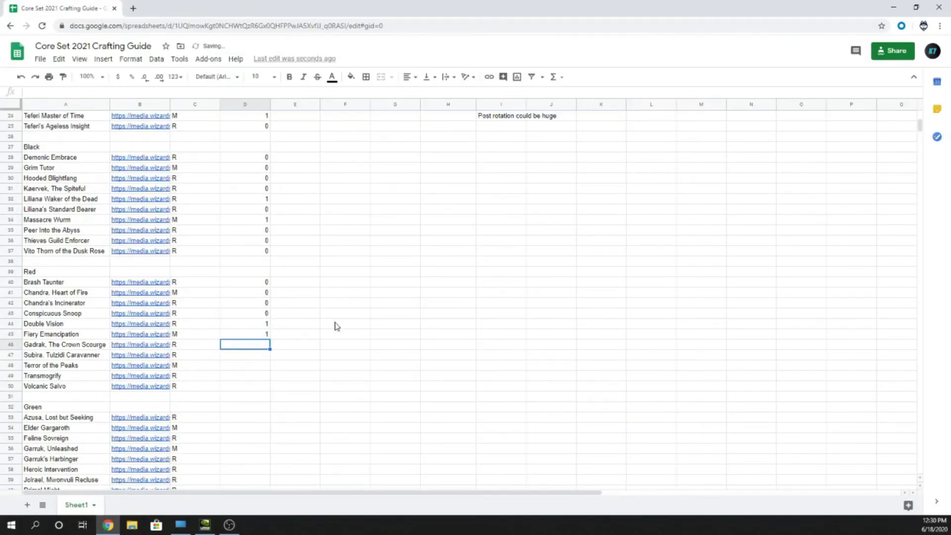
scroll(336, 325, "down", 2)
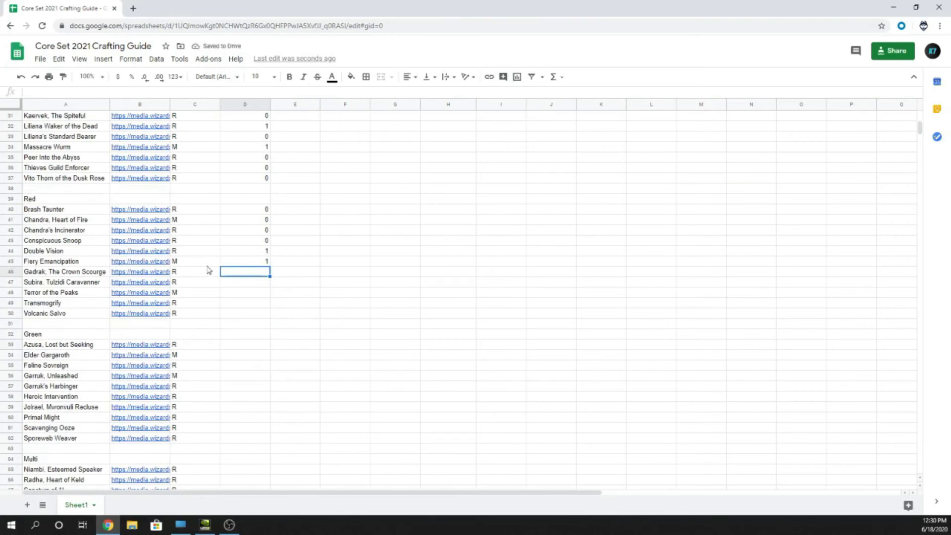
key("Up")
key("Up")
left_click(250, 264)
key("Up")
left_click(250, 266)
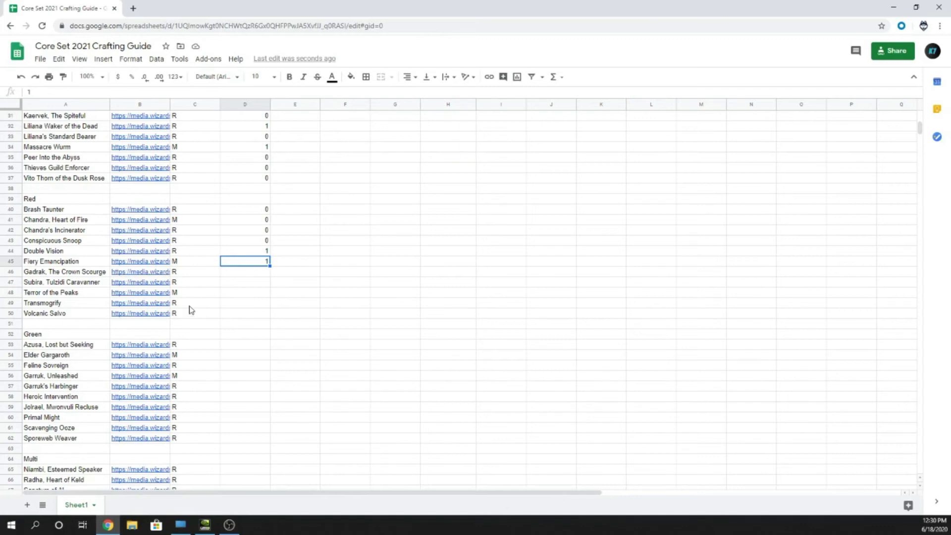
View the linked card image for Gadrak, The Crown Scourge, close it, and enter 0 for the card in column D.
left_click(252, 275)
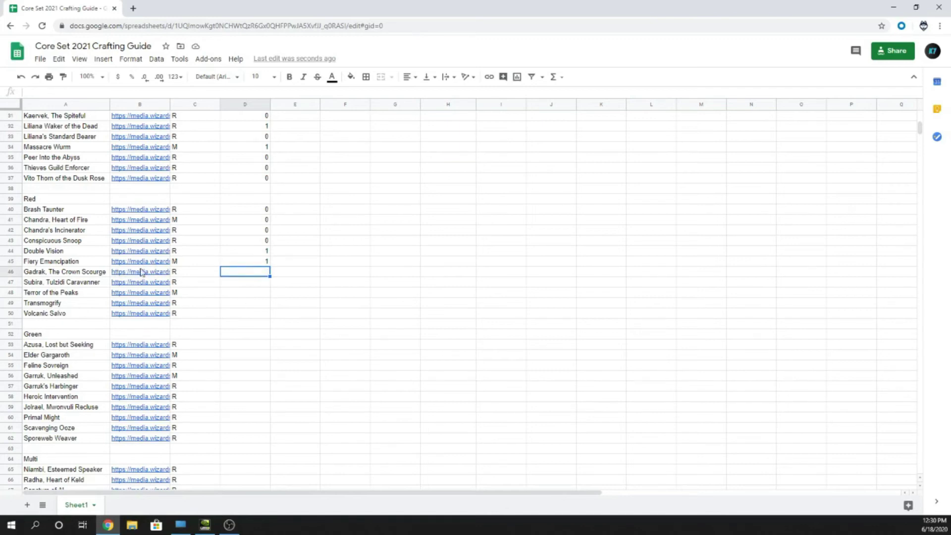
mouse_move(151, 256)
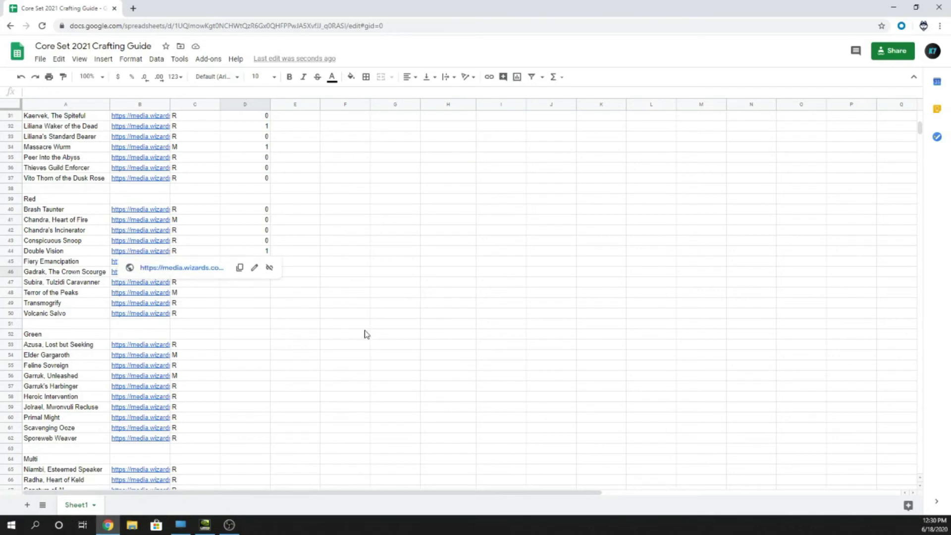
left_click(419, 325)
left_click(142, 272)
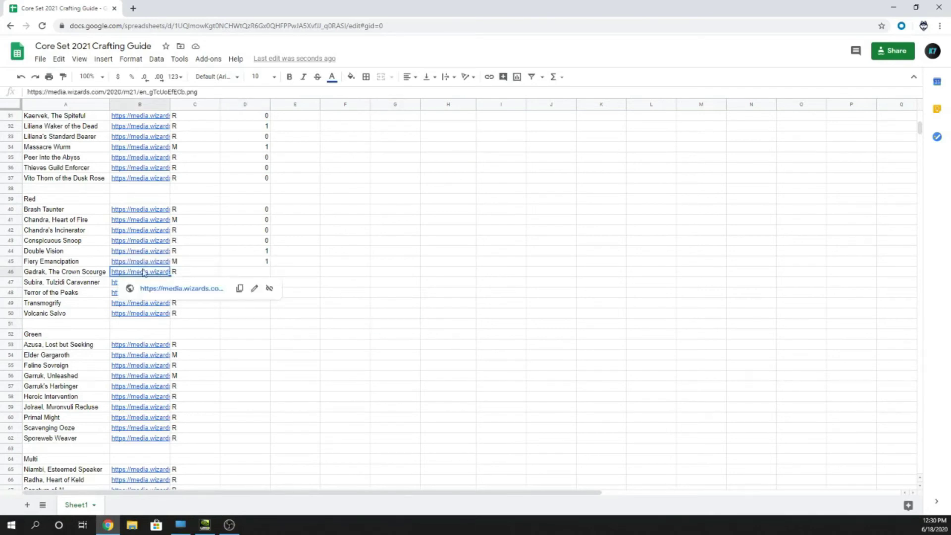
left_click(168, 289)
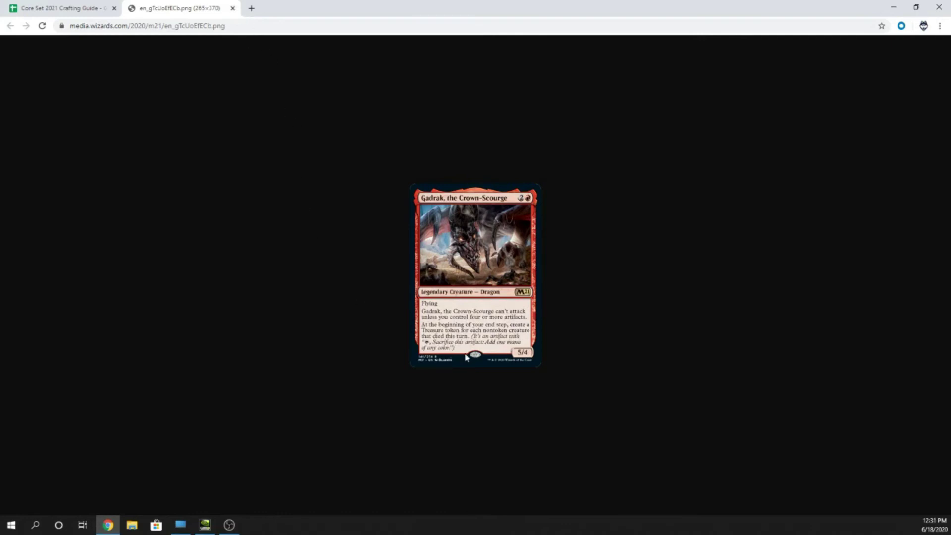
left_click(232, 8)
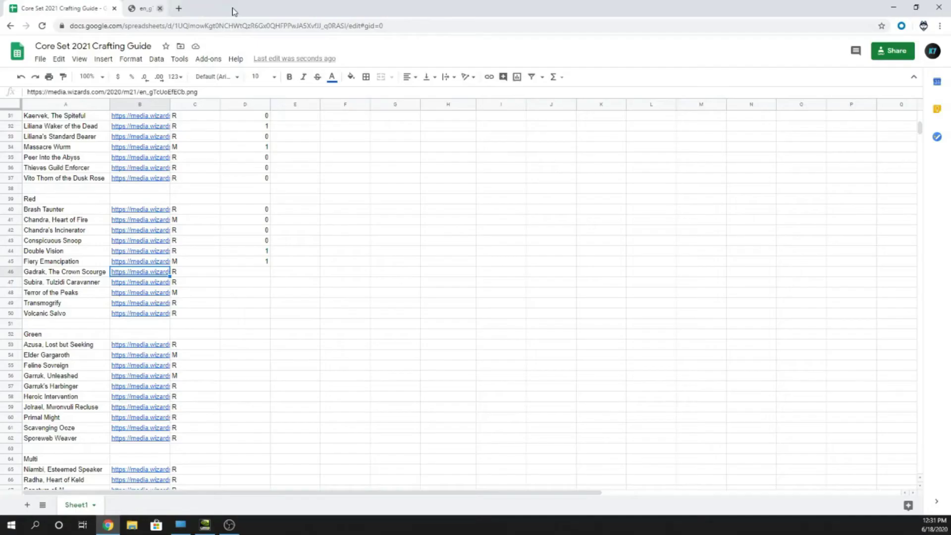
left_click(259, 272)
type("0")
key("Return")
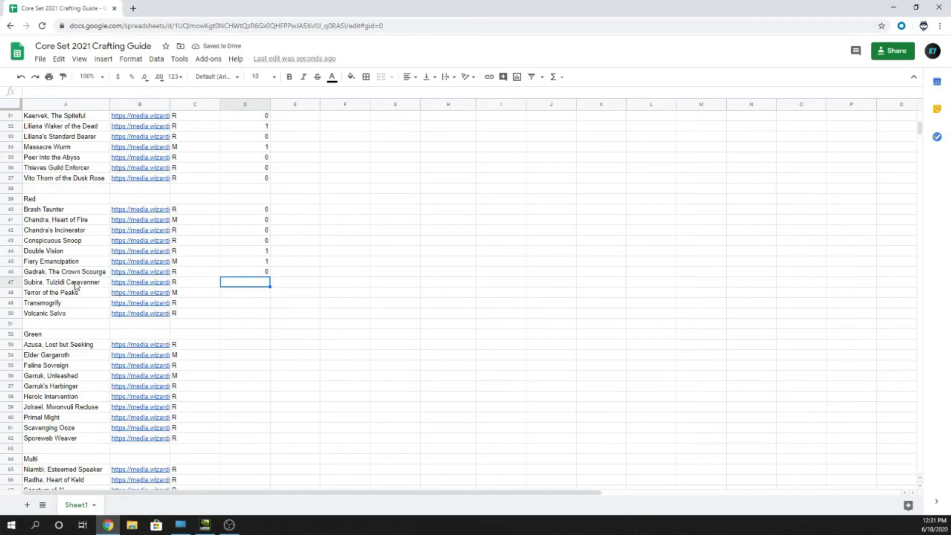
View the linked card image for Subira, Tulzidi Caravanner, close it, and enter 0 for the card in column D.
left_click(132, 283)
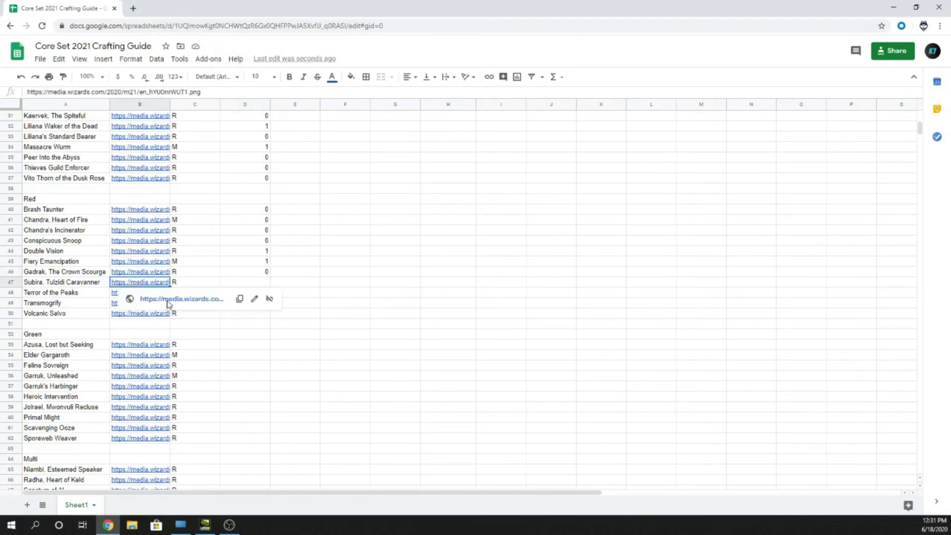
left_click(168, 299)
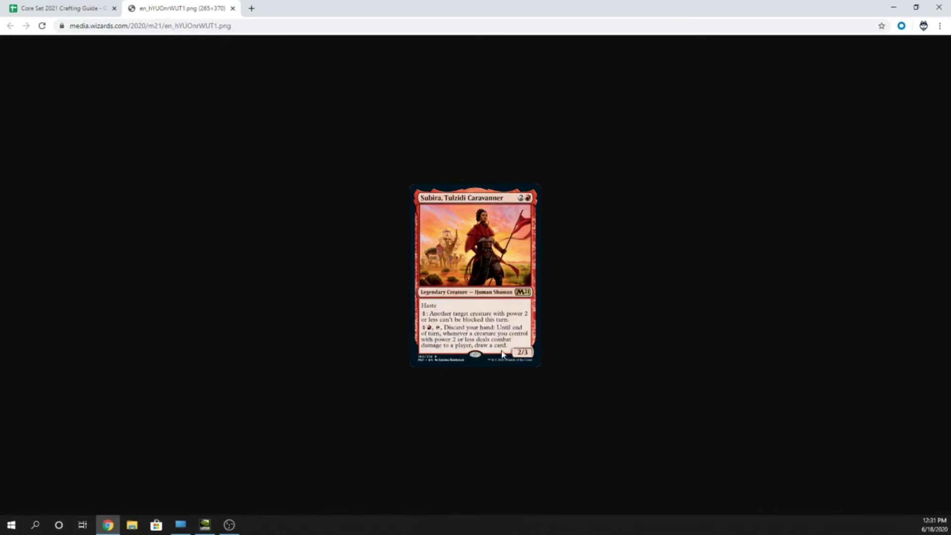
left_click(232, 8)
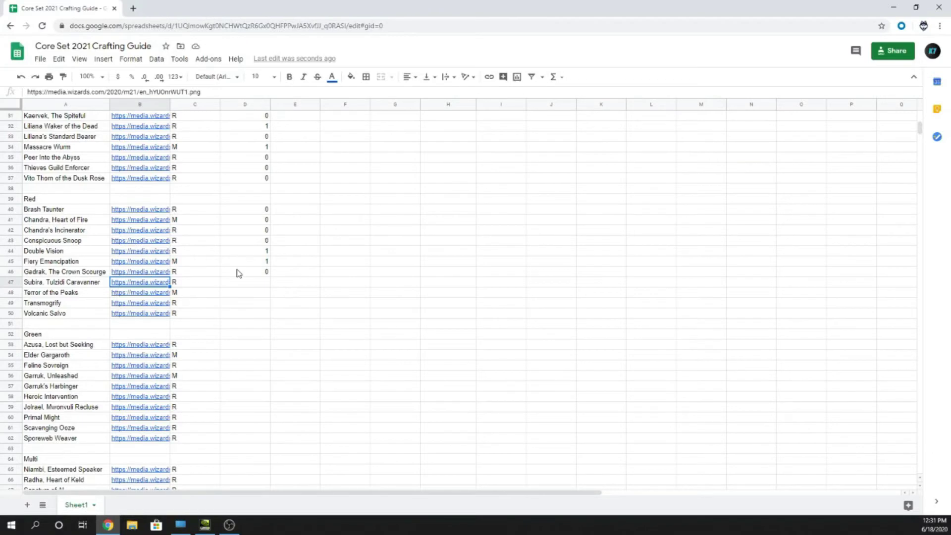
left_click(258, 281)
type("0")
key("Return")
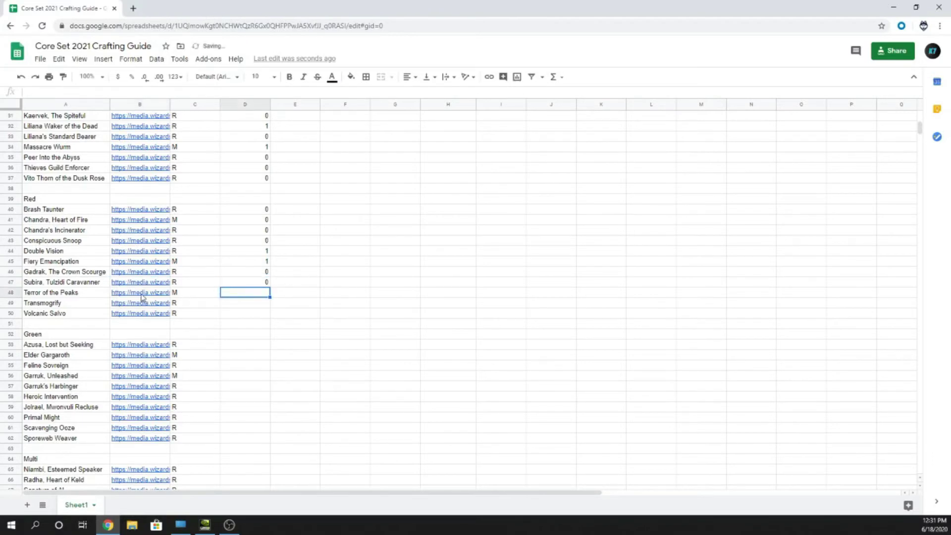
View the linked card image for Terror of the Peaks, close it, and enter 1 for the card in column D.
left_click(155, 311)
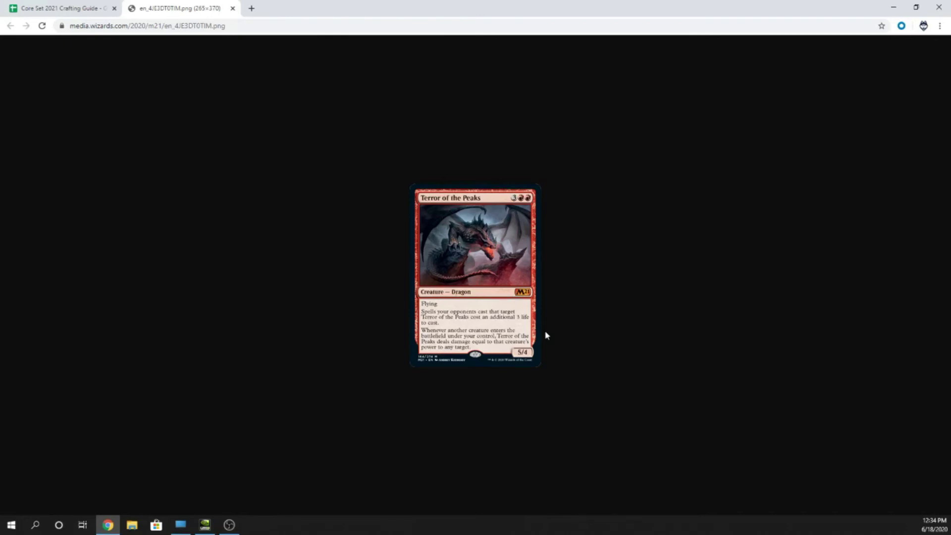
left_click(232, 9)
type("1")
key("Return")
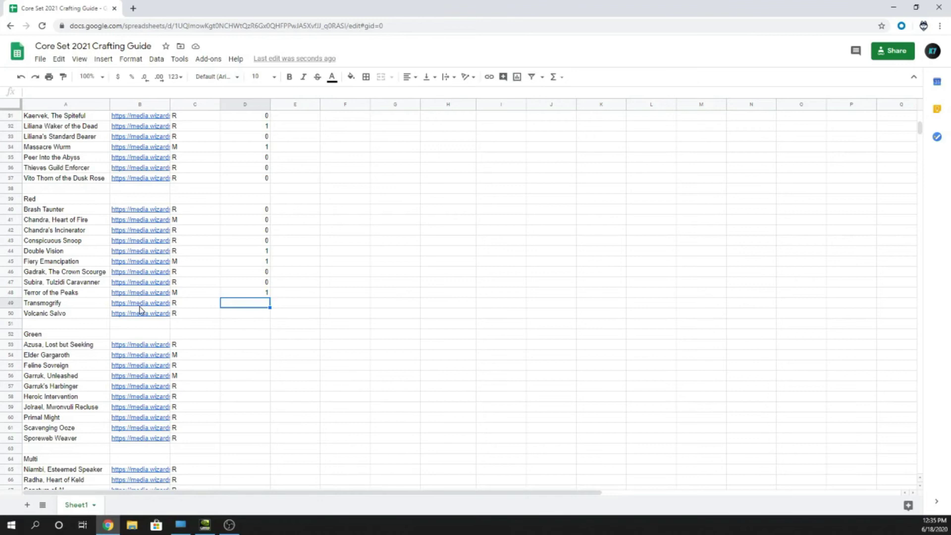
View the linked card image for Transmogrify, close it, and enter 0 for the card in column D.
mouse_move(140, 309)
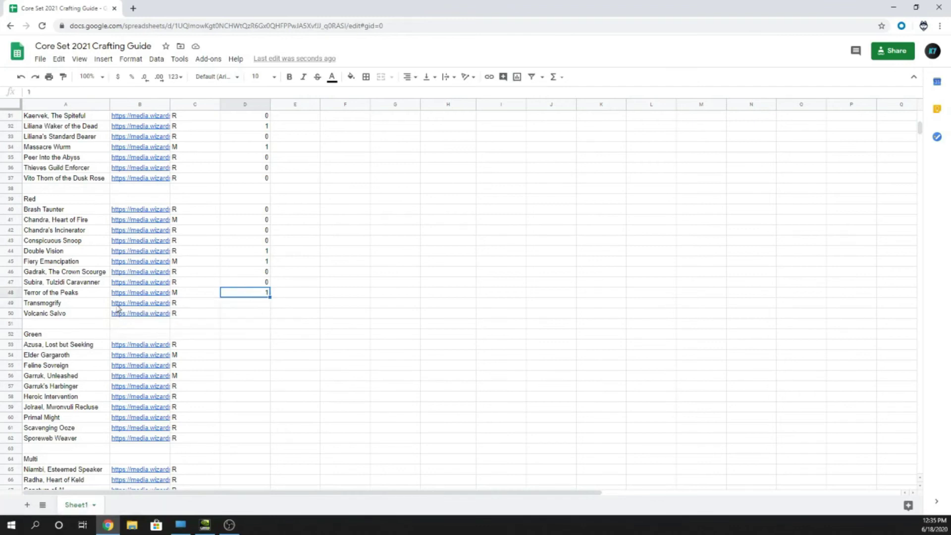
left_click(242, 290)
left_click(151, 321)
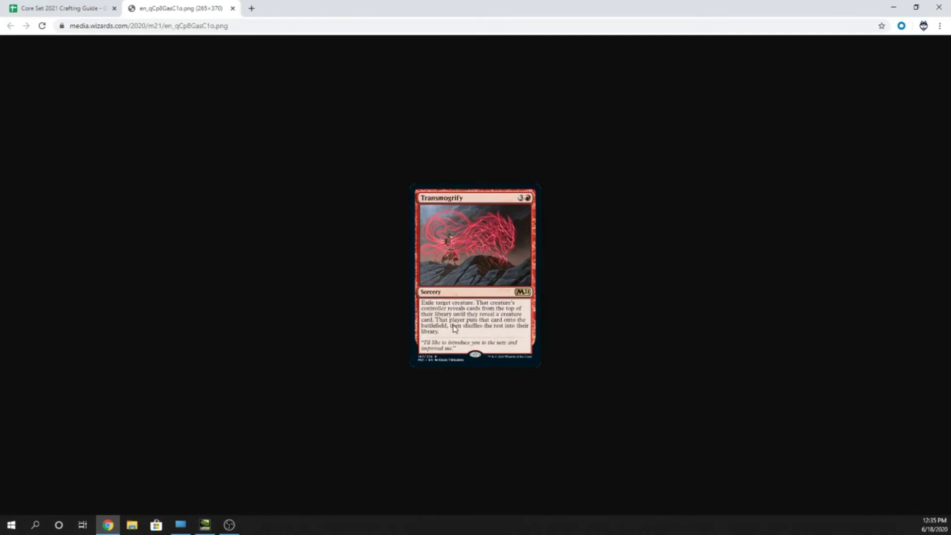
left_click(232, 8)
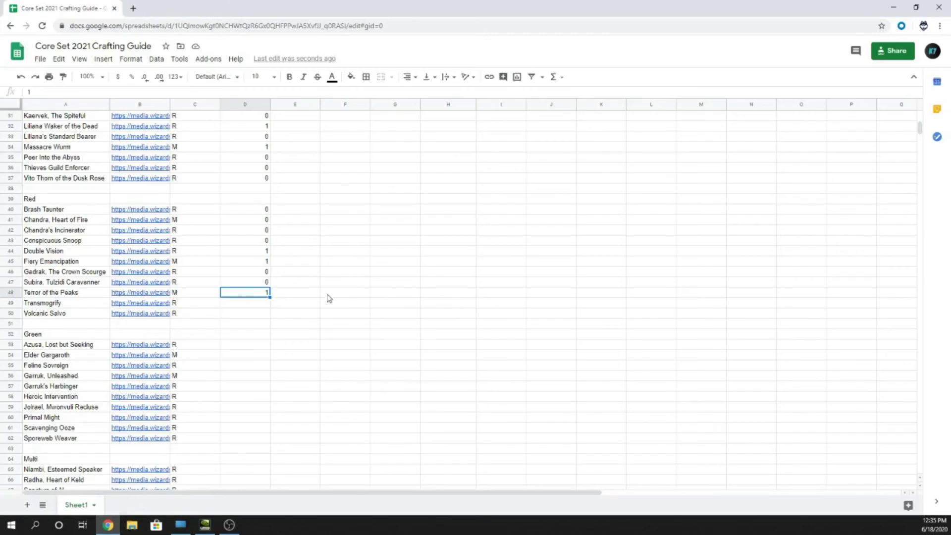
key("Down")
type("0")
key("Return")
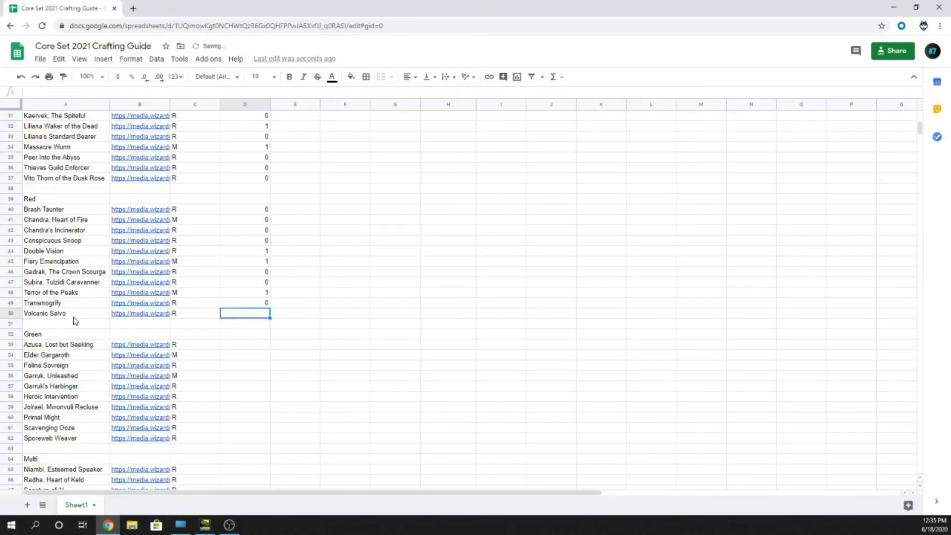
View the linked card image for Volcanic Salvo, close it, and enter 1 for the card in column D.
mouse_move(144, 314)
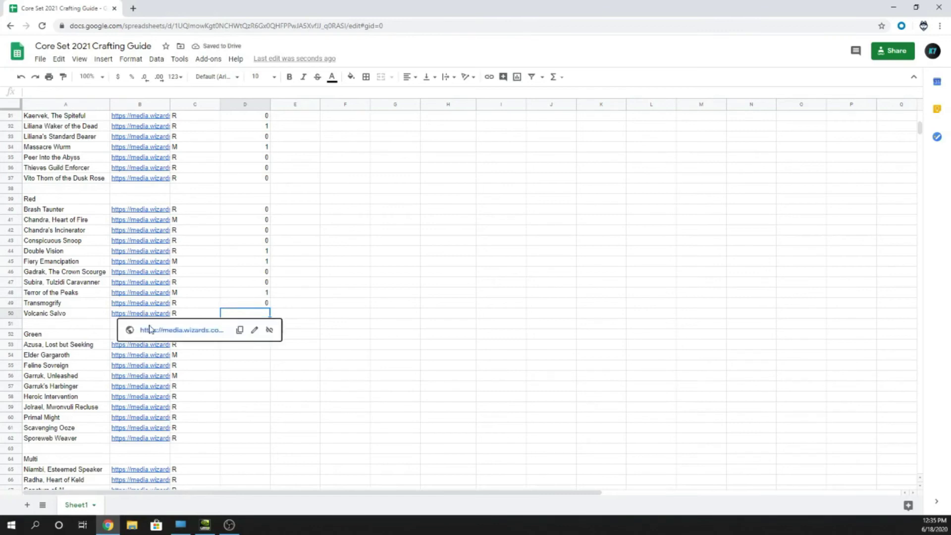
left_click(198, 330)
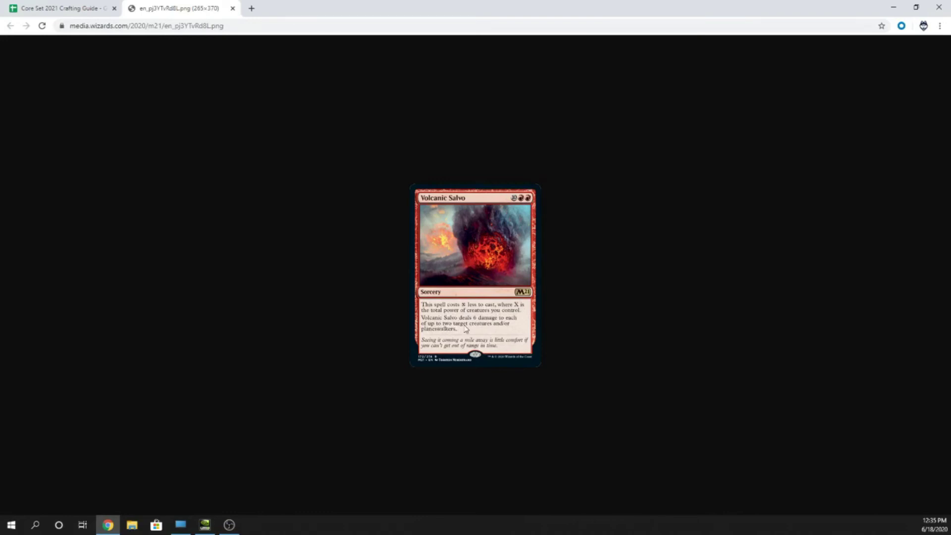
left_click(232, 8)
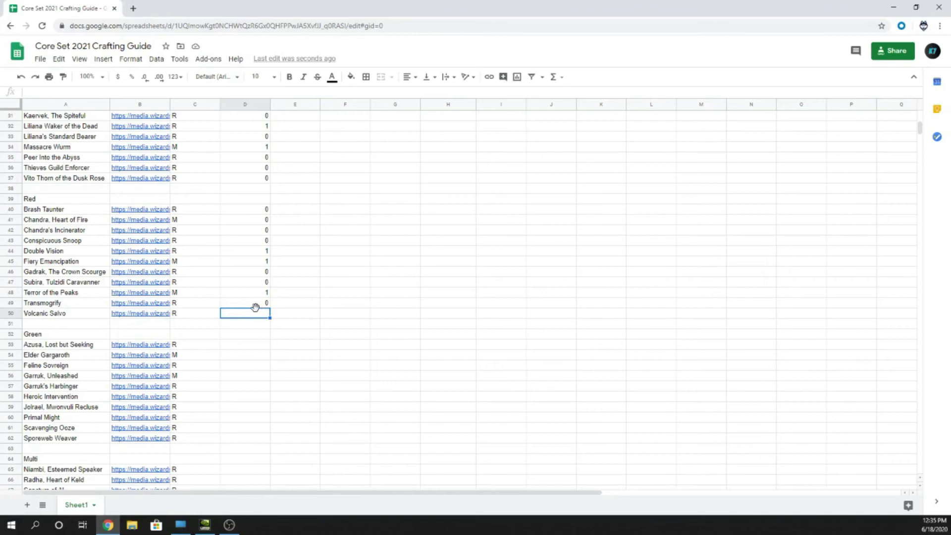
type("1")
key("Return")
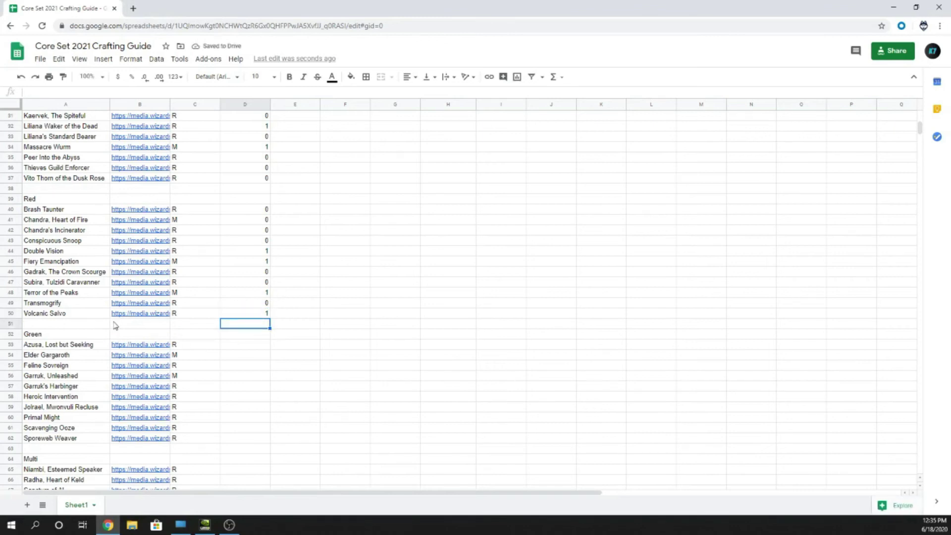
Review the Red section's entries, comparing the Terror of the Peaks and Volcanic Salvo rows, and look over the Green cards listed below.
left_click(262, 312)
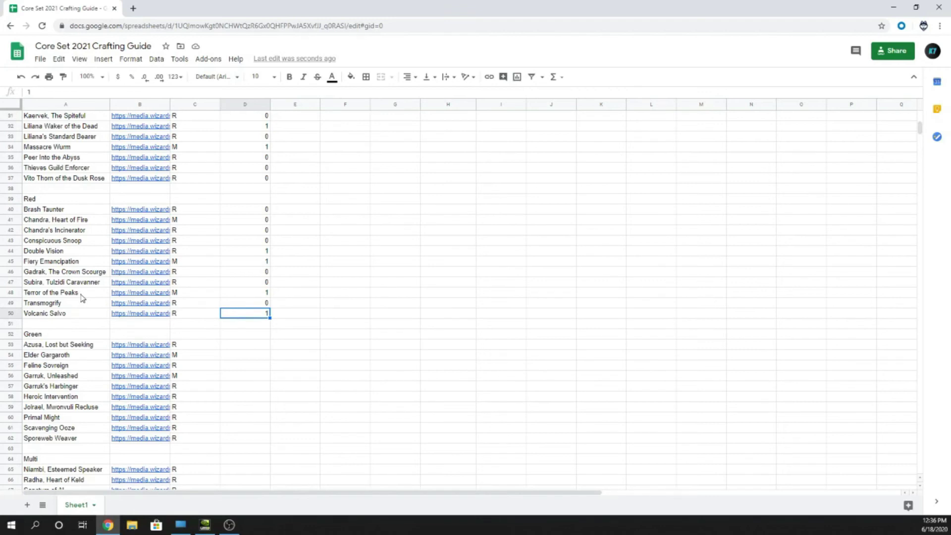
scroll(241, 329, "down", 2)
scroll(241, 328, "up", 2)
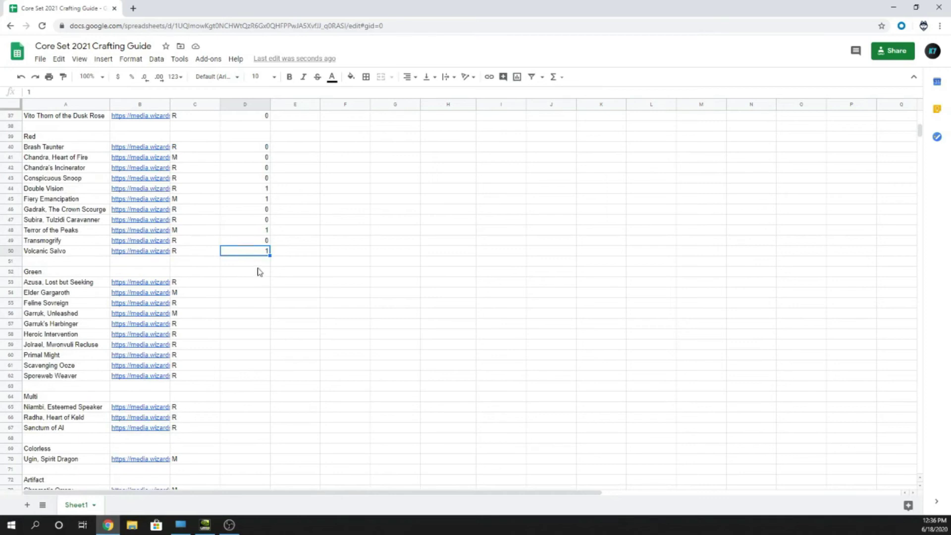
scroll(227, 271, "down", 2)
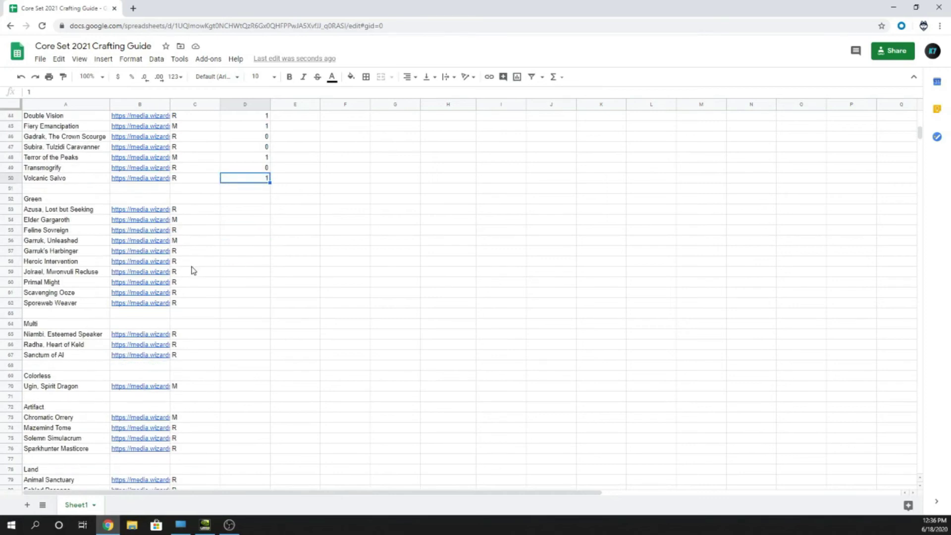
scroll(197, 240, "up", 1)
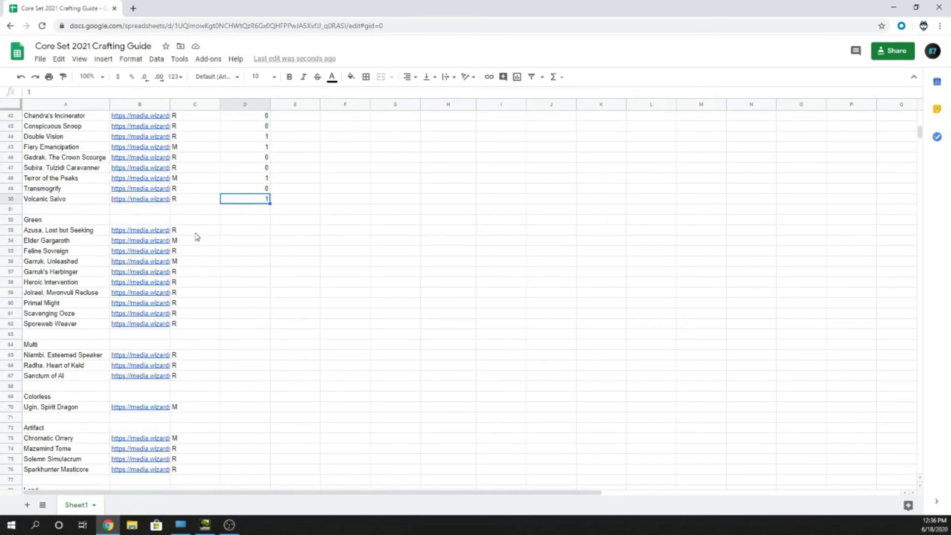
left_click(87, 178)
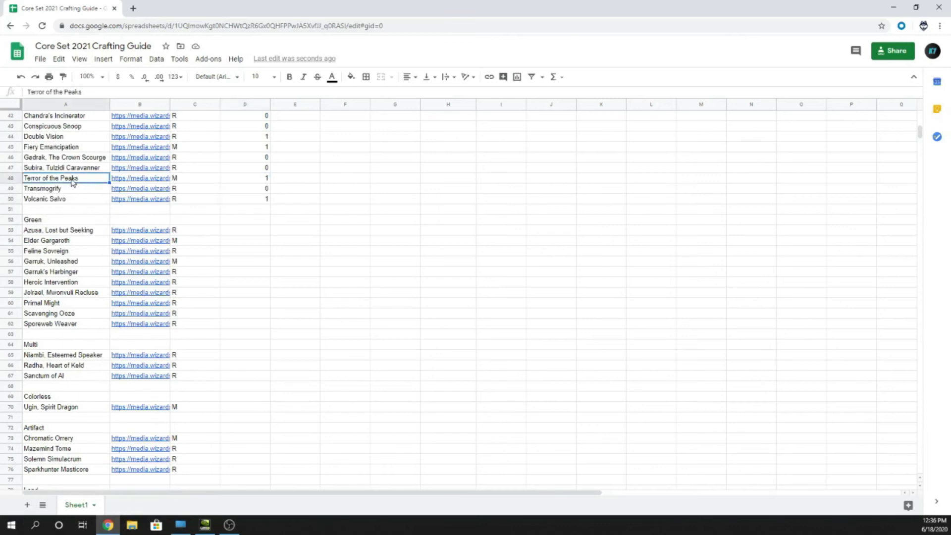
left_click(69, 198)
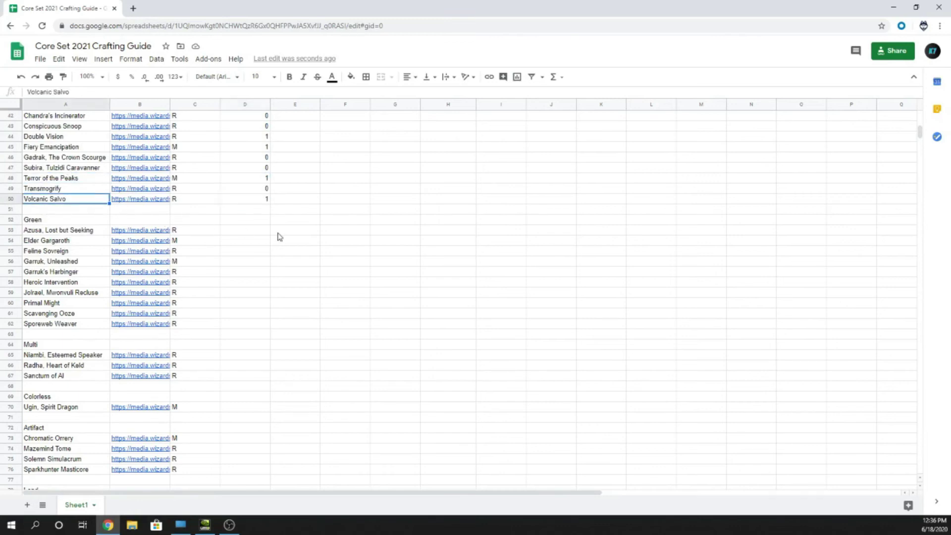
left_click(90, 179)
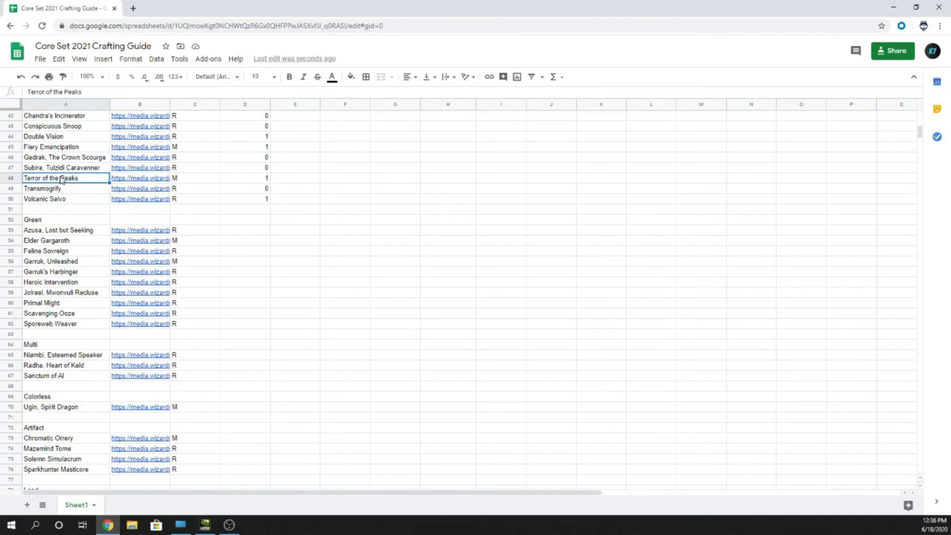
left_click_drag(109, 182, 248, 181)
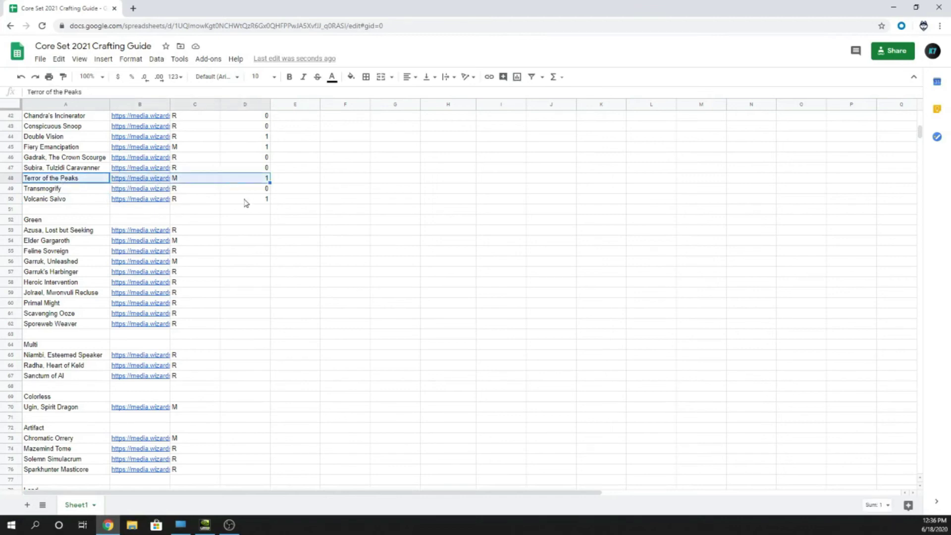
left_click(244, 199)
left_click(37, 179)
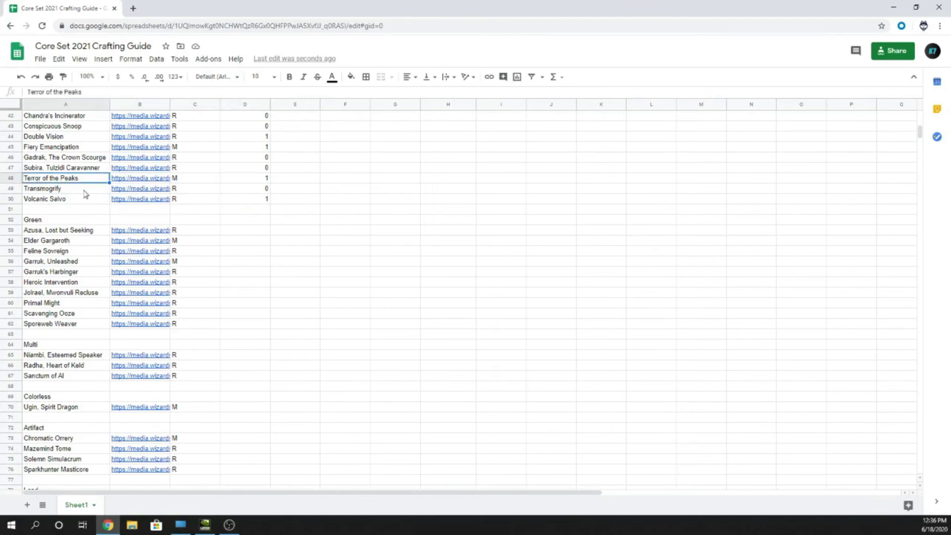
left_click(63, 199)
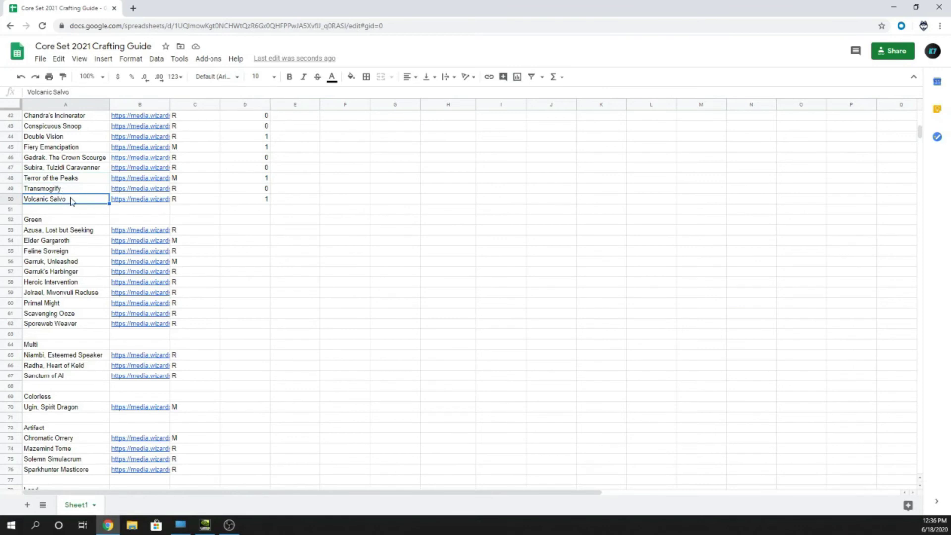
left_click(78, 183)
left_click(77, 204)
left_click(72, 182)
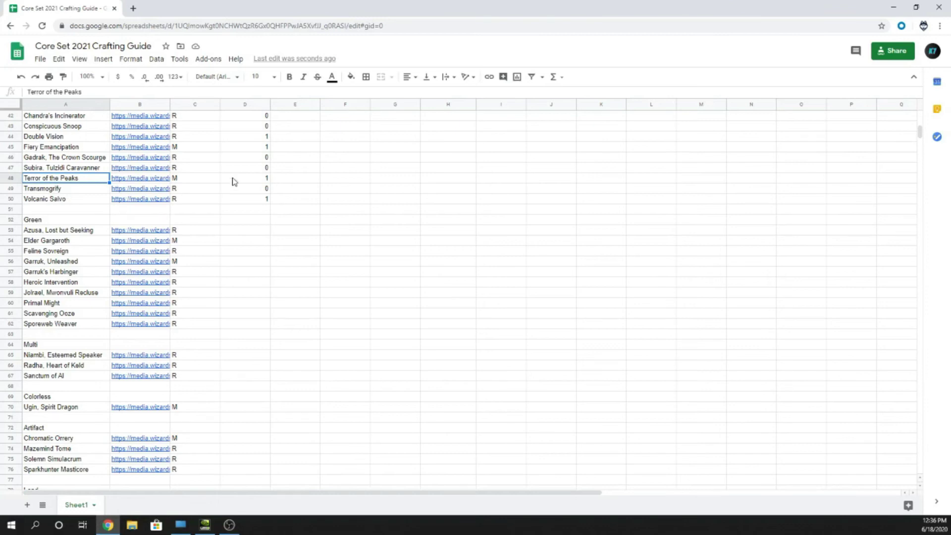
left_click(78, 199)
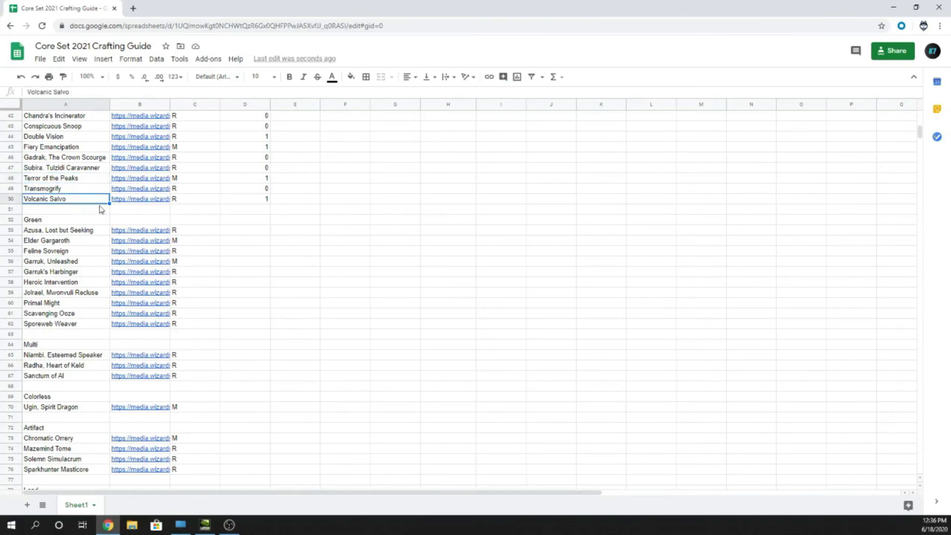
left_click(246, 260)
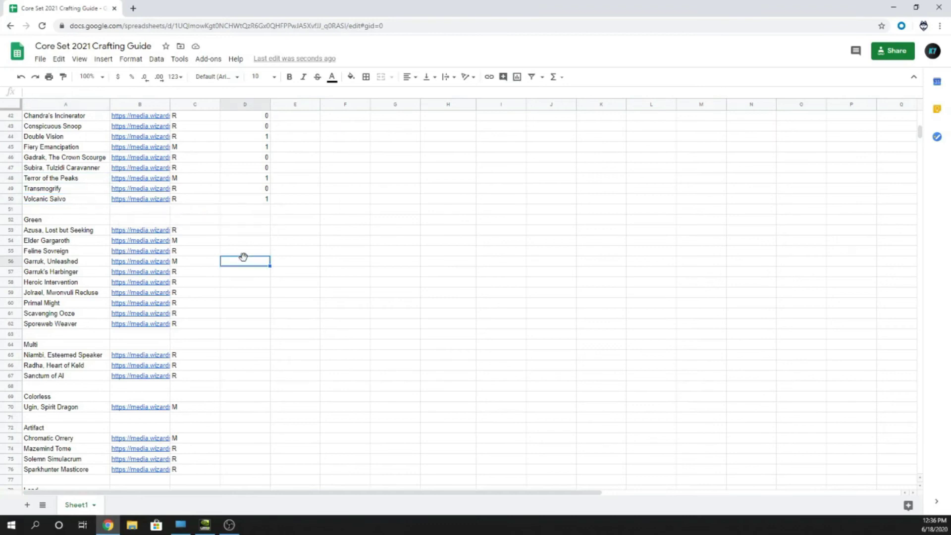
View the linked card image for Azusa, Lost but Seeking, close it, and enter 0 for the card in column D.
left_click(226, 231)
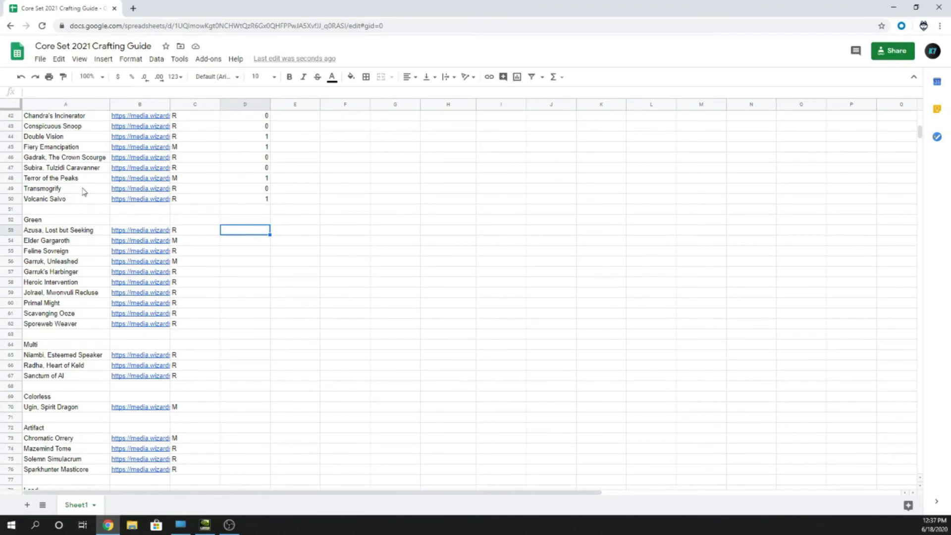
left_click(89, 232)
scroll(88, 236, "down", 1)
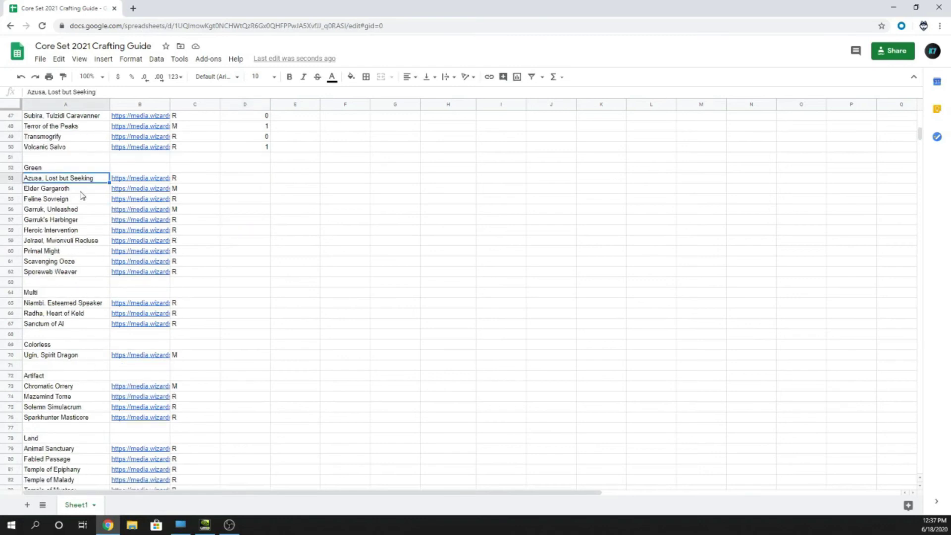
left_click(256, 181)
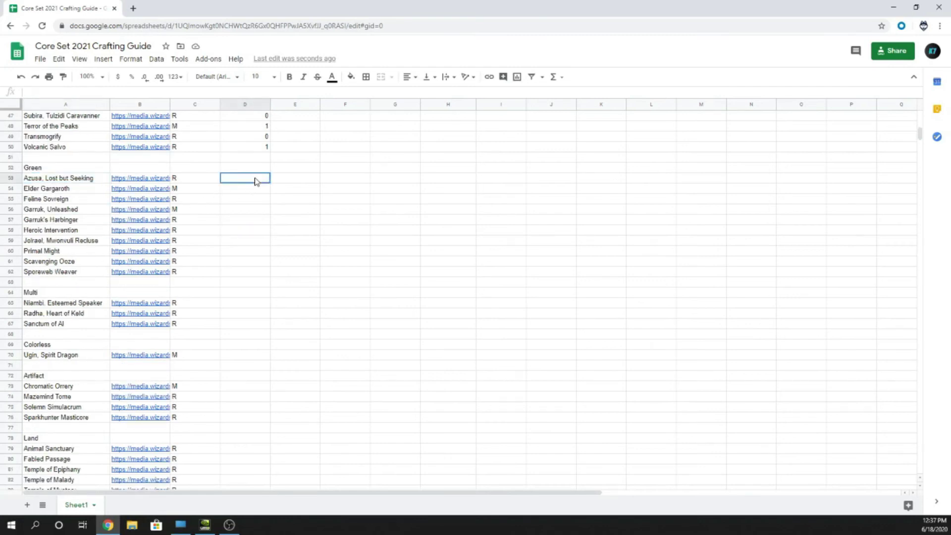
left_click(59, 177)
left_click(141, 181)
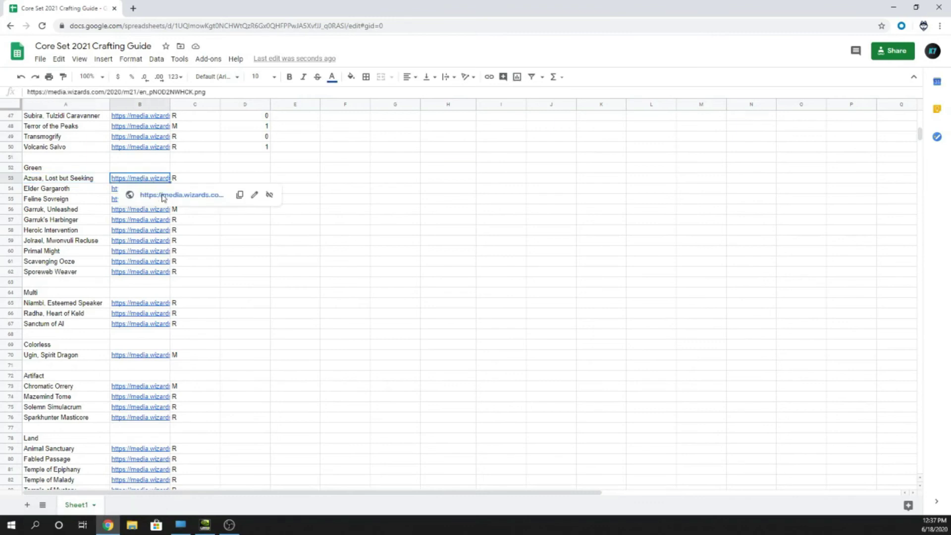
left_click(203, 195)
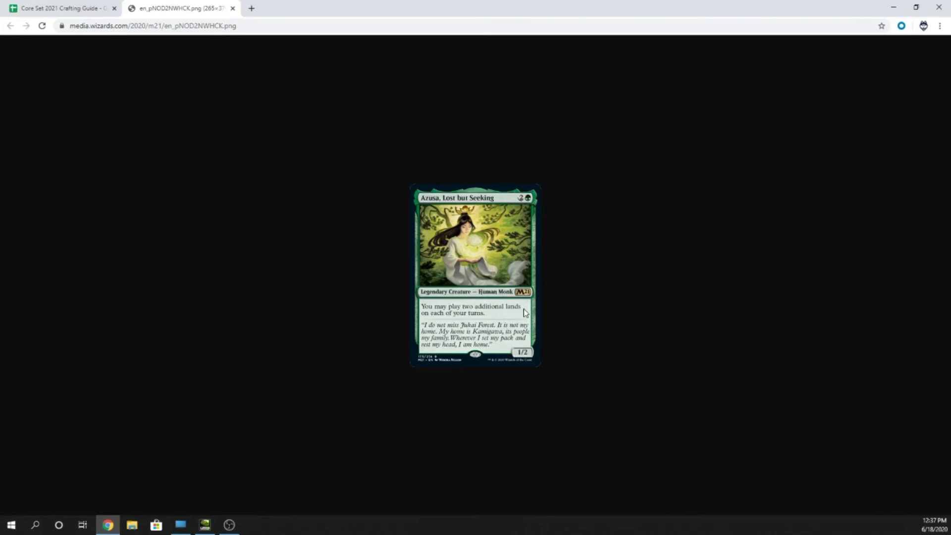
left_click(232, 8)
left_click(236, 180)
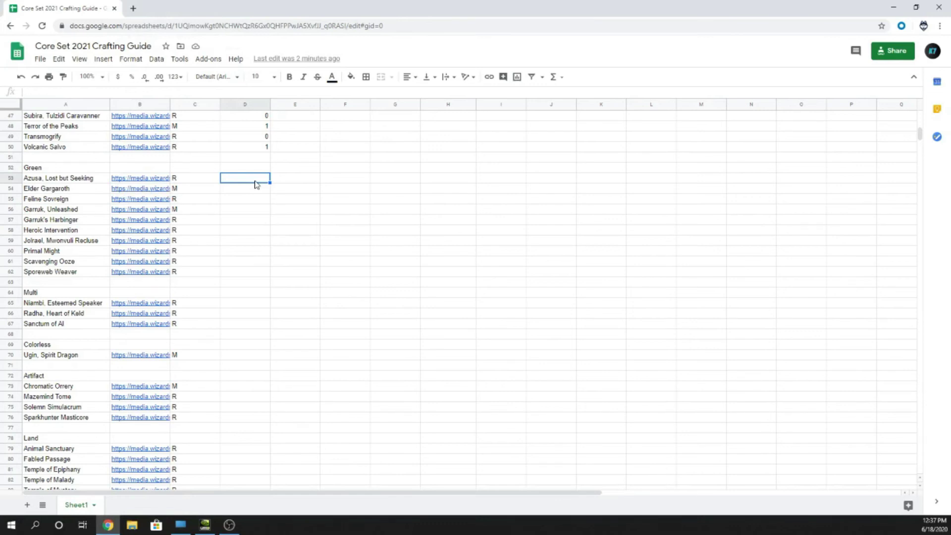
type("0")
key("Return")
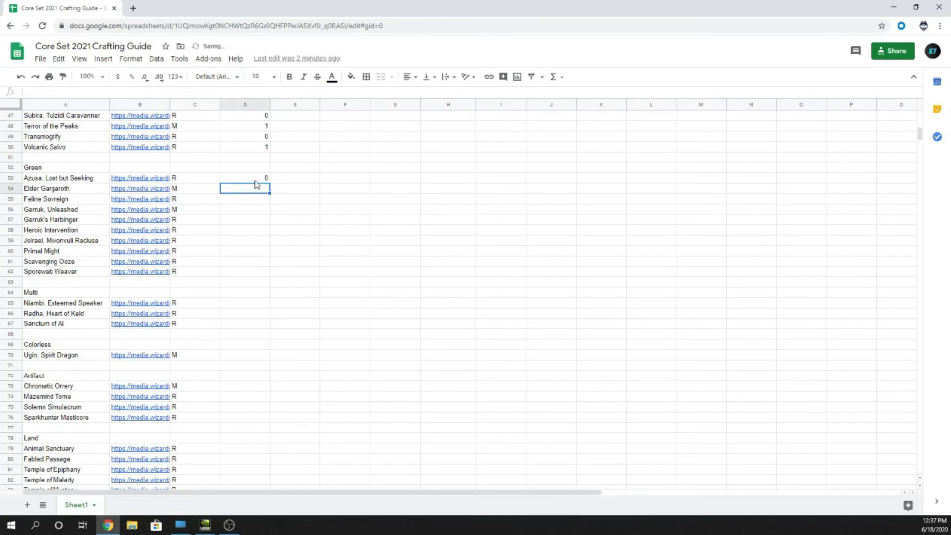
left_click(242, 179)
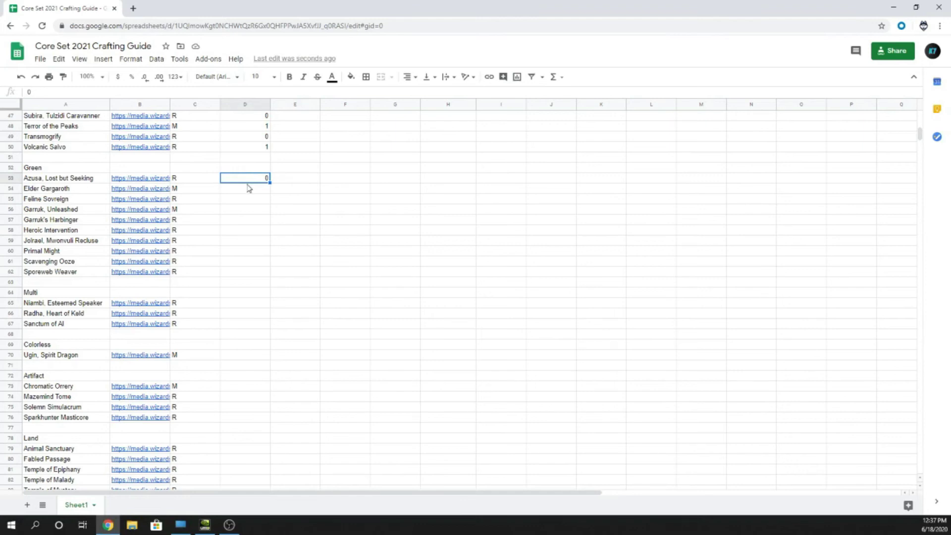
View the linked card image for Elder Gargaroth, close it, and enter 1 for the card in column D.
left_click(248, 191)
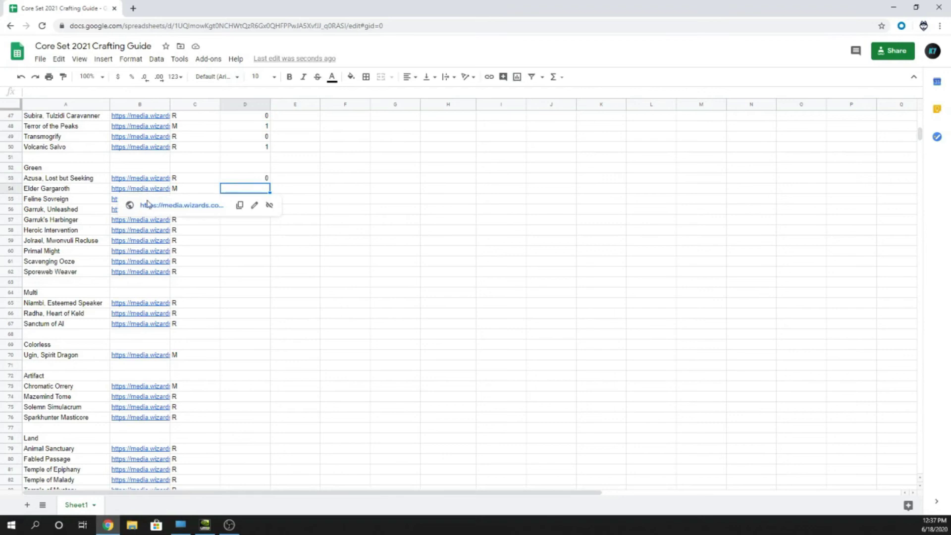
left_click(147, 204)
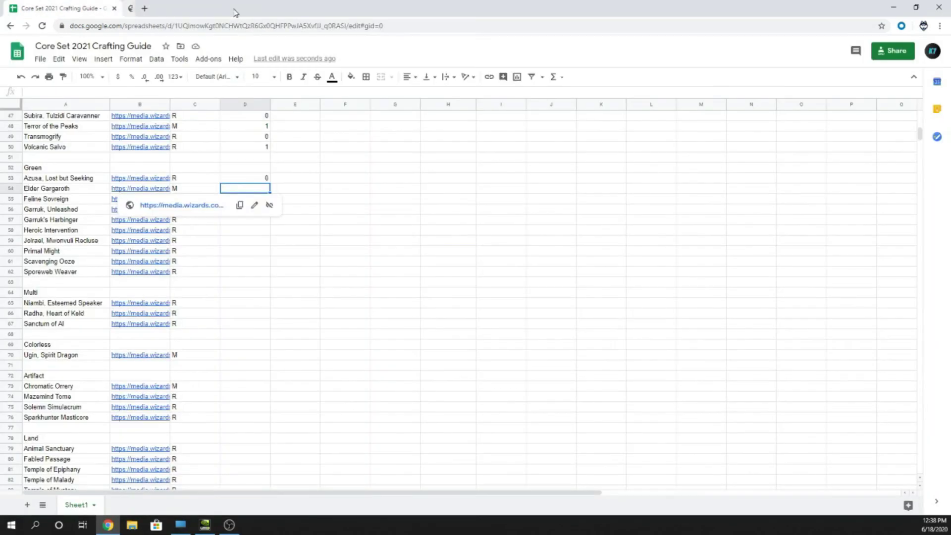
left_click(232, 8)
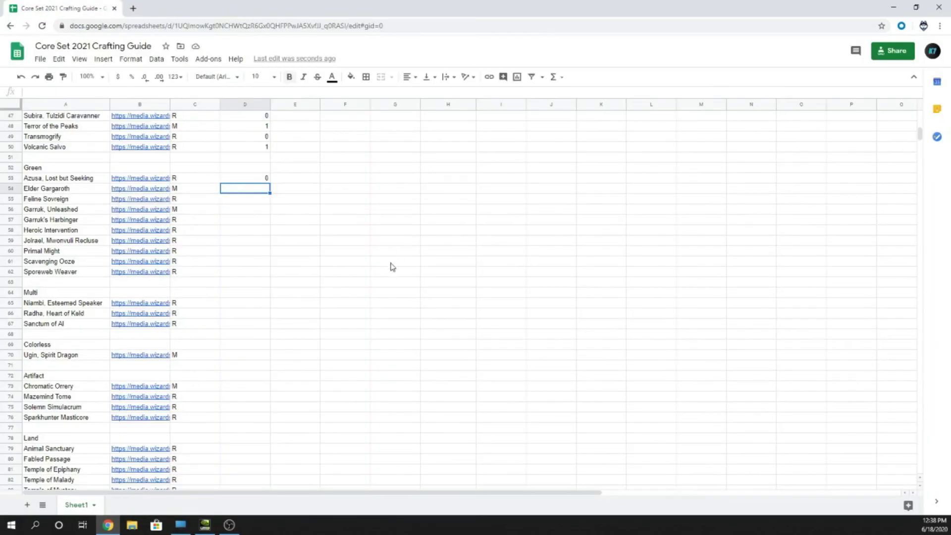
type("1")
key("Return")
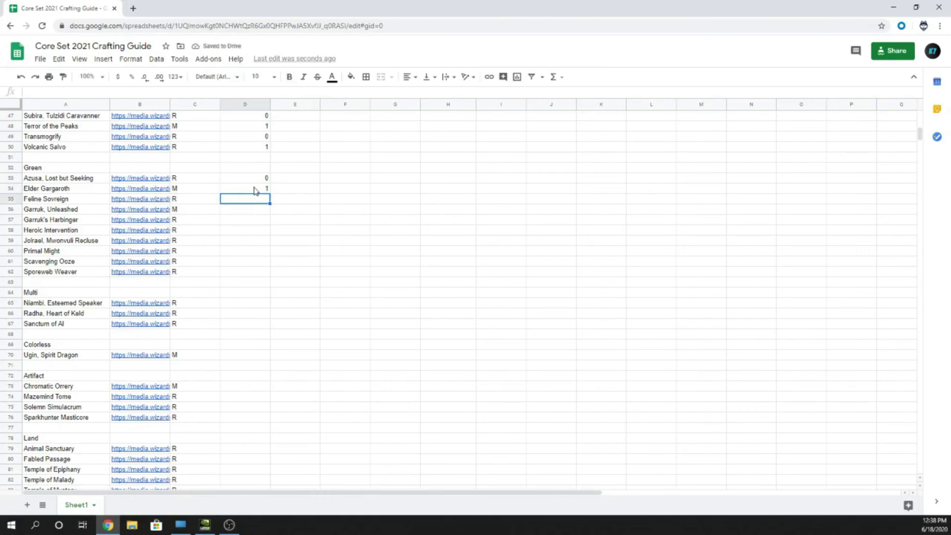
left_click(254, 191)
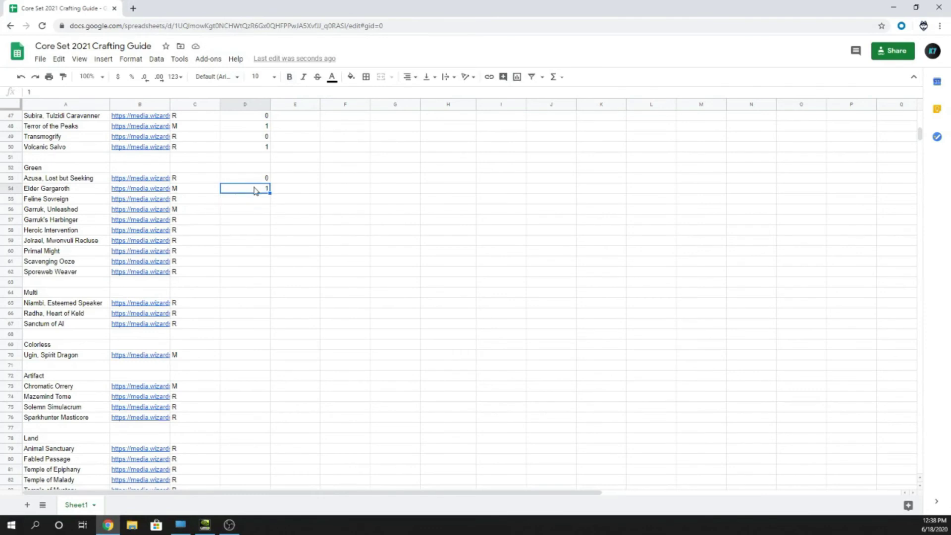
key("Down")
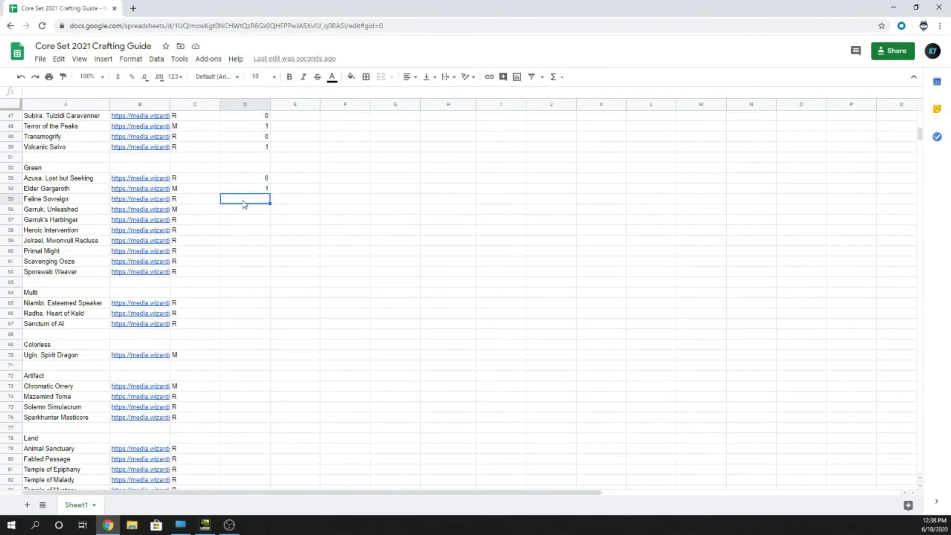
left_click(246, 191)
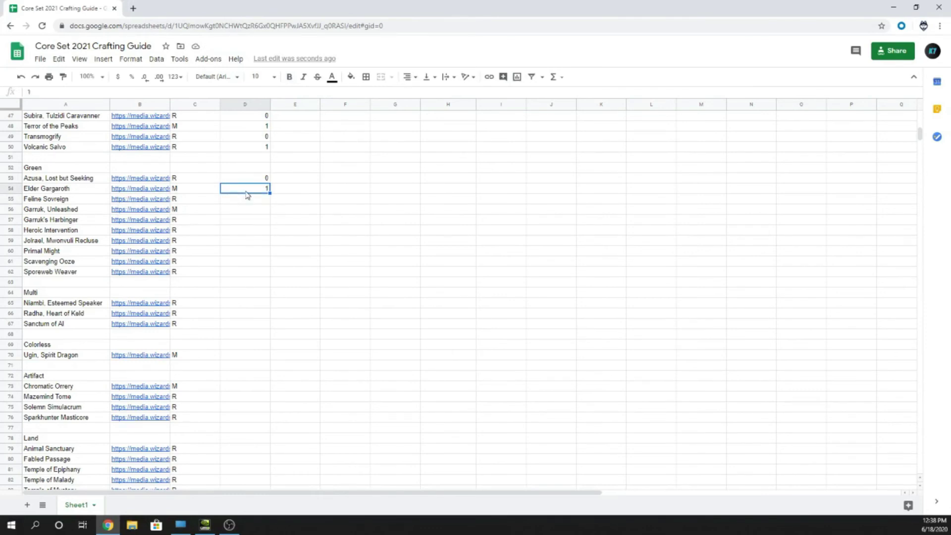
View the linked card image for Feline Sovreign, close it, and enter 0 for the card in column D.
left_click(251, 200)
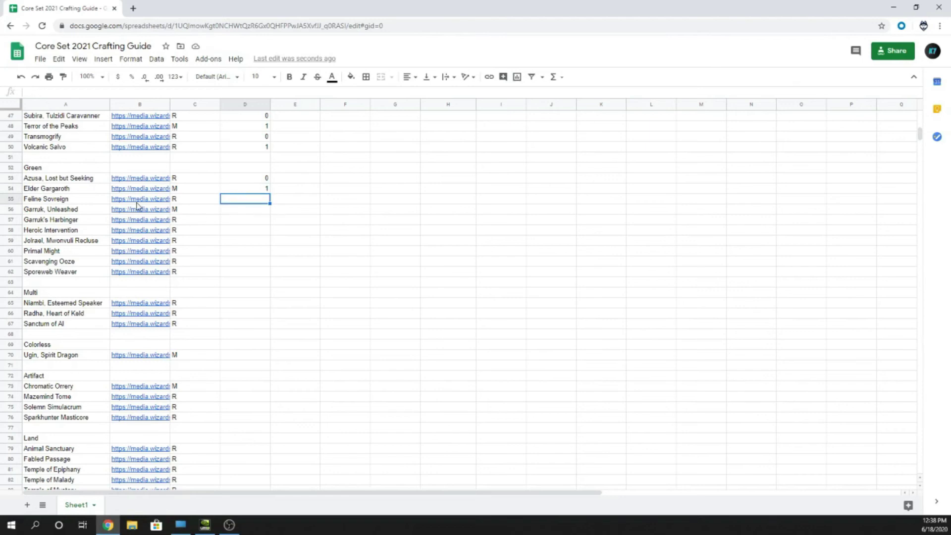
mouse_move(138, 204)
left_click(166, 216)
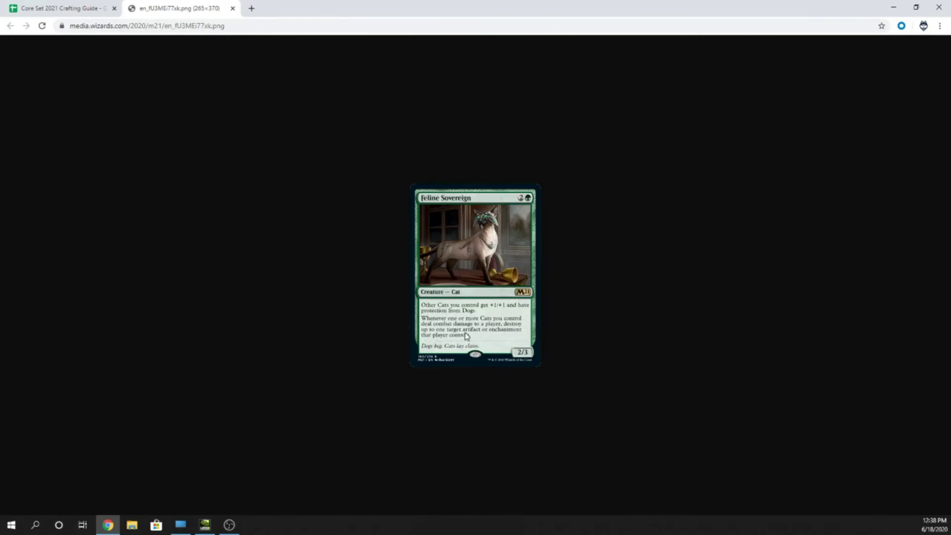
left_click(233, 8)
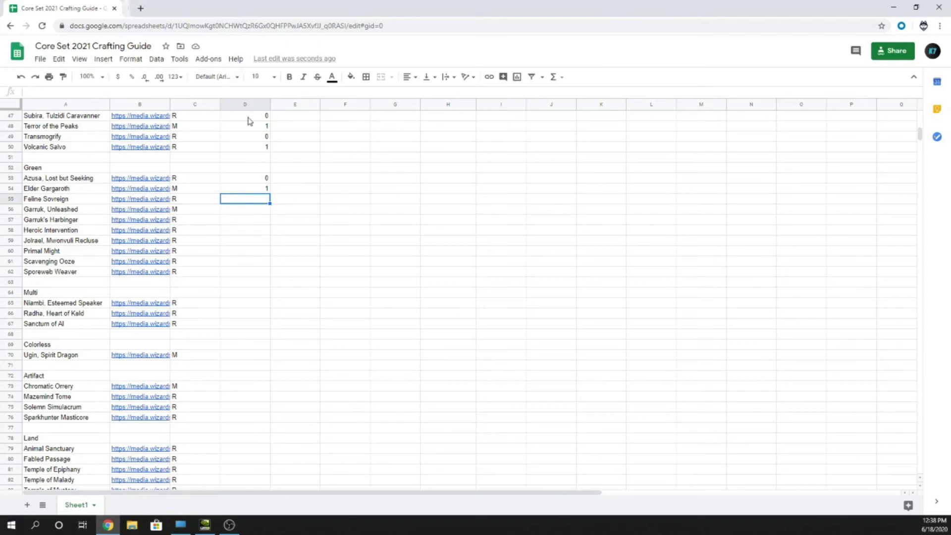
type("0")
key("Return")
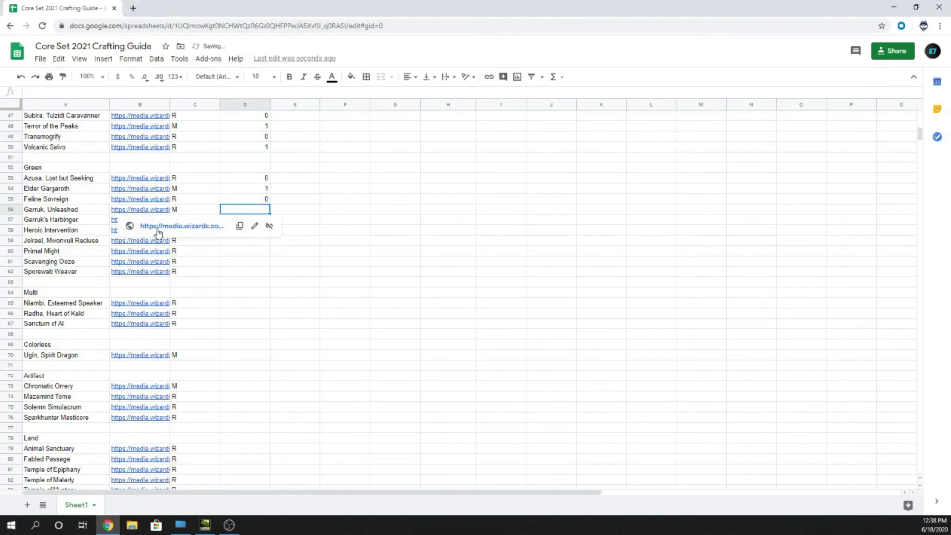
View the linked card image for Garruk, Unleashed, close it, and enter 1 for the card in column D.
left_click(158, 227)
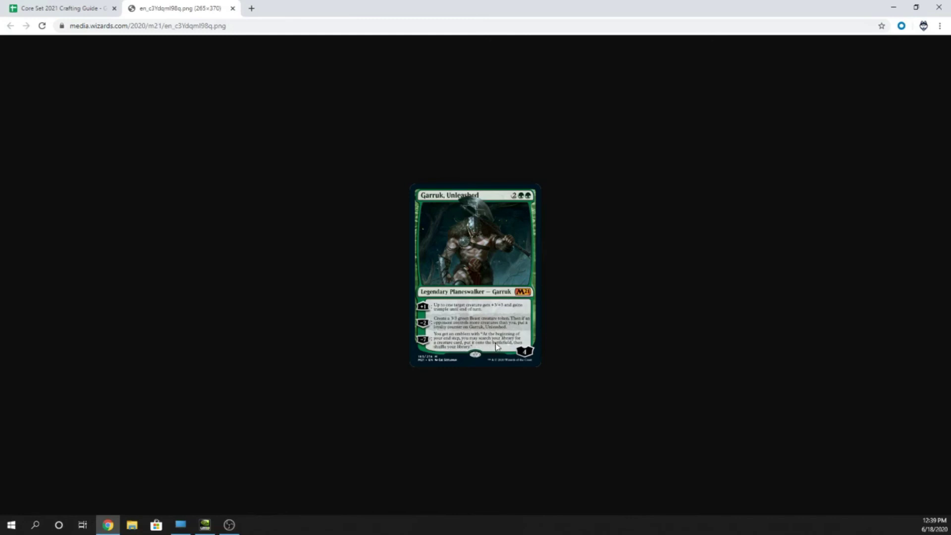
left_click(232, 8)
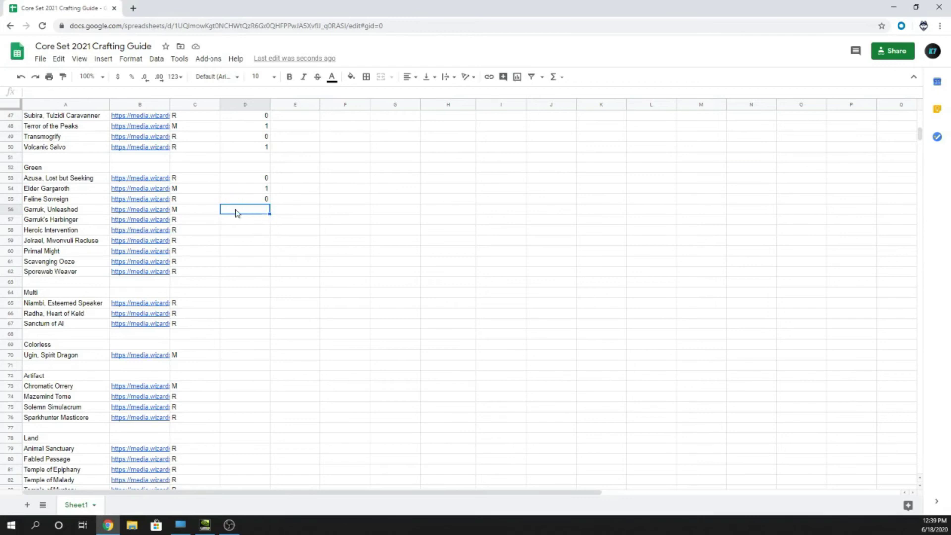
type("1")
key("Return")
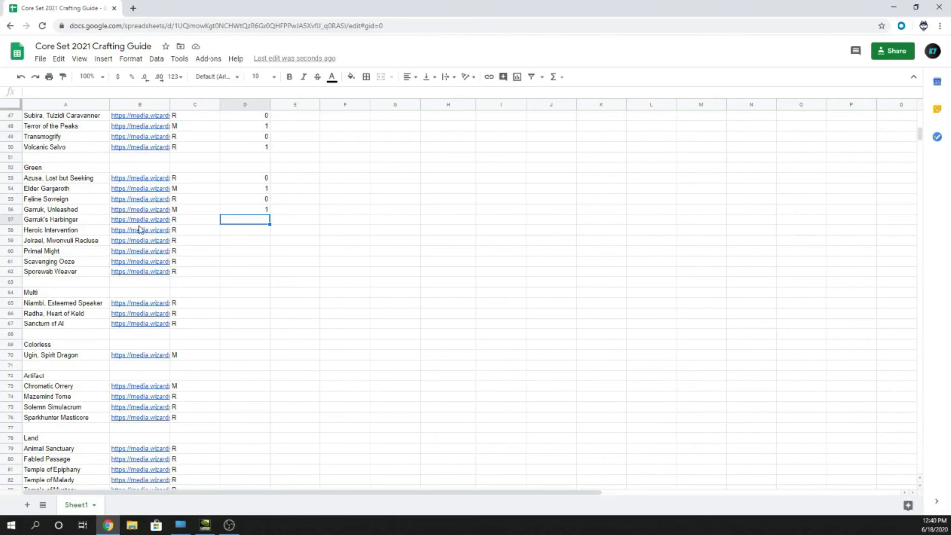
View the linked card image for Garruk's Harbinger, close it, and enter 0 for the card in column D.
left_click(158, 238)
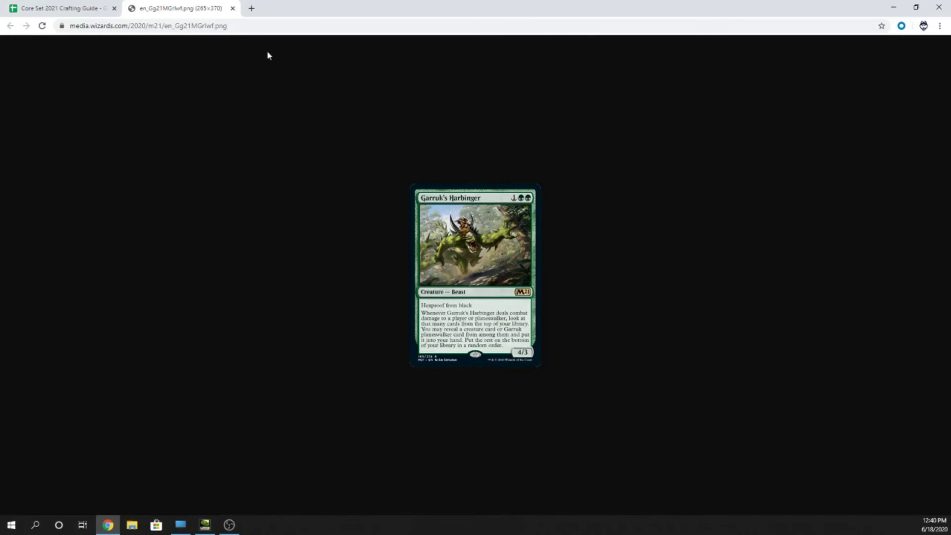
left_click(233, 8)
type("0")
key("Return")
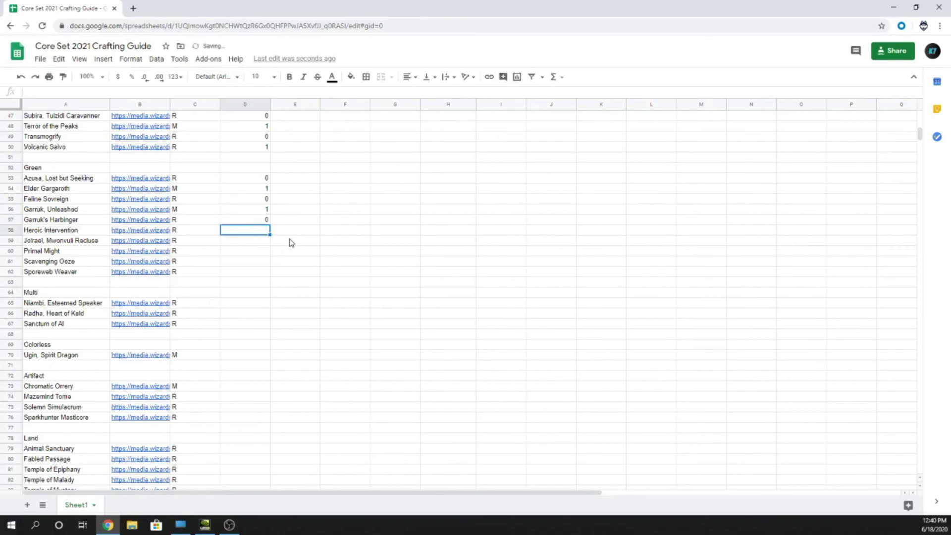
View the linked card image for Heroic Intervention, close it, and enter 2 for the card in column D.
mouse_move(118, 240)
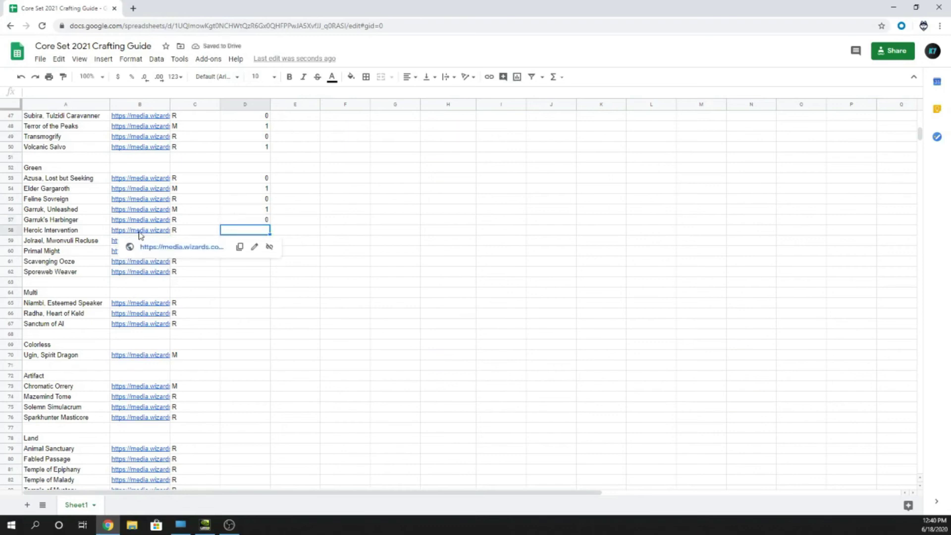
left_click(153, 247)
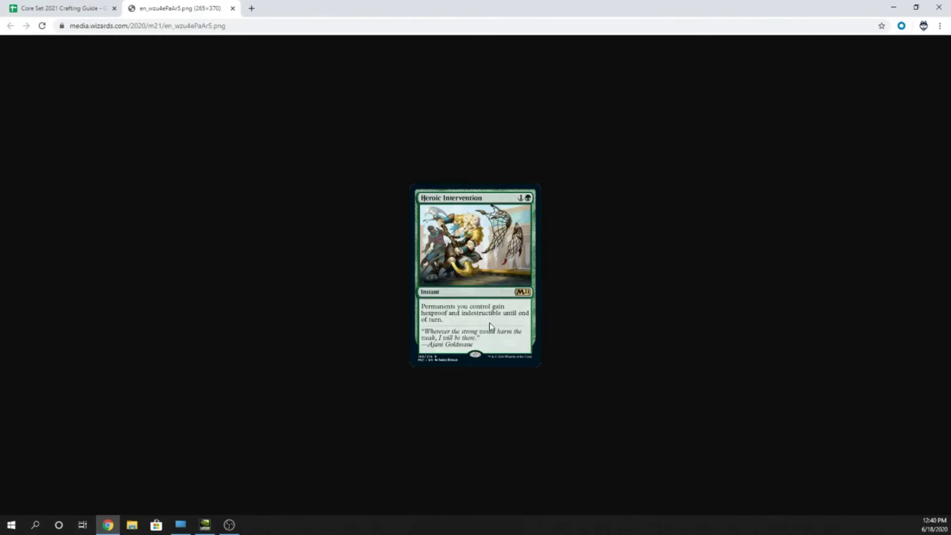
left_click(233, 9)
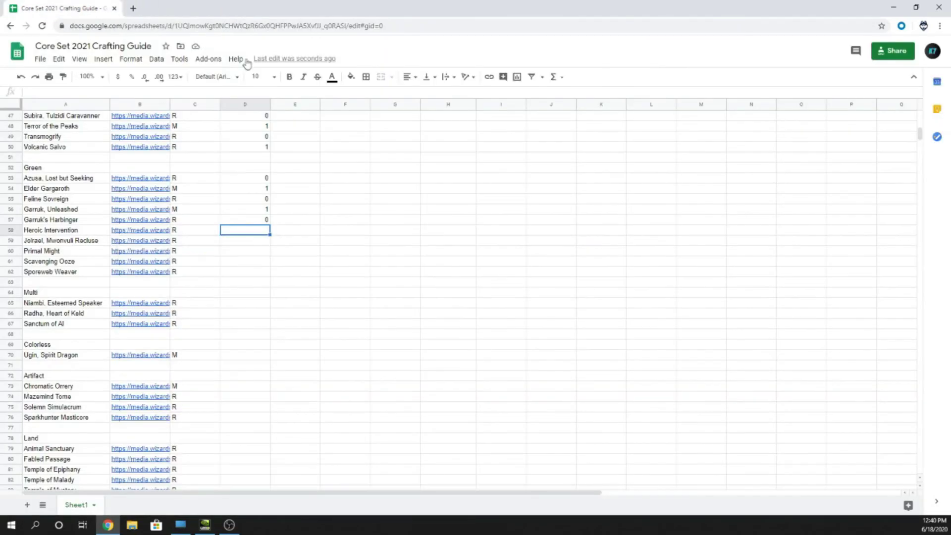
type("2")
key("Return")
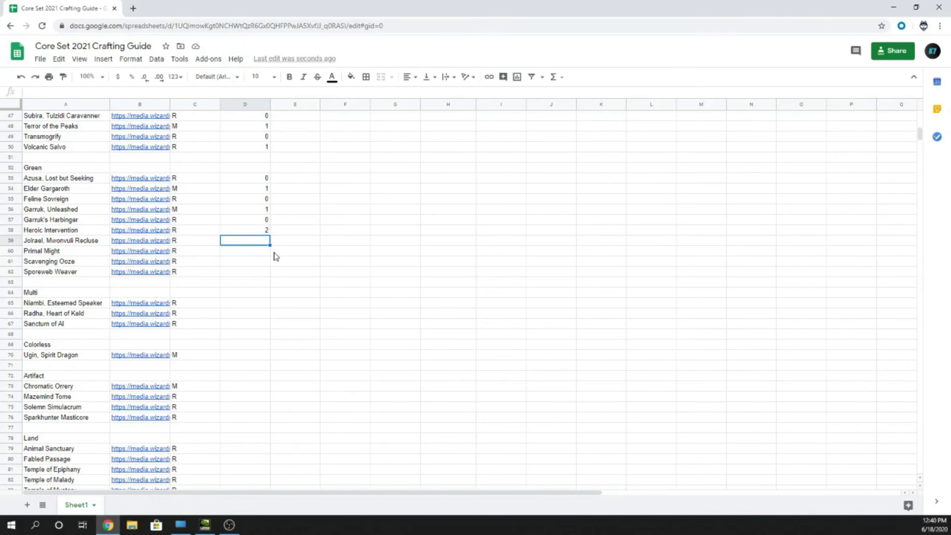
View the linked card image for Jolrael, Mwonvuli Recluse, close it, and enter 0 for the card in column D.
left_click(244, 232)
left_click(244, 241)
mouse_move(139, 241)
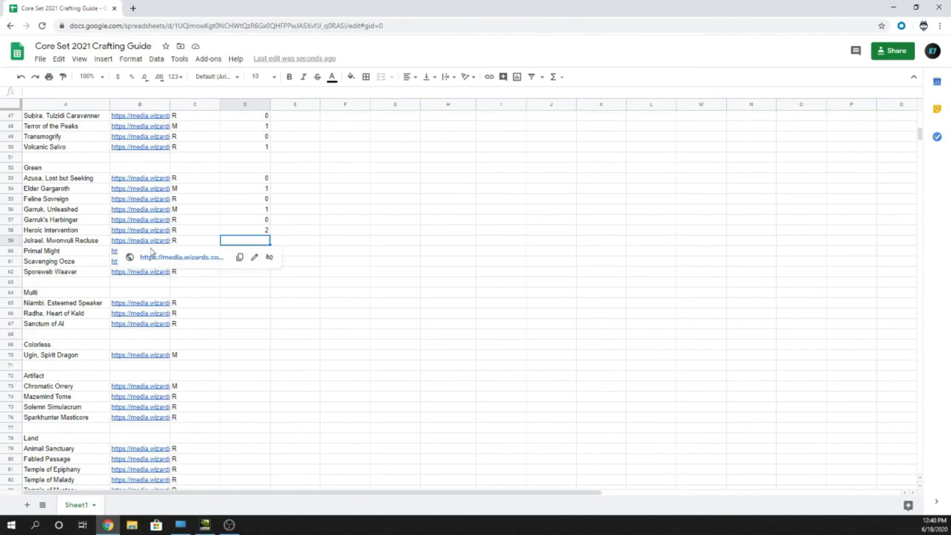
left_click(154, 258)
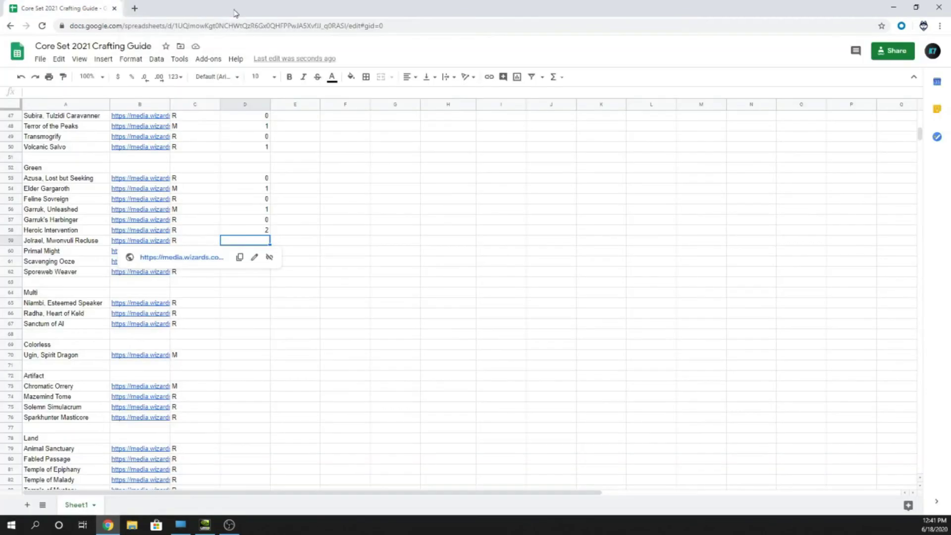
left_click(232, 8)
type("0")
key("Return")
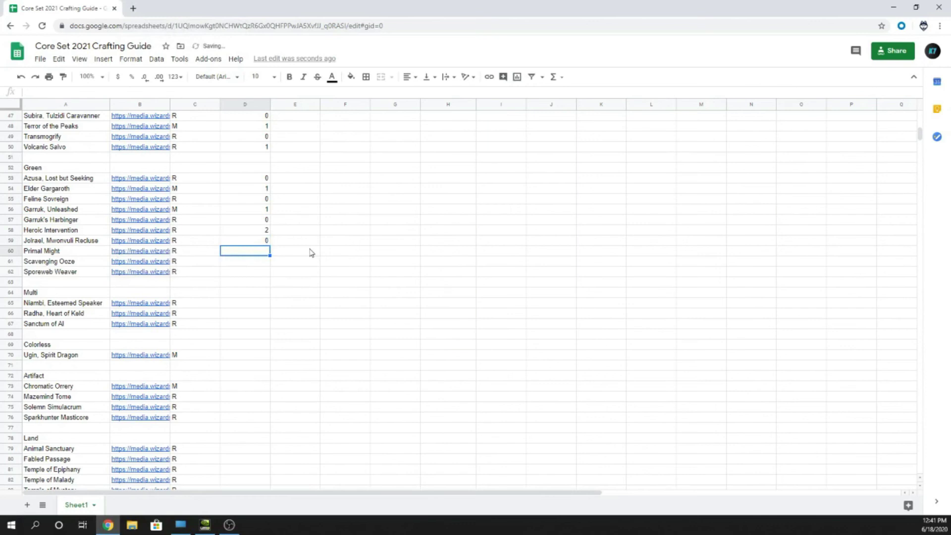
View the linked card image for Primal Might, close it, and enter 1 for the card in column D.
left_click(157, 268)
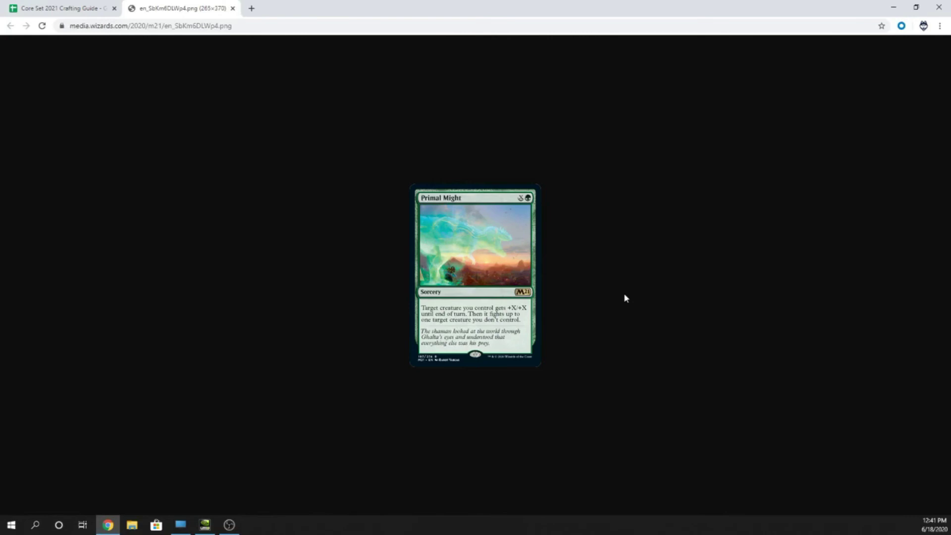
left_click(232, 8)
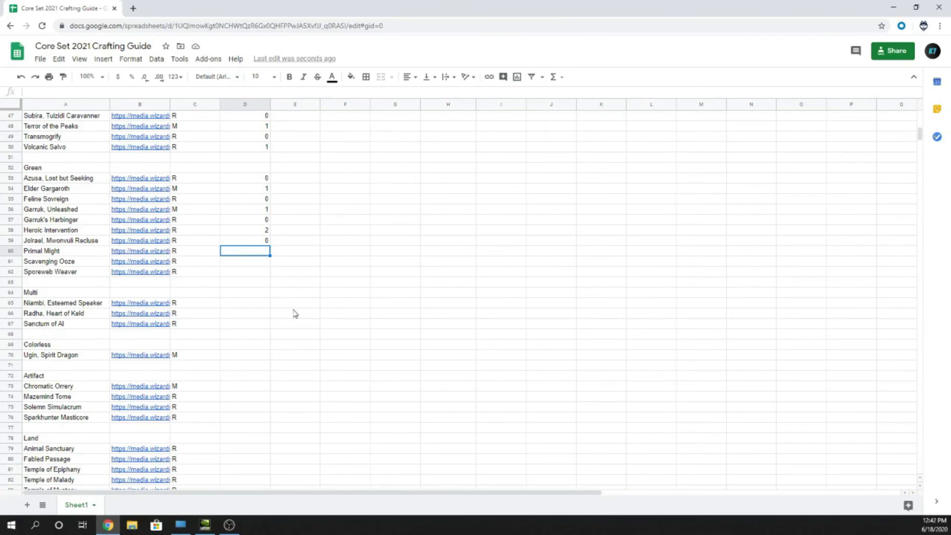
type("1")
key("Return")
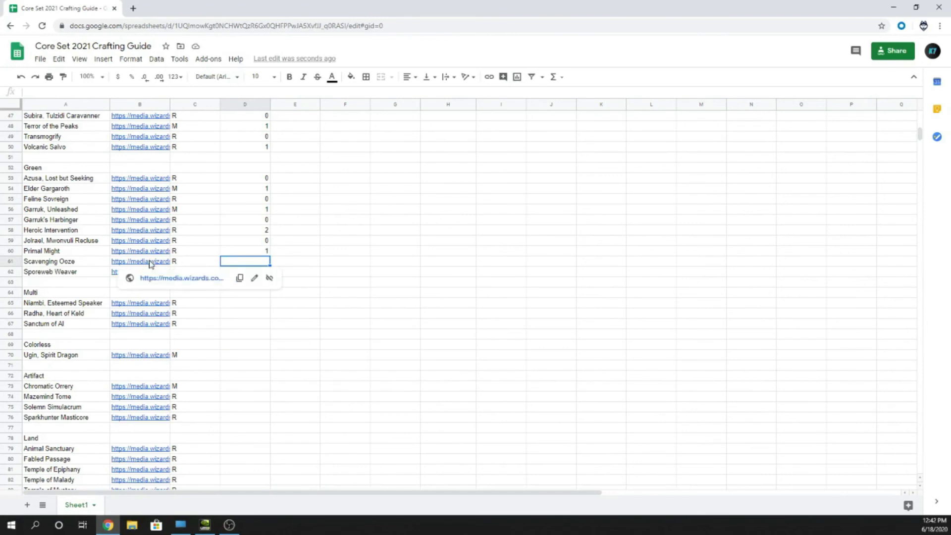
View the linked card image for Scavenging Ooze, close it, and enter 4 for the card in column D.
left_click(160, 276)
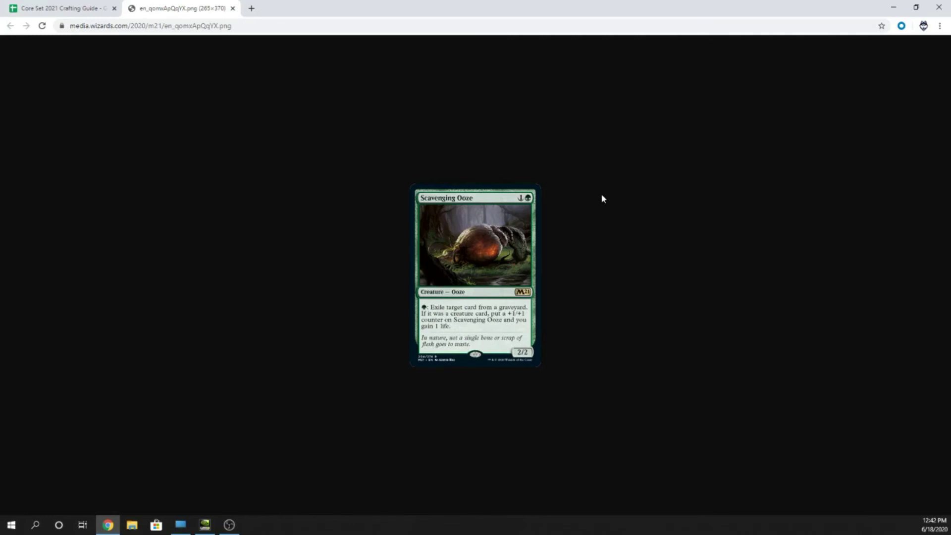
left_click(232, 8)
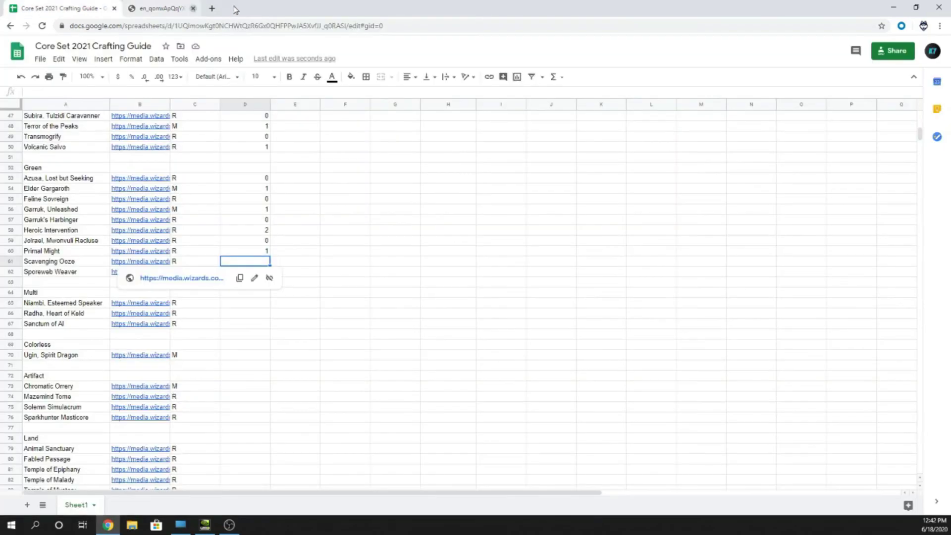
type("4")
key("Return")
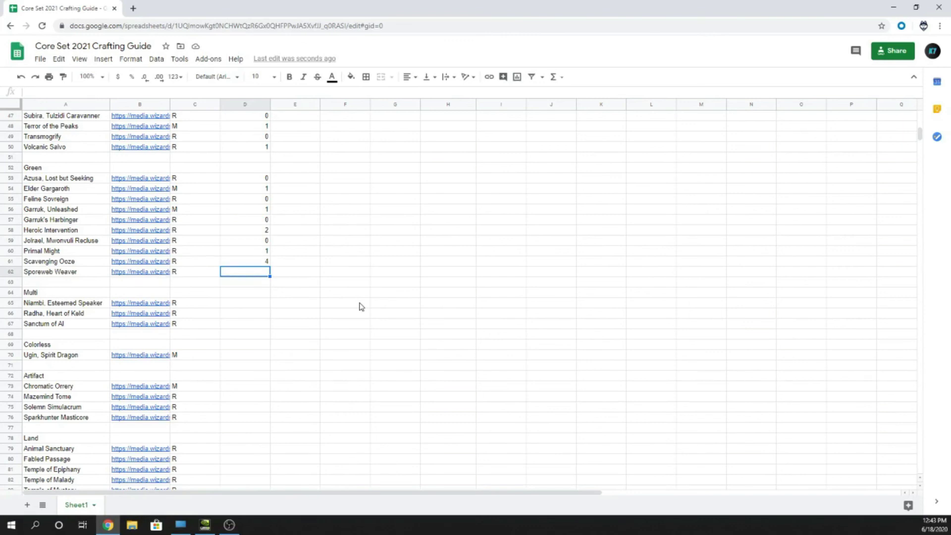
View the linked card image for Sporeweb Weaver, close it, and enter 0 for the card in column D.
left_click(188, 283)
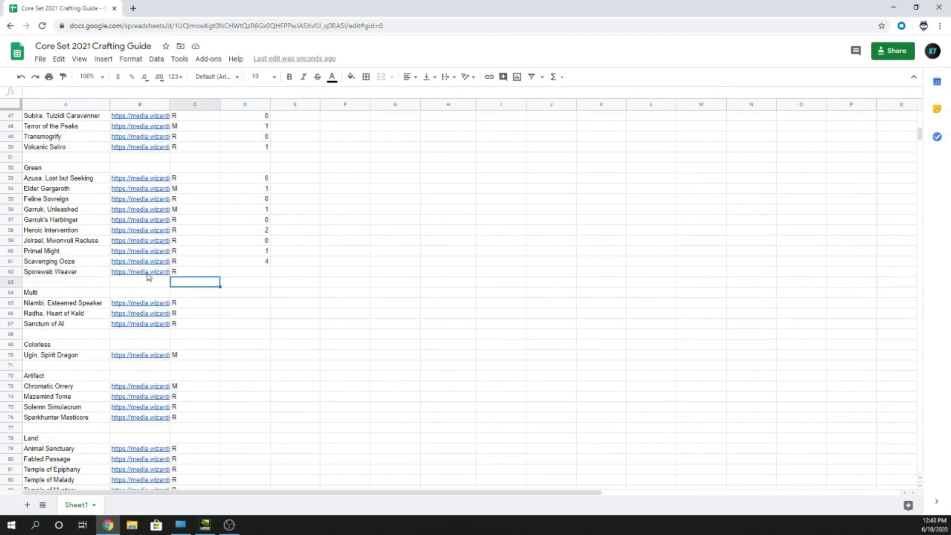
left_click(148, 275)
left_click(78, 264)
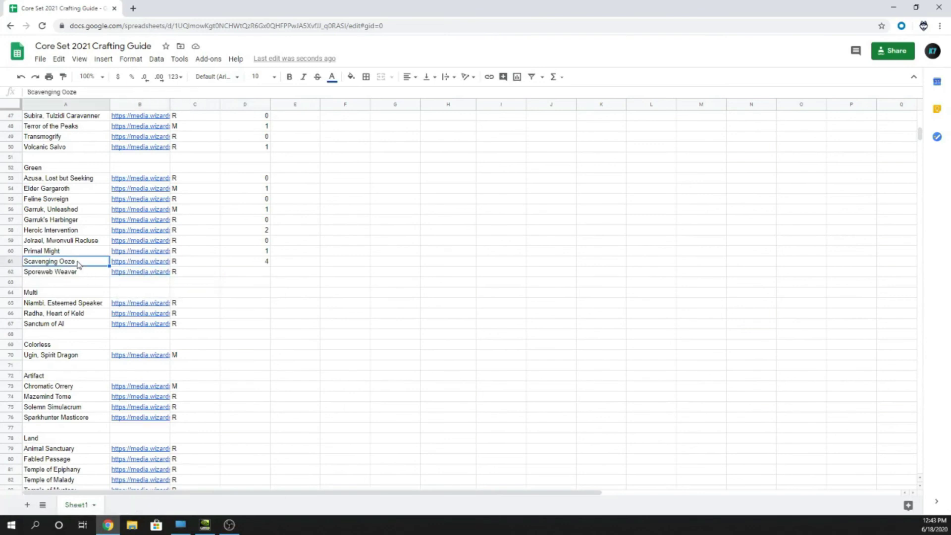
left_click(137, 273)
left_click(178, 290)
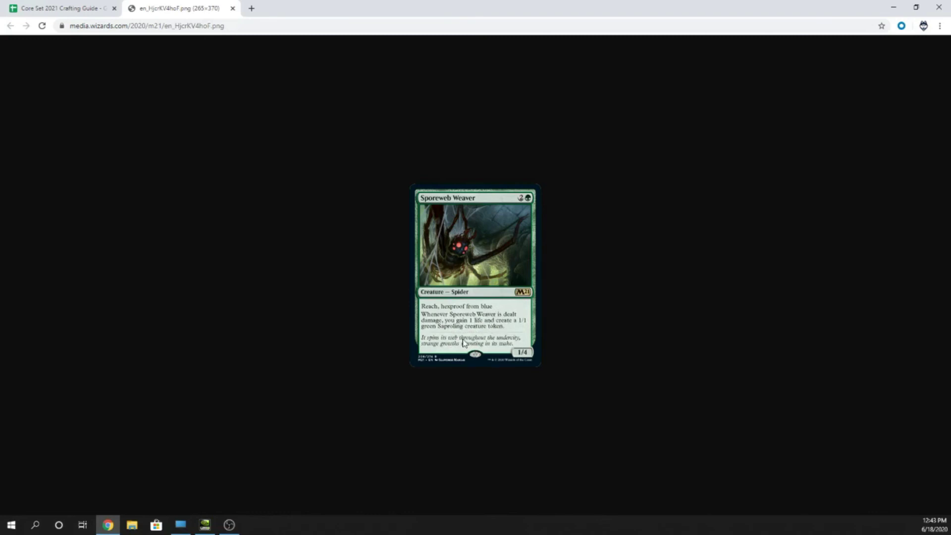
left_click(232, 8)
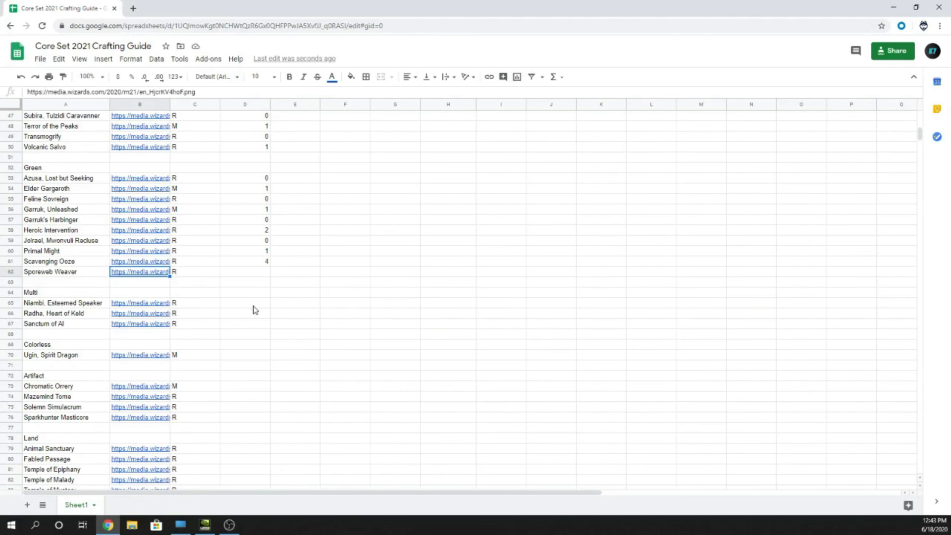
left_click(266, 272)
type("0")
key("Return")
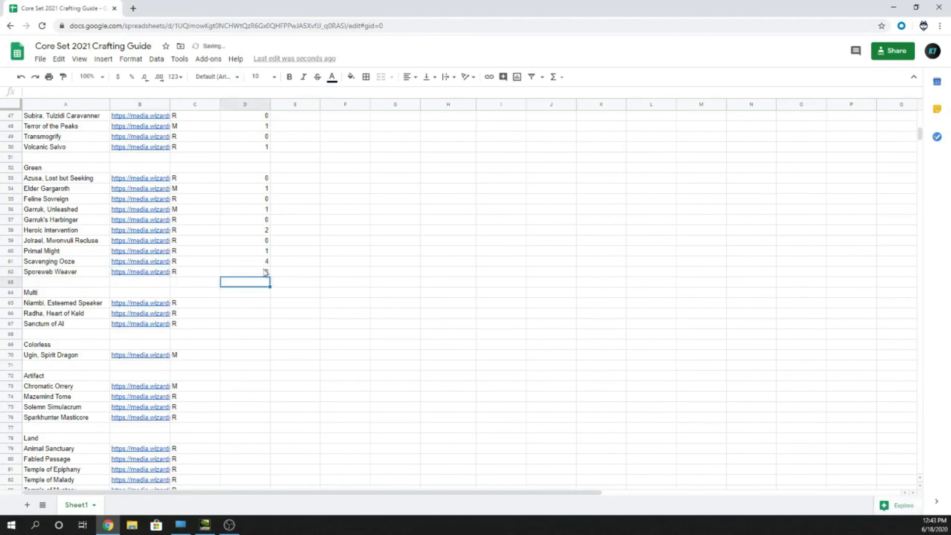
View the linked card image for Niambi, Esteemed Speaker, close it, and enter 1 for the card in column D.
scroll(295, 289, "down", 2)
scroll(242, 257, "up", 1)
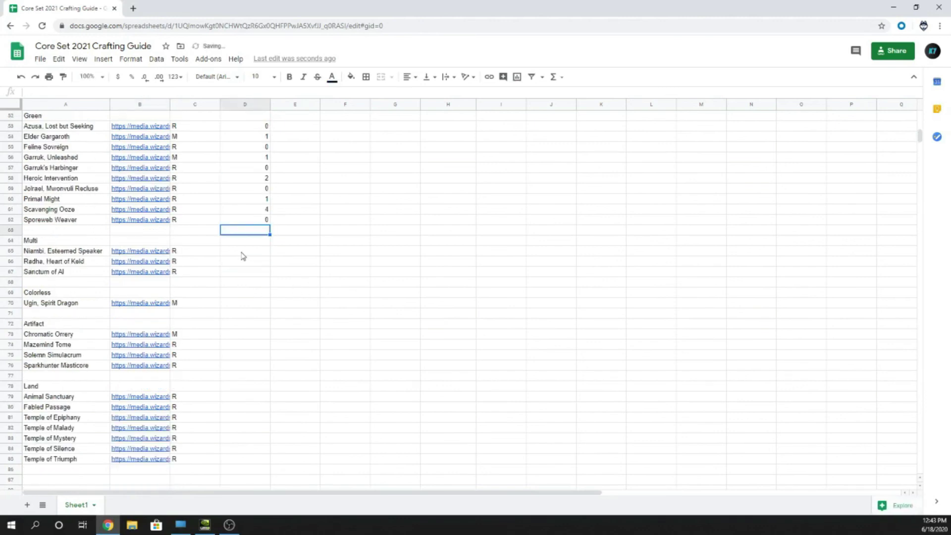
left_click(153, 248)
left_click(151, 268)
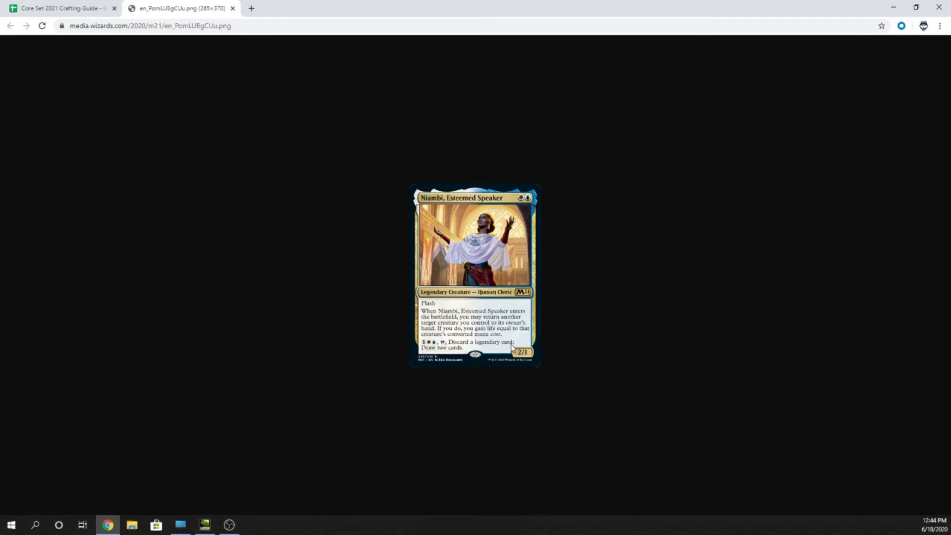
left_click(232, 8)
left_click(243, 250)
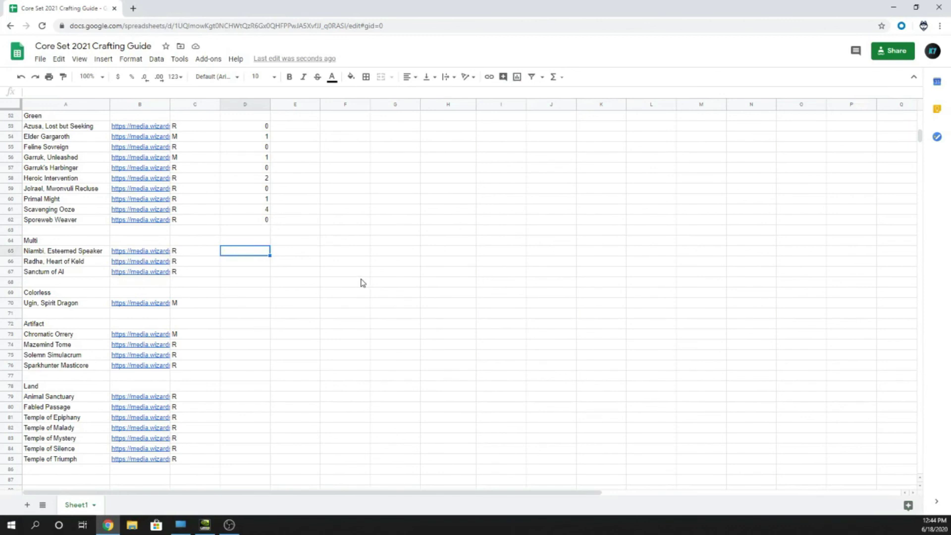
type("1")
key("Return")
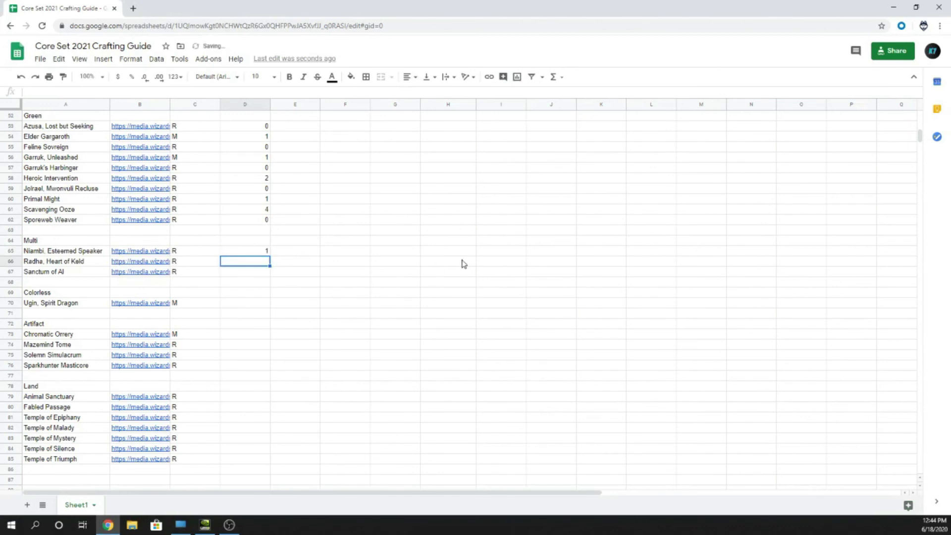
View the linked card image for Radha, Heart of Keld, close it, and enter 1 for the card in column D.
left_click(263, 252)
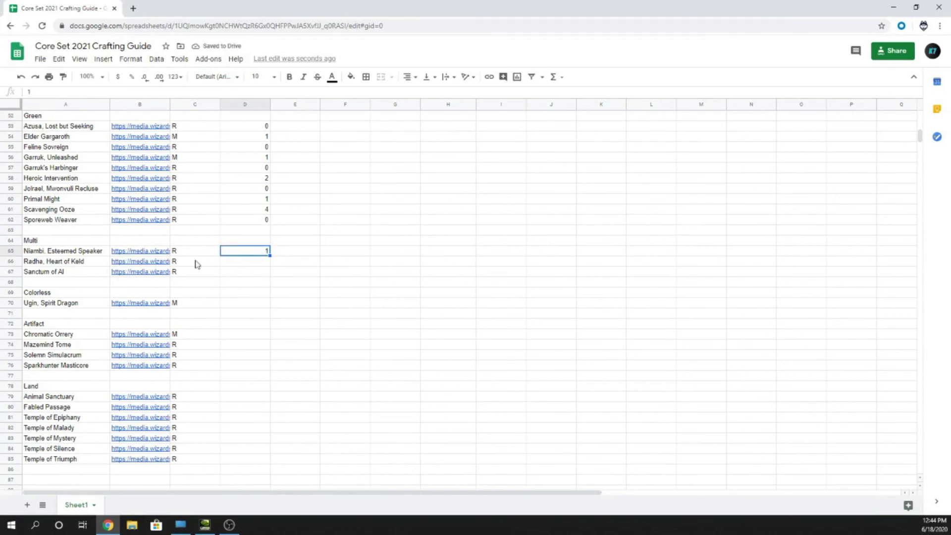
left_click(236, 263)
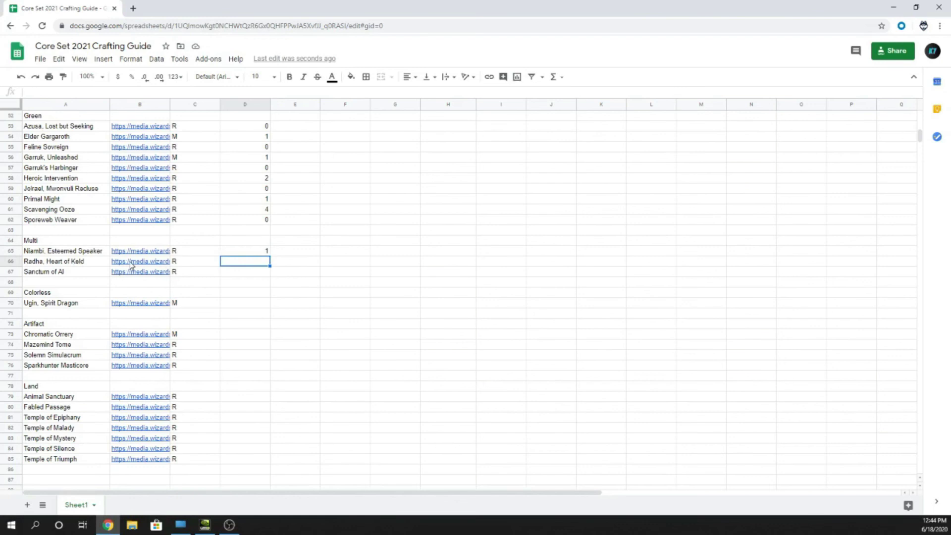
mouse_move(130, 271)
left_click(250, 333)
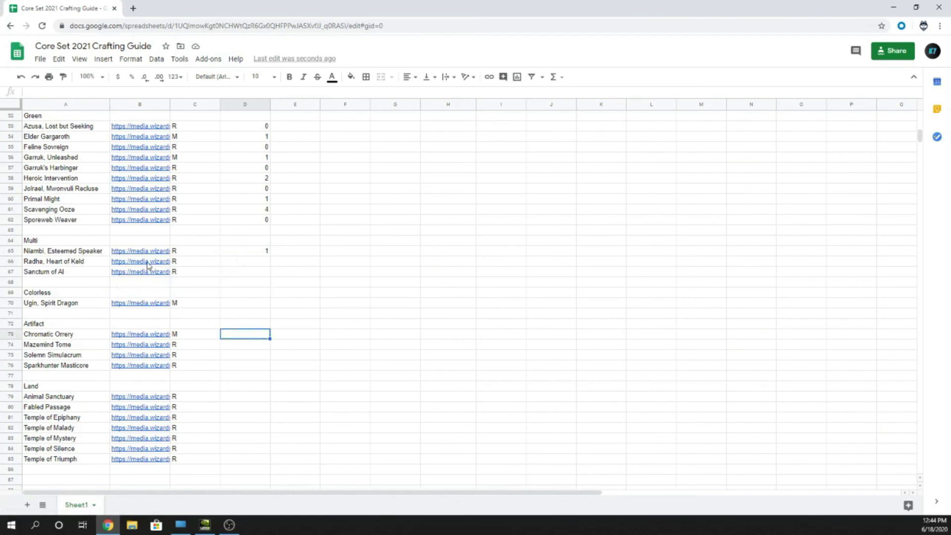
mouse_move(168, 278)
left_click(213, 251)
left_click(248, 254)
left_click(159, 278)
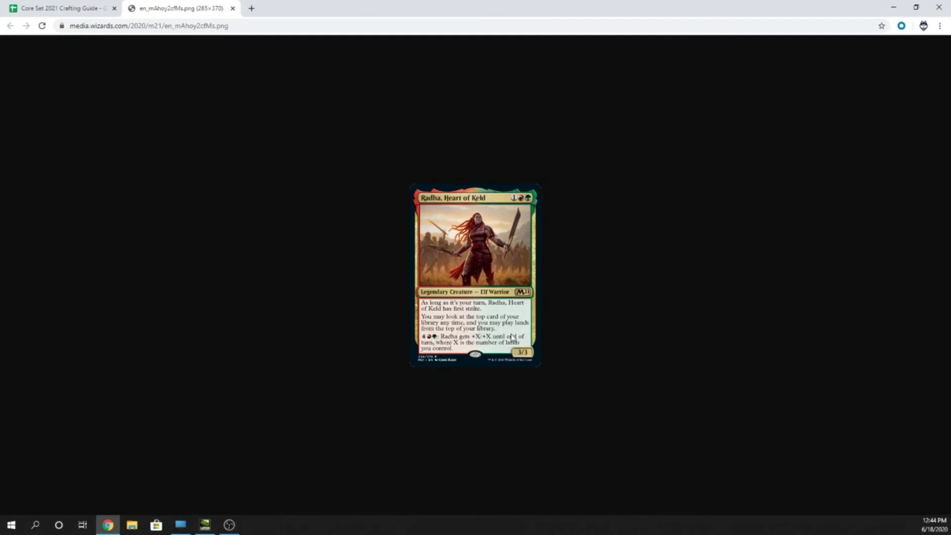
left_click(232, 8)
left_click(257, 264)
type("1")
key("Return")
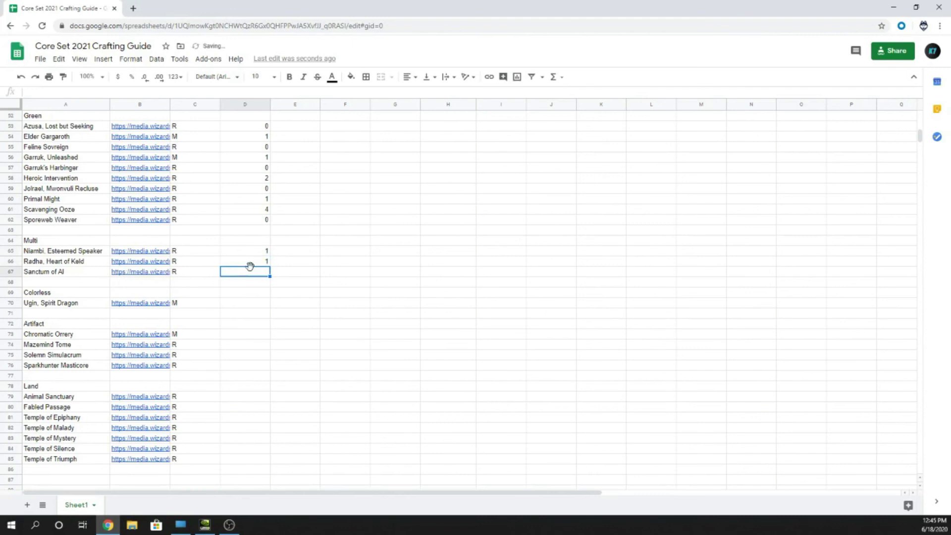
Correct the last card name in the Multi section to "Sanctum of All".
left_click(78, 274)
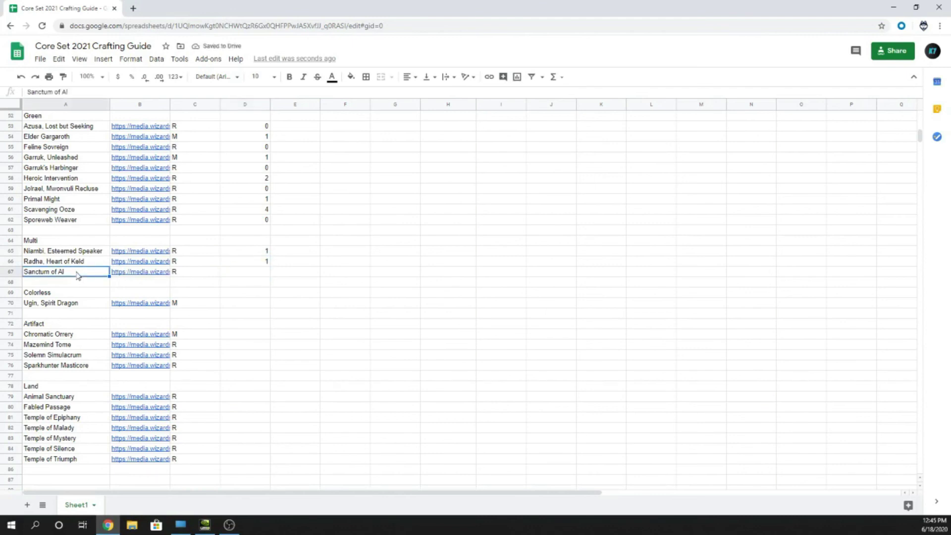
double_click(77, 271)
type("l")
key("Return")
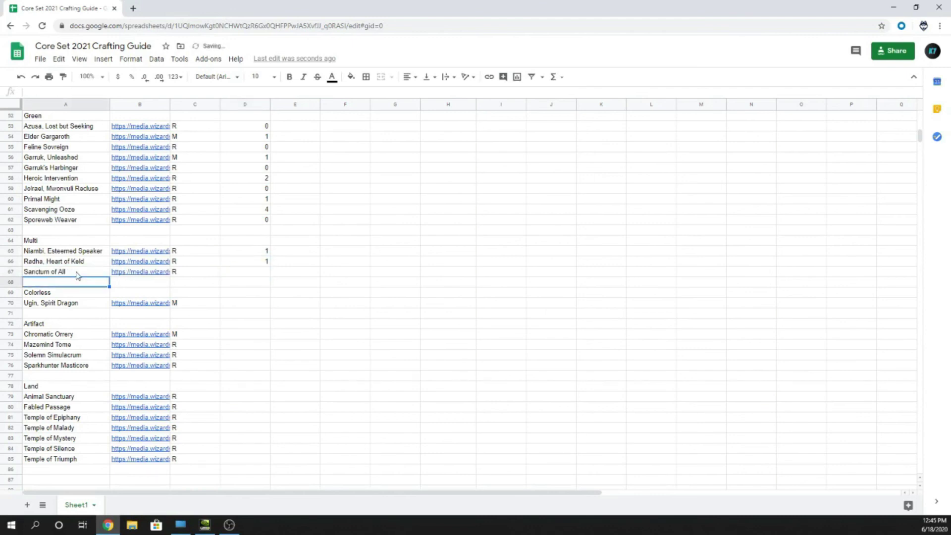
View the linked card image for Sanctum of All, close it, and enter 0 for the card in column D.
left_click(153, 272)
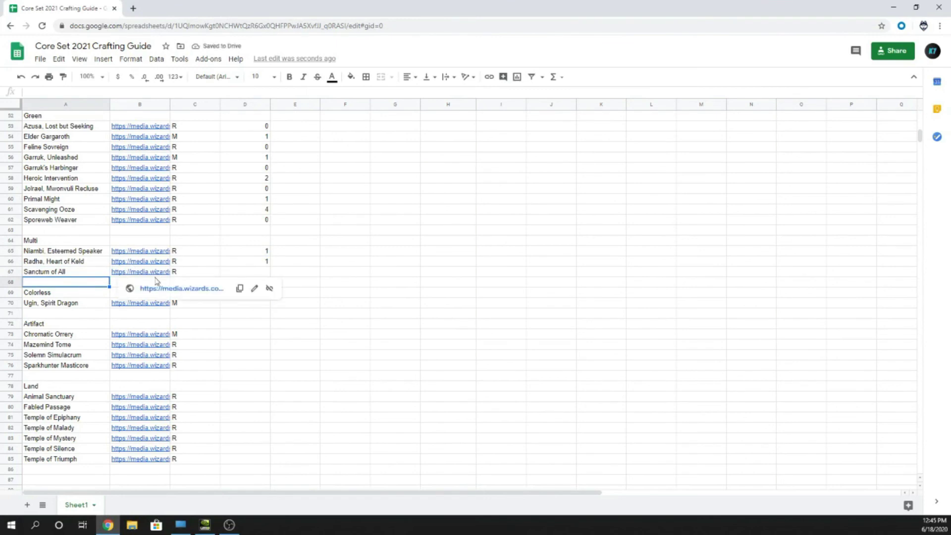
left_click(159, 290)
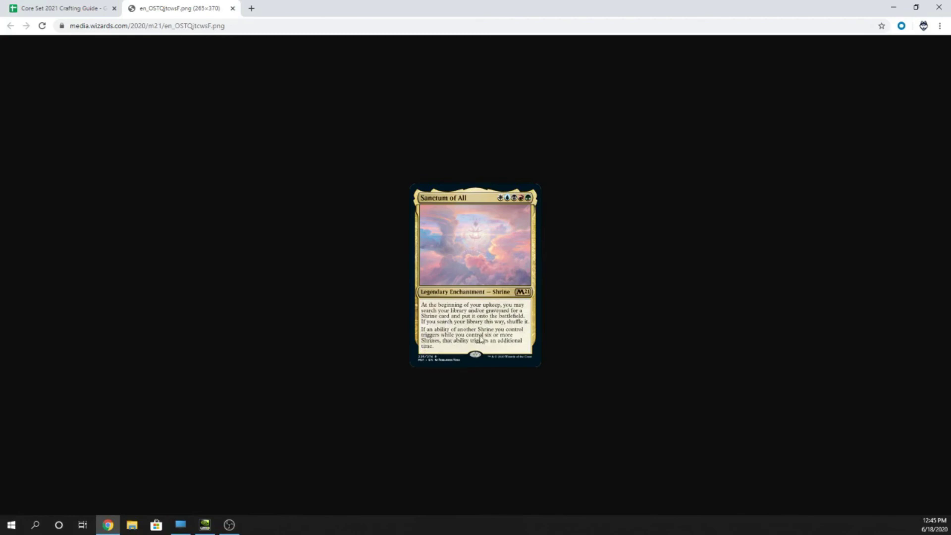
left_click(232, 8)
left_click(260, 273)
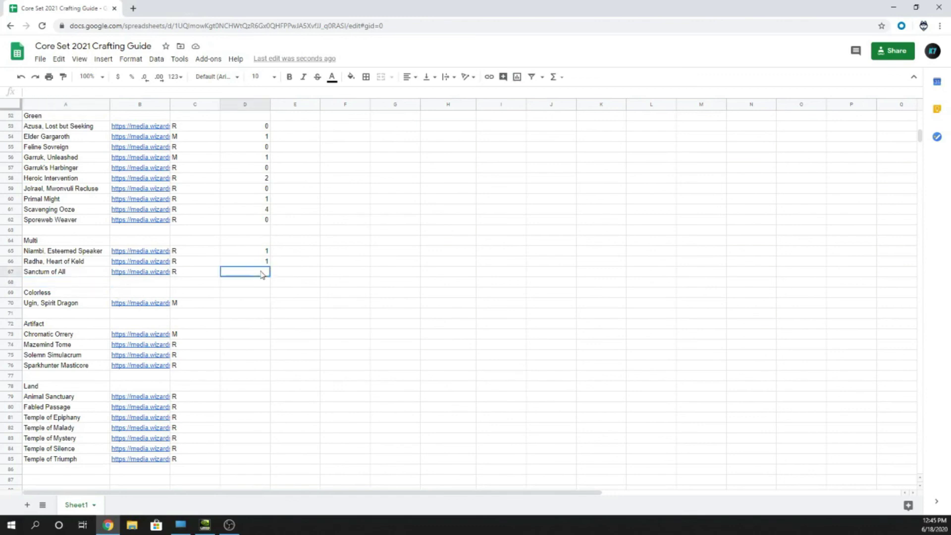
type("0")
key("Return")
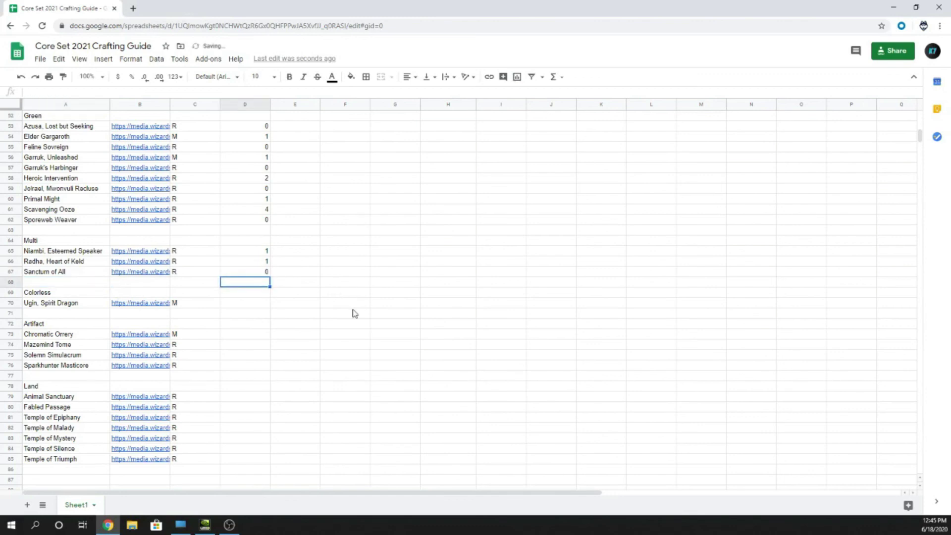
View the linked card image for Ugin, Spirit Dragon, close it, and enter 4 for the card in column D.
scroll(354, 302, "down", 1)
mouse_move(142, 287)
left_click(184, 300)
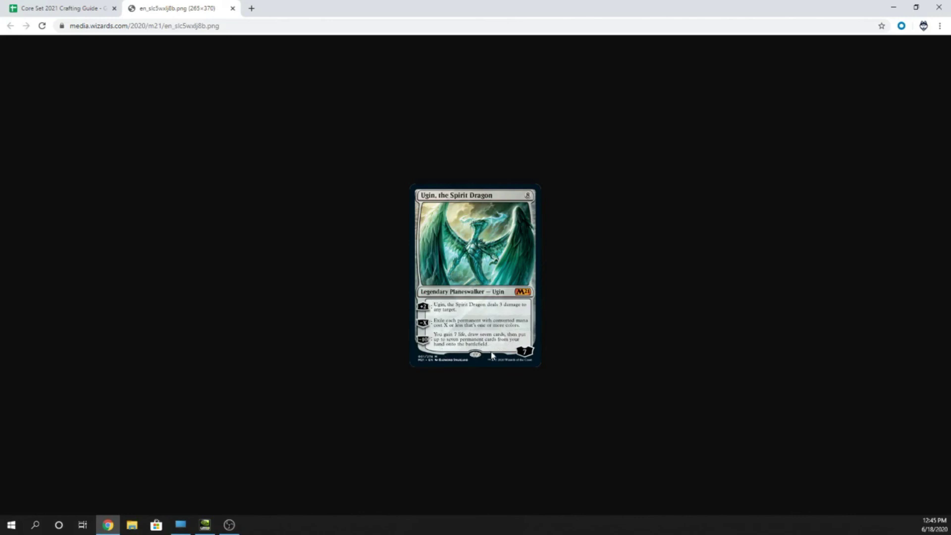
left_click(232, 8)
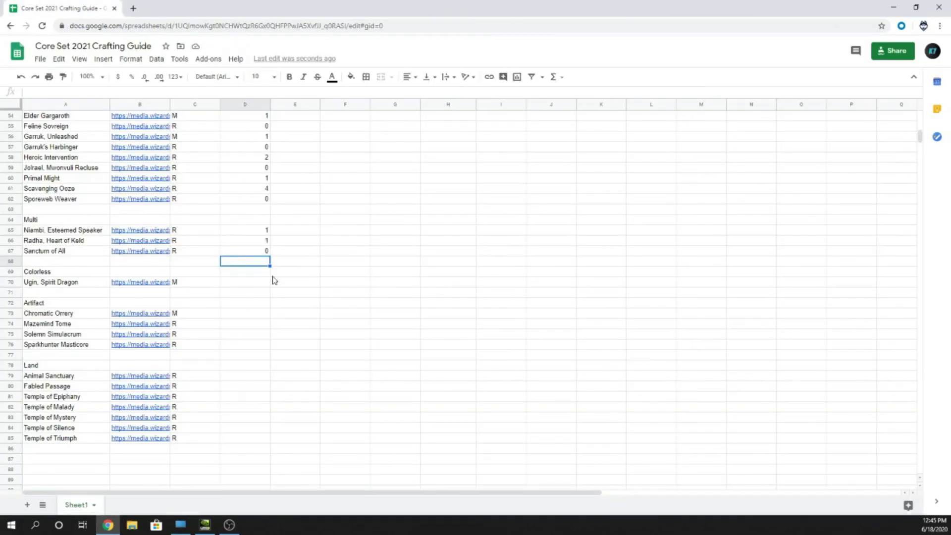
key("Down")
key("Down")
type("4")
key("Return")
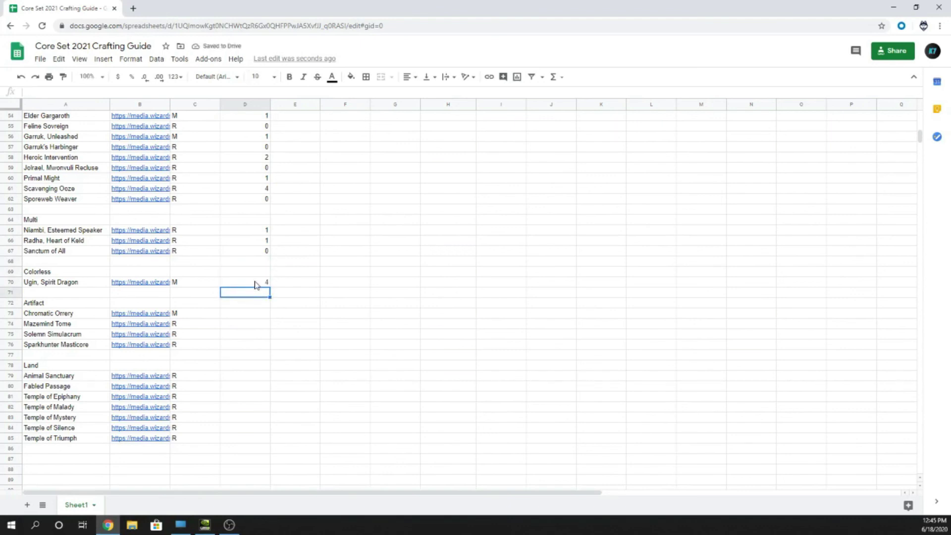
scroll(305, 309, "up", 5)
scroll(322, 318, "up", 7)
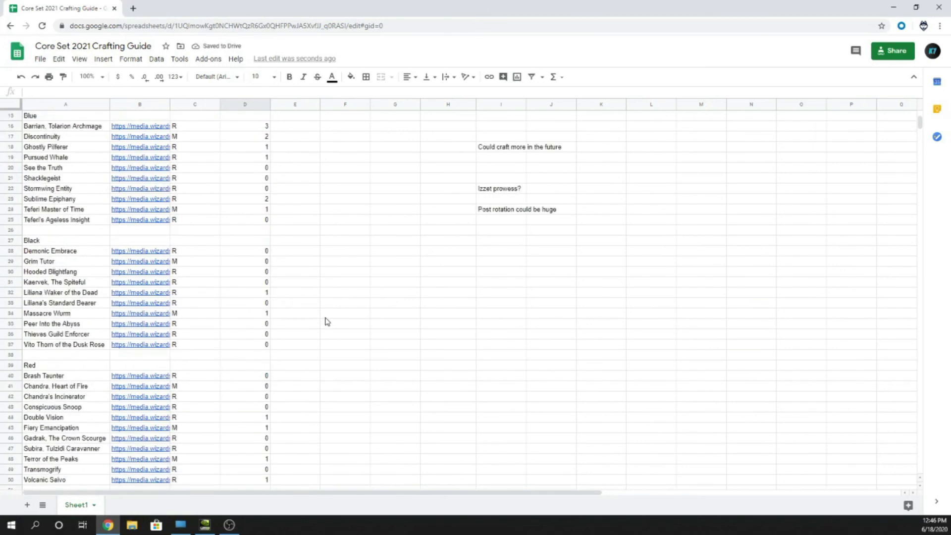
scroll(326, 320, "down", 14)
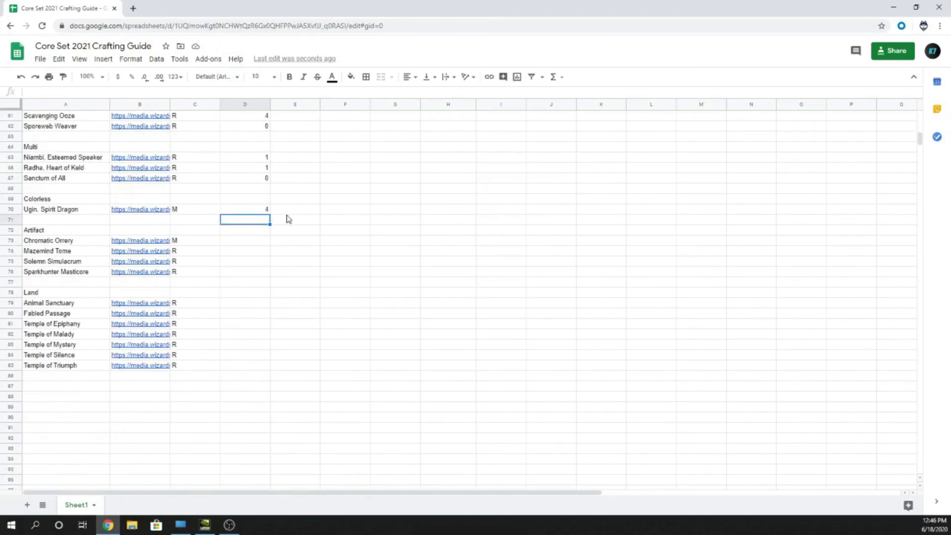
left_click(256, 232)
left_click(255, 241)
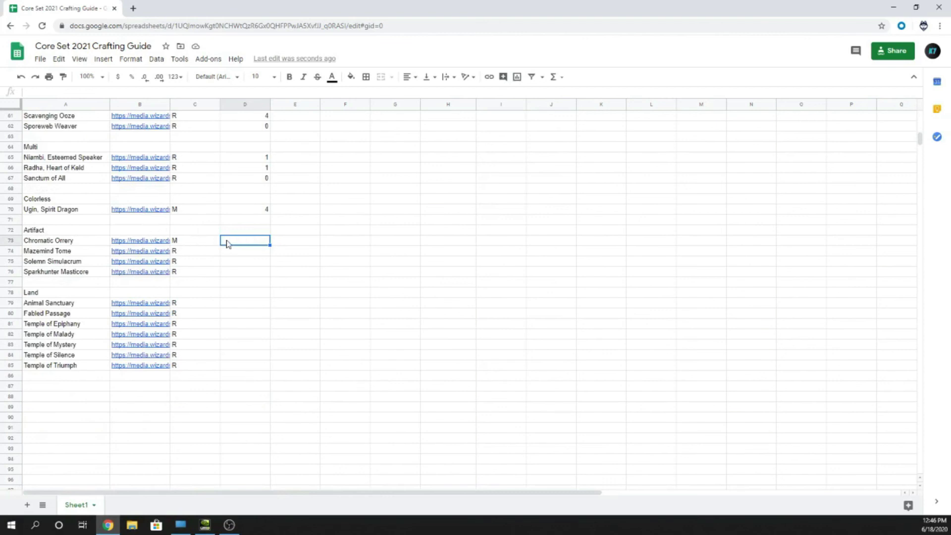
left_click(60, 211)
left_click(245, 243)
left_click(74, 242)
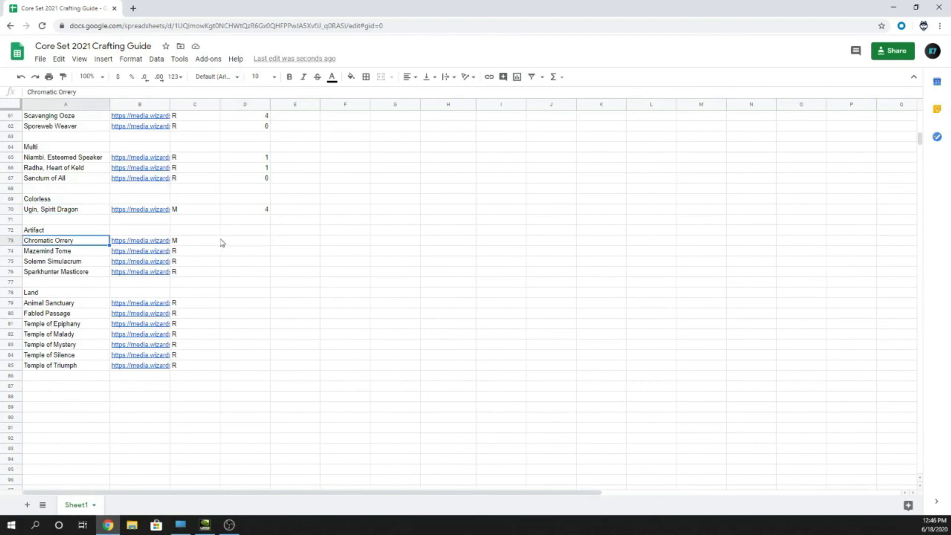
View the linked card image for Chromatic Orrery, close it, and enter 0 for the card in column D.
left_click(244, 241)
mouse_move(145, 248)
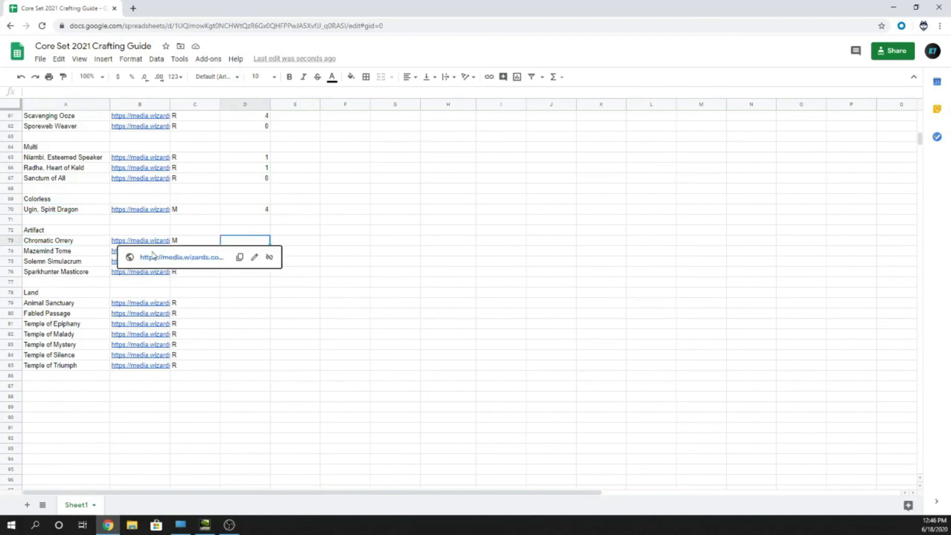
left_click(167, 257)
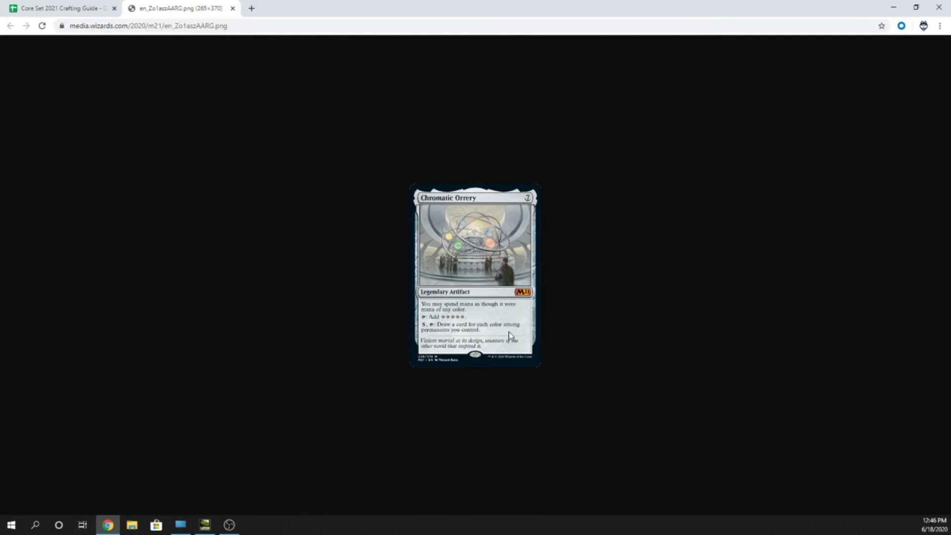
left_click(232, 8)
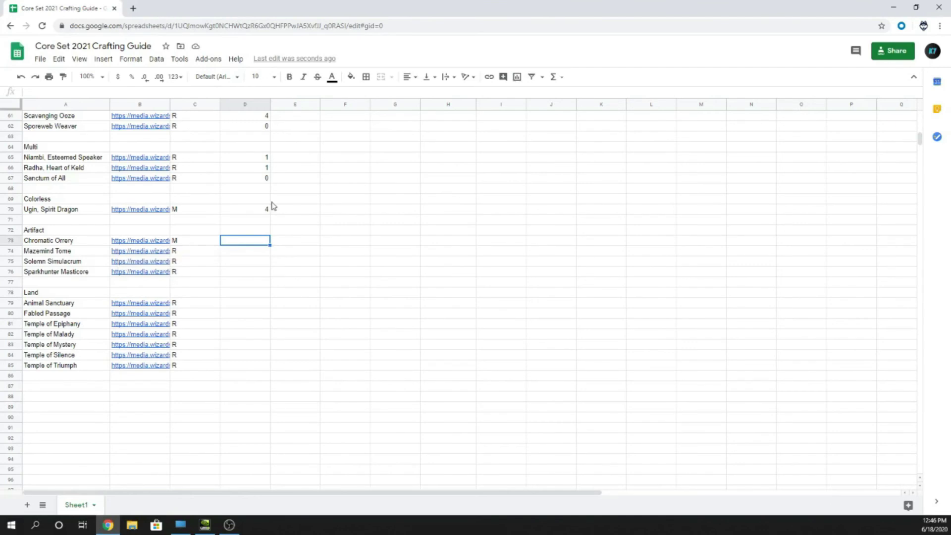
type("0")
key("Return")
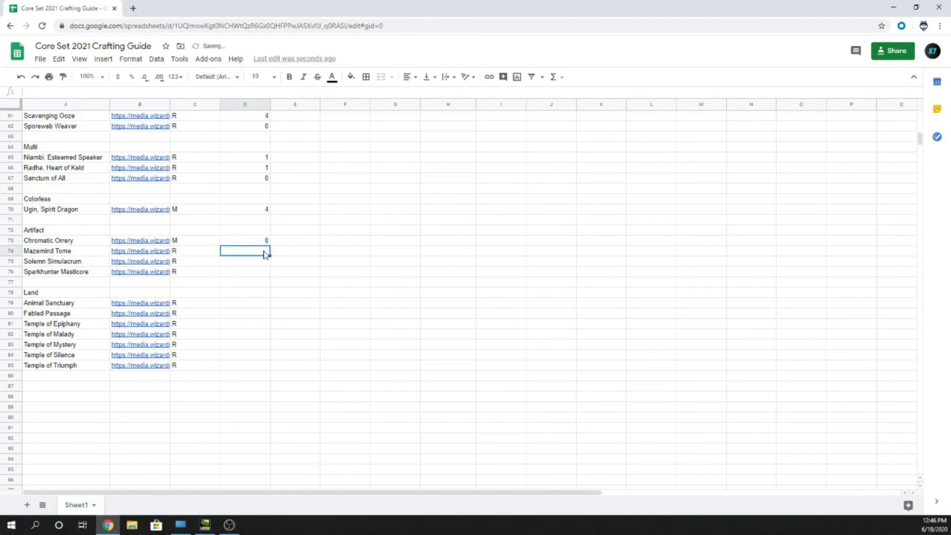
left_click(159, 251)
left_click(157, 258)
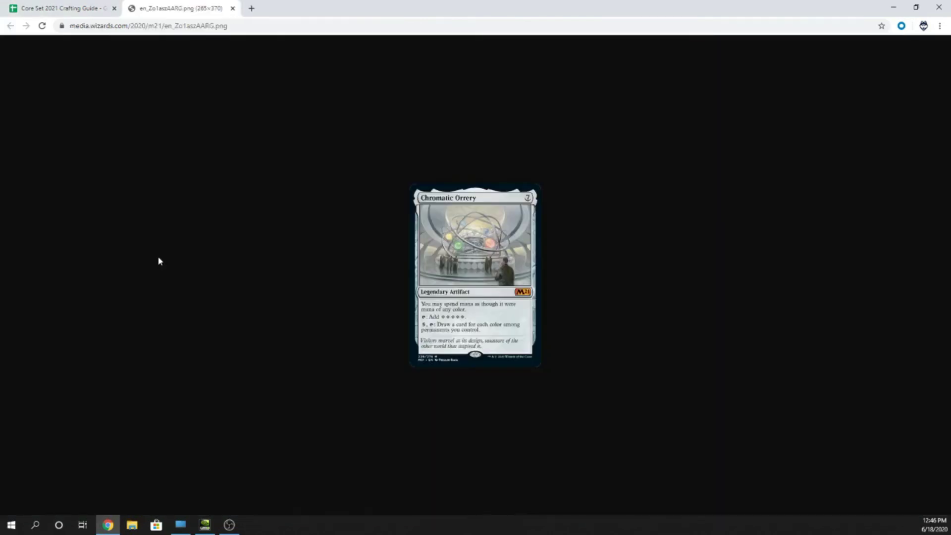
left_click(233, 8)
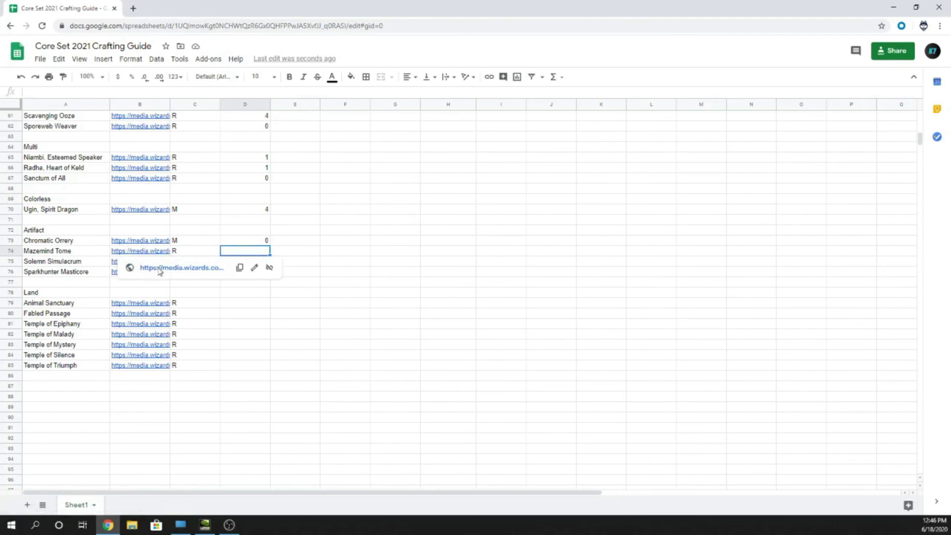
View the linked card image for Mazemind Tome, close it, and enter 1 for the card in column D.
left_click(157, 267)
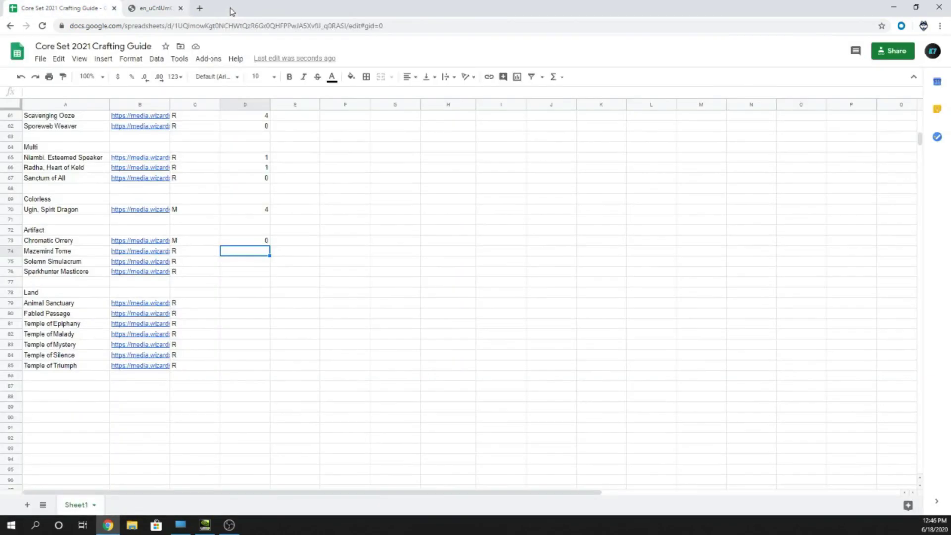
left_click(232, 8)
type("1")
key("Return")
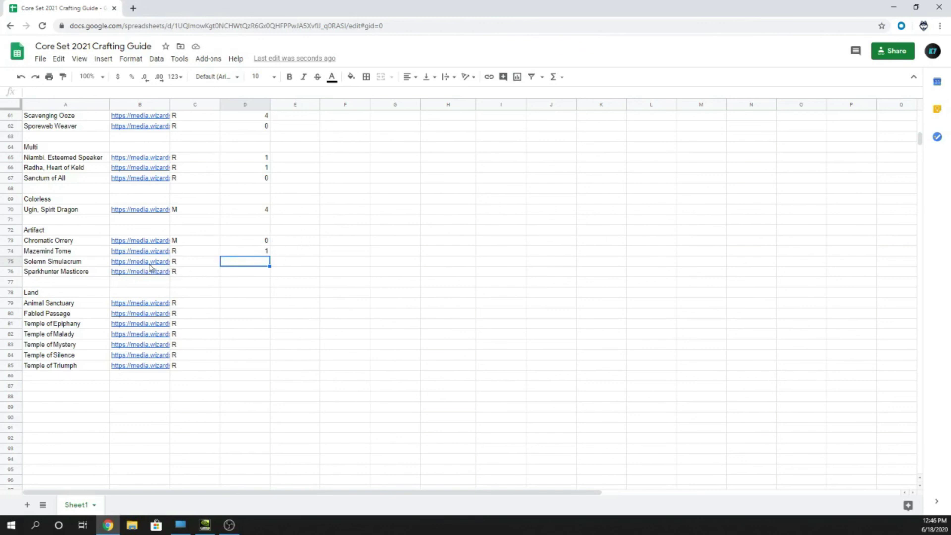
View the linked card image for Solemn Simulacrum, close it, and enter 0 for the card in column D.
left_click(357, 272)
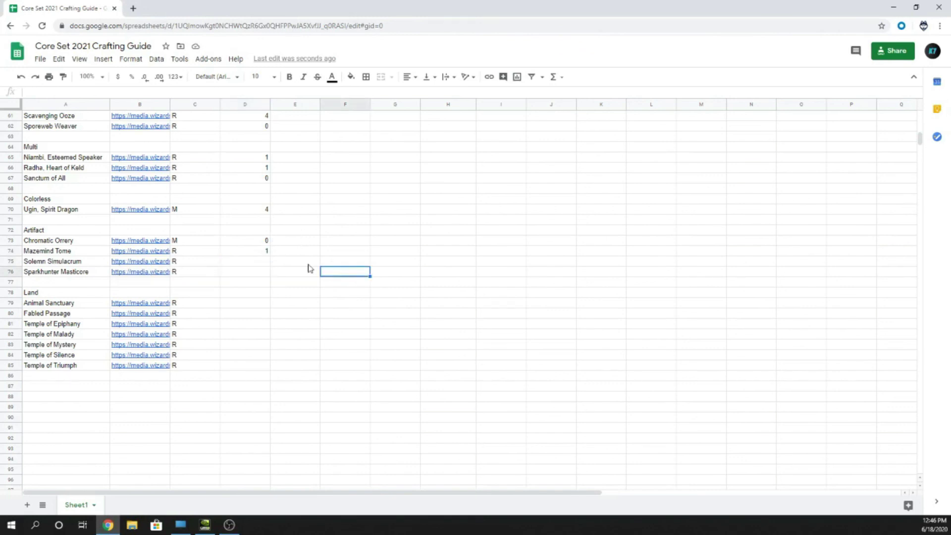
left_click(264, 249)
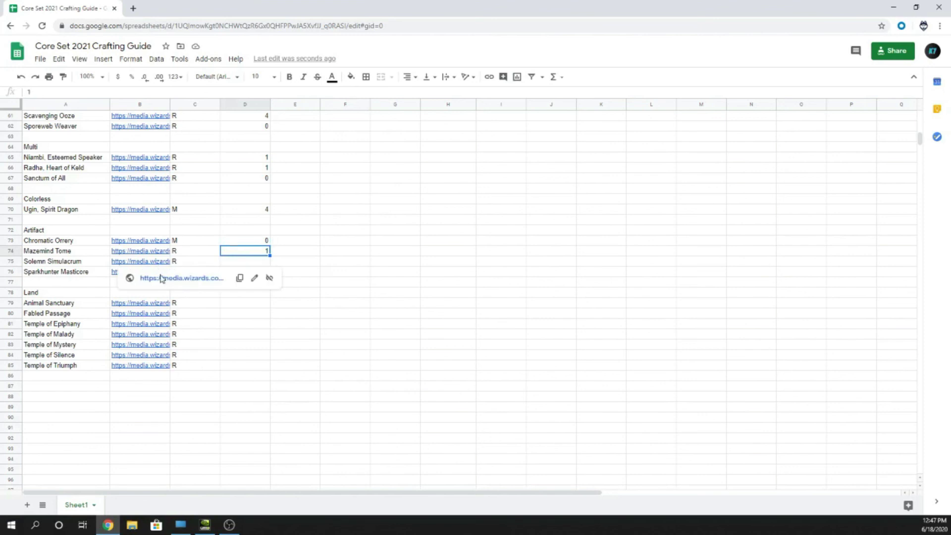
left_click(161, 278)
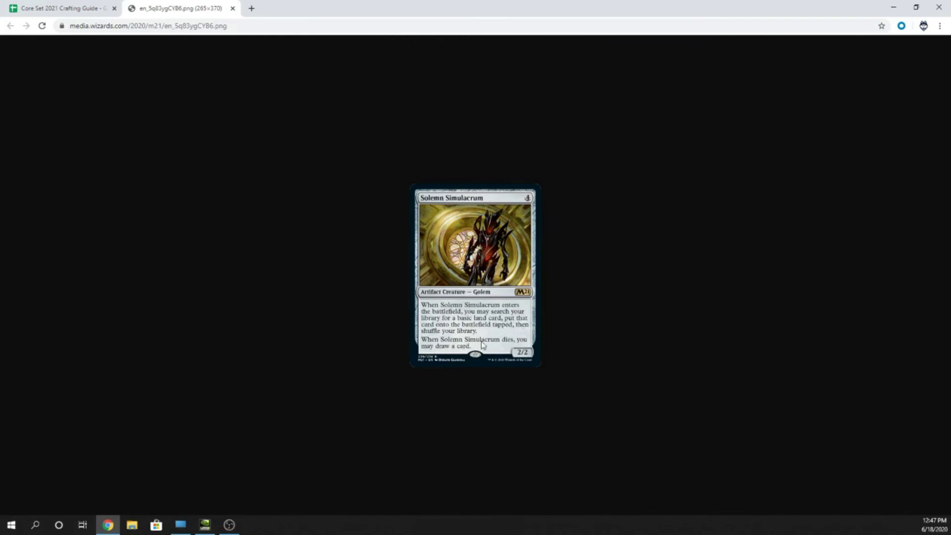
left_click(232, 9)
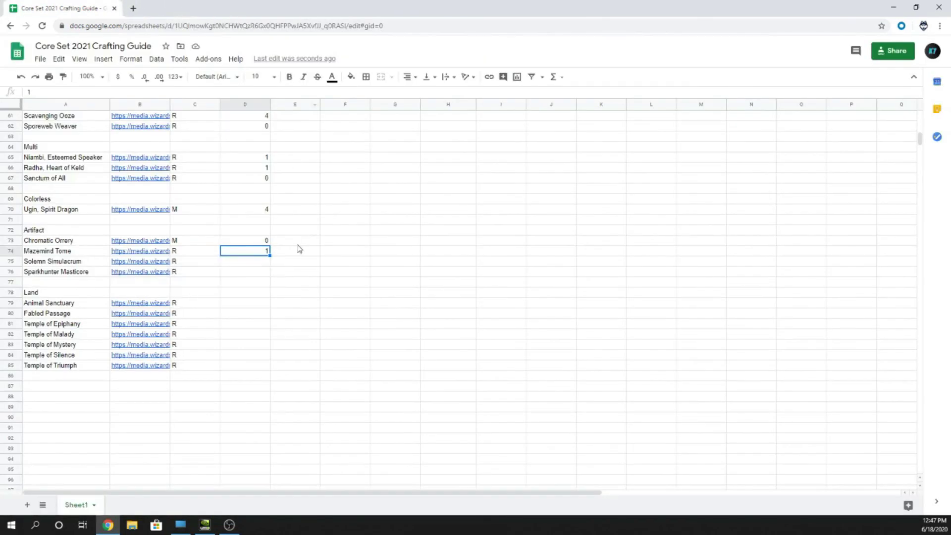
left_click(261, 262)
type("0")
key("Return")
View the linked card image for Sparkhunter Masticore, close it, and enter 0 for the card in column D.
mouse_move(138, 266)
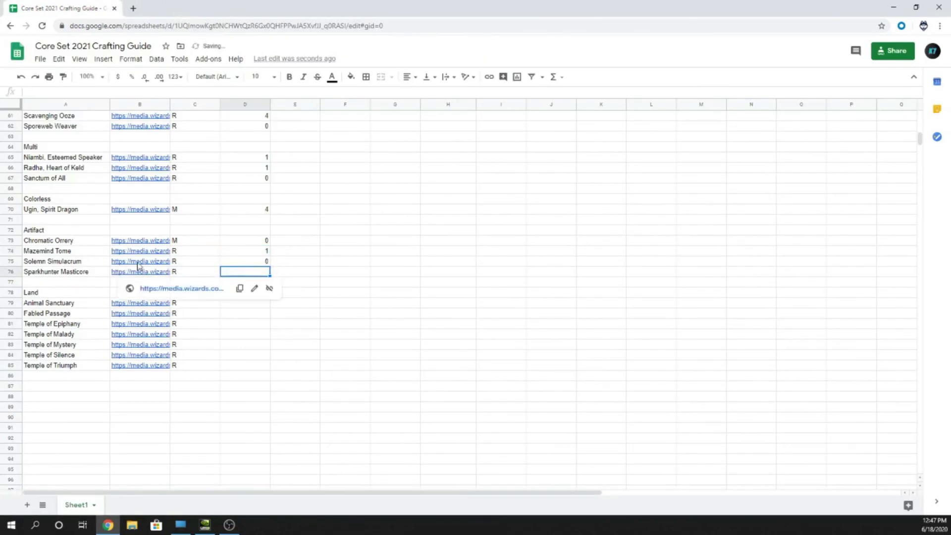
left_click(153, 288)
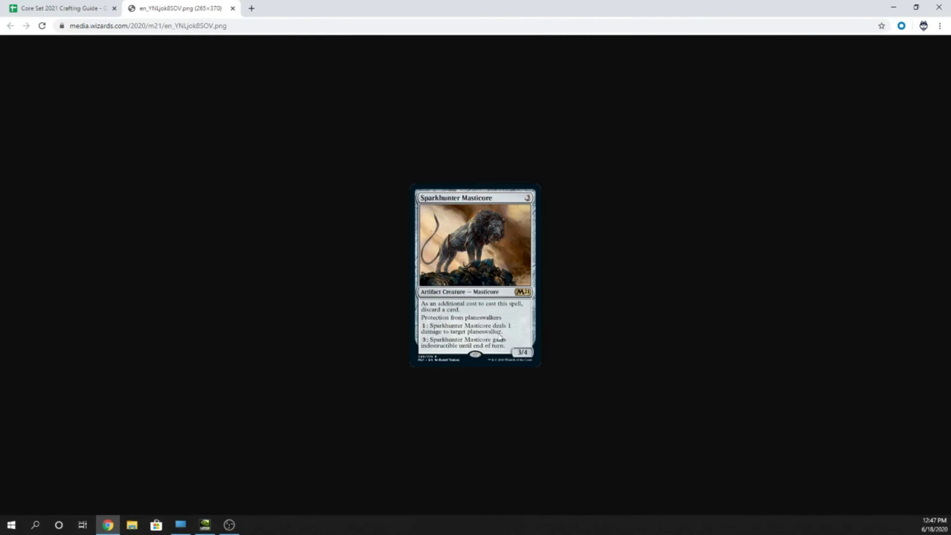
left_click(232, 9)
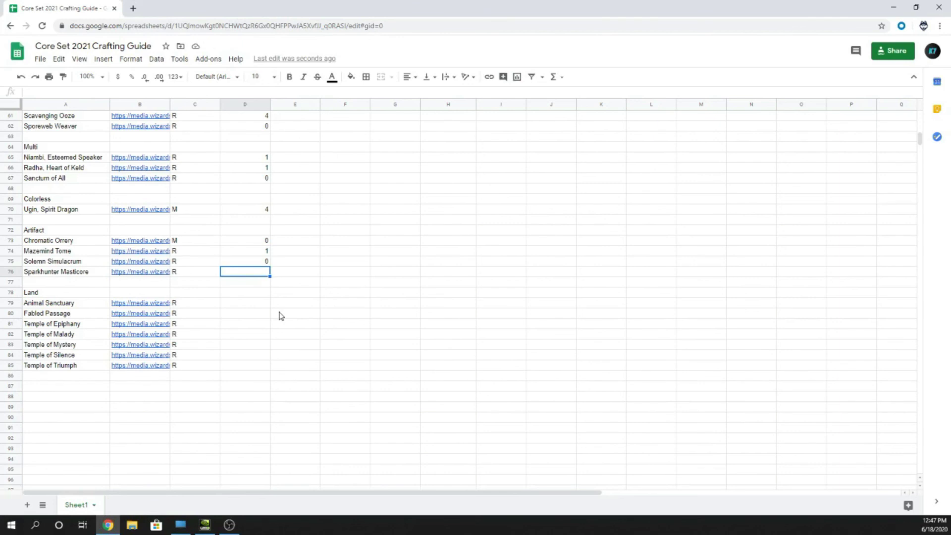
type("0")
key("Return")
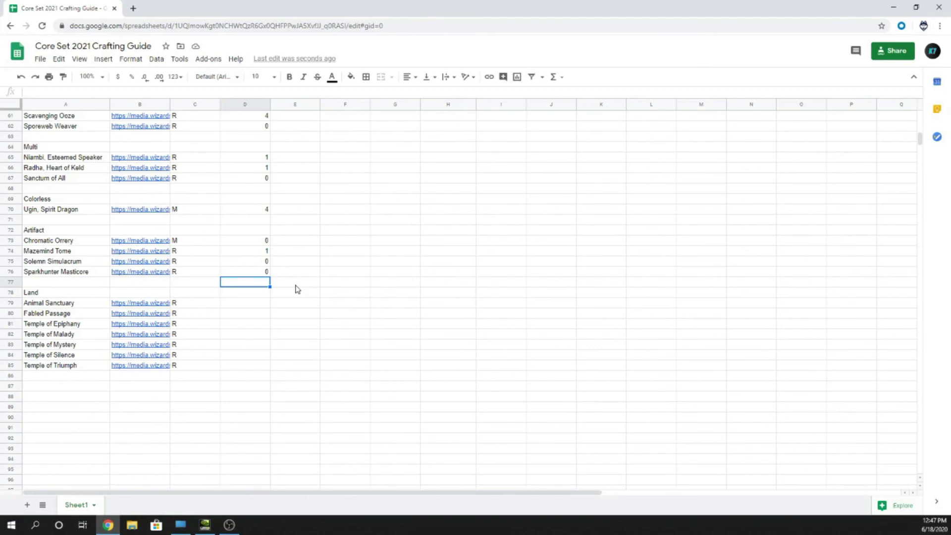
left_click(245, 310)
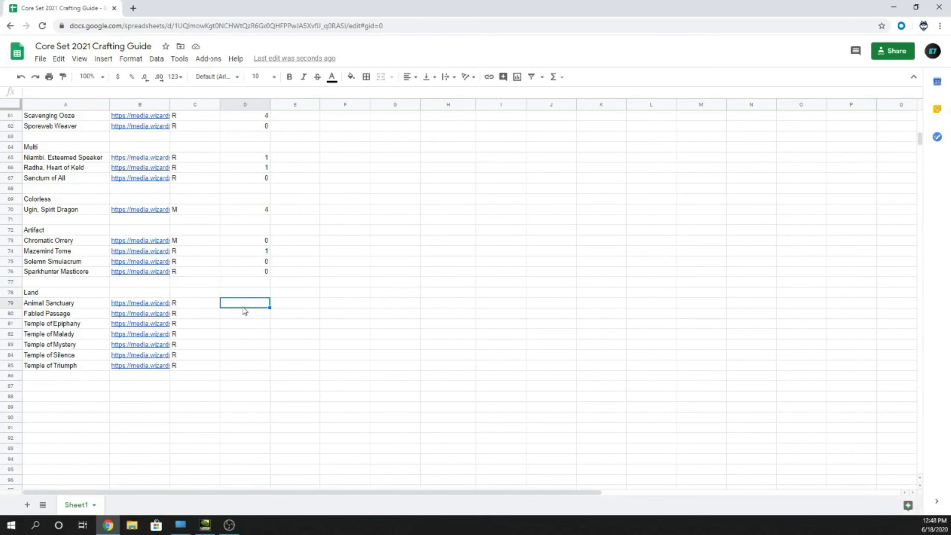
left_click(249, 271)
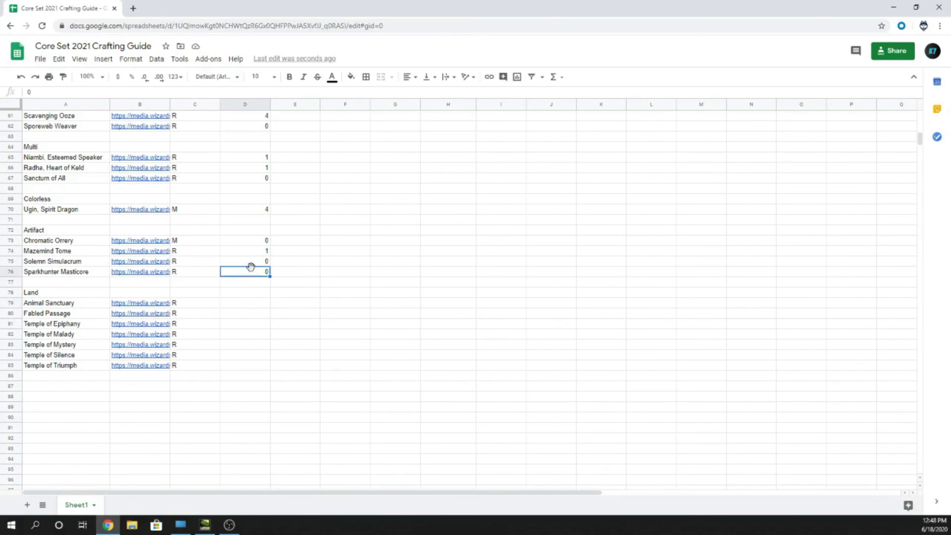
left_click(247, 304)
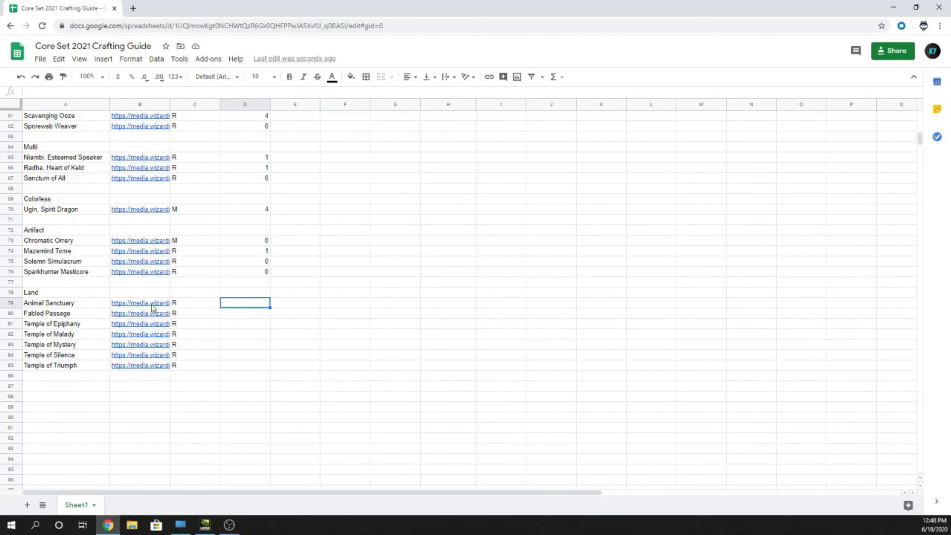
left_click(350, 380)
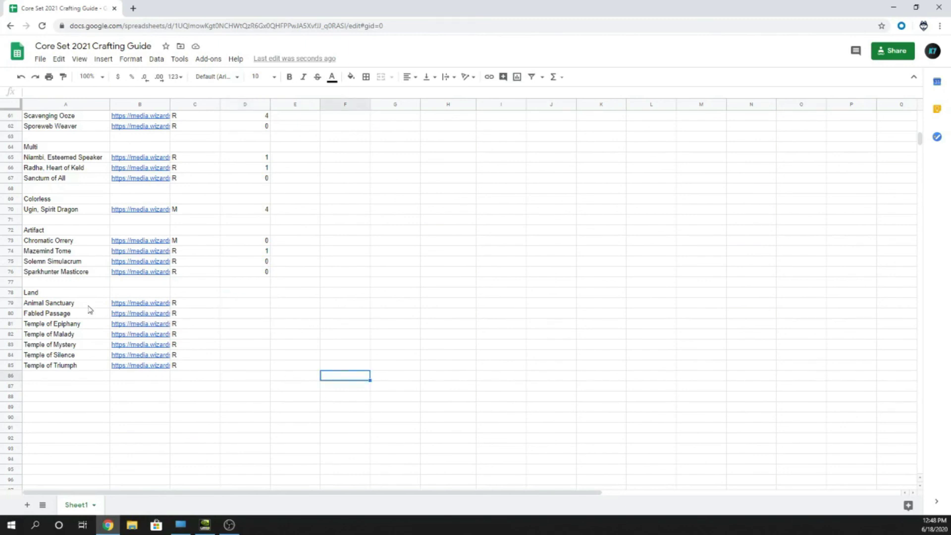
View the linked card image for Animal Sanctuary, close it, and enter 0 for the card in column D.
mouse_move(153, 307)
left_click(193, 321)
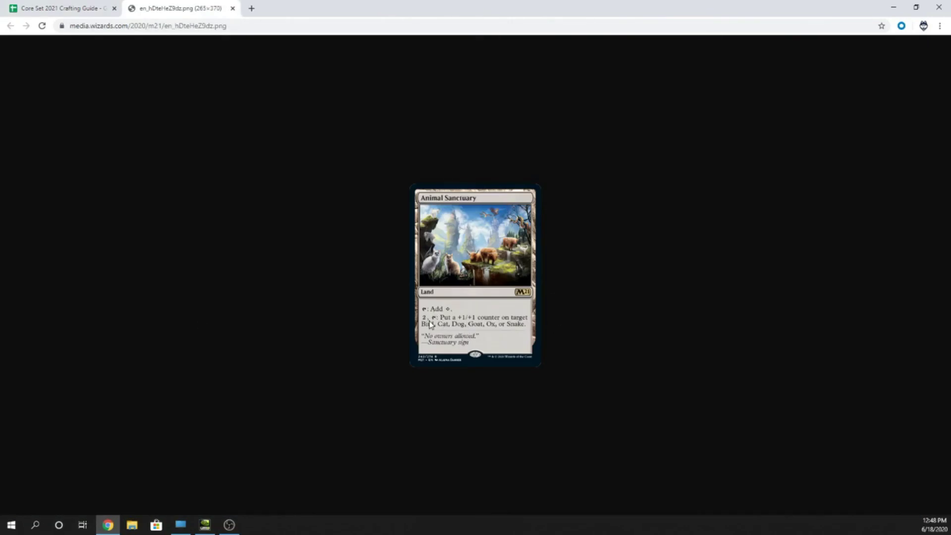
left_click(232, 8)
left_click(285, 304)
left_click(267, 303)
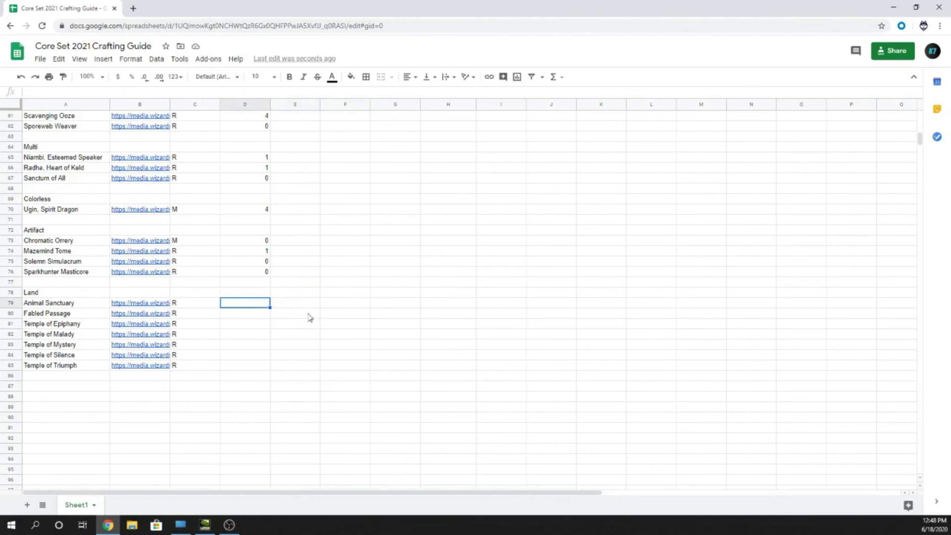
type("0")
key("Return")
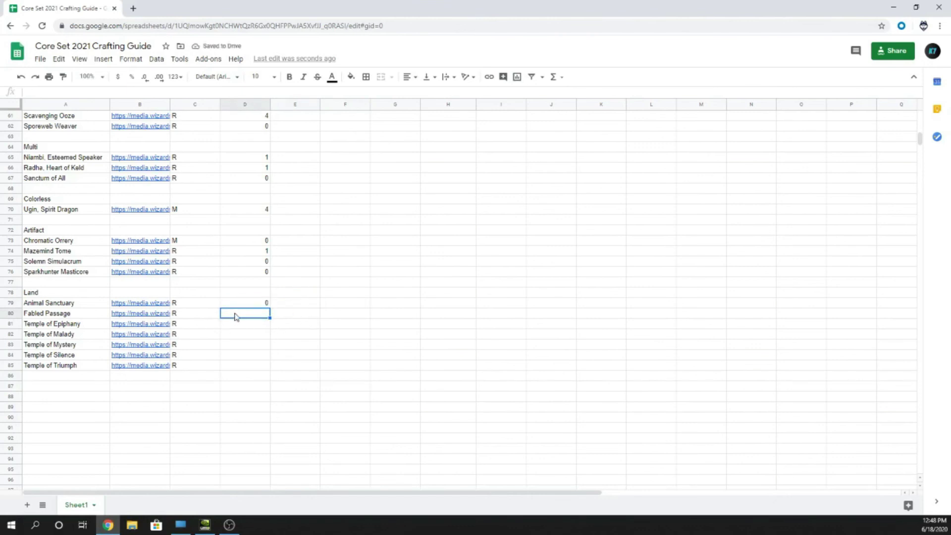
View the linked card image for Fabled Passage, close it, and enter 4 for the card in column D.
mouse_move(154, 319)
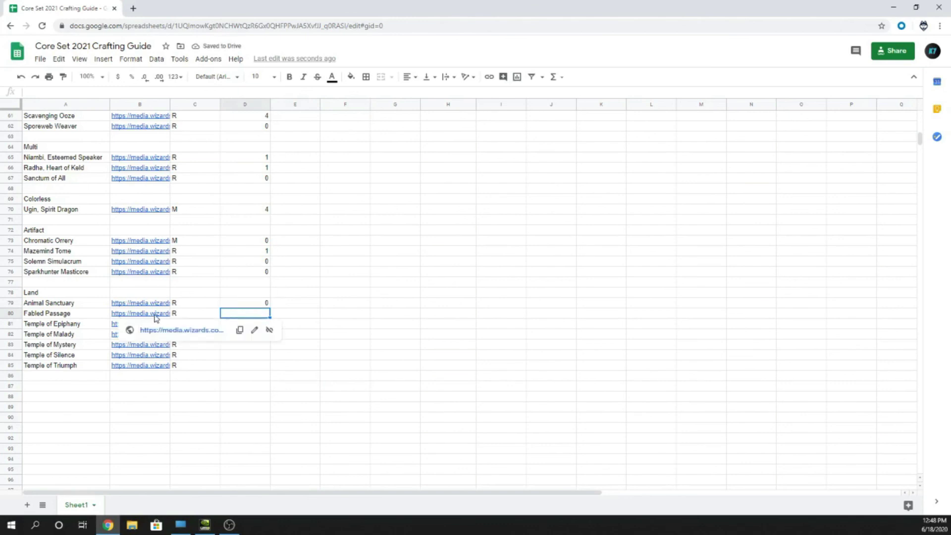
left_click(179, 330)
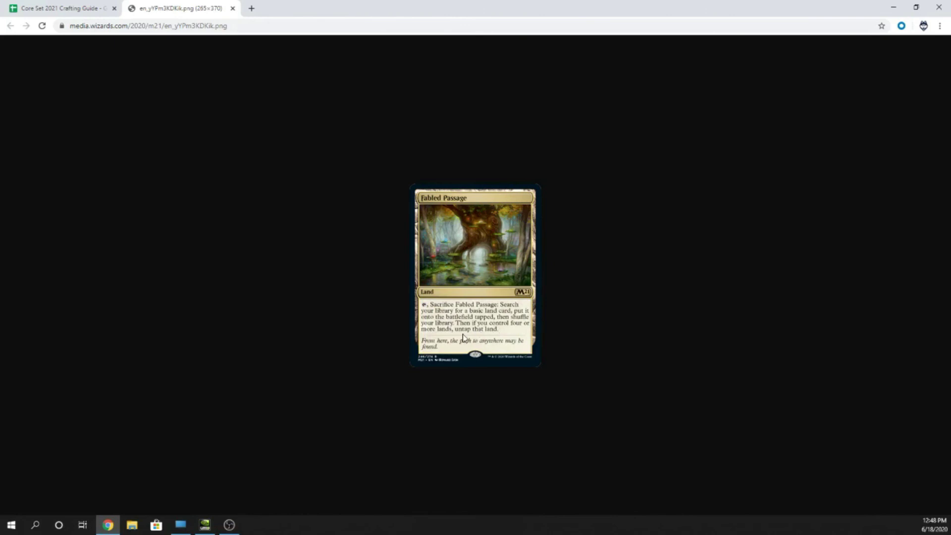
left_click(232, 9)
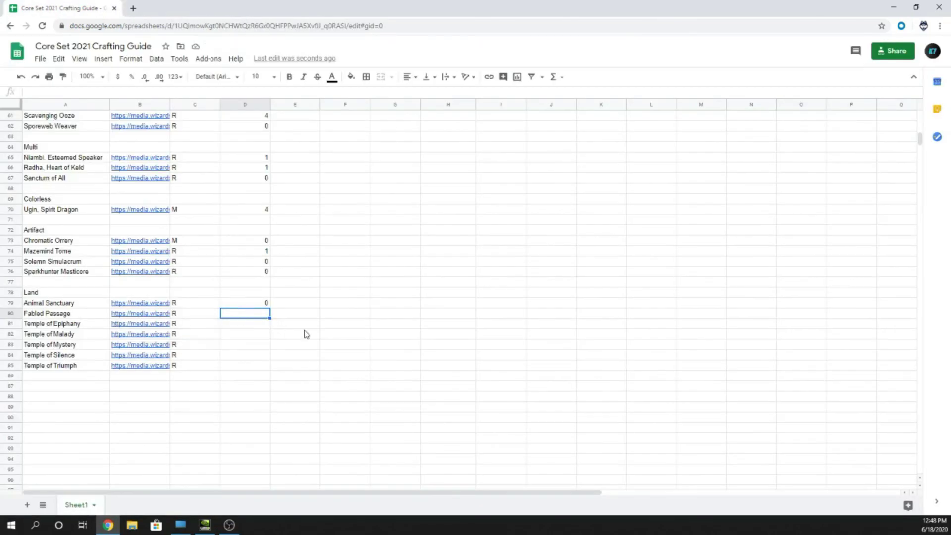
type("4")
key("Return")
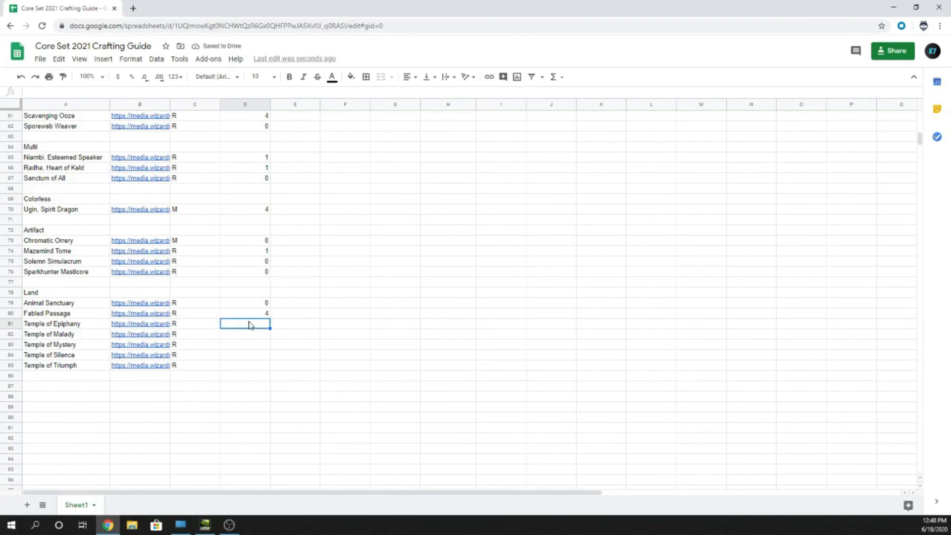
View the linked card images for Temple of Epiphany and Temple of Malady, closing each one.
mouse_move(148, 330)
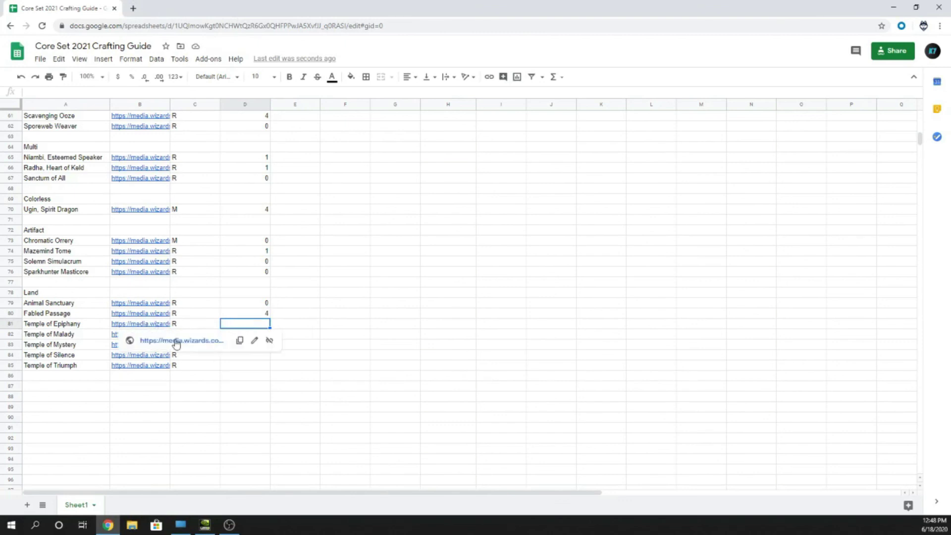
left_click(497, 324)
left_click(247, 324)
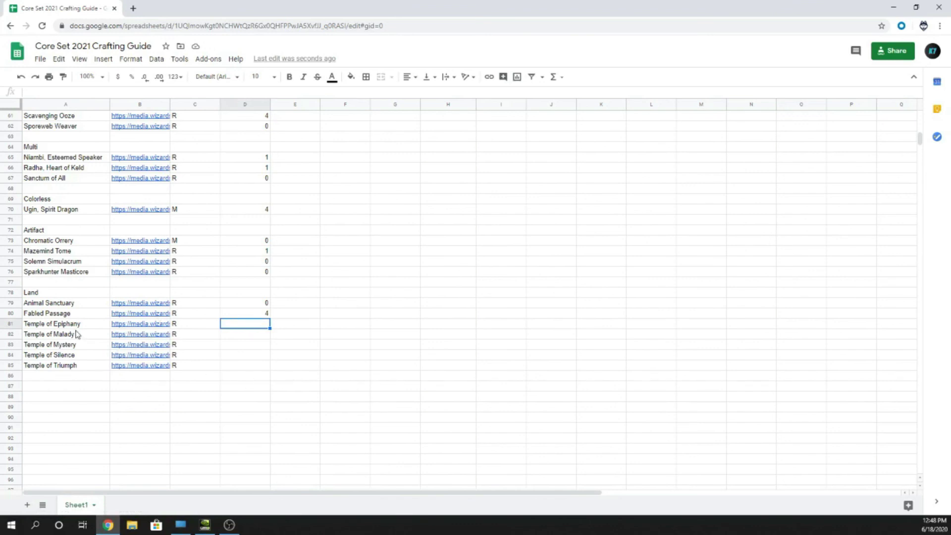
left_click_drag(73, 325, 75, 365)
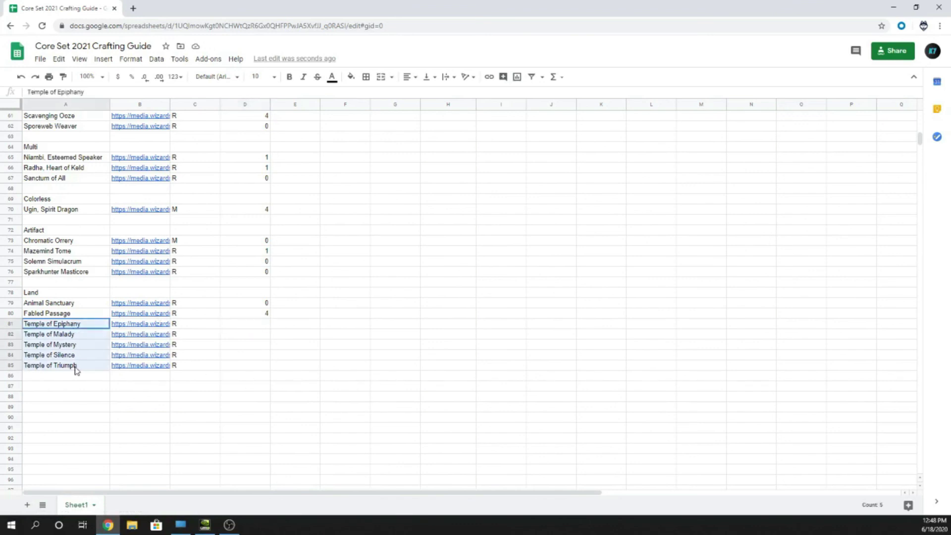
left_click(126, 326)
left_click(209, 341)
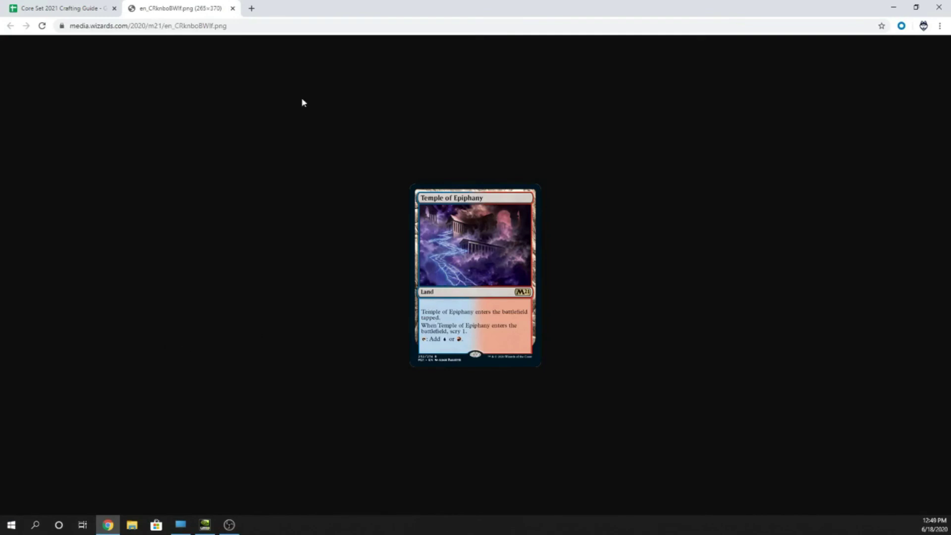
left_click(232, 9)
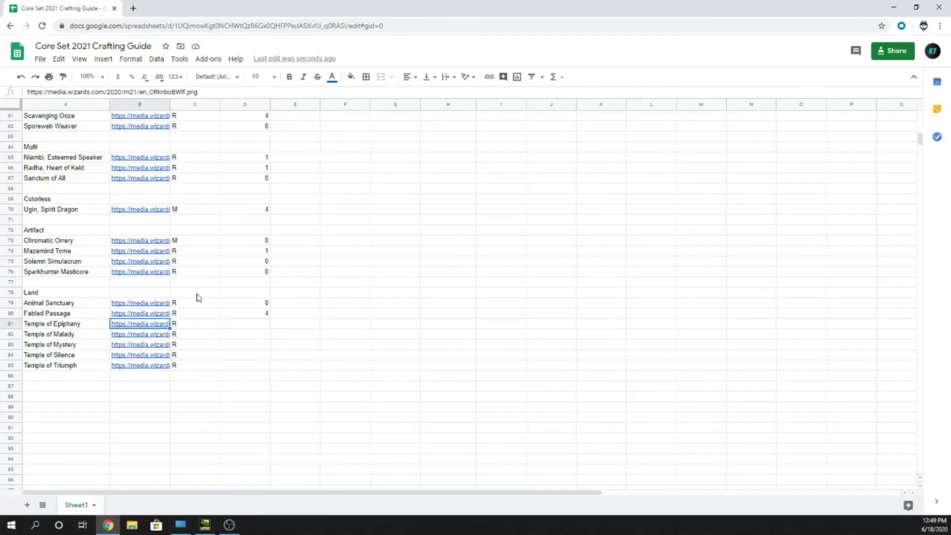
left_click(161, 350)
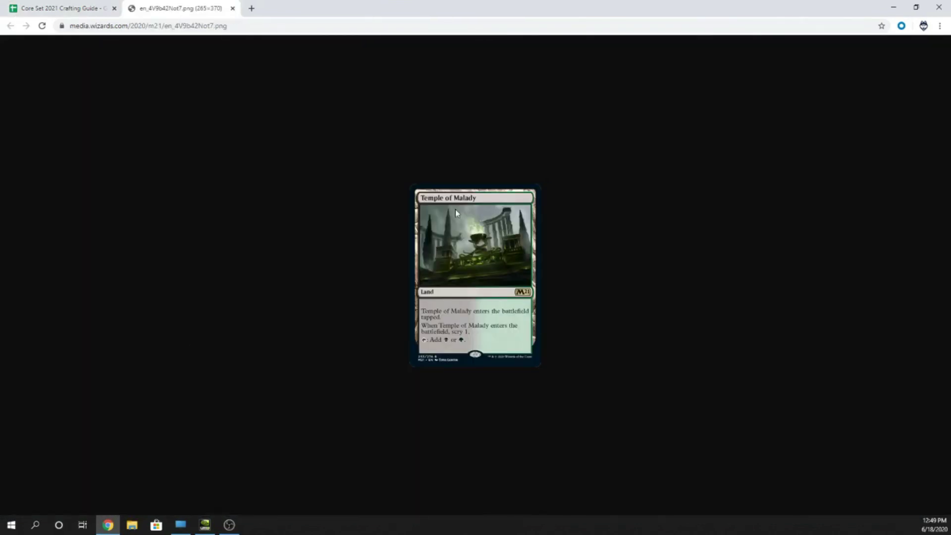
left_click(232, 8)
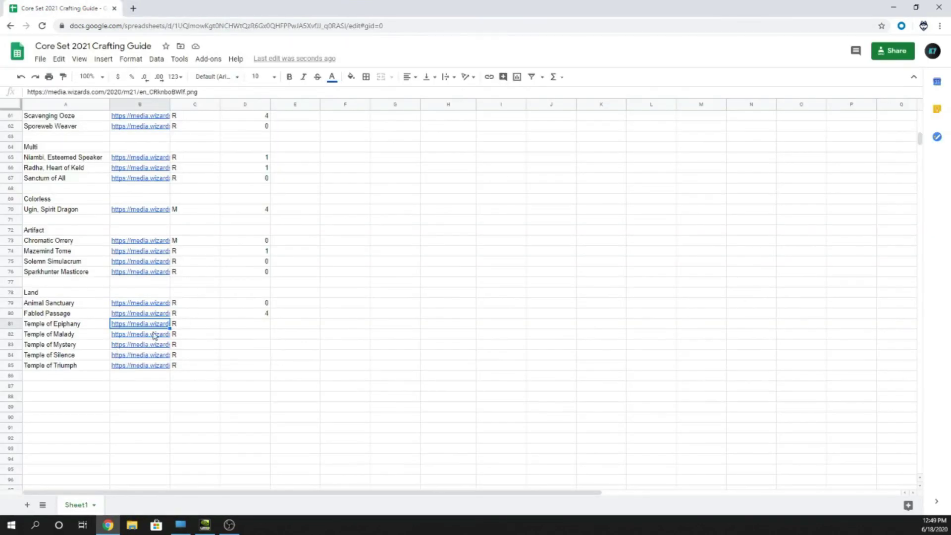
View the linked card images for Temple of Mystery, Temple of Silence and Temple of Triumph, closing each one.
left_click(122, 349)
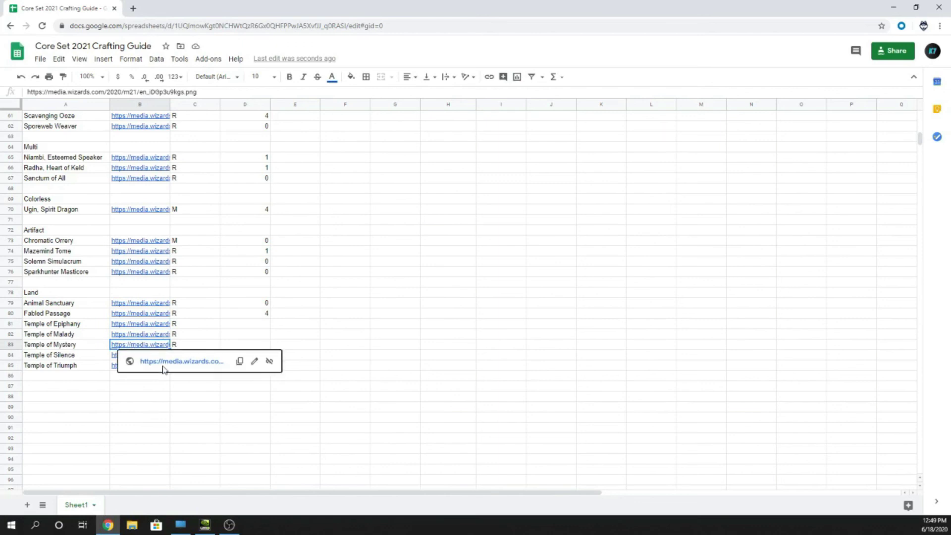
left_click(177, 361)
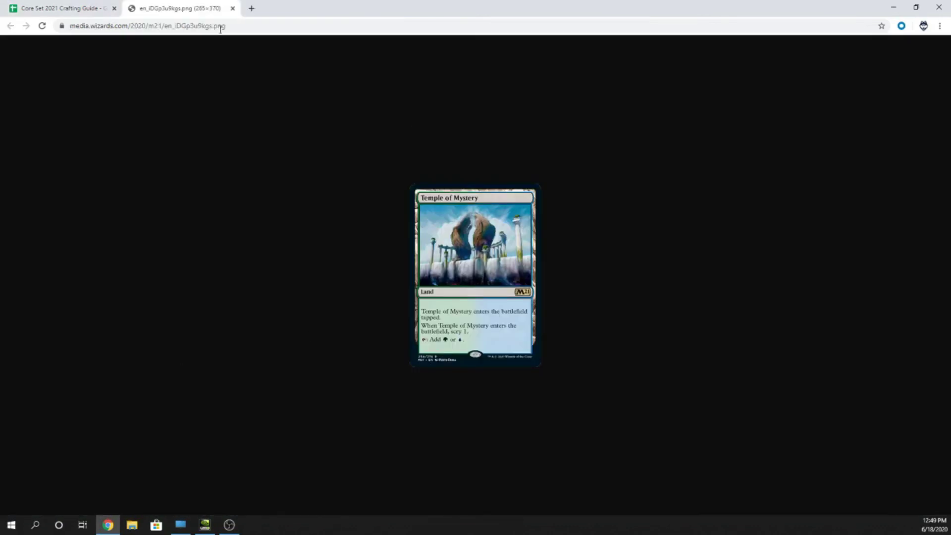
left_click(232, 9)
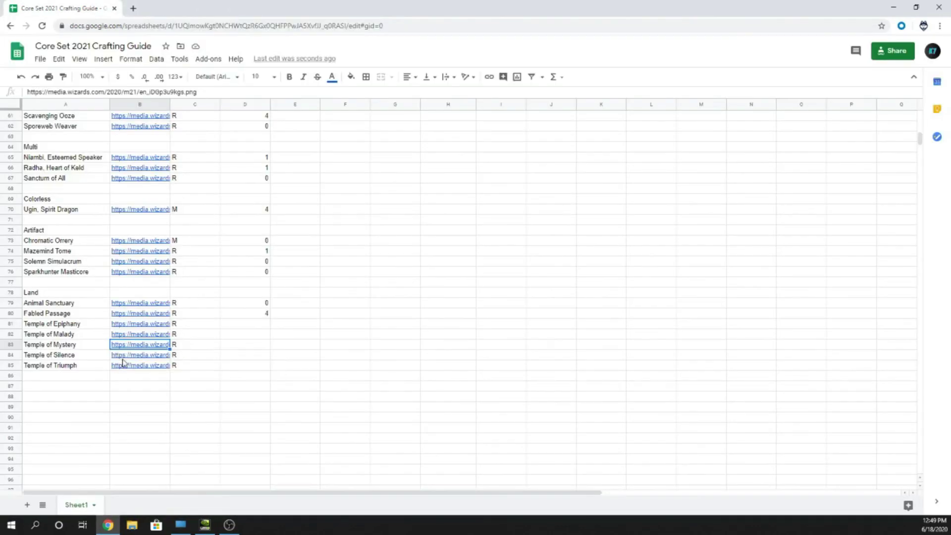
left_click(137, 357)
left_click(149, 370)
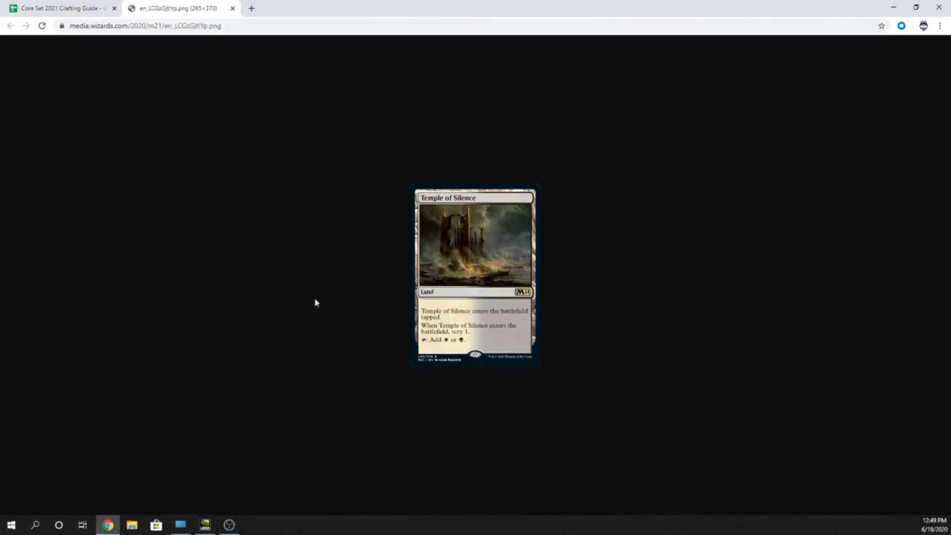
left_click(232, 8)
mouse_move(139, 371)
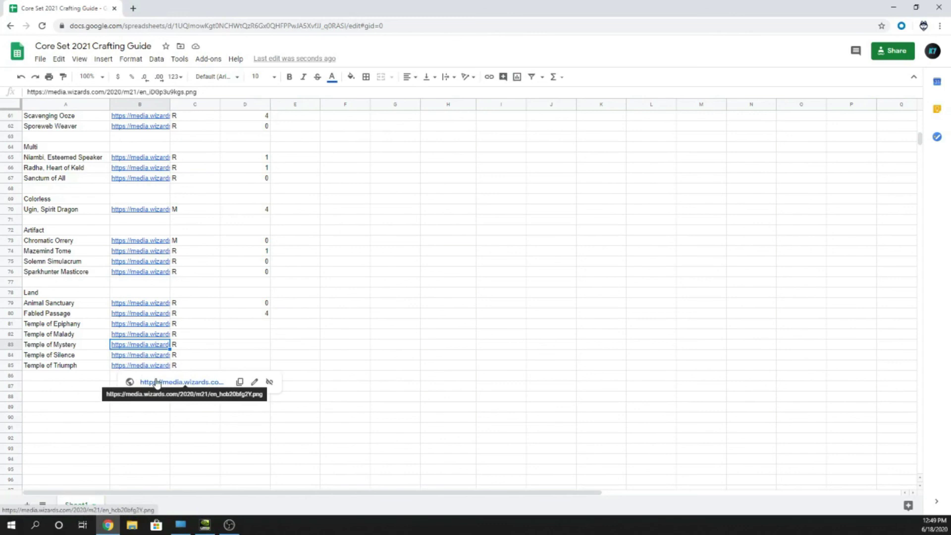
left_click(157, 381)
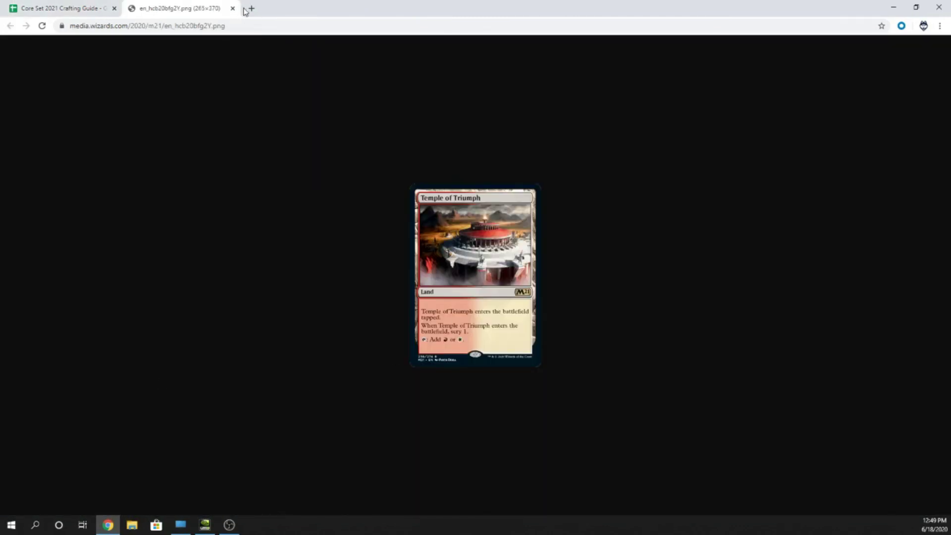
left_click(232, 8)
Enter 4 in column D for each of the five Temple lands, from Temple of Epiphany to Temple of Triumph.
left_click(263, 324)
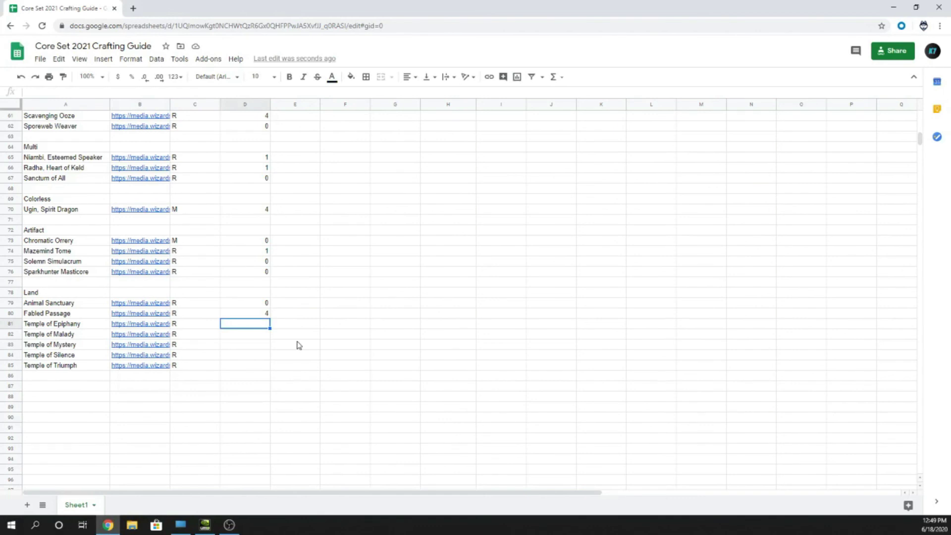
type("4 4 4 4 4")
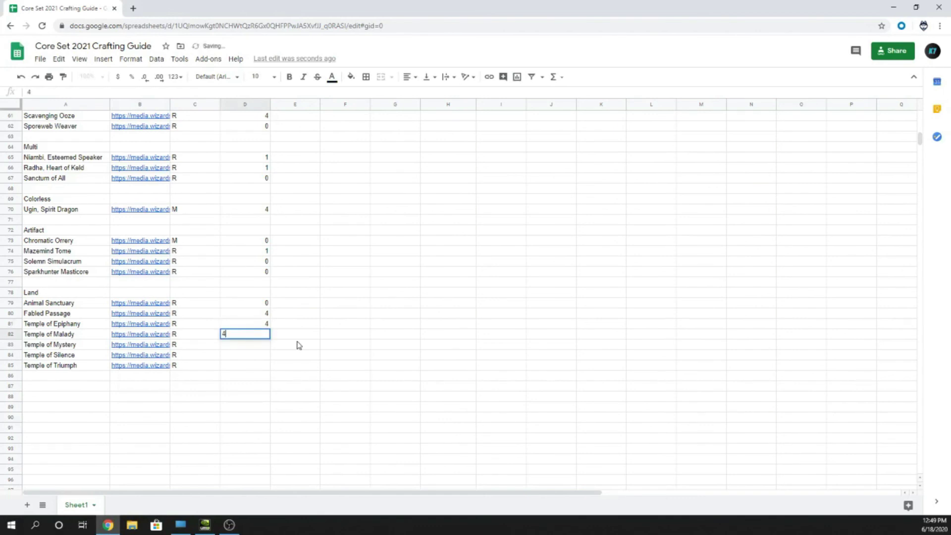
key("Up")
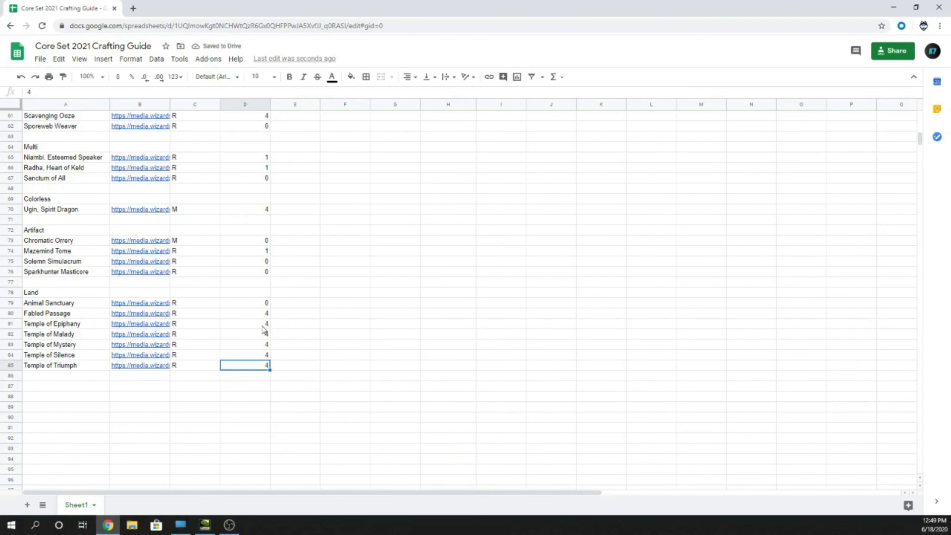
left_click_drag(264, 326, 259, 366)
left_click(322, 369)
left_click_drag(260, 327, 260, 366)
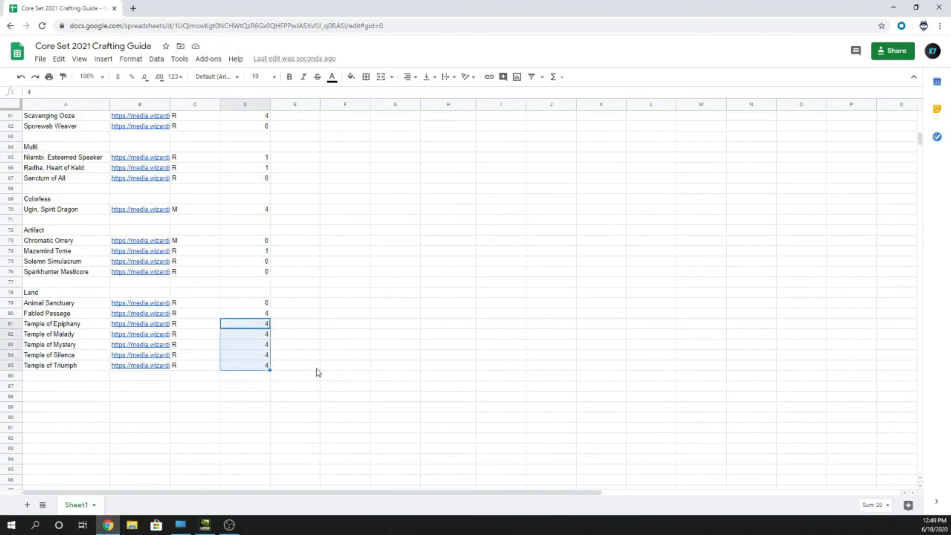
left_click(316, 369)
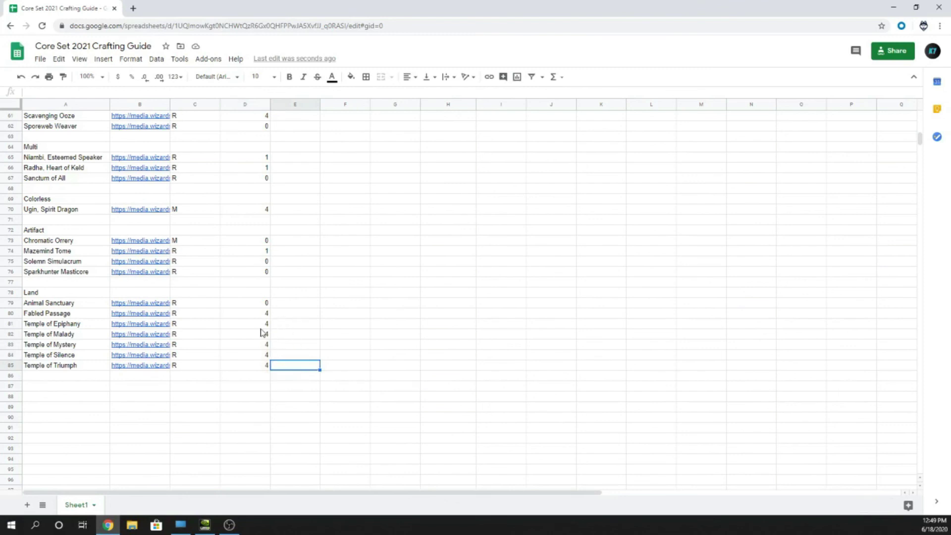
left_click_drag(261, 328, 267, 366)
left_click(292, 370)
left_click(265, 316)
left_click(292, 374)
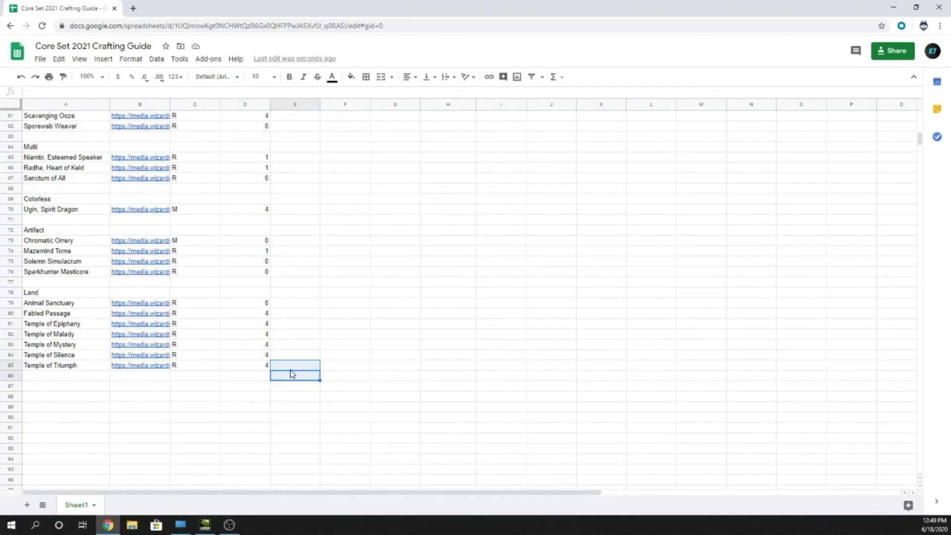
left_click(291, 370)
Try to total the Launch Craft column in cell D87 with the suggested formula =SUM(D79:D85).
left_click(254, 389)
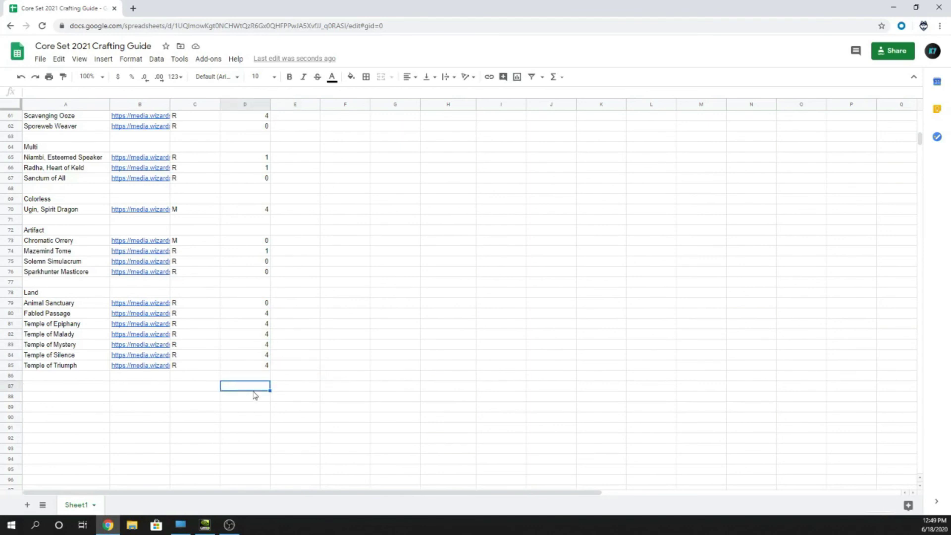
type("=sum")
key("Tab")
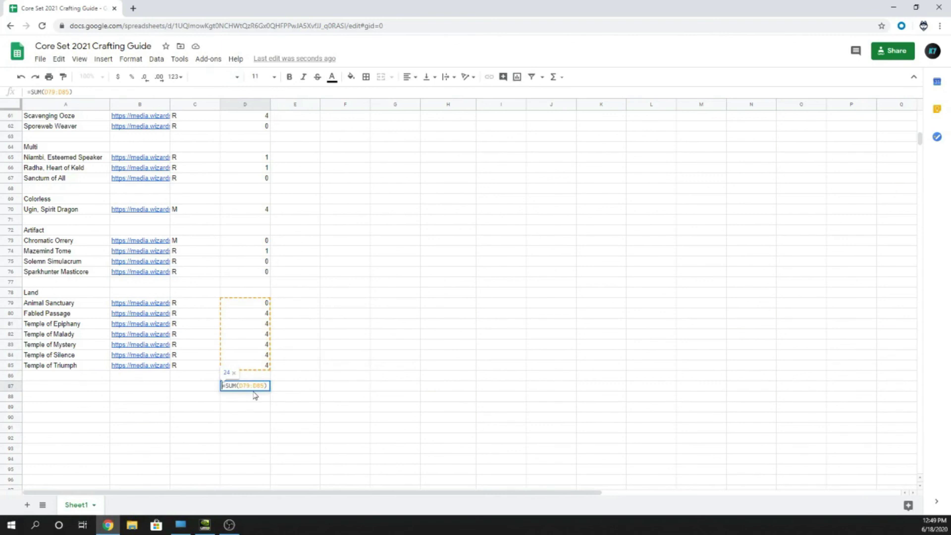
key("BackSpace")
key("BackSpace")
key("BackSpace")
key("BackSpace")
key("BackSpace")
key("BackSpace")
key("BackSpace")
key("BackSpace")
key("BackSpace")
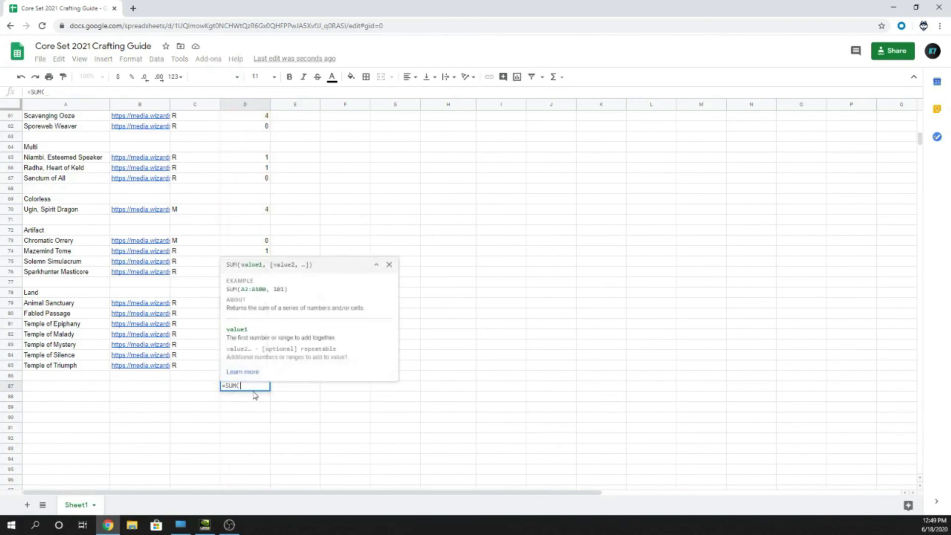
key("Down")
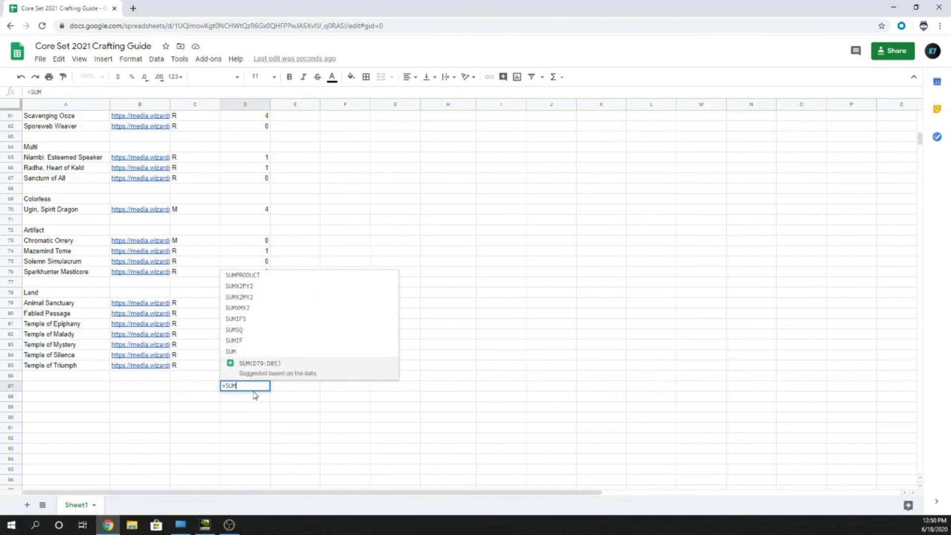
key("Return")
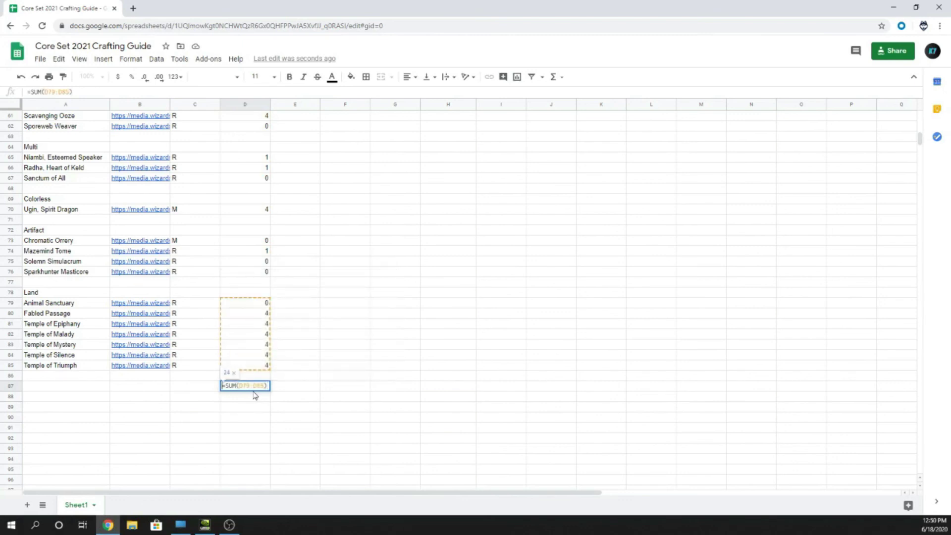
key("Return")
type("=sum")
key("Down")
key("Return")
Replace the formula in cell D87 with a SUM of the whole Launch Craft column, D3:D85.
left_click(261, 376)
left_click(260, 386)
type("=sum")
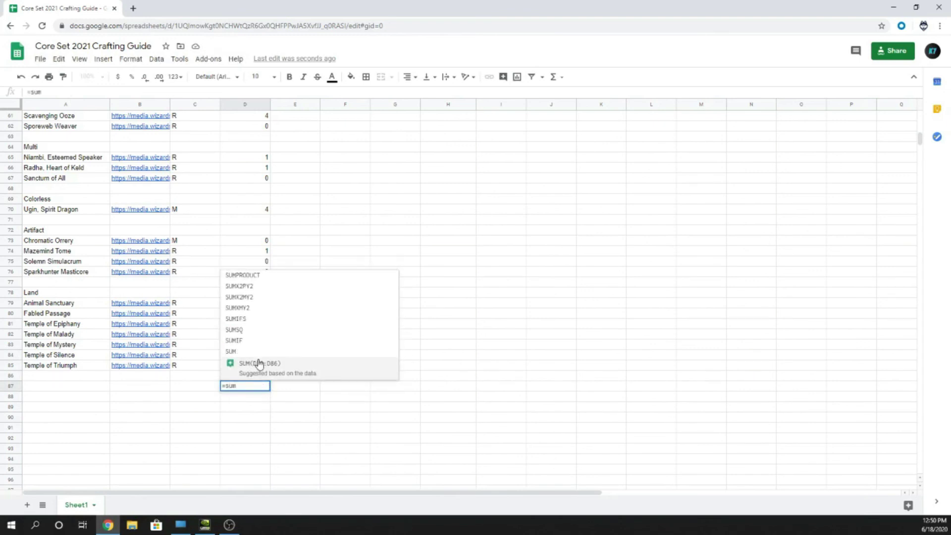
left_click(281, 352)
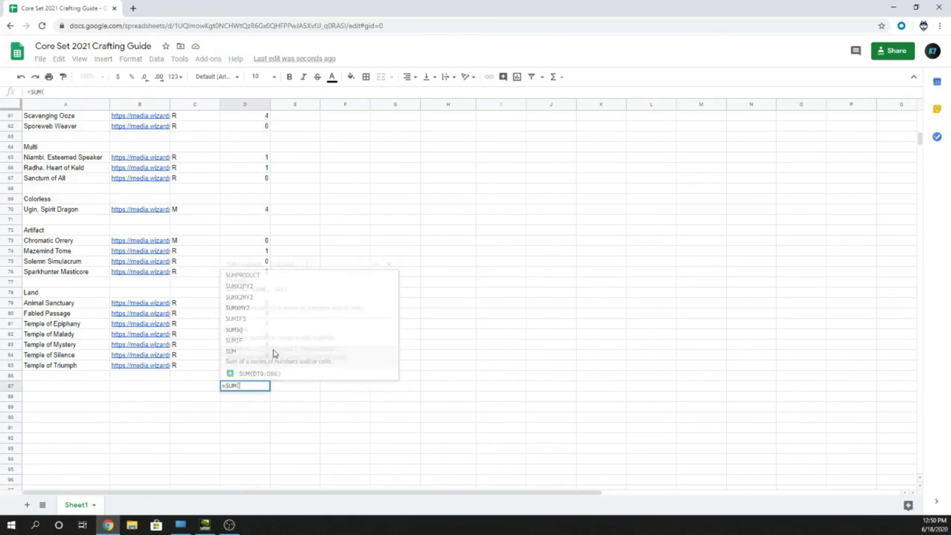
scroll(270, 180, "up", 12)
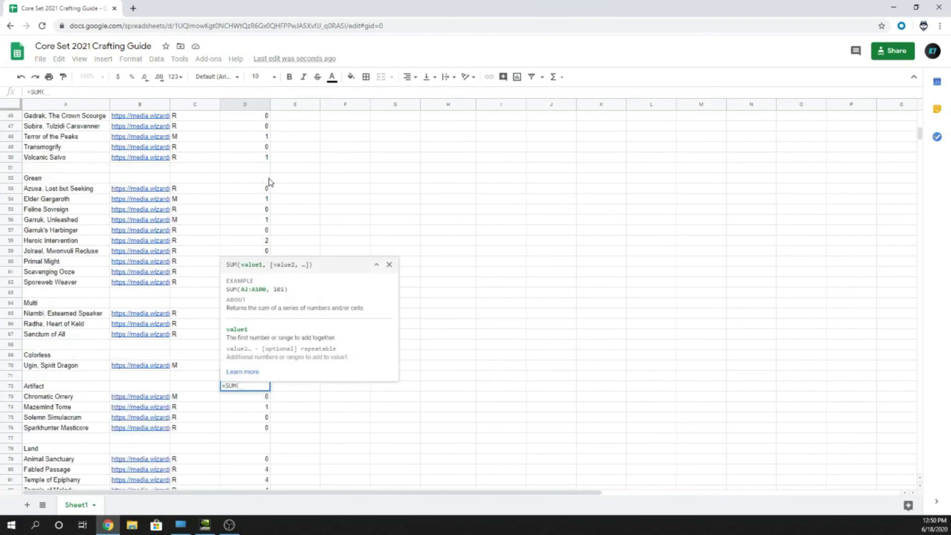
left_click_drag(252, 138, 257, 240)
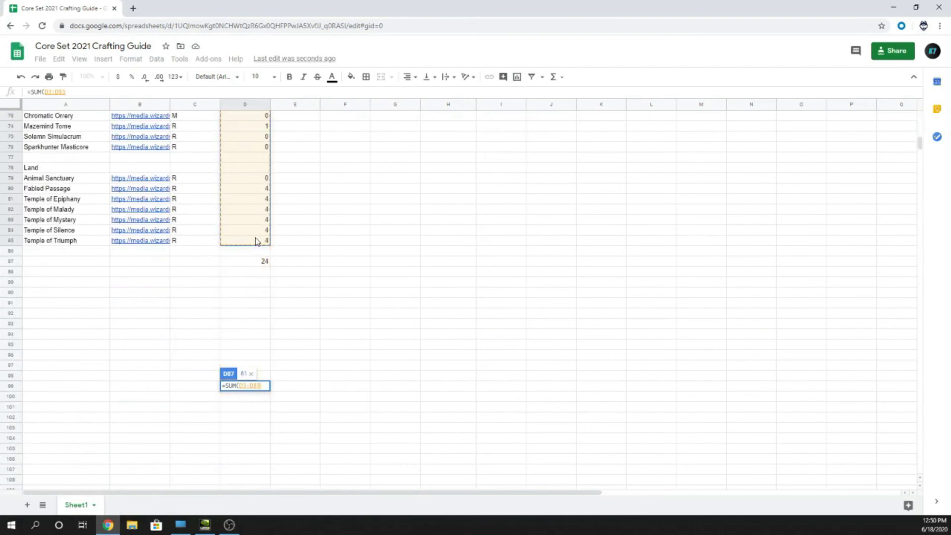
left_click(297, 264)
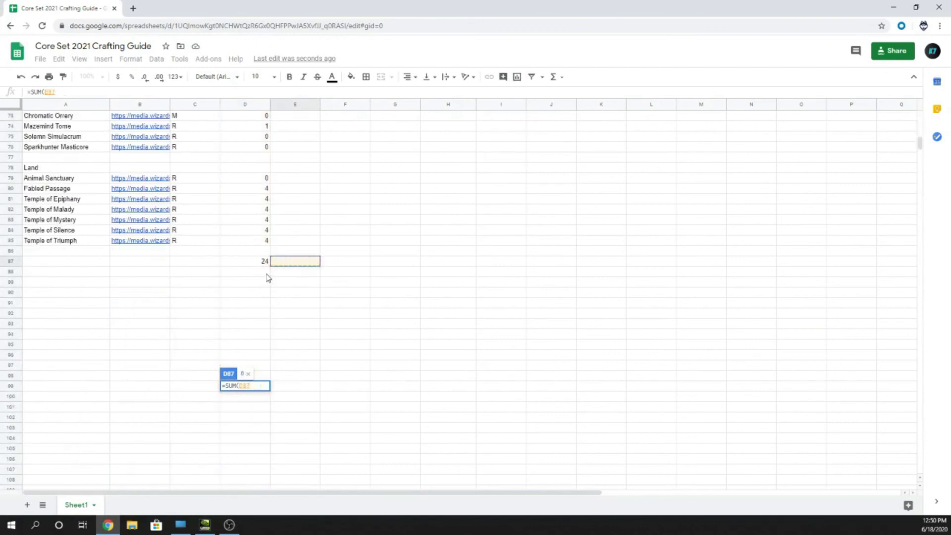
left_click(261, 264)
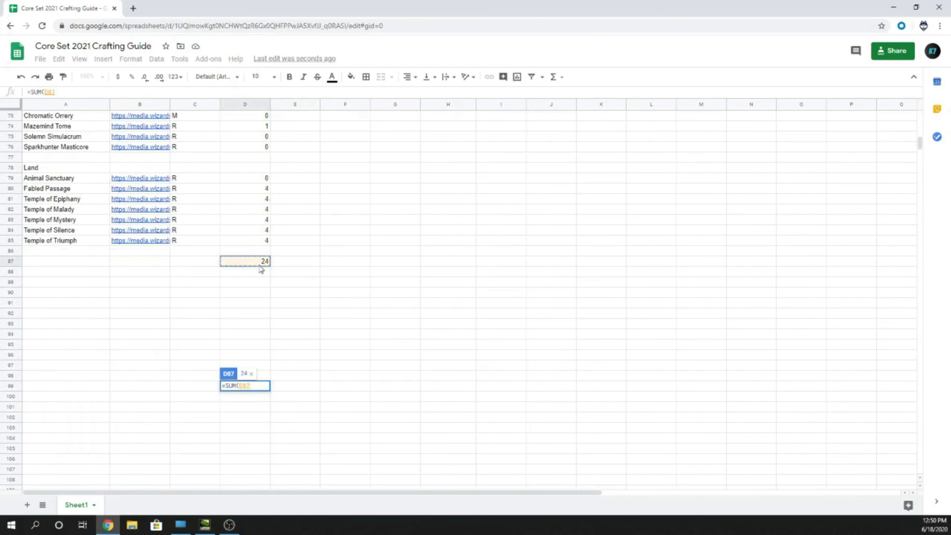
left_click(260, 242)
left_click_drag(258, 239, 257, 141)
key("Return")
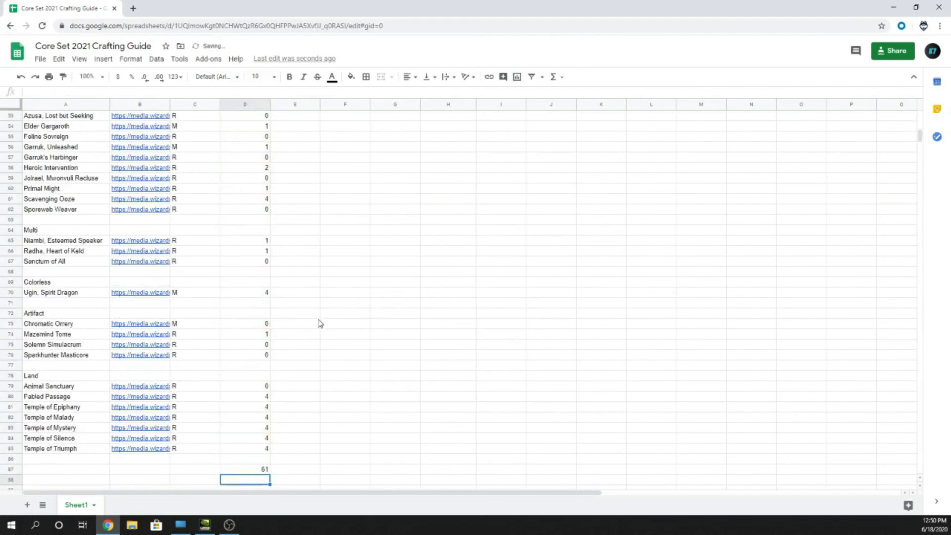
scroll(277, 352, "down", 2)
left_click(250, 396)
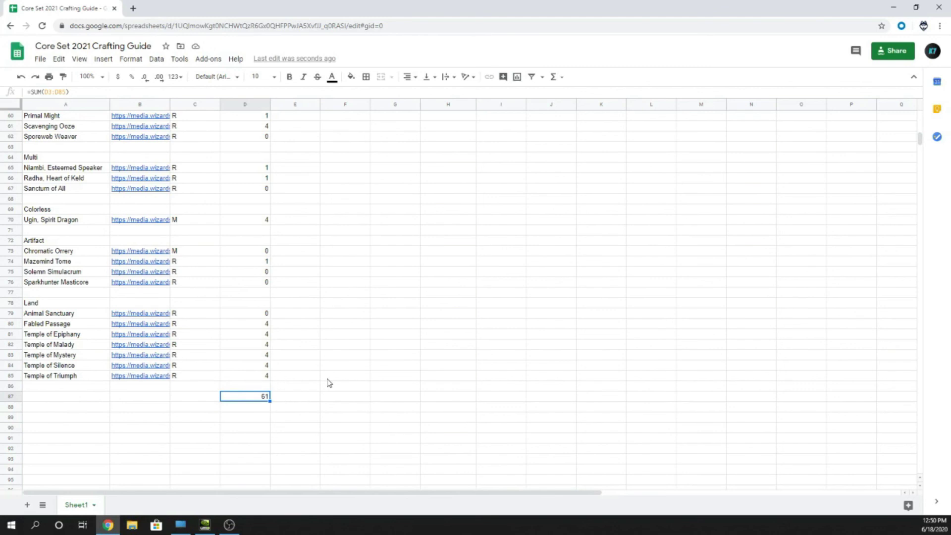
scroll(280, 376, "up", 20)
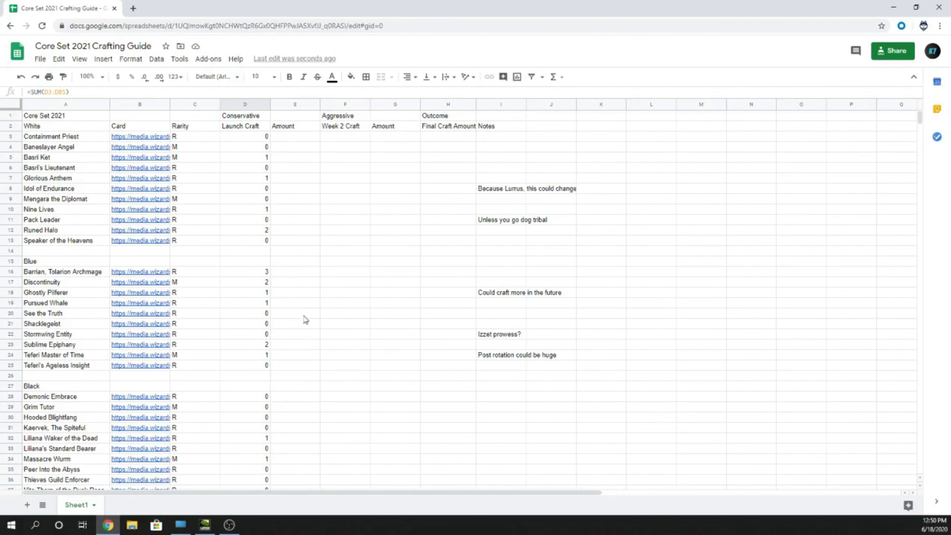
scroll(305, 320, "down", 1)
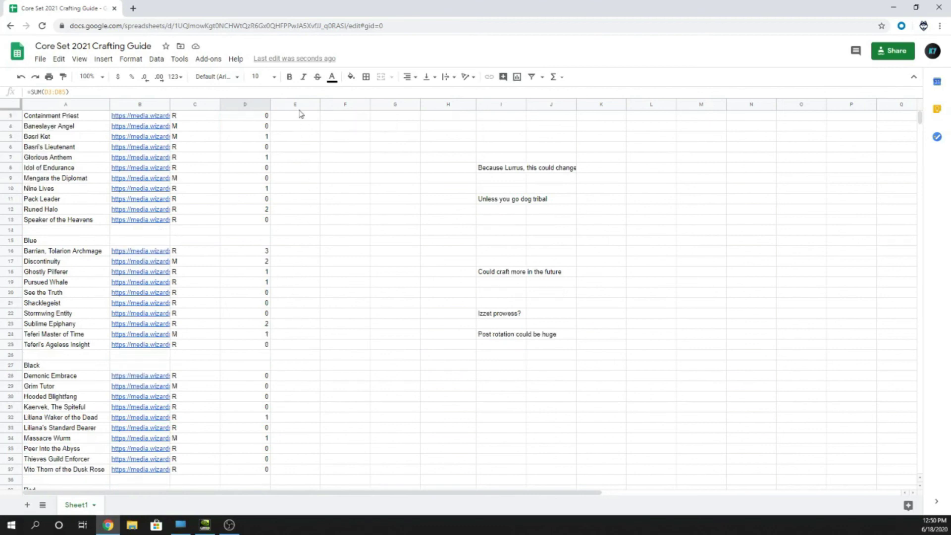
scroll(286, 260, "up", 1)
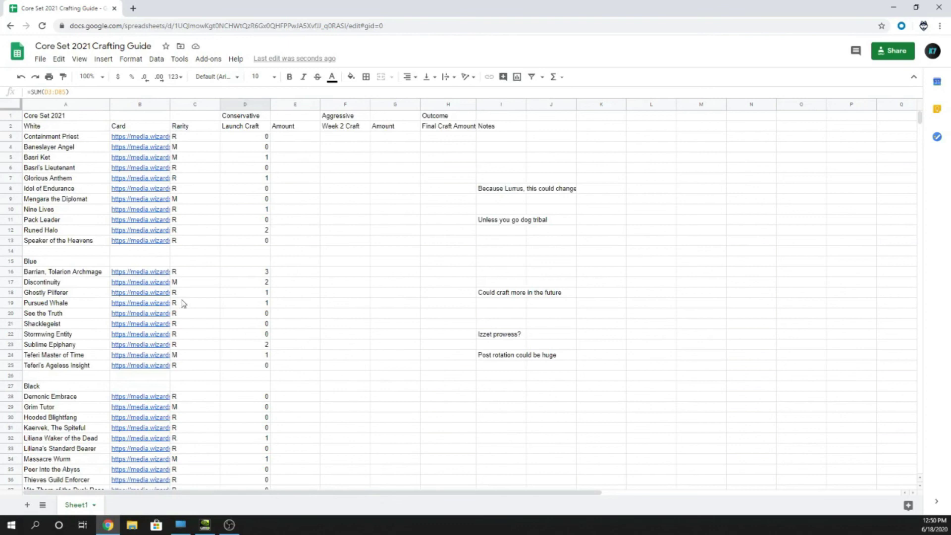
Review the cards with the highest launch craft counts, including Barrian, Scavenging Ooze and Ugin, down to the column D total.
left_click_drag(101, 272, 248, 273)
scroll(301, 279, "down", 5)
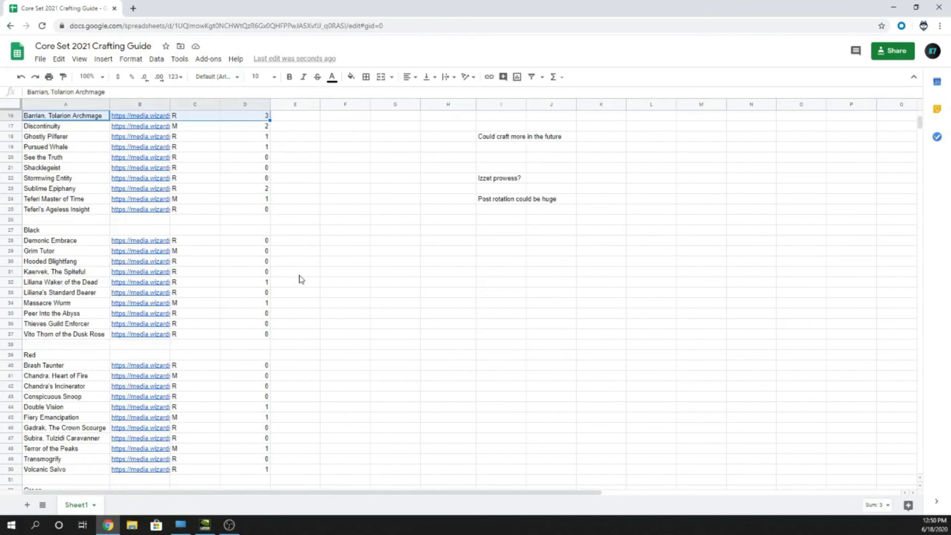
scroll(299, 279, "down", 5)
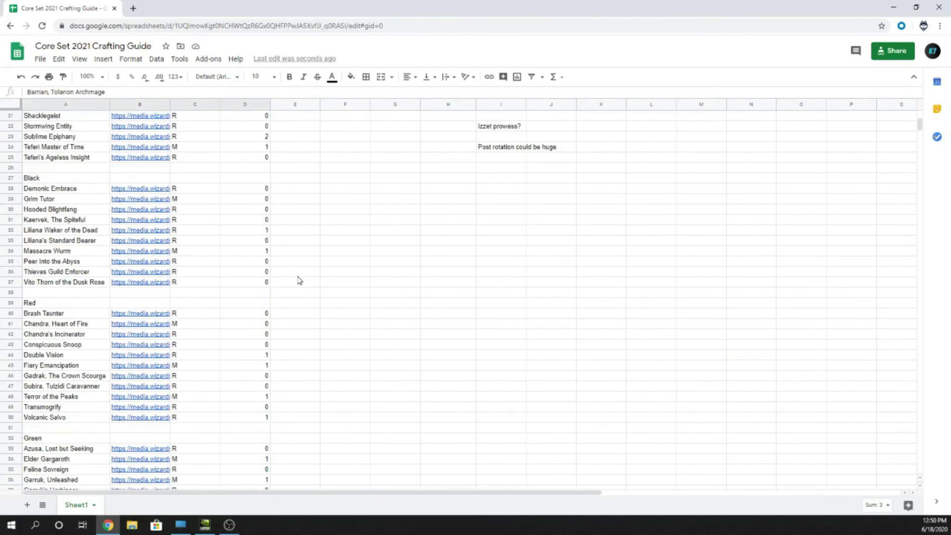
left_click_drag(56, 431, 248, 428)
scroll(263, 418, "down", 10)
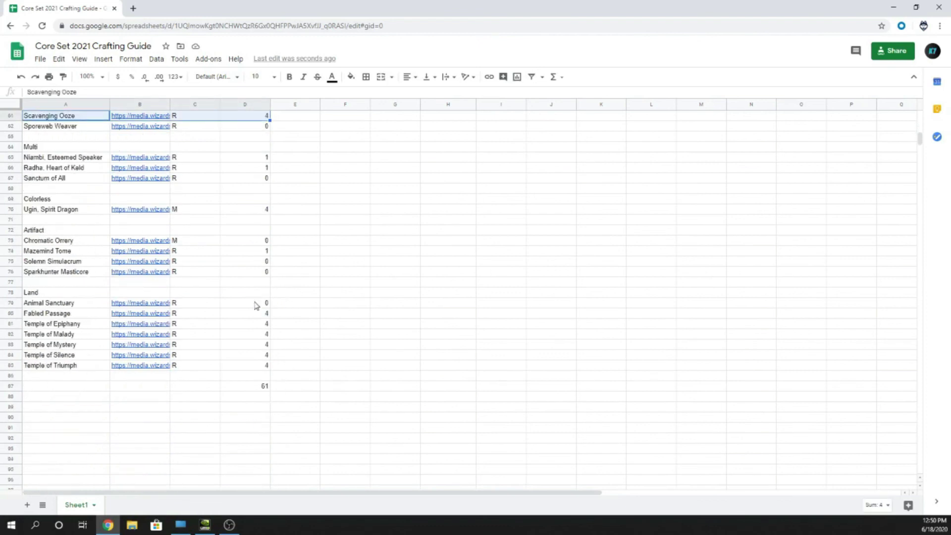
left_click(238, 202)
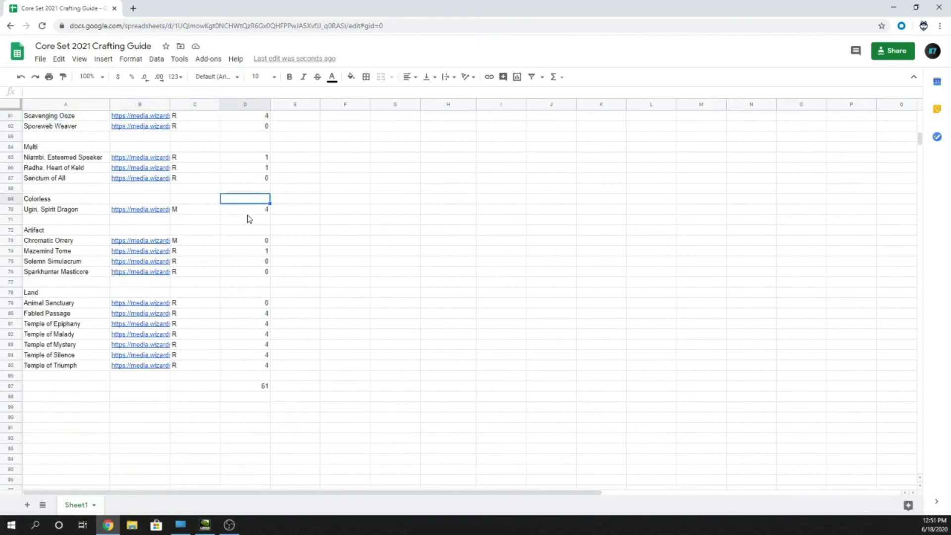
left_click(297, 318)
left_click(295, 389)
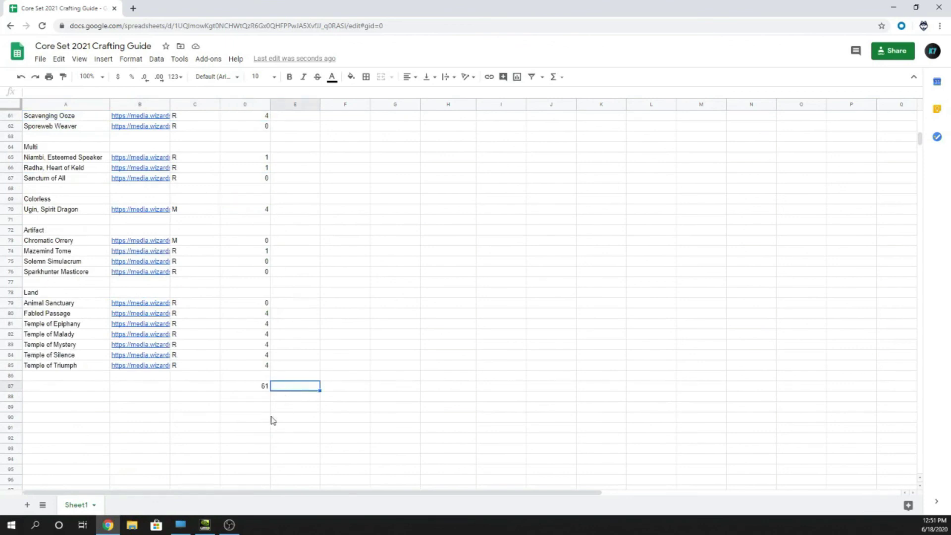
left_click(252, 419)
left_click(258, 409)
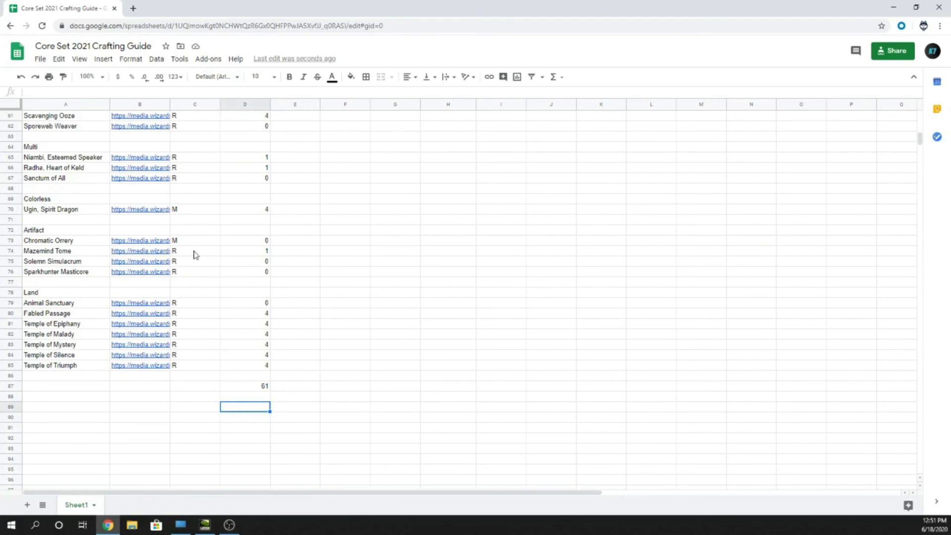
left_click_drag(75, 209, 244, 212)
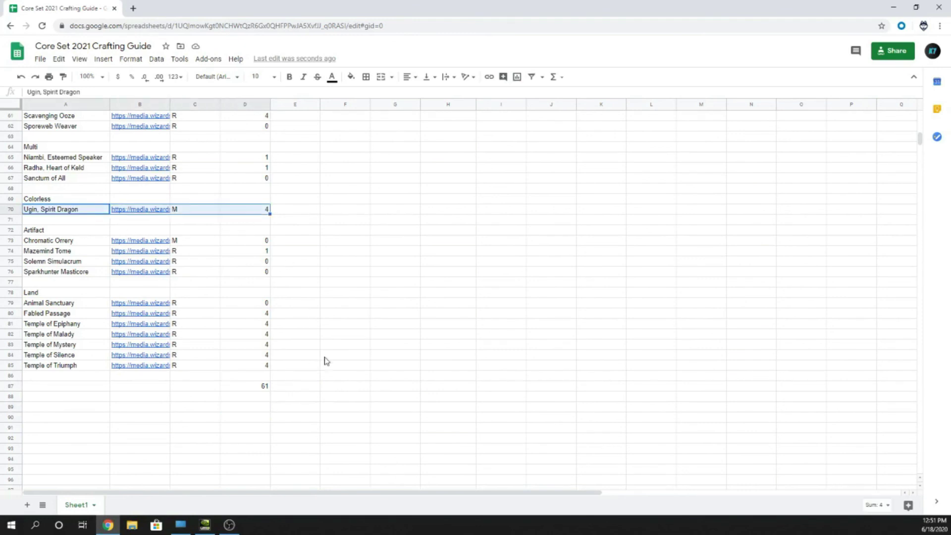
left_click(298, 385)
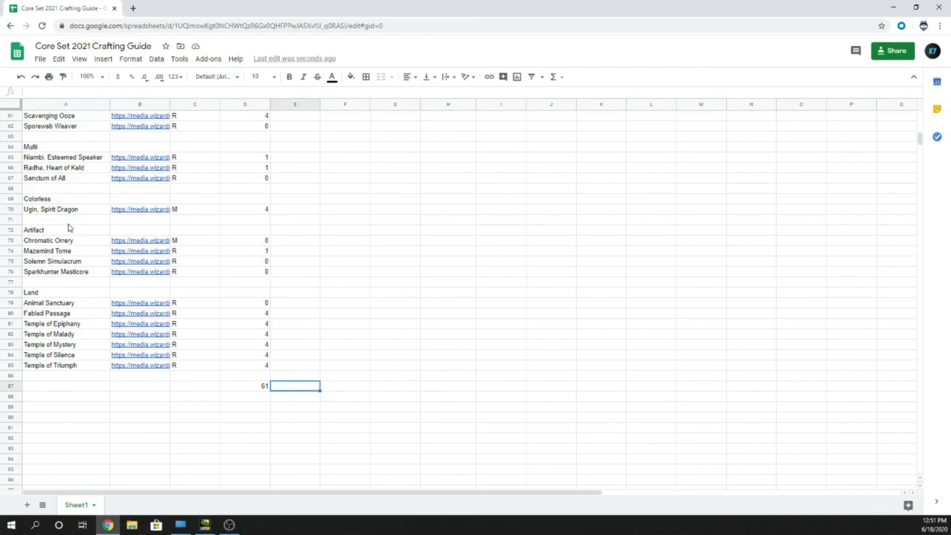
left_click(234, 212)
Start a SUM formula in cell E87 with Ugin's count in D70 and the land counts in D80:D85.
left_click(291, 389)
type("=SUM(")
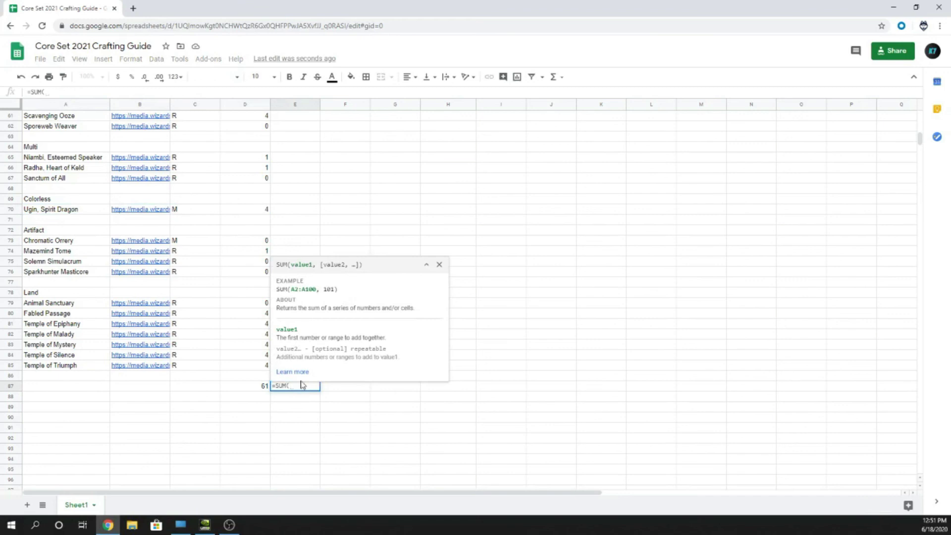
left_click(256, 210)
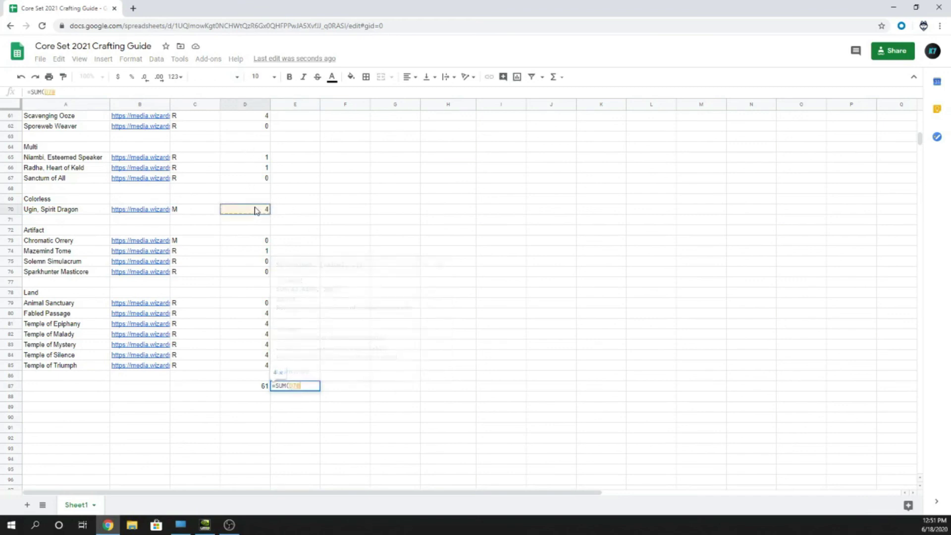
type(",")
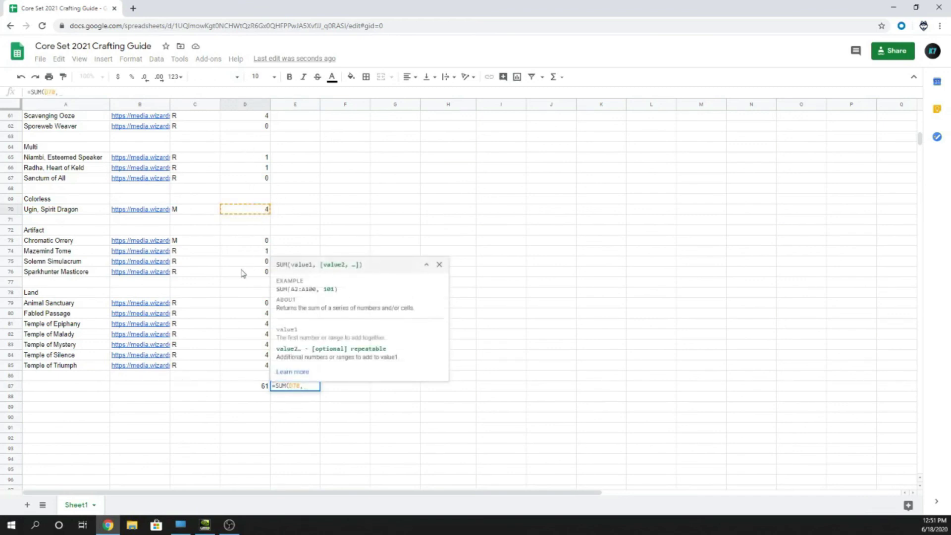
left_click_drag(256, 369, 254, 319)
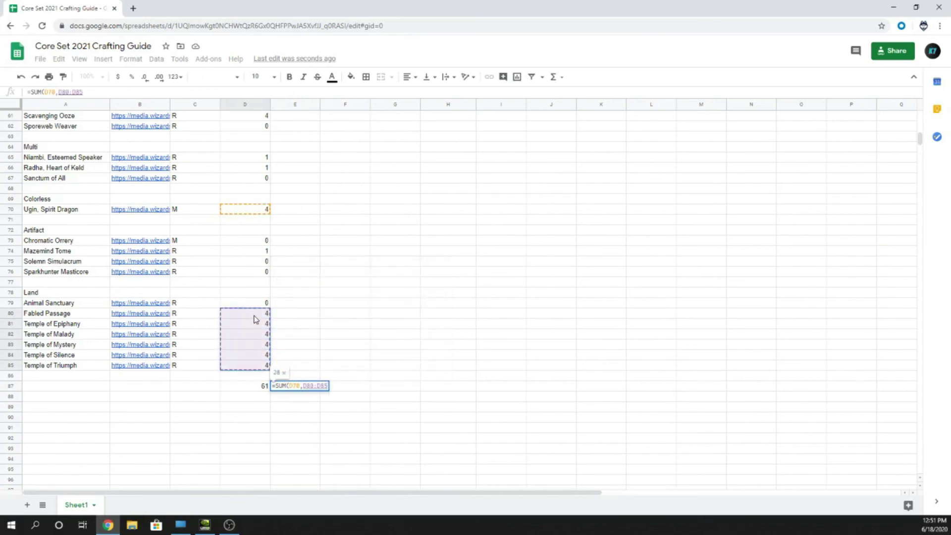
type(",")
Add Scavenging Ooze's count, D61, as the last argument and complete the formula as =SUM(D70,D80:D85,D61).
scroll(256, 317, "up", 3)
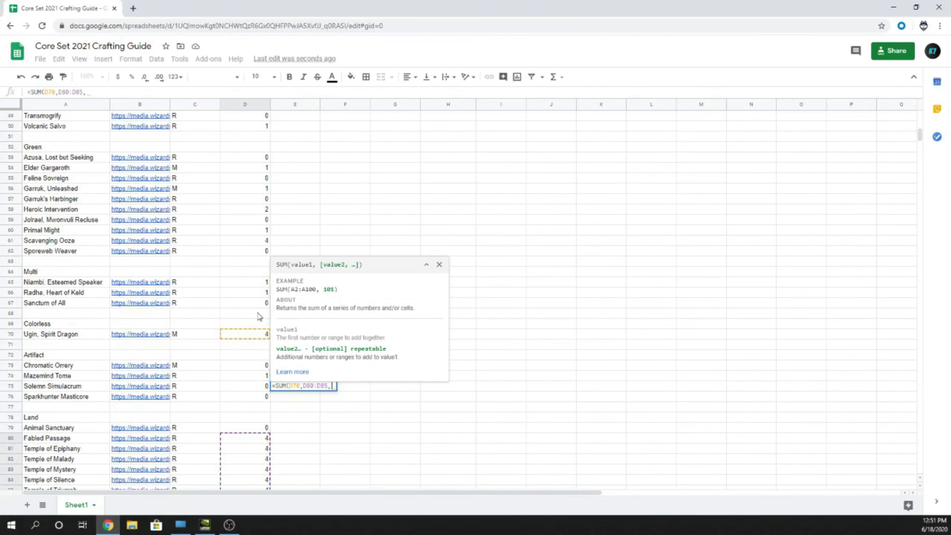
left_click(251, 233)
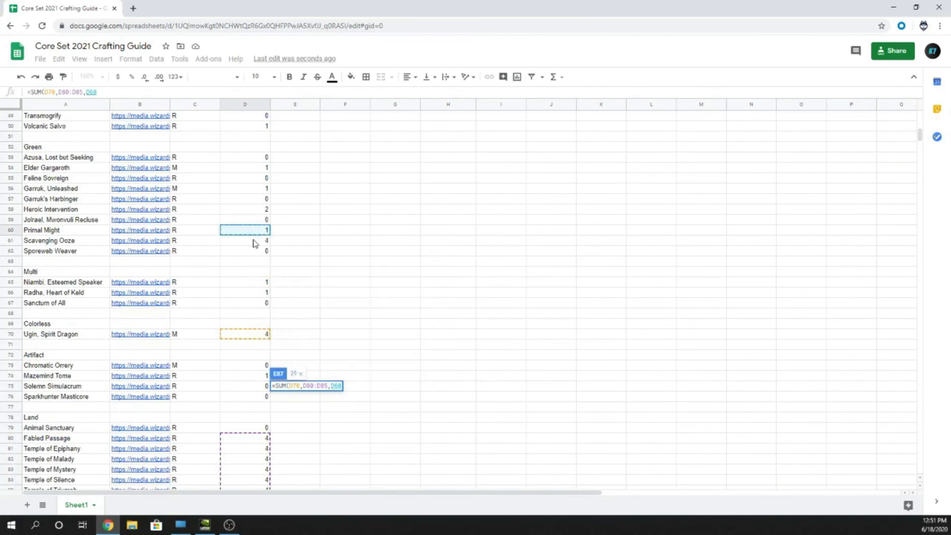
key("BackSpace")
key("BackSpace")
key("BackSpace")
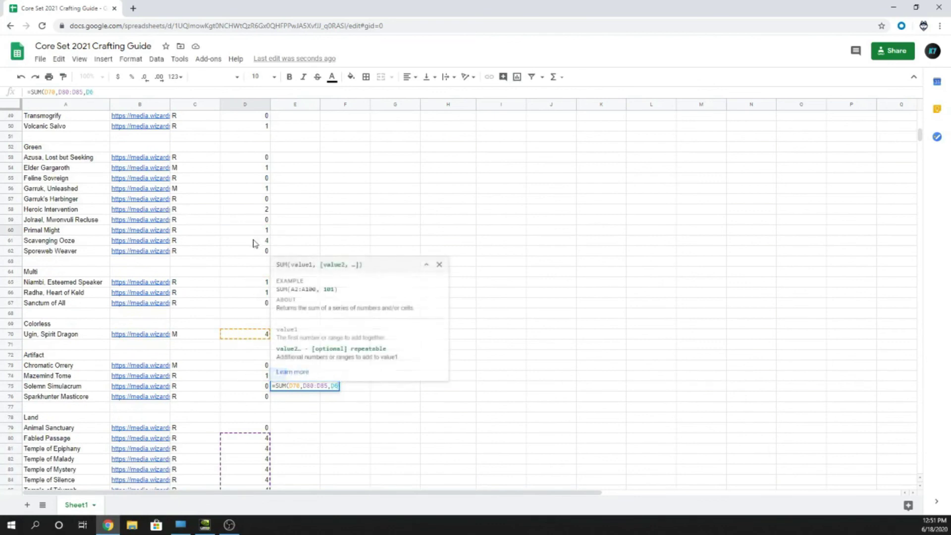
left_click(253, 243)
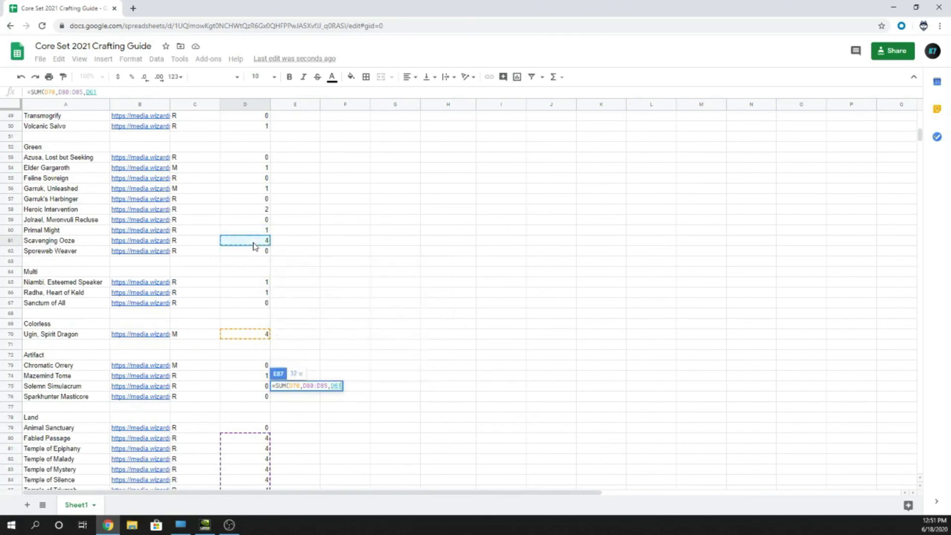
type(",")
scroll(253, 246, "up", 3)
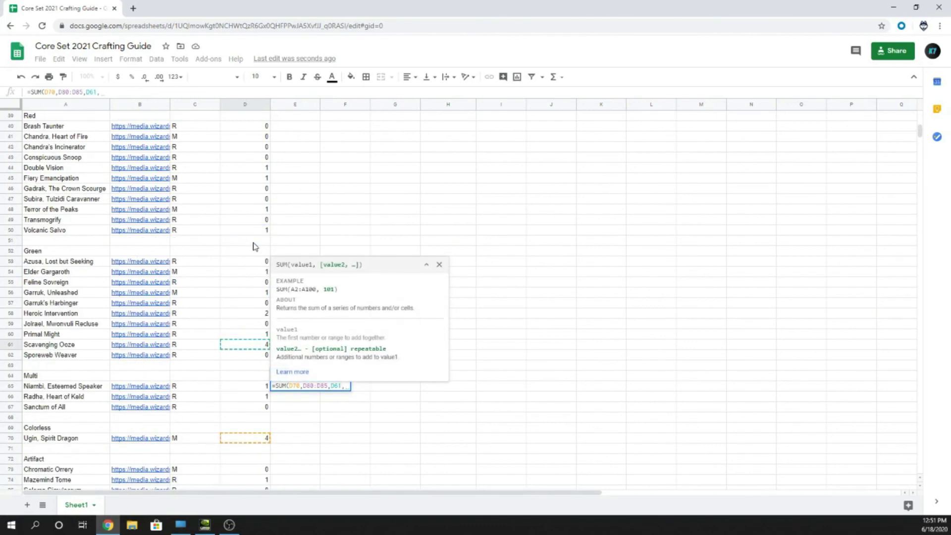
scroll(253, 246, "up", 5)
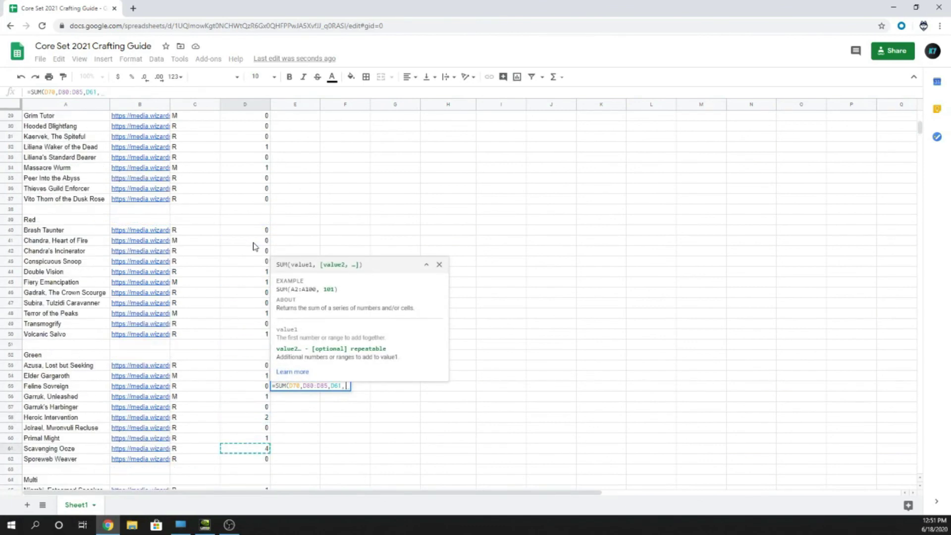
scroll(253, 246, "up", 8)
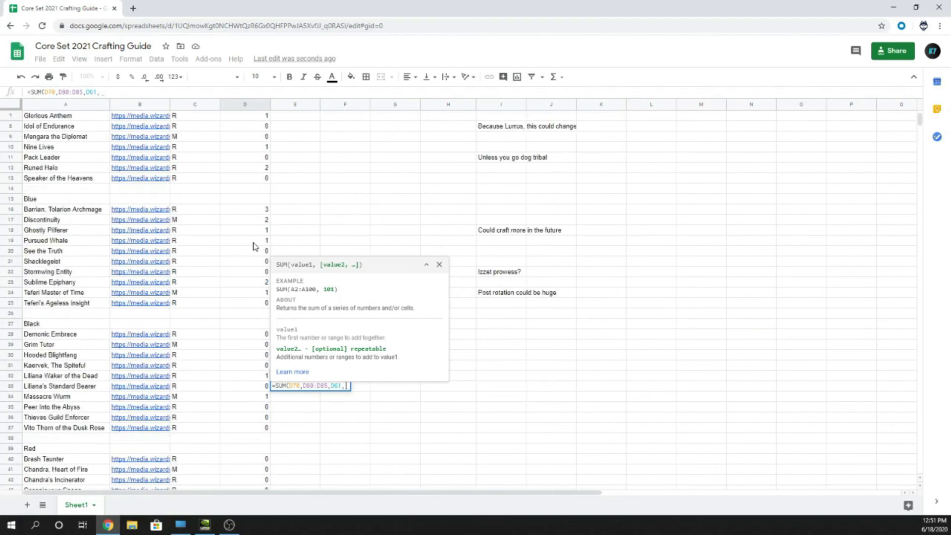
key("BackSpace")
key("BackSpace")
type("1")
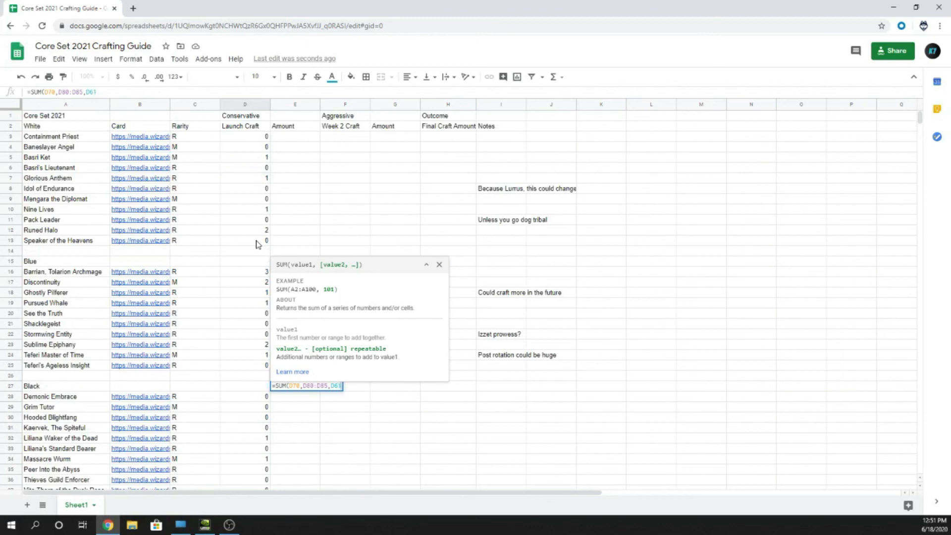
type(")")
key("Return")
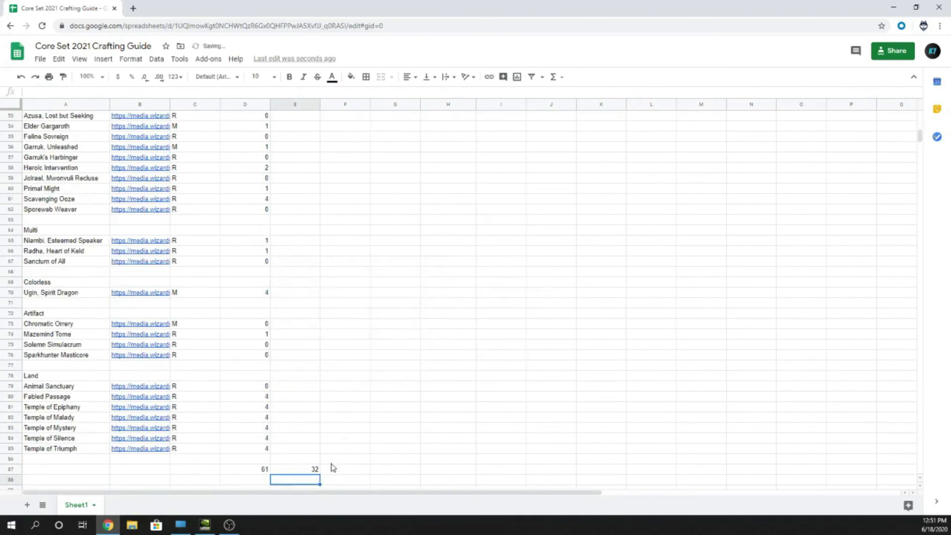
Clear the partial sum in cell E87 and undo the deletion.
left_click(295, 471)
key("Delete")
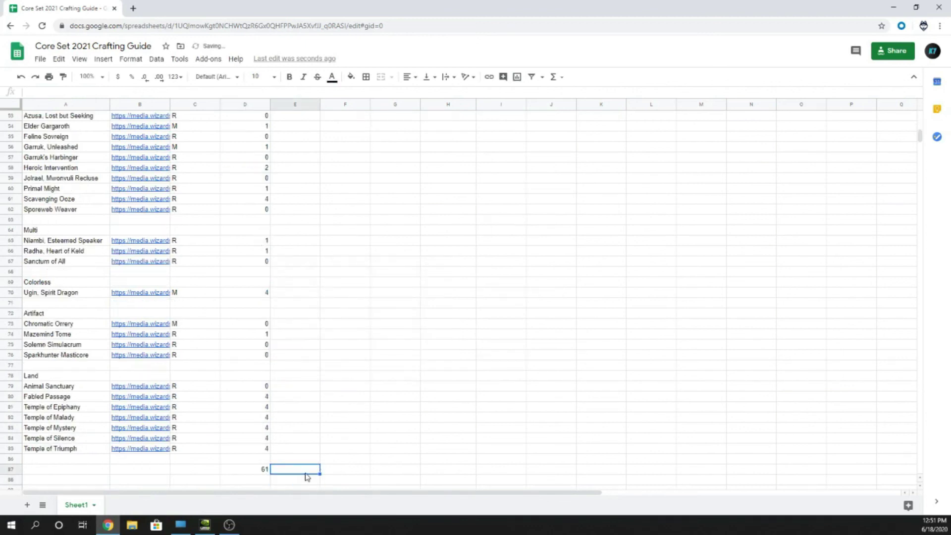
left_click(350, 480)
key("ctrl+z")
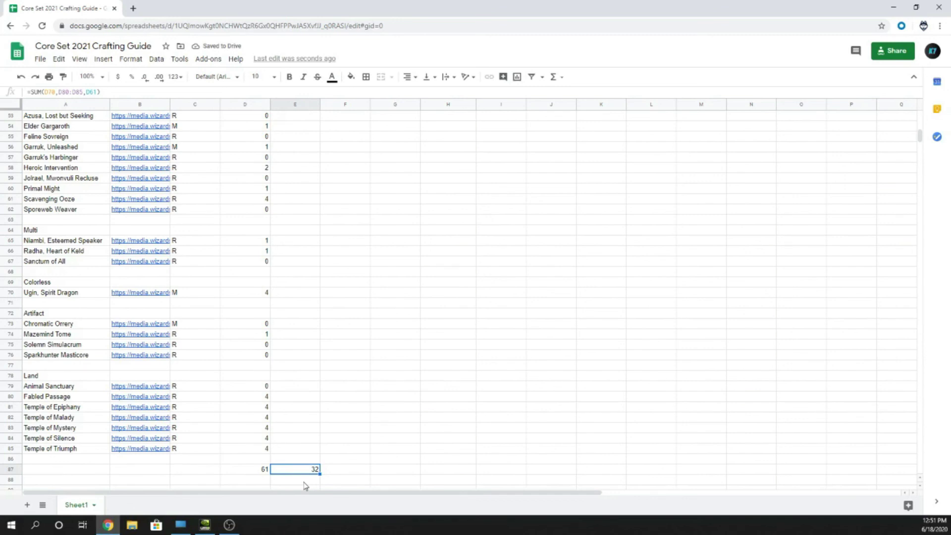
Compare the totals in D87 and E87 with the launch craft counts throughout the card list, from White to Land.
left_click(266, 473)
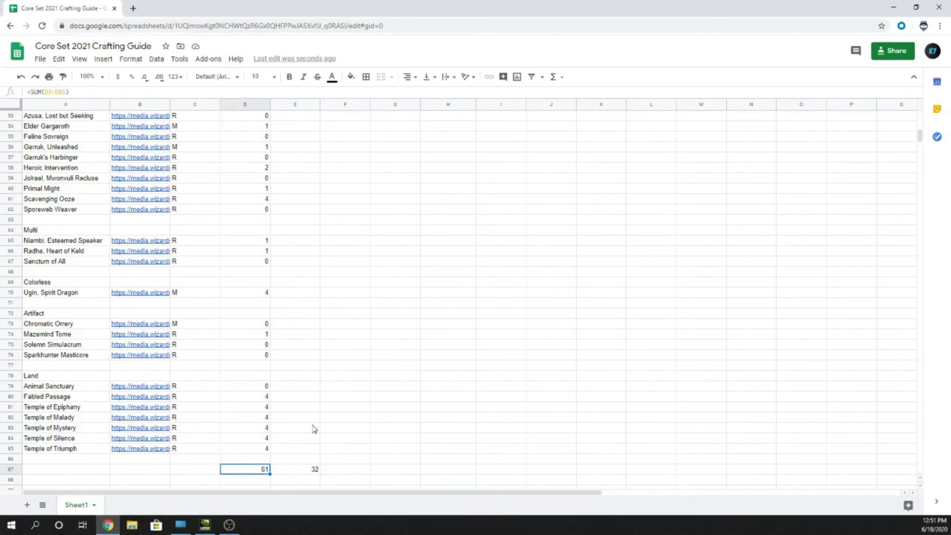
scroll(314, 429, "up", 15)
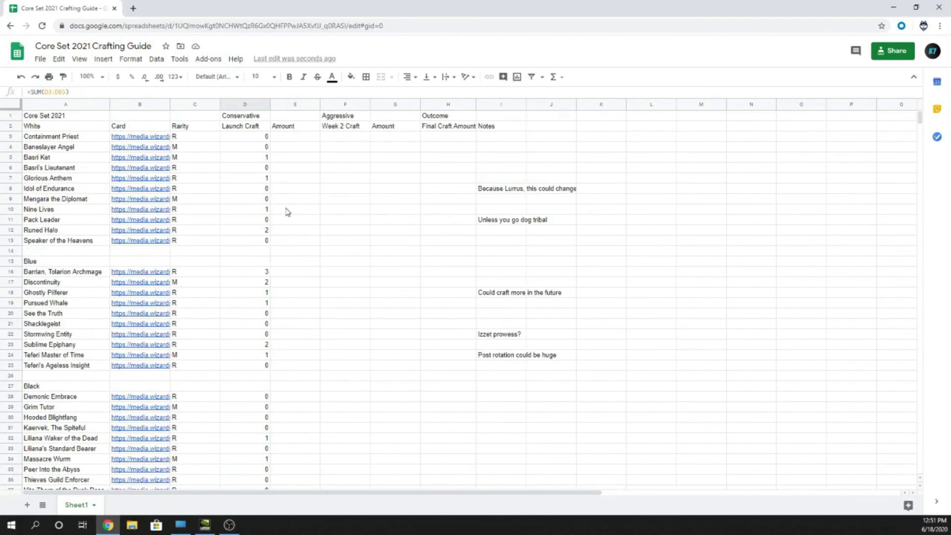
scroll(291, 297, "down", 14)
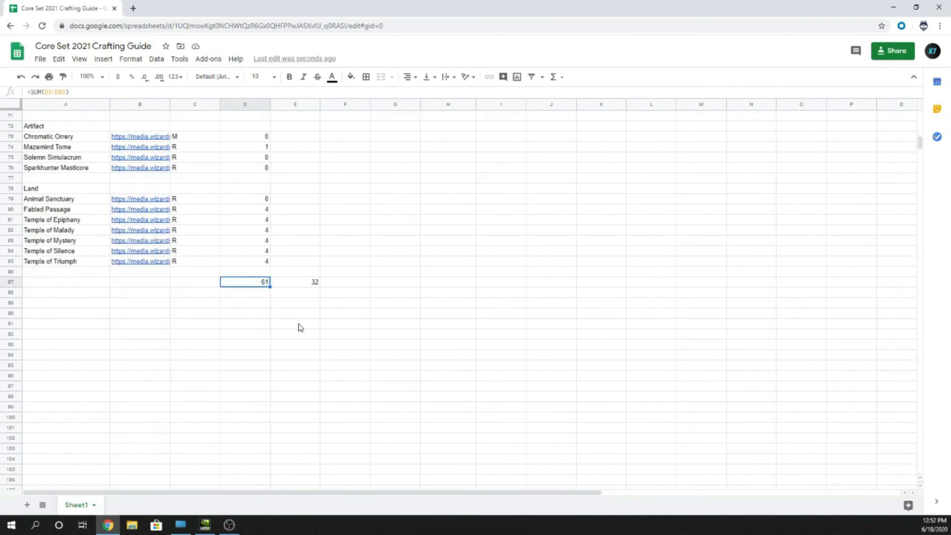
left_click(295, 282)
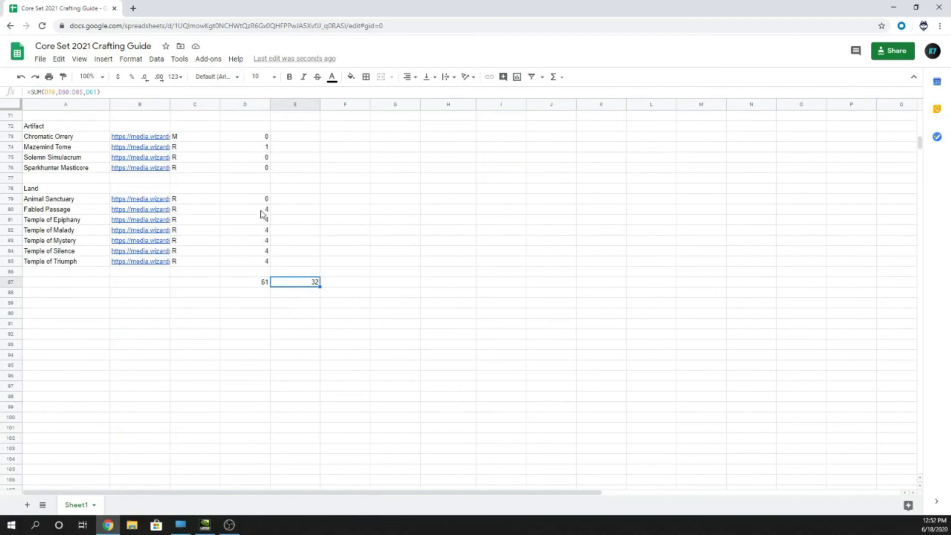
scroll(281, 268, "up", 3)
scroll(281, 268, "down", 3)
scroll(281, 267, "up", 1)
scroll(281, 268, "up", 4)
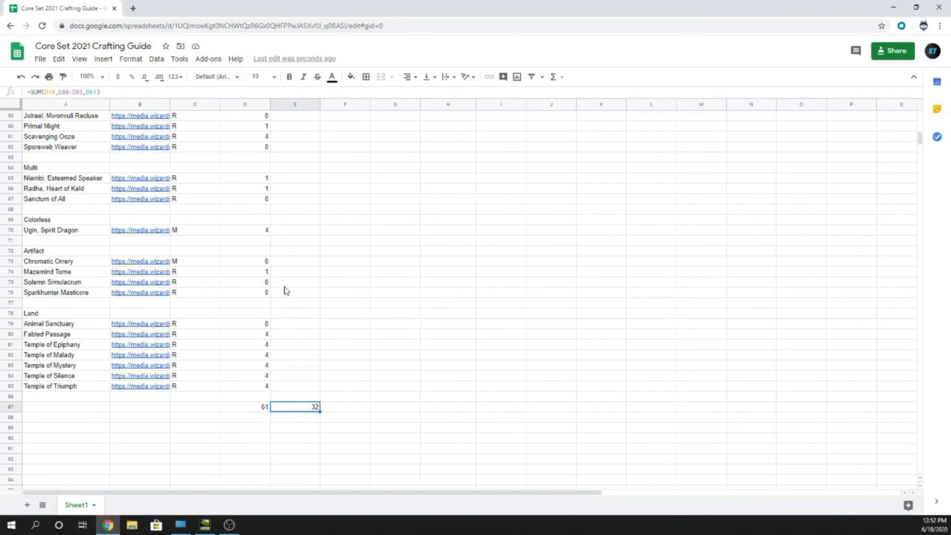
scroll(297, 258, "up", 3)
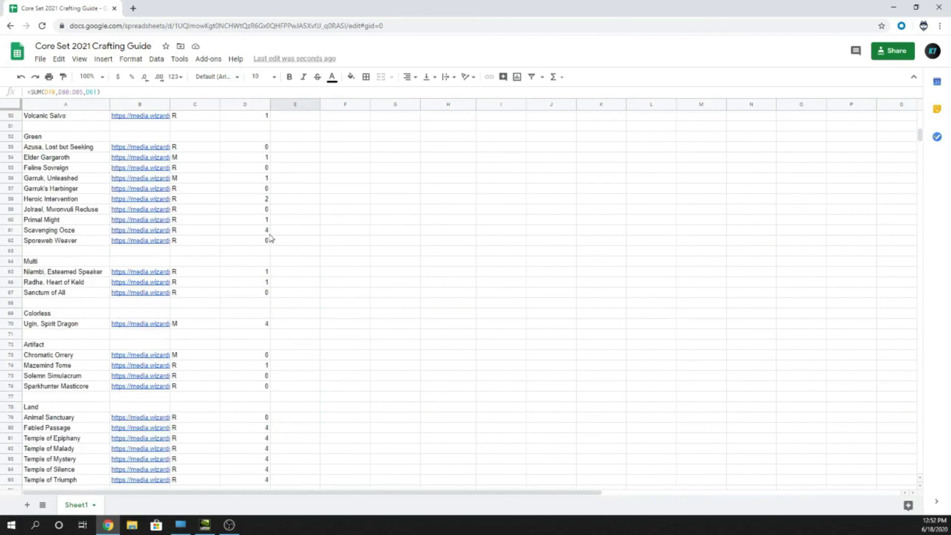
scroll(270, 240, "up", 3)
scroll(311, 258, "up", 5)
scroll(311, 258, "up", 10)
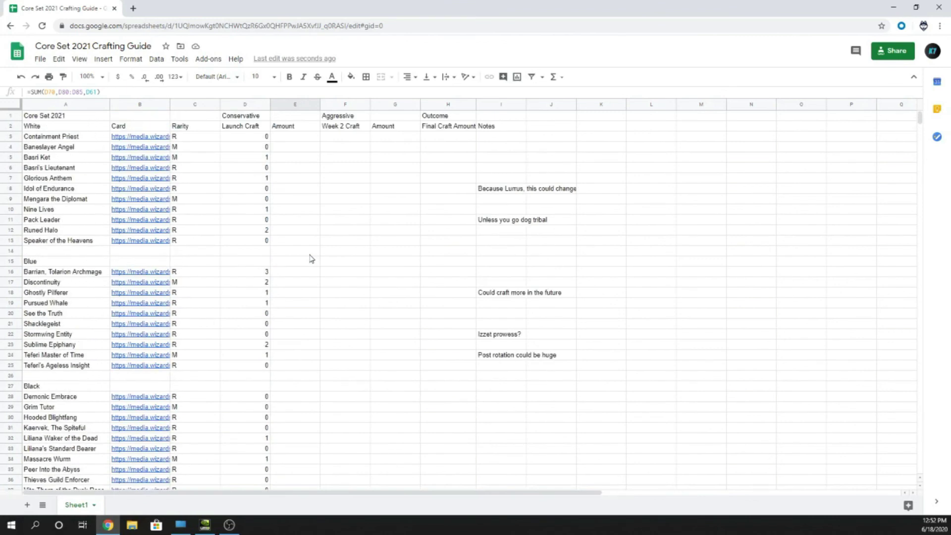
scroll(344, 254, "down", 17)
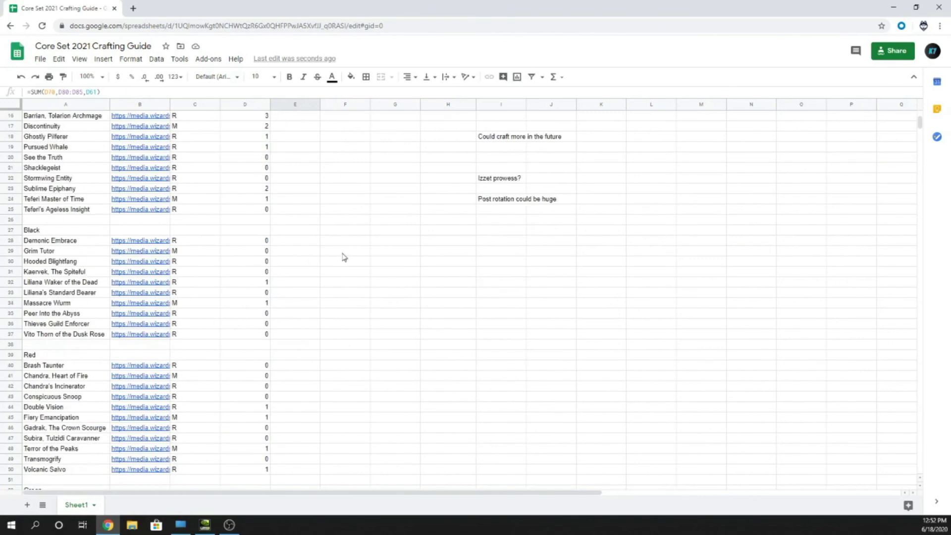
scroll(341, 297, "down", 4)
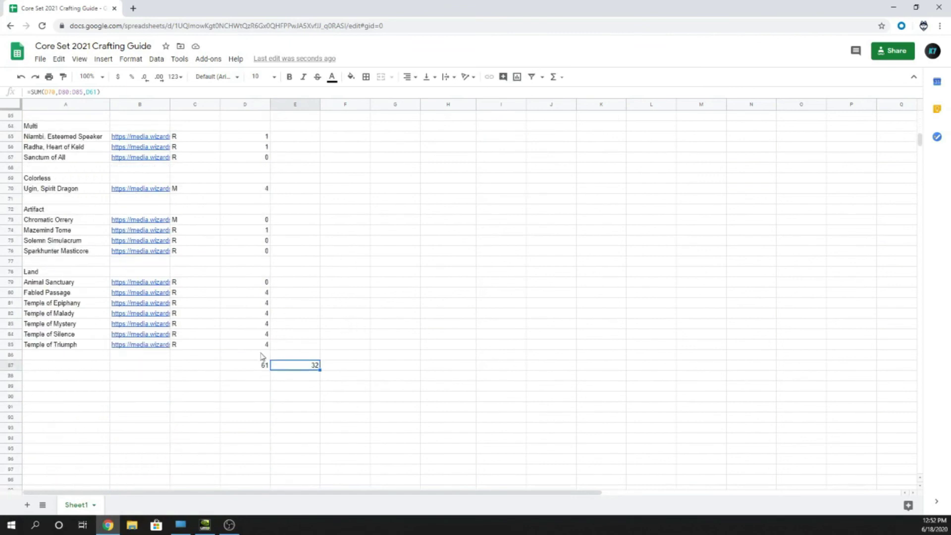
scroll(280, 325, "up", 6)
scroll(280, 325, "up", 15)
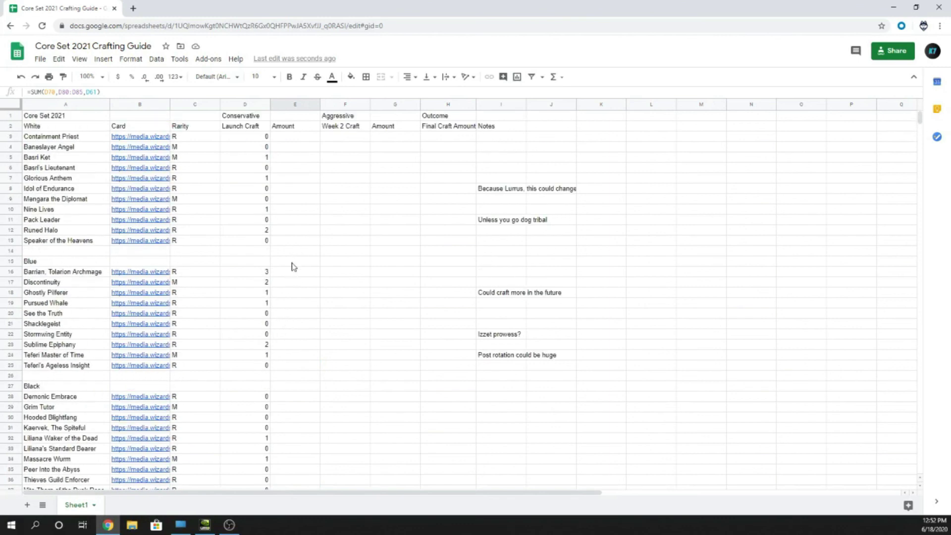
scroll(278, 254, "down", 15)
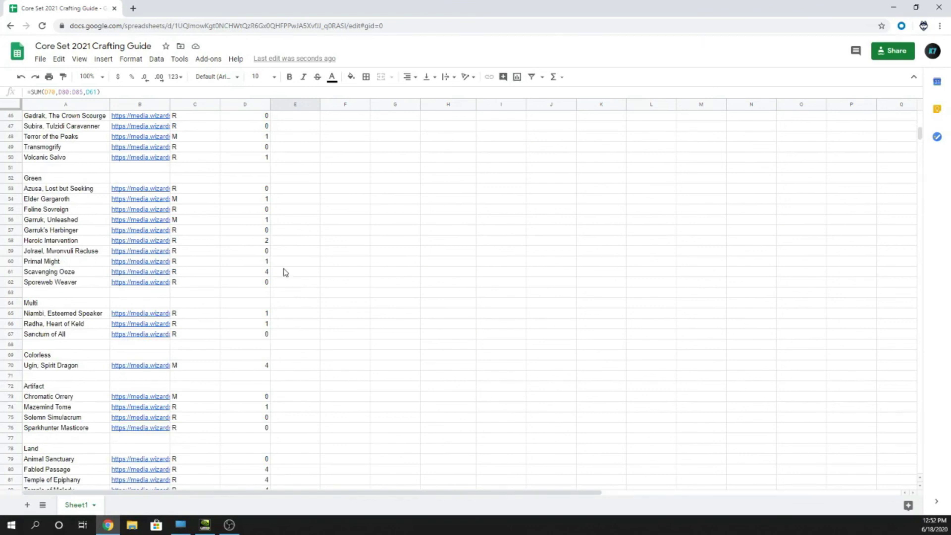
scroll(290, 287, "down", 3)
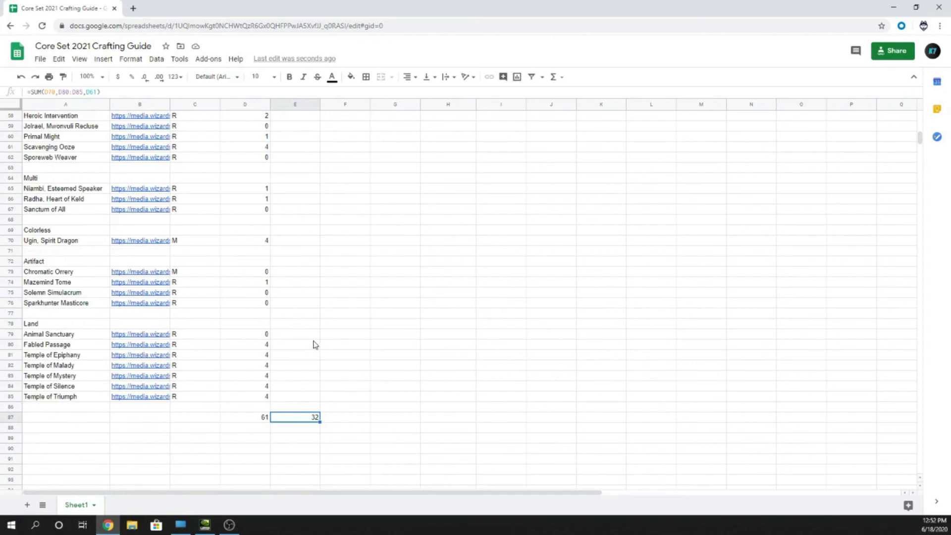
Delete the Amount column beside Launch Craft, column E.
scroll(312, 349, "up", 14)
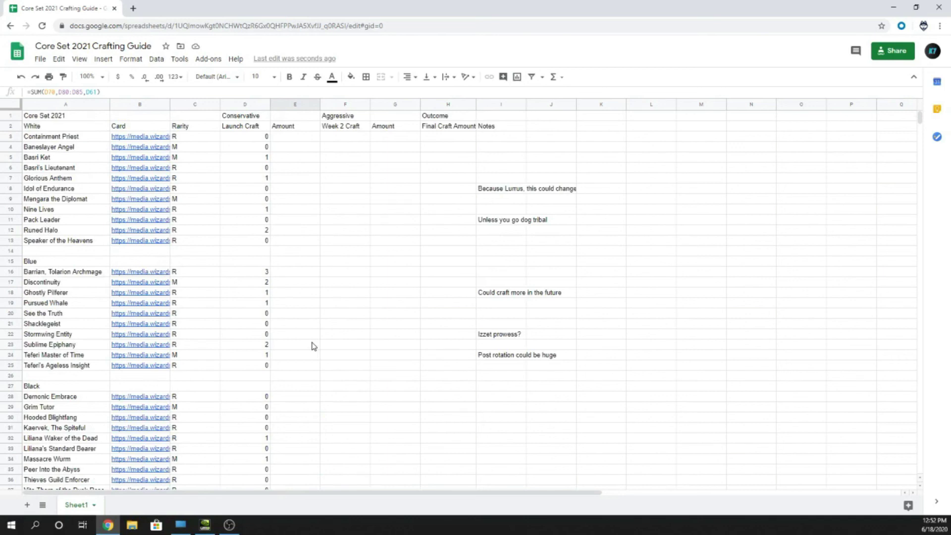
left_click(292, 127)
left_click(298, 104)
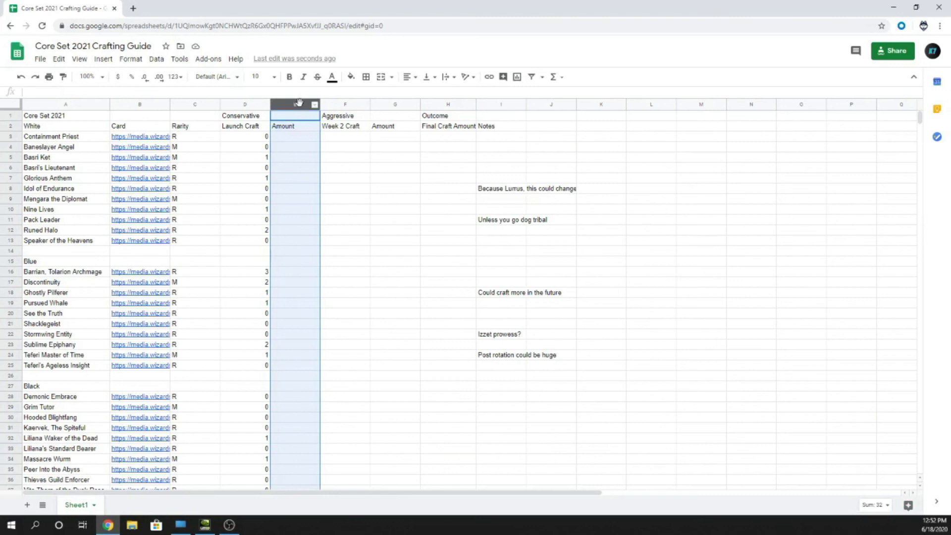
key("ctrl+minus")
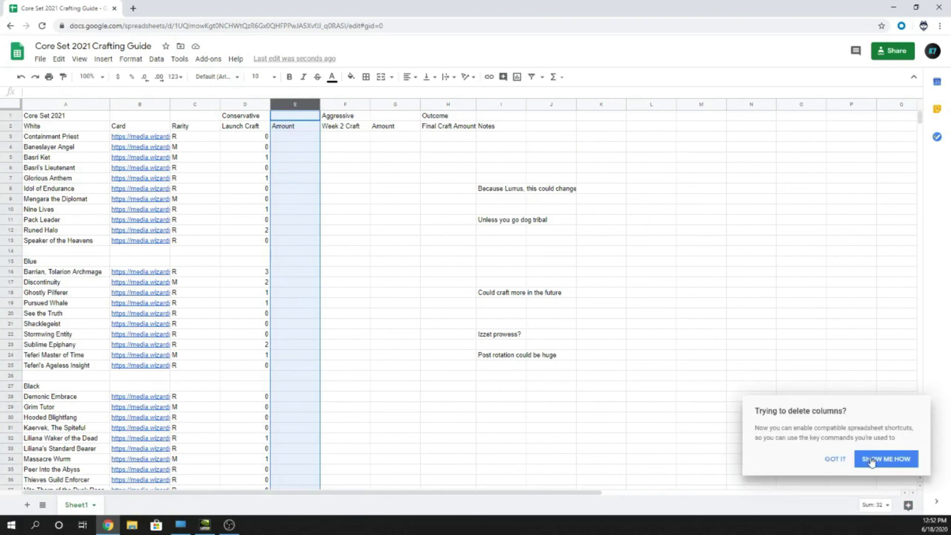
left_click(494, 364)
right_click(303, 104)
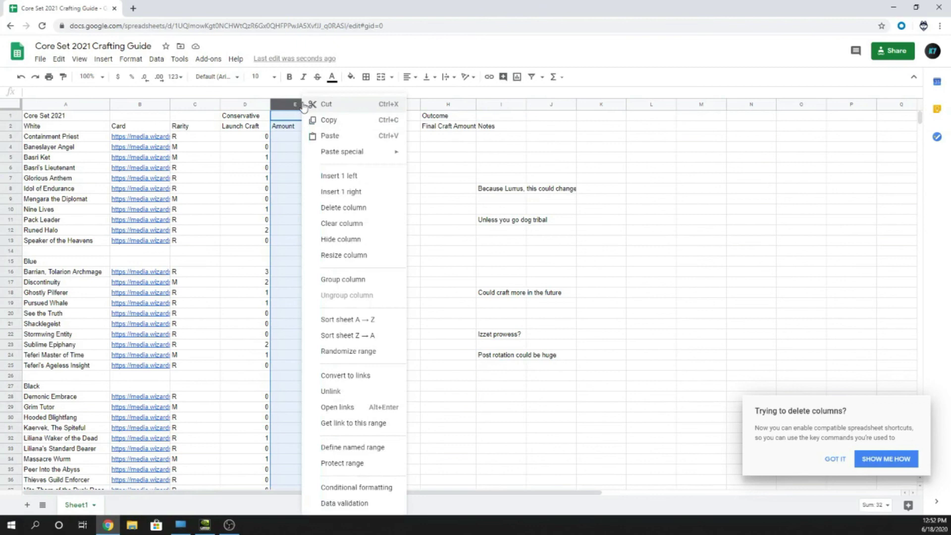
left_click(364, 207)
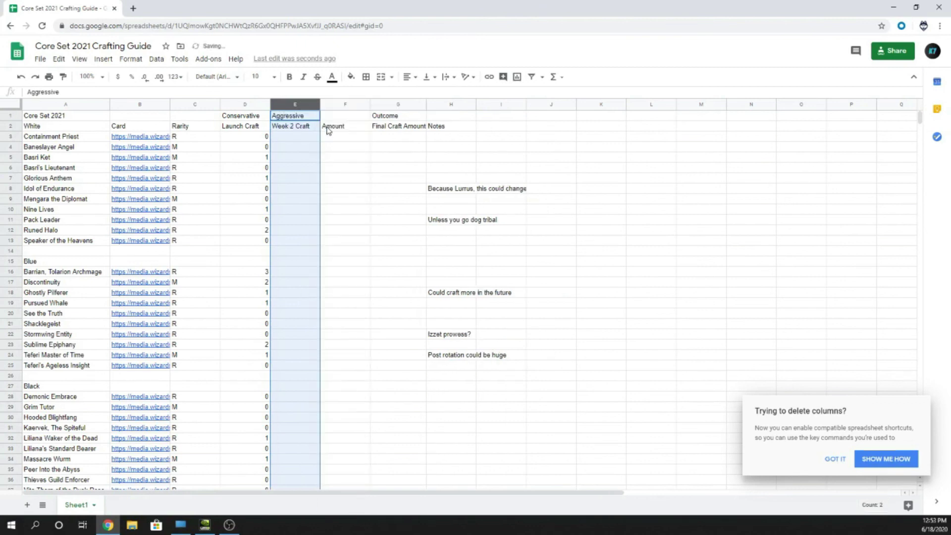
Delete the remaining Amount column beside Week 2 Craft.
left_click(345, 104)
right_click(346, 104)
left_click(376, 212)
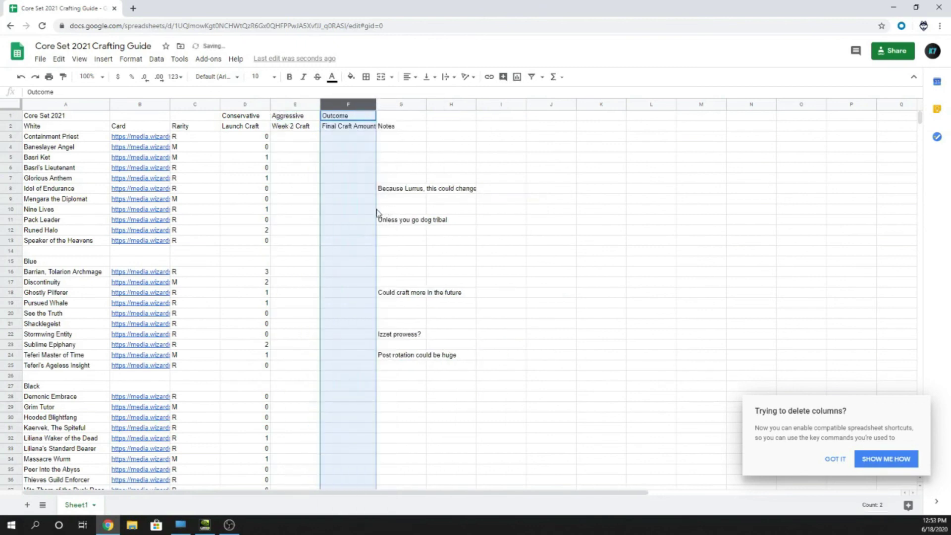
left_click(347, 138)
left_click(306, 140)
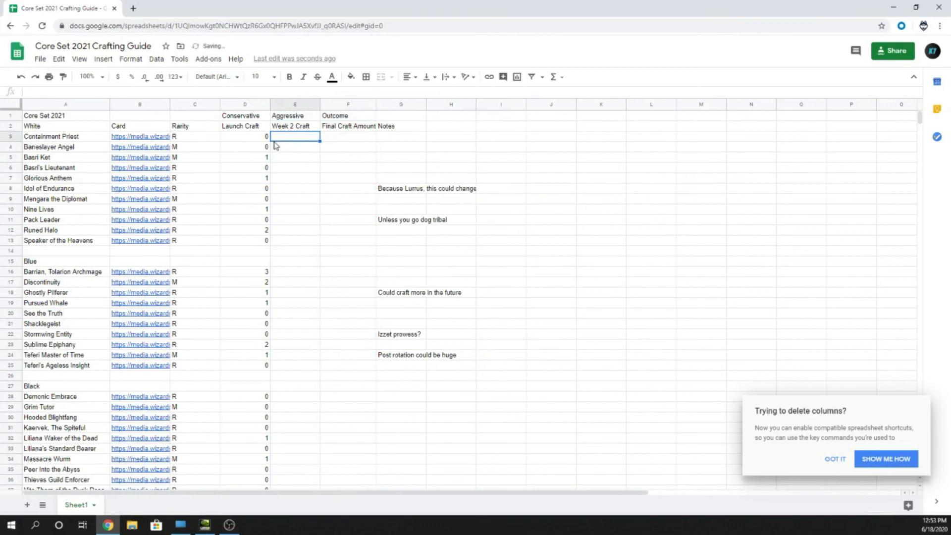
Review the launch craft counts in column D from the White cards down to the total in row 87.
scroll(254, 197, "down", 3)
scroll(254, 196, "up", 3)
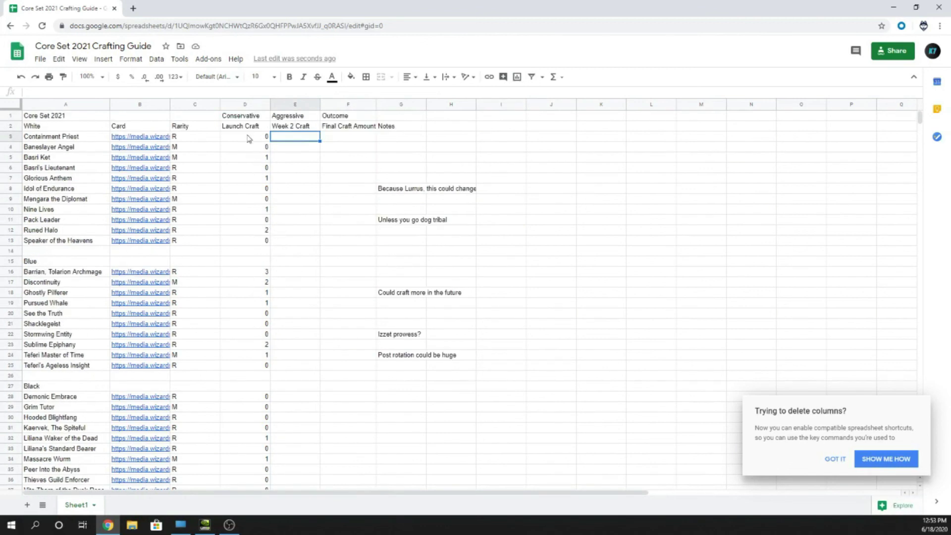
left_click_drag(248, 138, 257, 202)
scroll(283, 255, "down", 10)
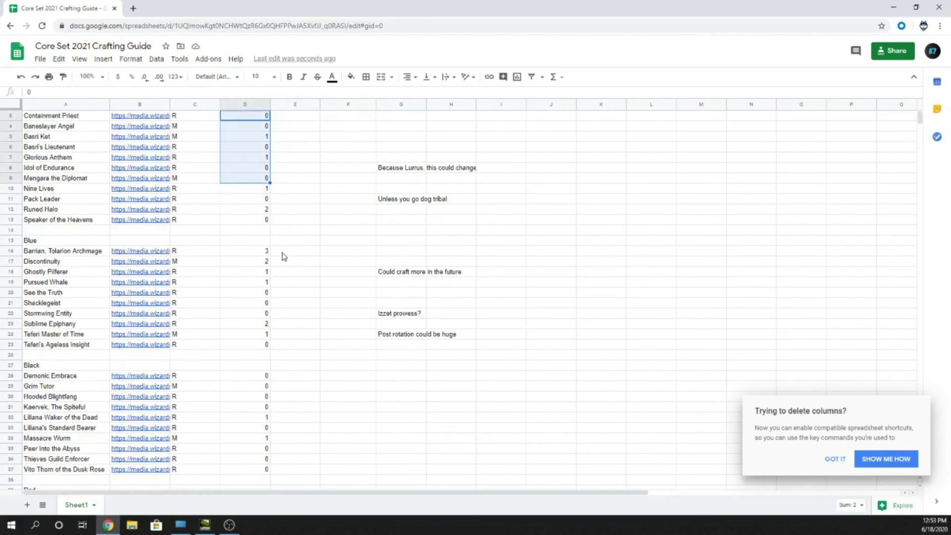
scroll(307, 305, "down", 5)
left_click(297, 262)
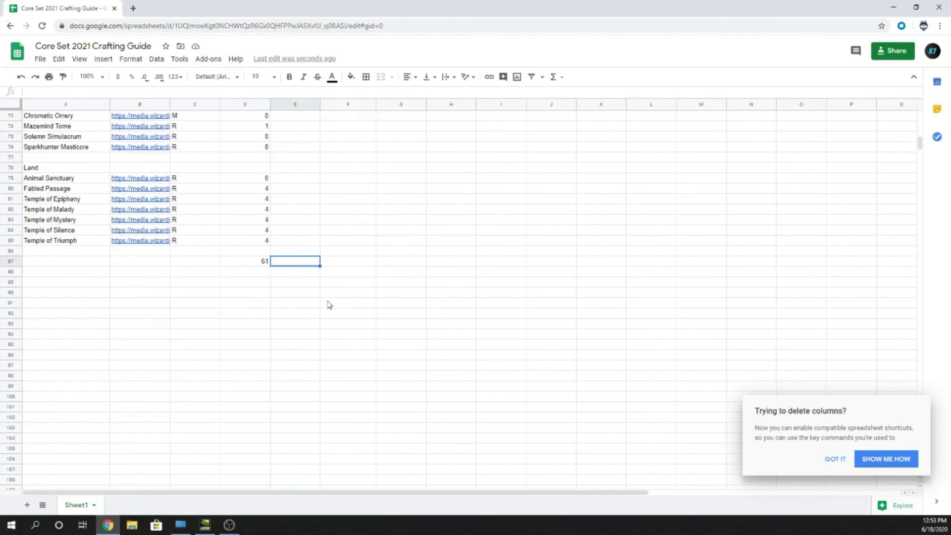
scroll(355, 330, "up", 4)
scroll(355, 331, "up", 15)
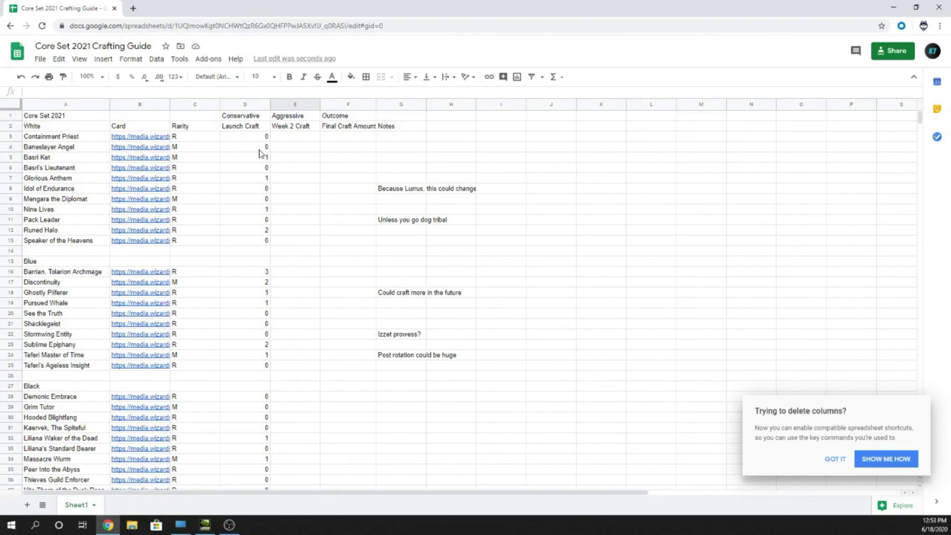
Examine the four-copy entries in column D, singling out Scavenging Ooze, Fabled Passage and the five Temples.
scroll(277, 237, "down", 3)
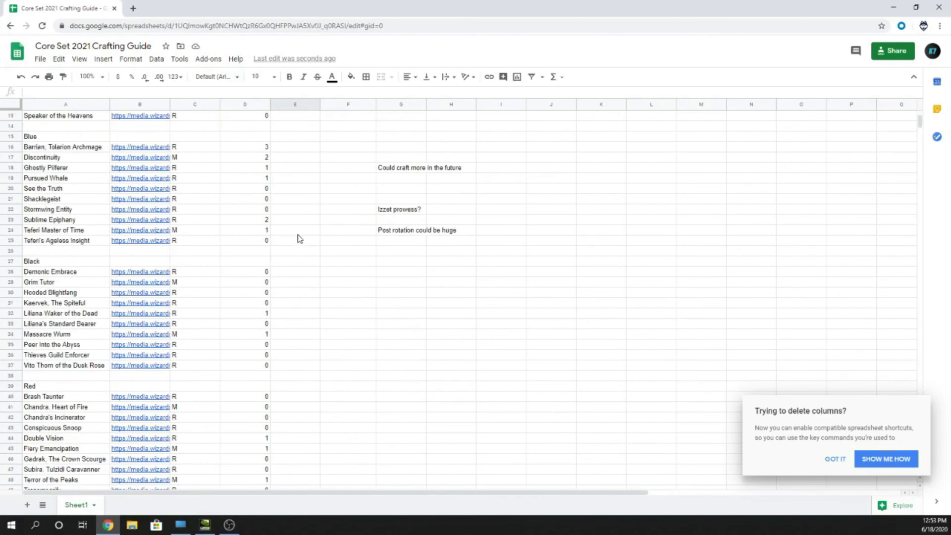
scroll(317, 227, "down", 1)
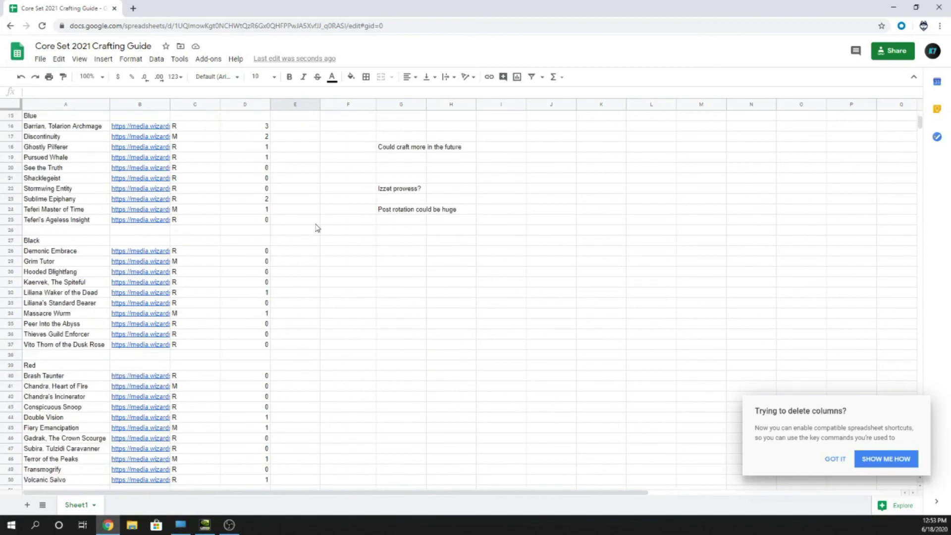
scroll(317, 228, "down", 8)
left_click_drag(257, 314, 74, 314)
scroll(267, 357, "down", 2)
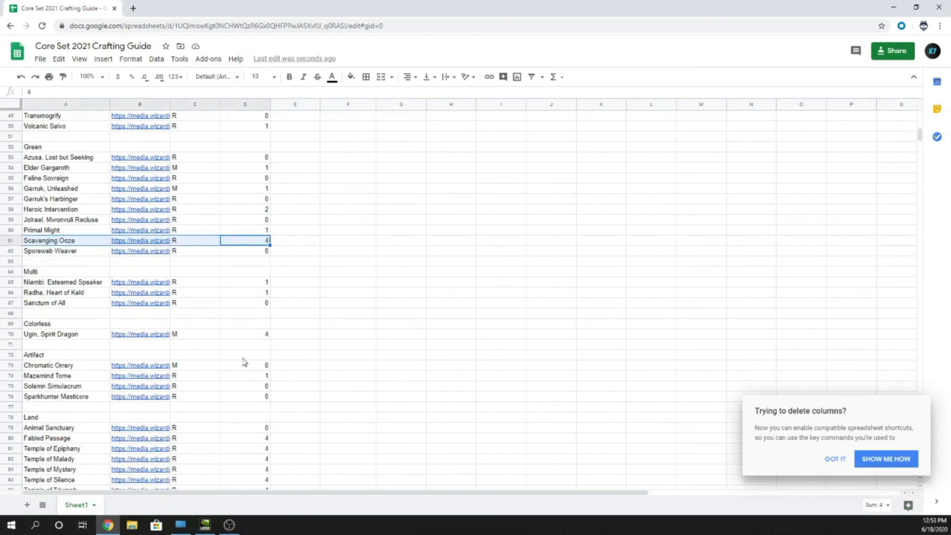
scroll(347, 339, "down", 1)
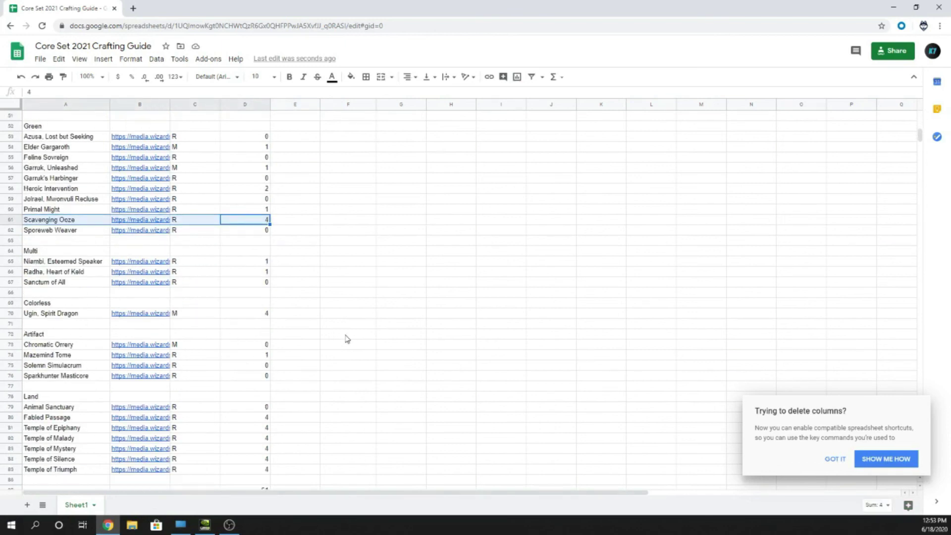
scroll(349, 335, "down", 1)
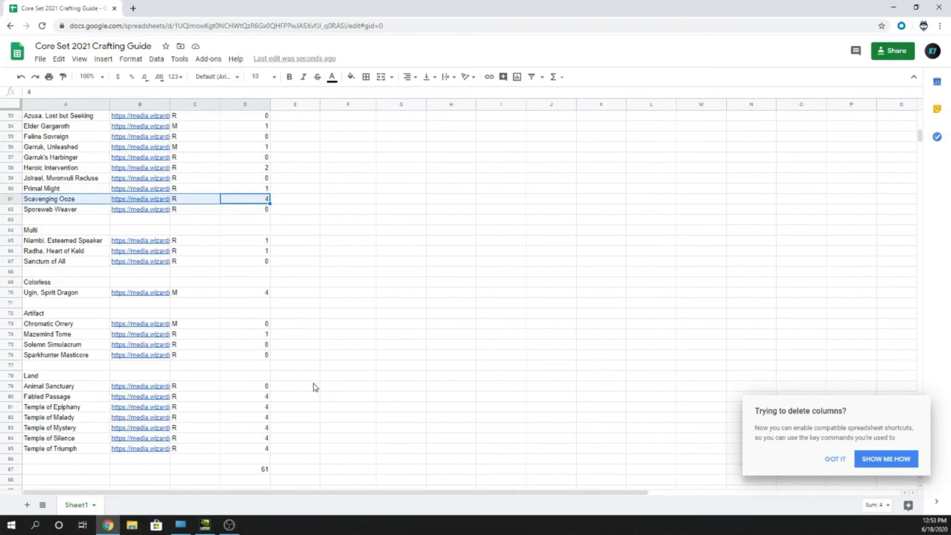
scroll(278, 362, "down", 2)
left_click_drag(257, 345, 250, 395)
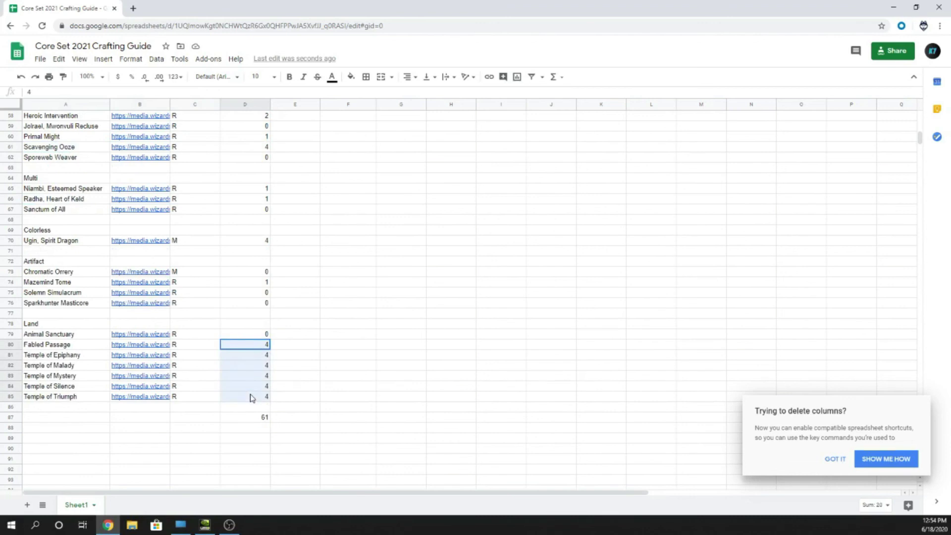
left_click(255, 350)
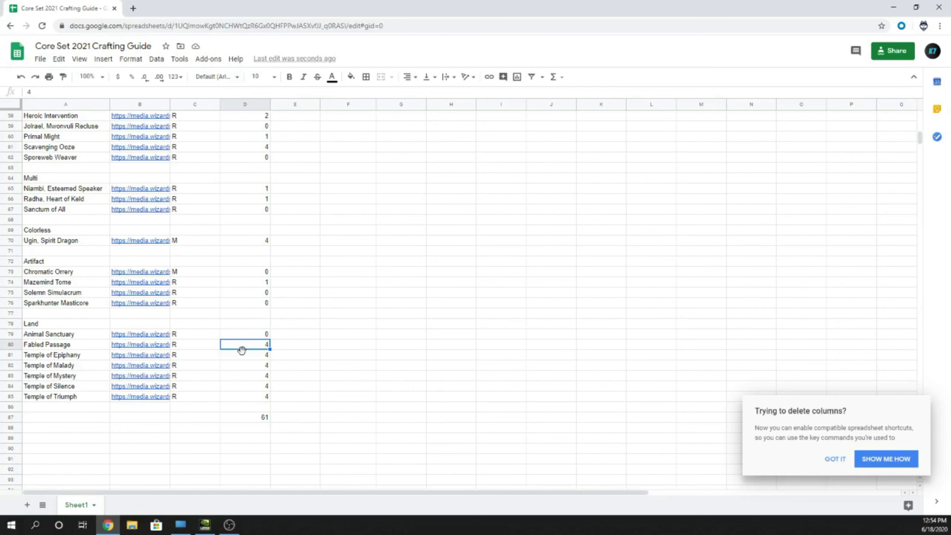
left_click_drag(246, 357, 247, 402)
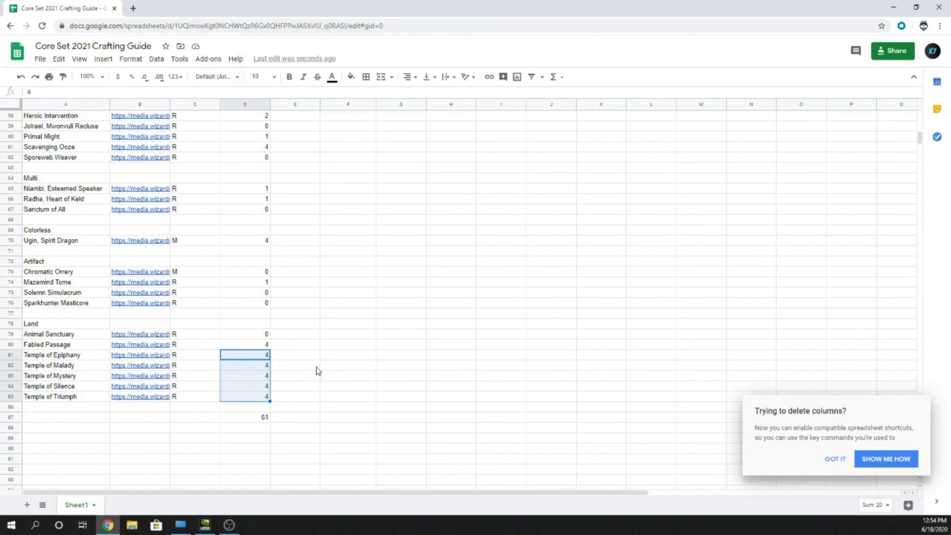
scroll(316, 376, "up", 10)
scroll(317, 370, "up", 8)
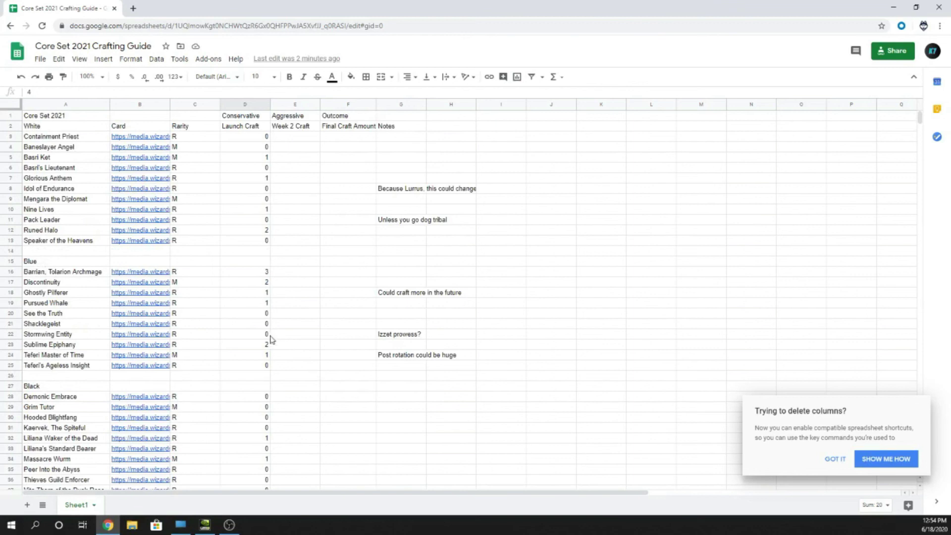
scroll(270, 175, "down", 3)
scroll(272, 272, "down", 18)
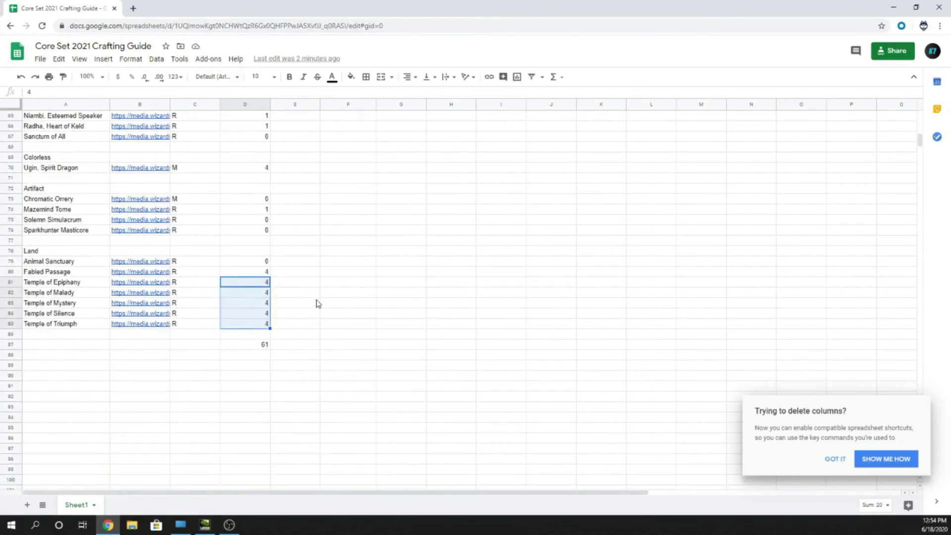
Check the June 2020 system calendar for the Week 2 Craft timing and dismiss the column-deletion hint.
scroll(315, 301, "up", 20)
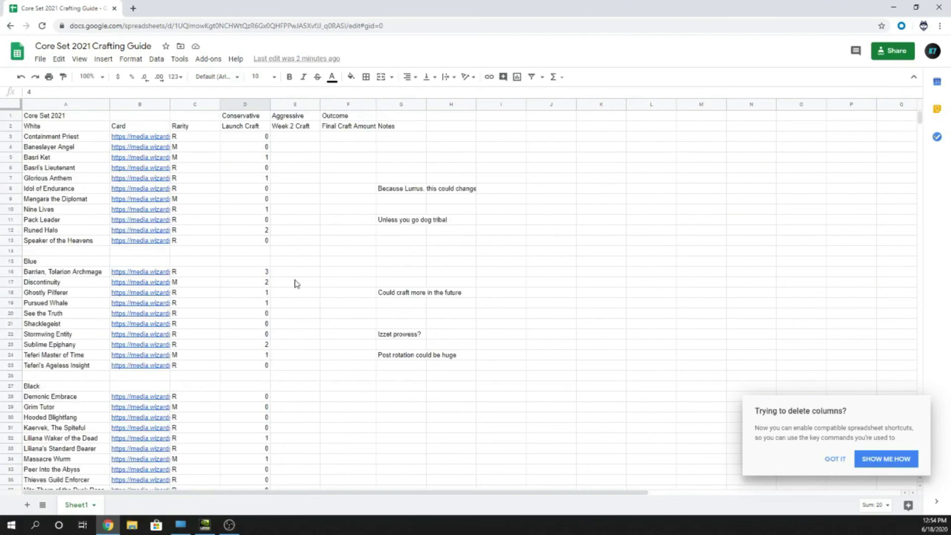
left_click(295, 120)
left_click(296, 128)
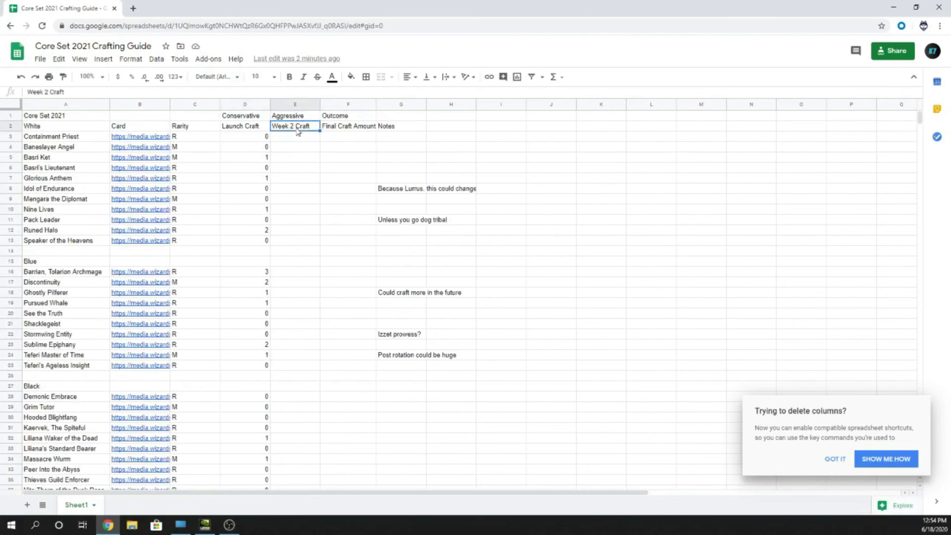
left_click(927, 523)
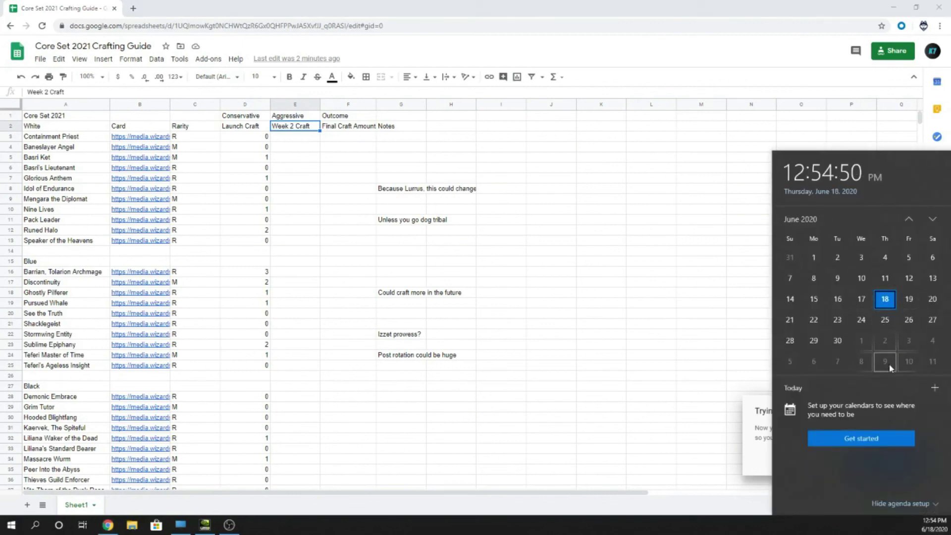
left_click(496, 358)
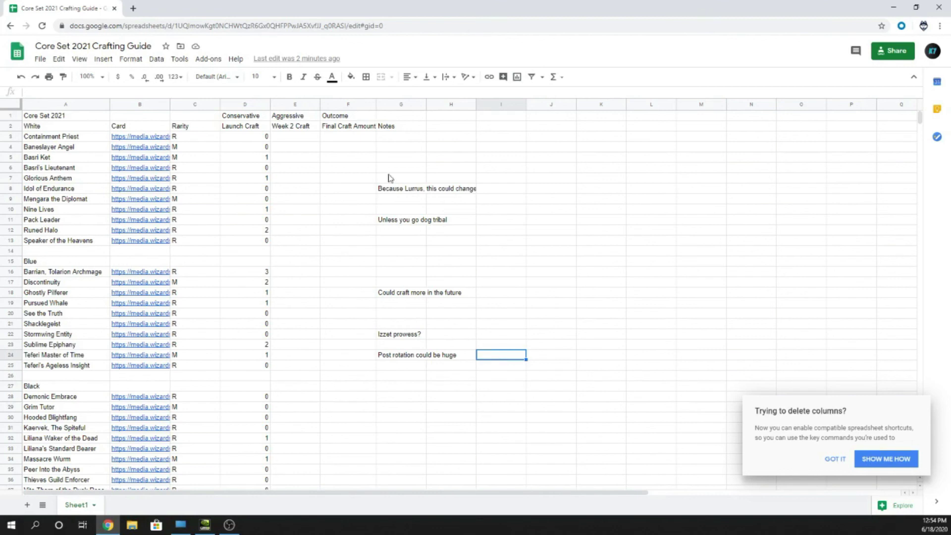
left_click(842, 459)
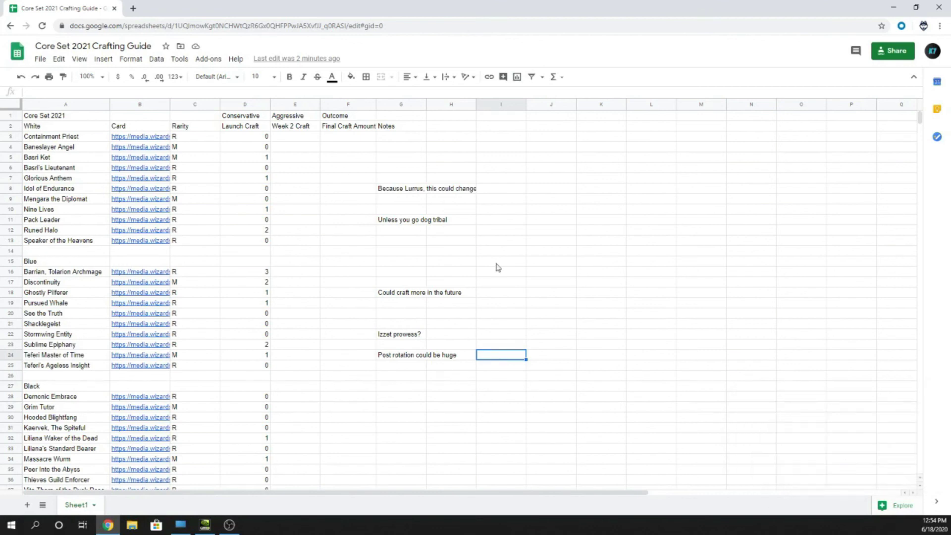
Review the launch craft counts, including Ugin's row, alongside the blank Week 2 Craft and Final Craft Amount columns.
left_click(300, 137)
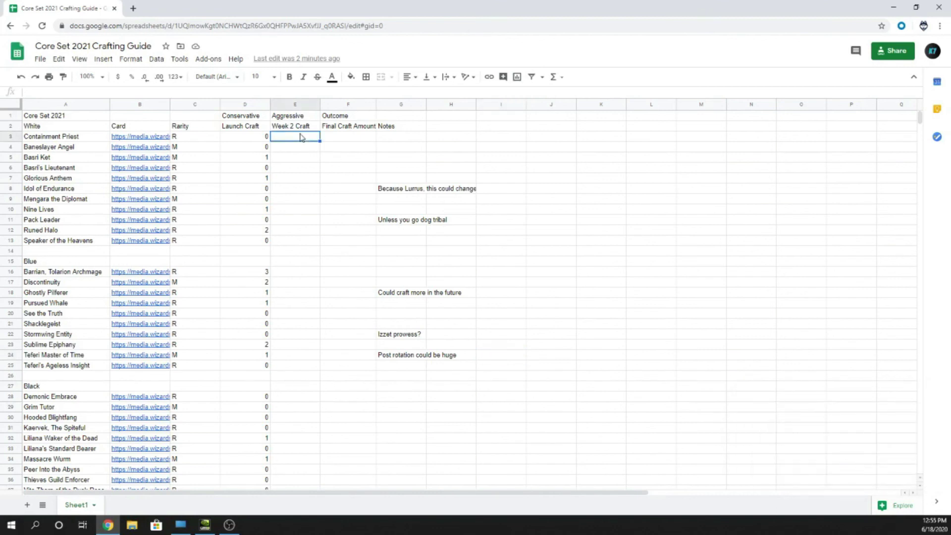
left_click(277, 158)
scroll(292, 185, "down", 8)
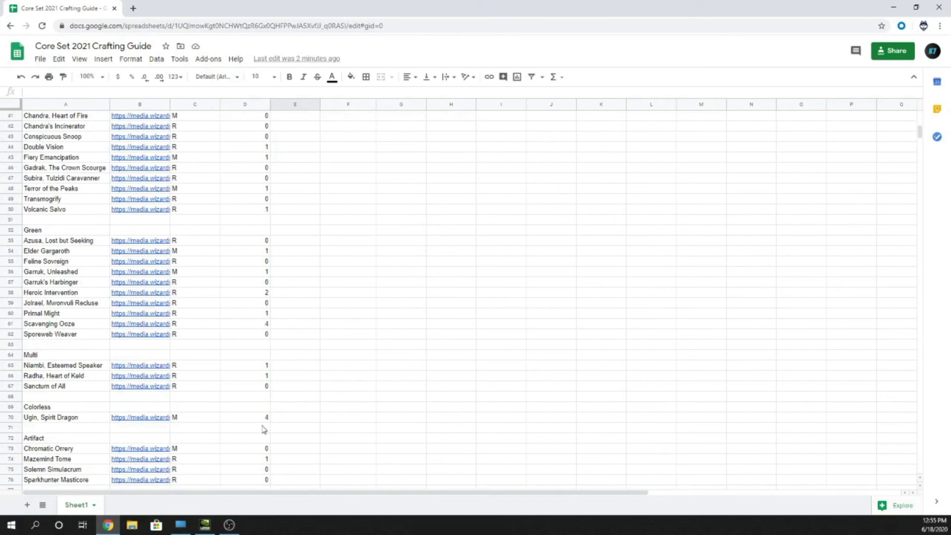
left_click(303, 419)
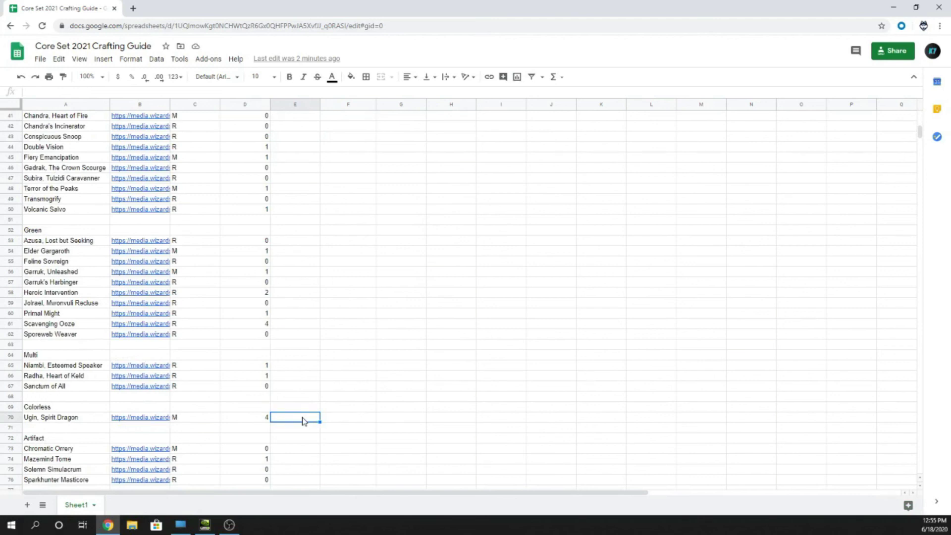
scroll(304, 420, "up", 2)
scroll(302, 420, "up", 3)
scroll(312, 411, "down", 9)
scroll(317, 399, "up", 5)
scroll(307, 393, "up", 5)
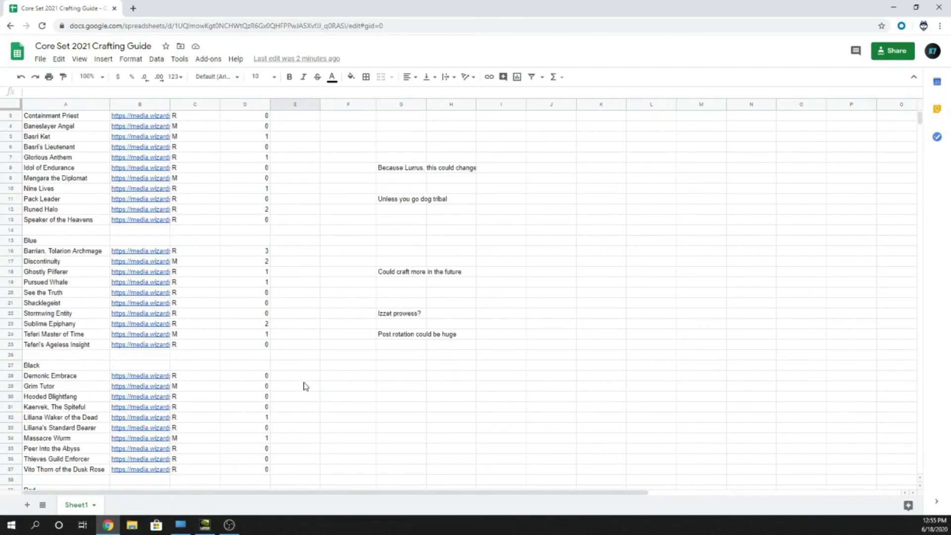
left_click(294, 139)
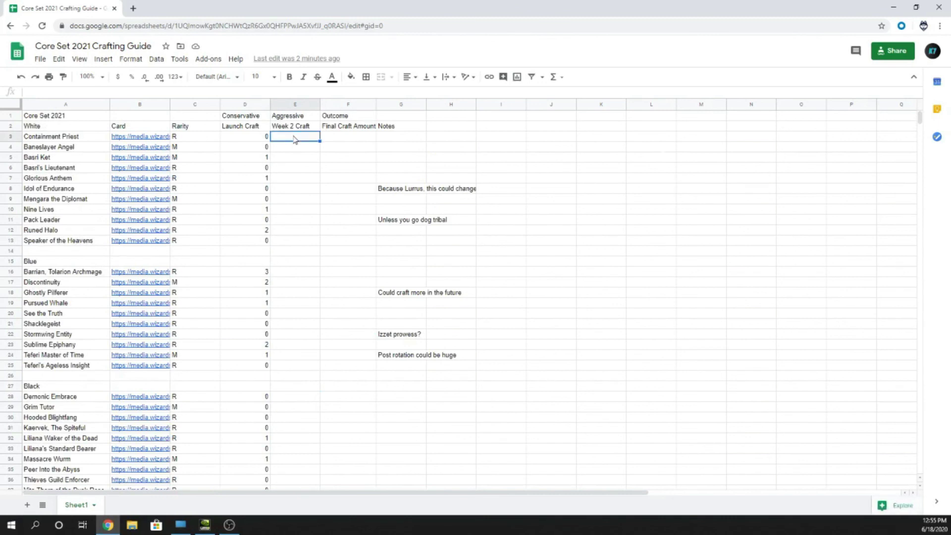
scroll(325, 221, "down", 10)
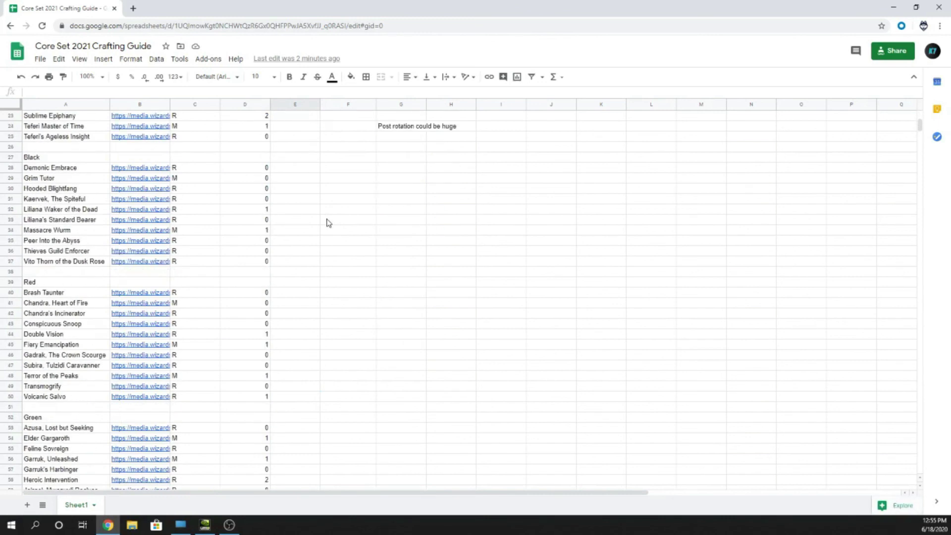
scroll(310, 324, "down", 3)
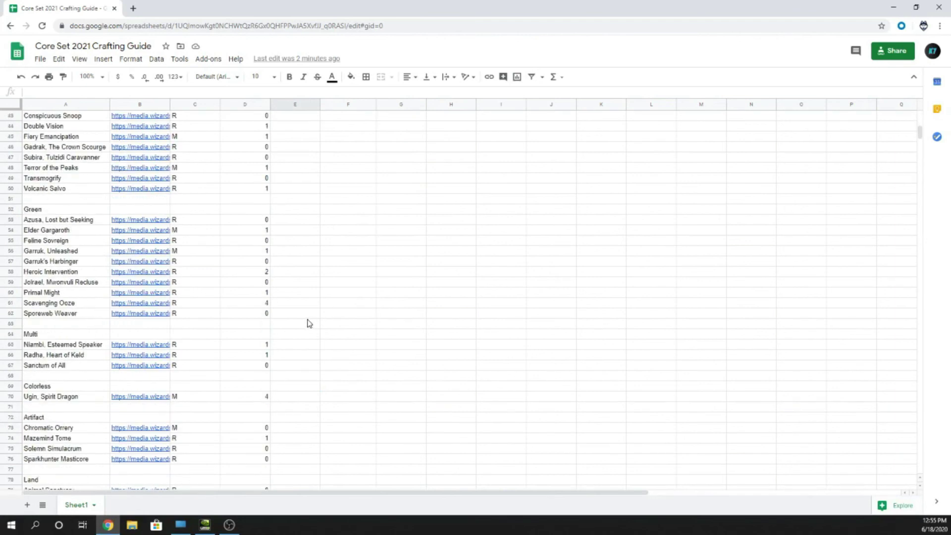
scroll(304, 297, "up", 11)
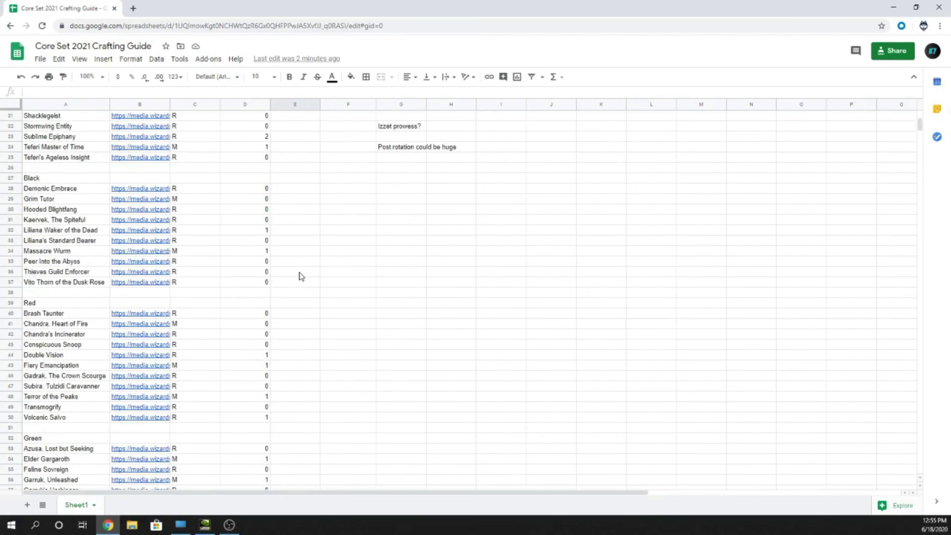
scroll(301, 276, "up", 2)
scroll(299, 275, "down", 4)
scroll(300, 276, "up", 4)
left_click(339, 139)
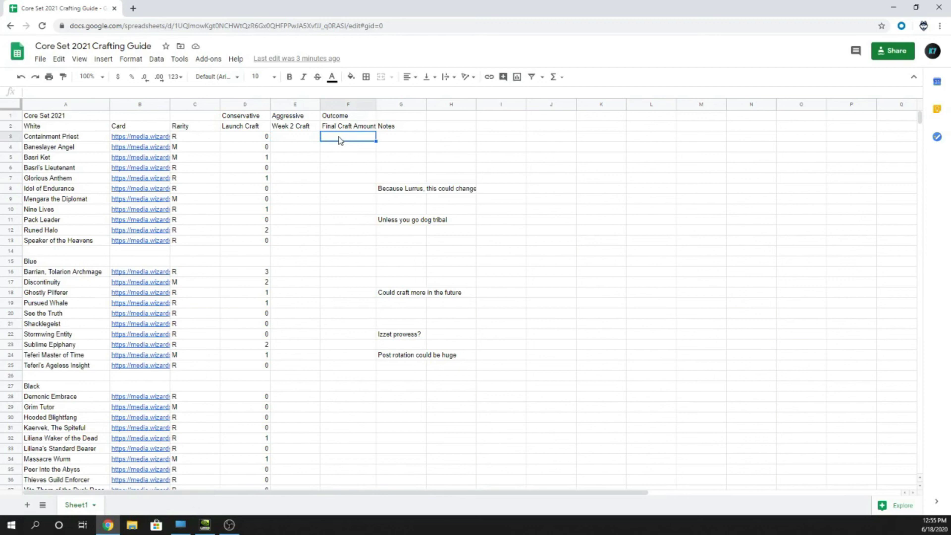
Look over the Launch Craft column from Containment Priest through the Land cards, then select Containment Priest's empty Week 2 Craft cell.
left_click(263, 141)
scroll(257, 163, "down", 15)
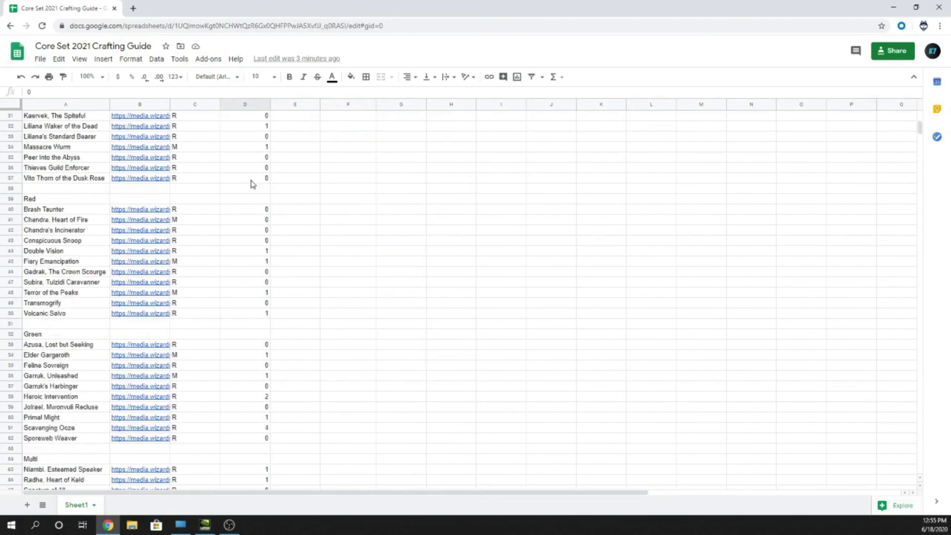
scroll(250, 184, "down", 5)
scroll(277, 300, "up", 16)
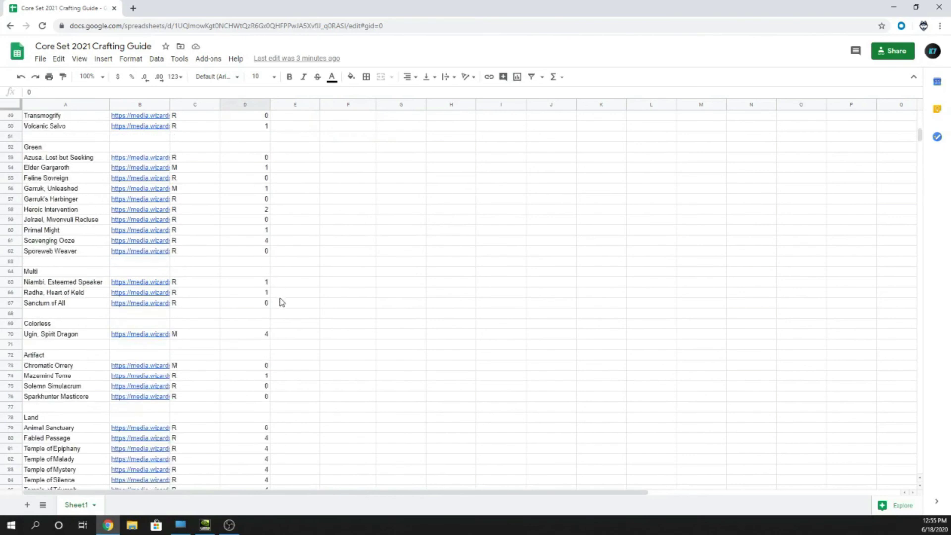
scroll(281, 301, "up", 3)
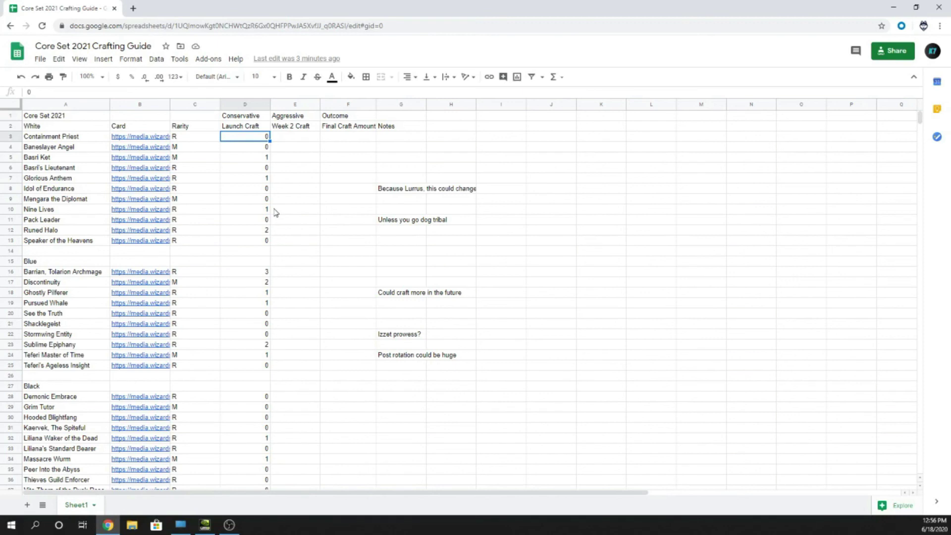
scroll(275, 212, "down", 12)
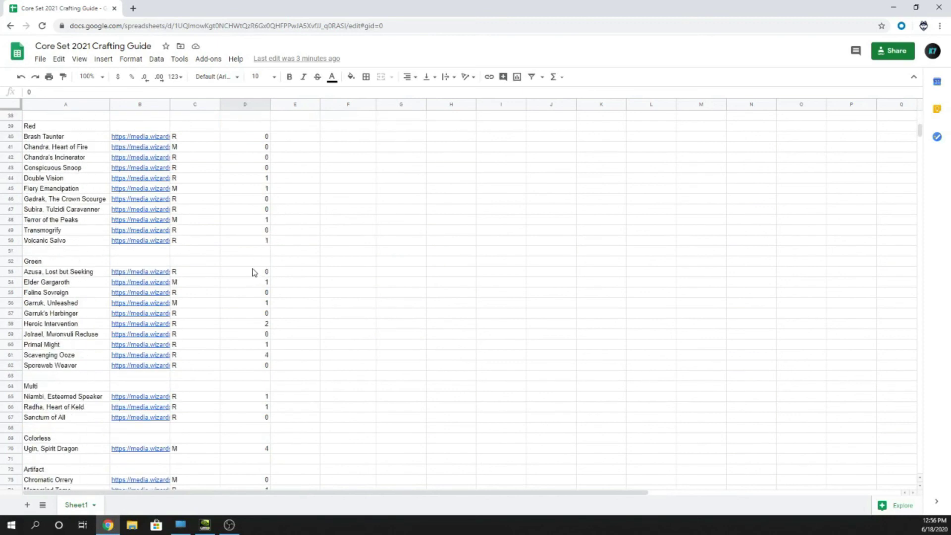
scroll(252, 273, "up", 2)
scroll(253, 272, "down", 4)
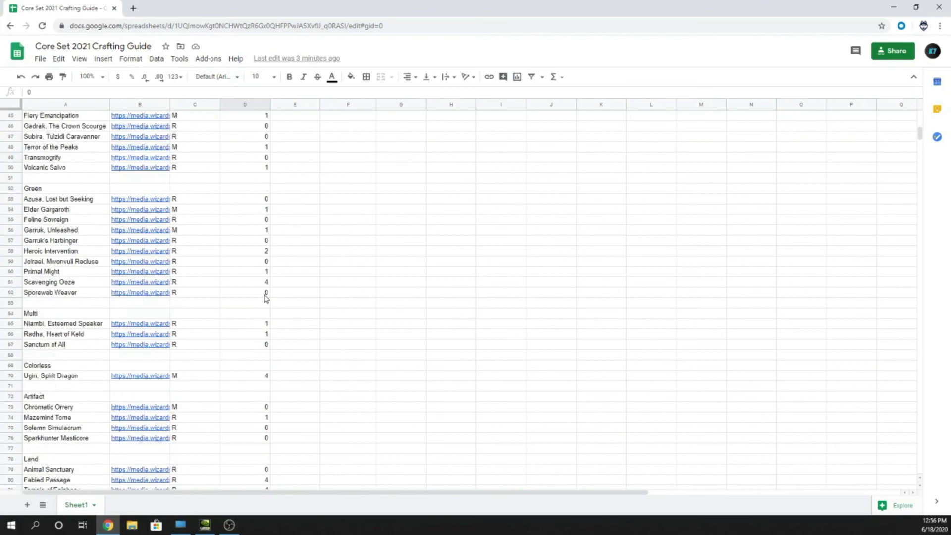
scroll(254, 352, "down", 3)
scroll(254, 352, "up", 18)
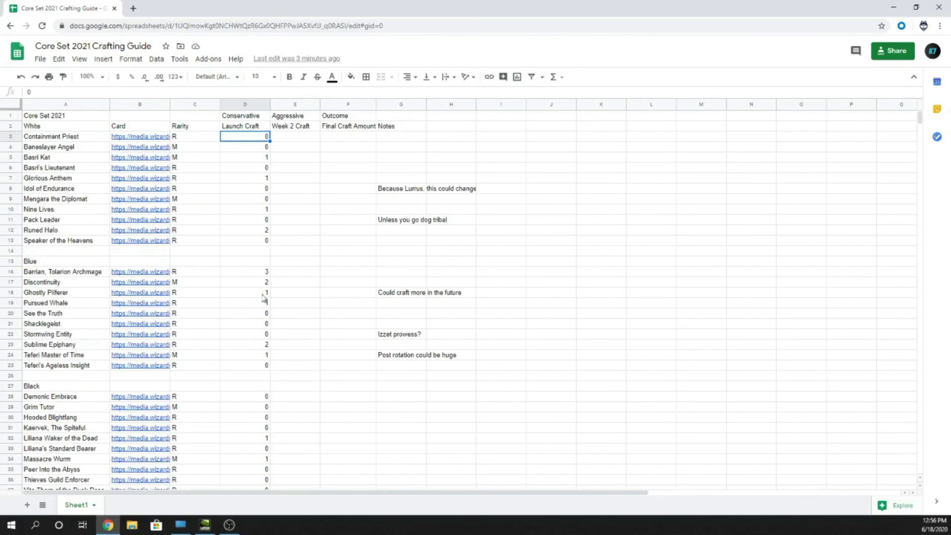
left_click(289, 139)
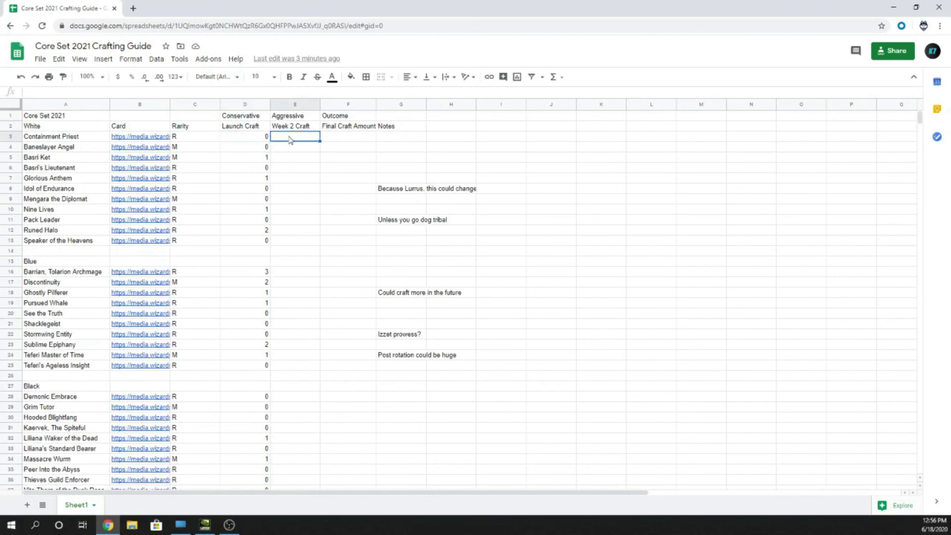